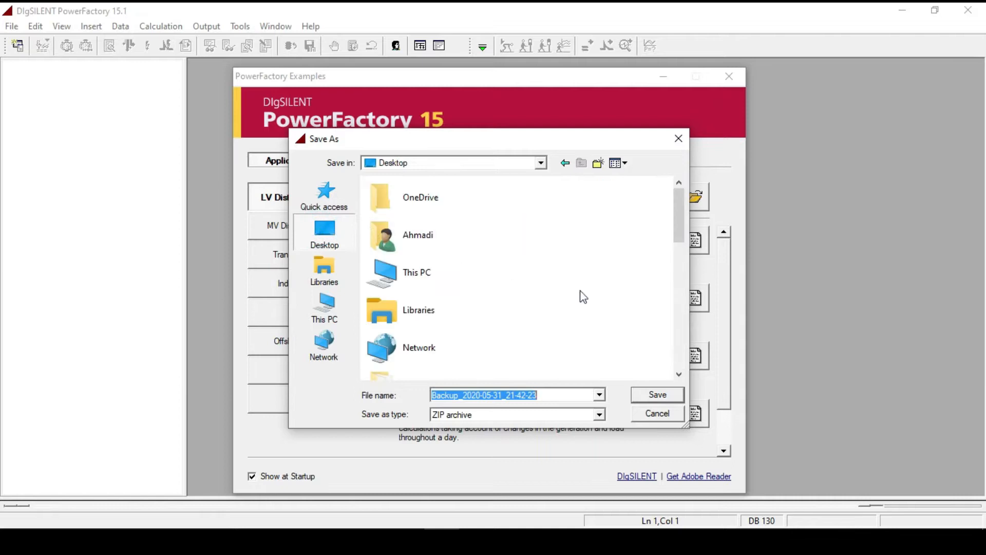
Save the workspace backup as a ZIP archive on the Desktop and close the backup reminder and examples windows
click(657, 396)
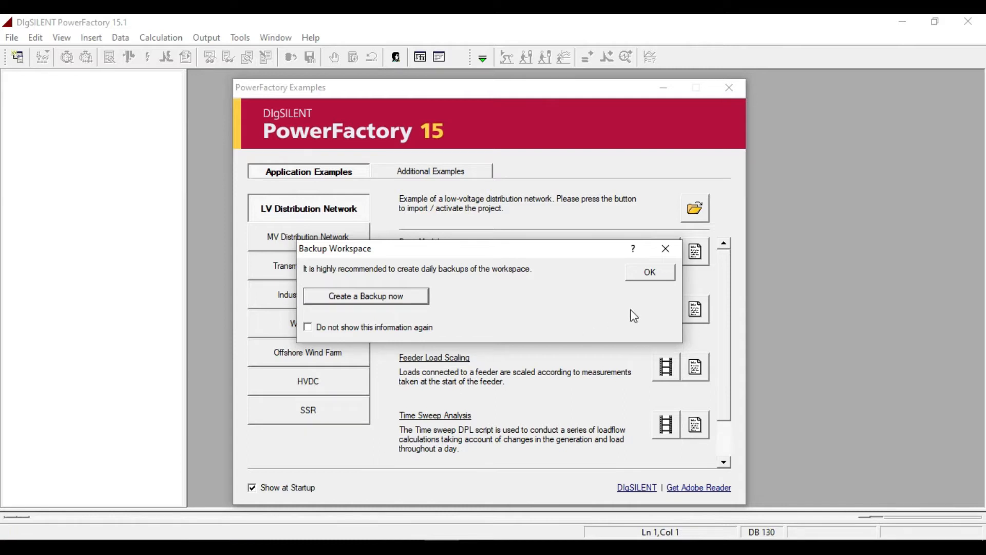
click(645, 275)
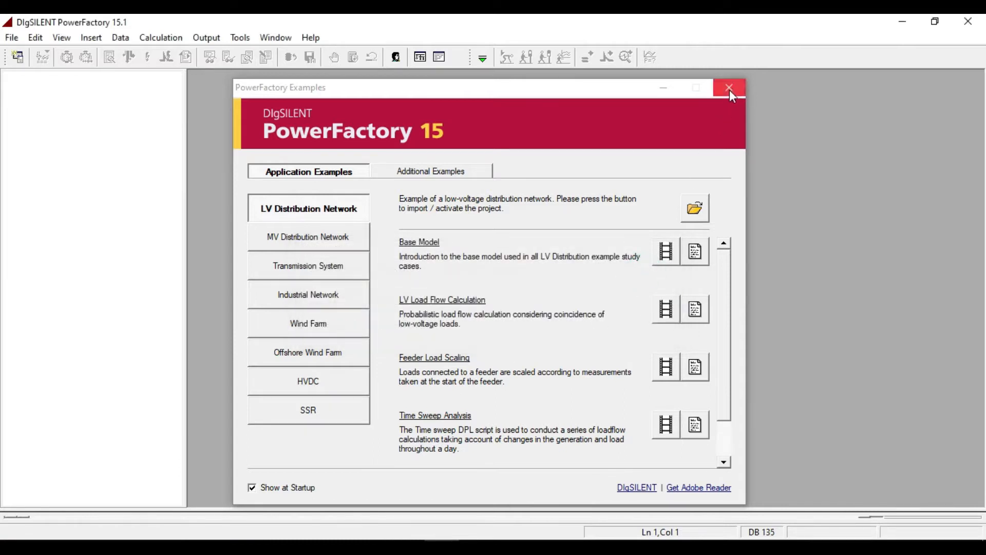
click(730, 92)
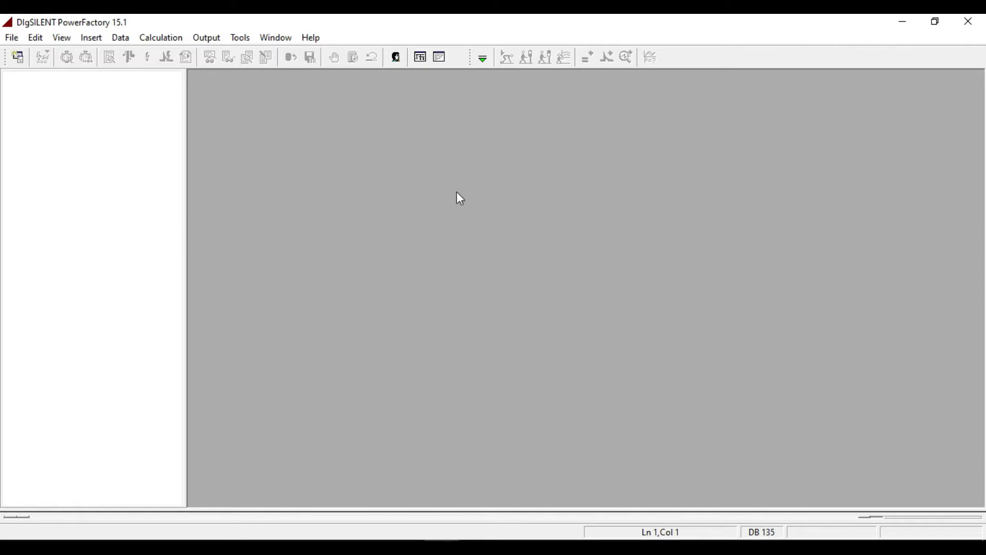
Switch to Photos to examine the IEEE_8BUS.PNG single-line diagram and return to PowerFactory
click(405, 548)
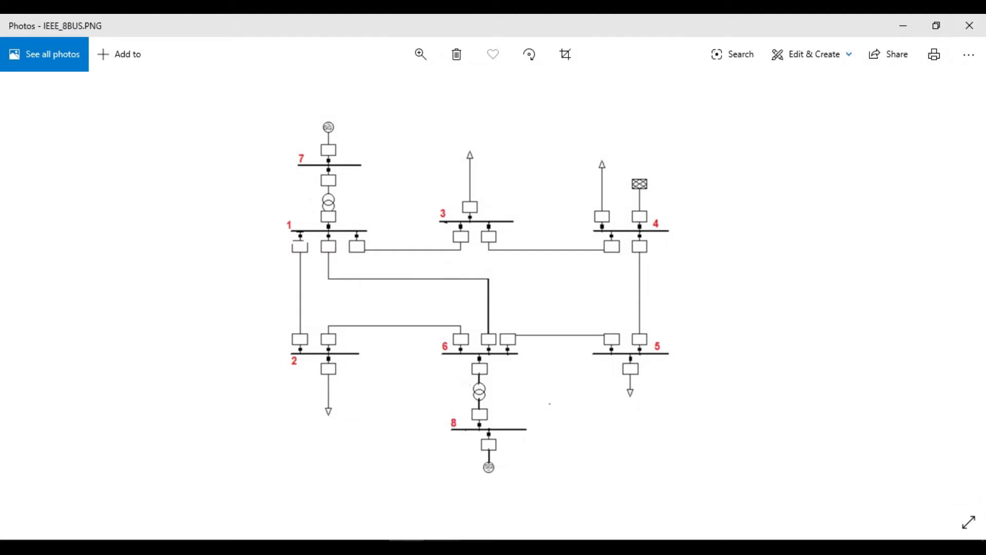
click(441, 547)
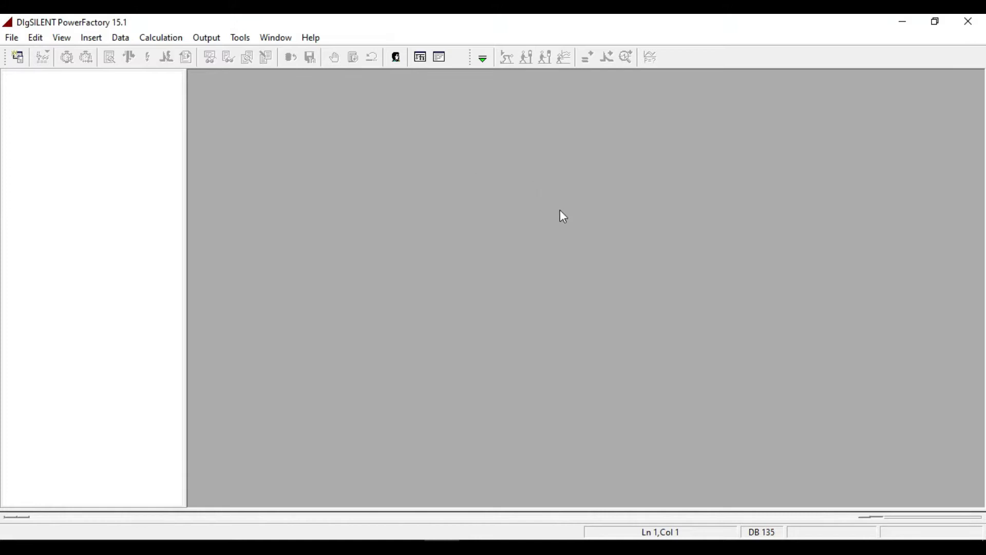
click(478, 547)
Create a new project named IEEE_8BUS
click(12, 38)
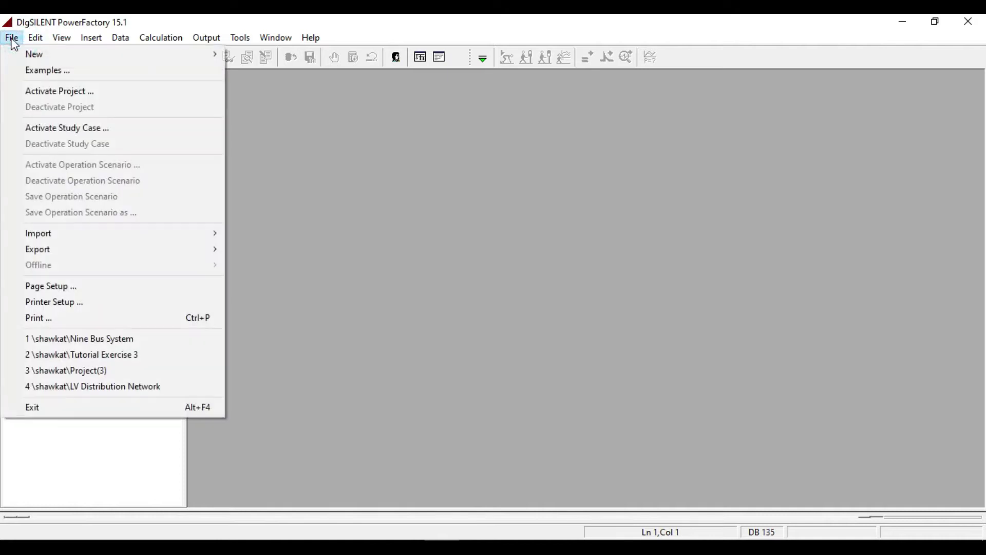
mouse_move(222, 50)
click(257, 53)
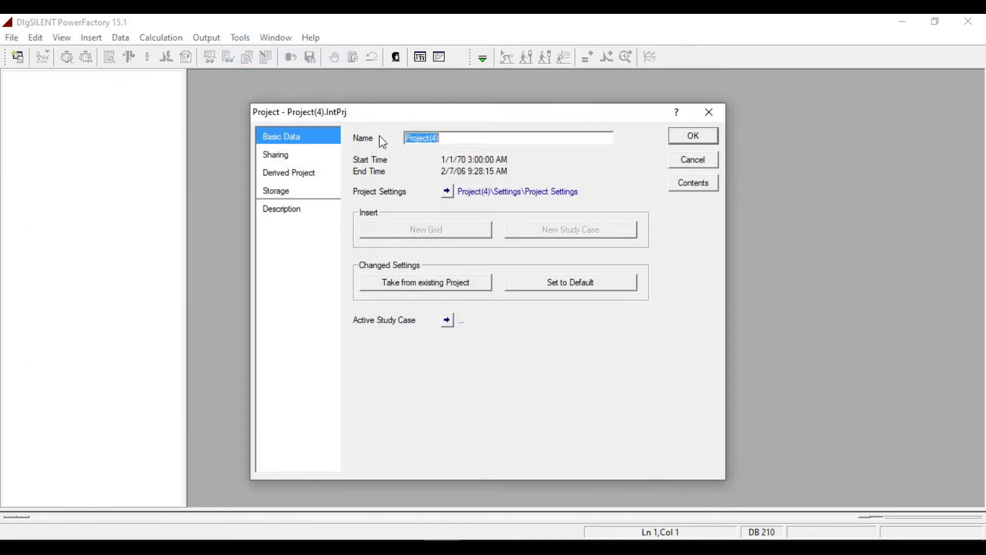
key(BackSpace)
click(692, 135)
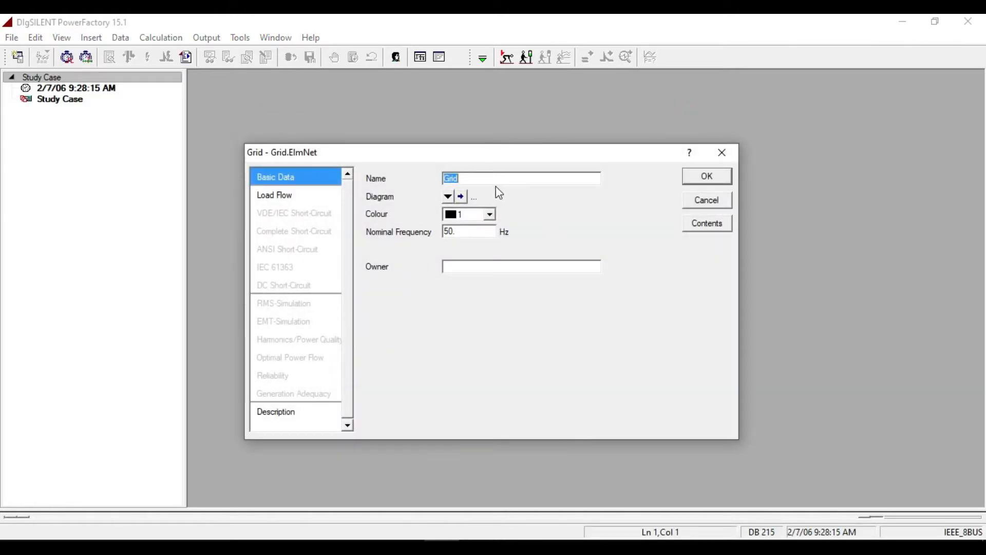
Create the project's grid with the default name Grid, colour 1 and 50 Hz nominal frequency, entering ASAPRO as owner
drag(491, 180, 434, 178)
click(482, 215)
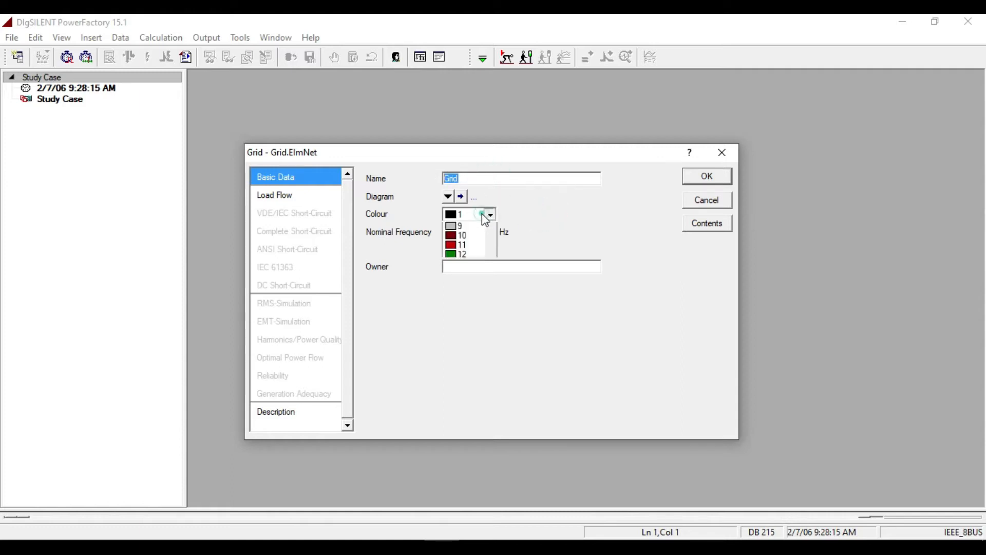
click(568, 206)
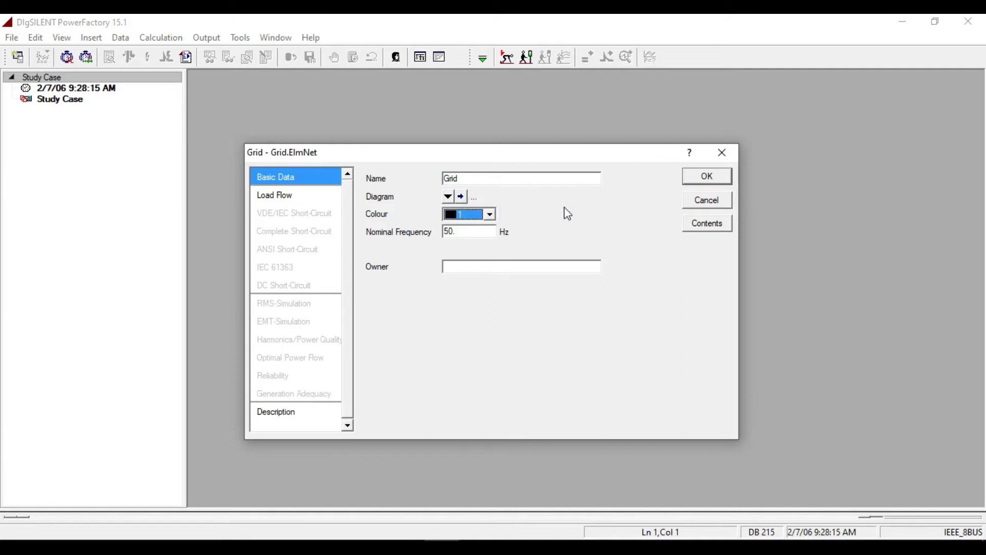
click(489, 232)
click(585, 213)
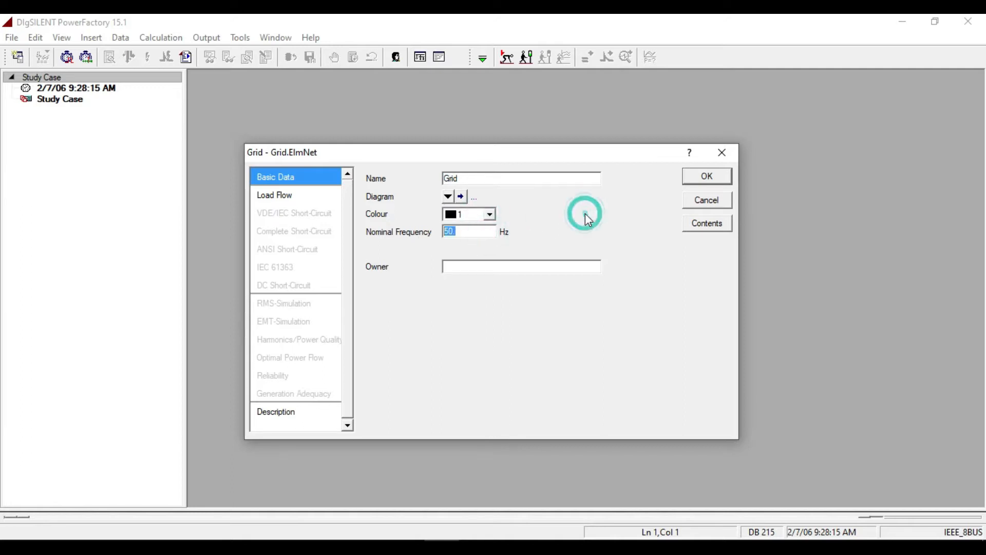
click(499, 267)
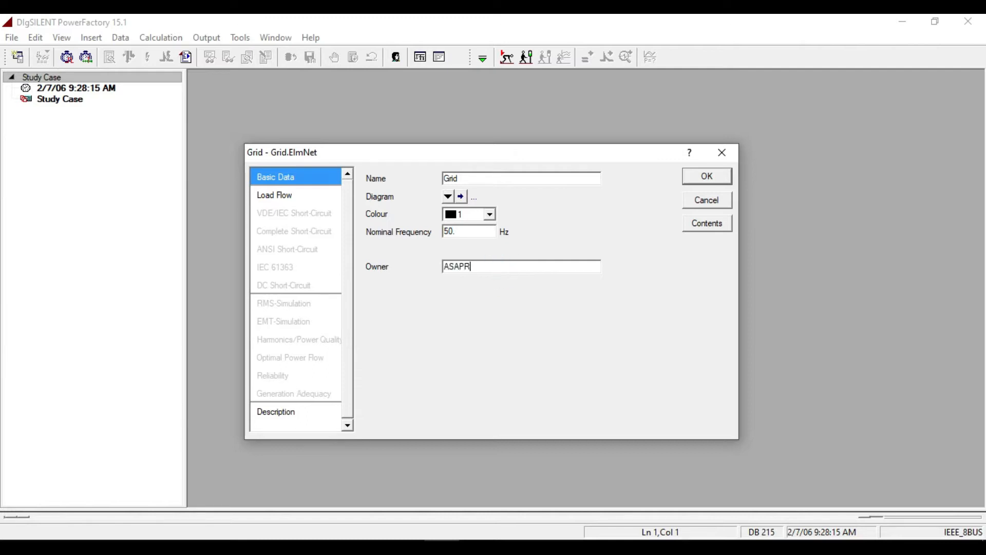
text(ASAPRO)
double_click(502, 262)
click(711, 178)
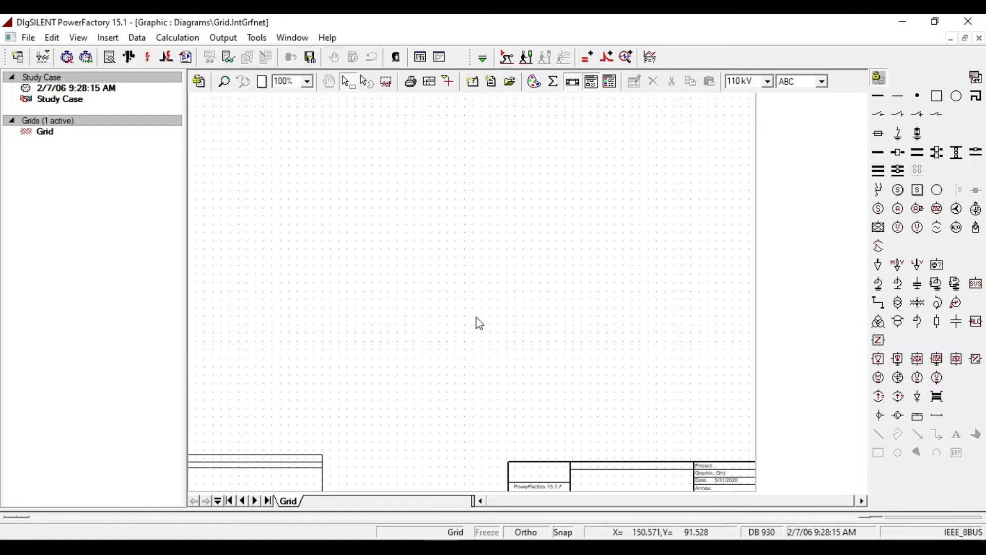
Recheck the IEEE_8BUS.PNG reference in Photos and select the Background layer in the grid diagram's graphic layer configuration
click(407, 547)
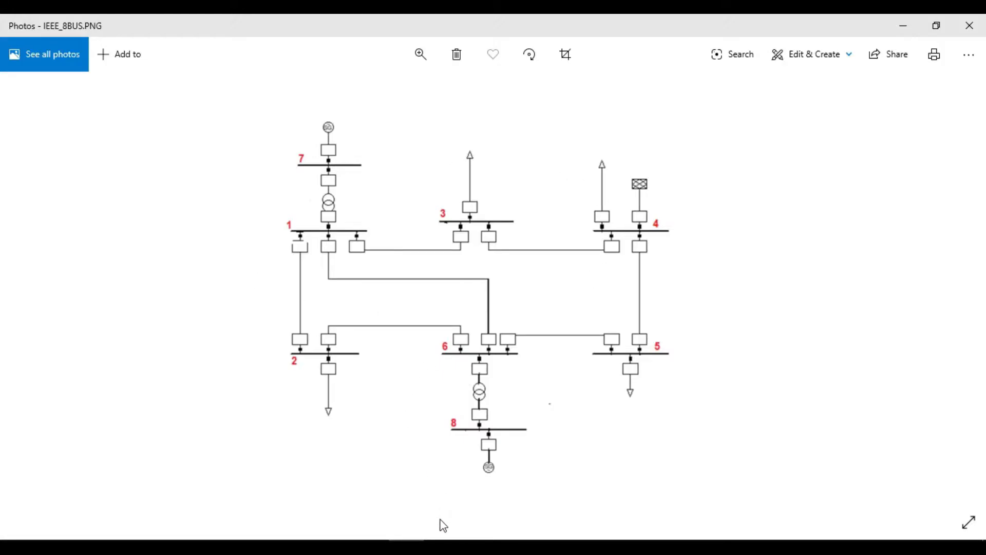
click(442, 547)
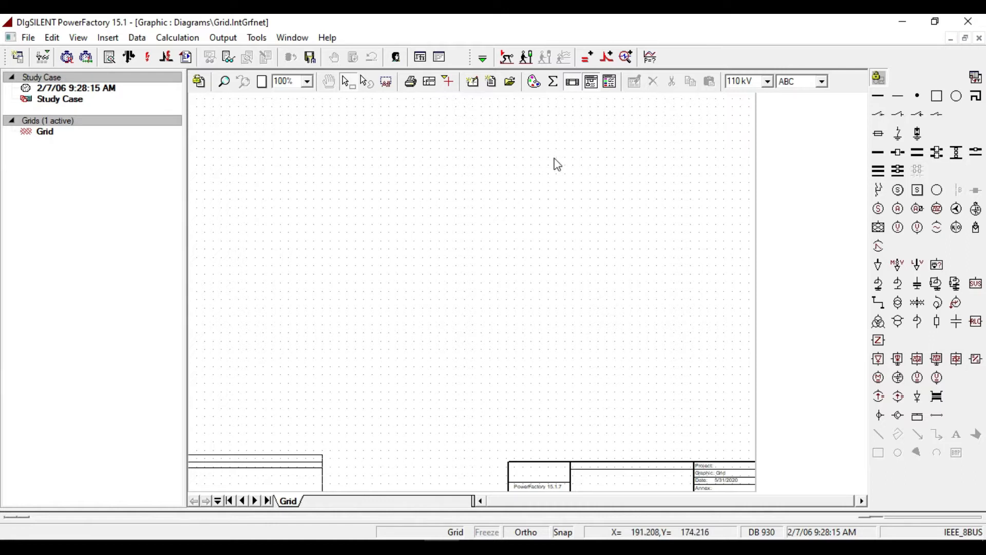
click(553, 82)
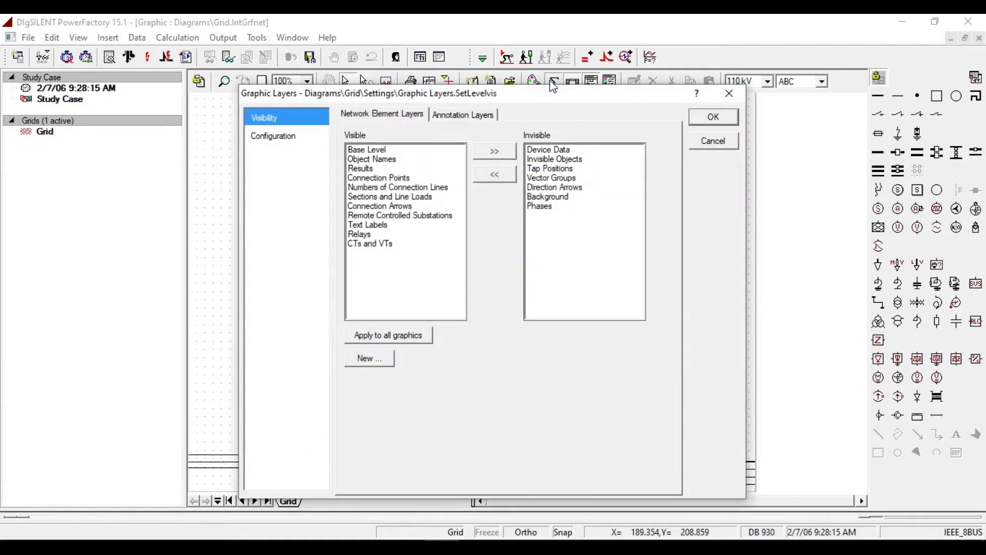
click(261, 138)
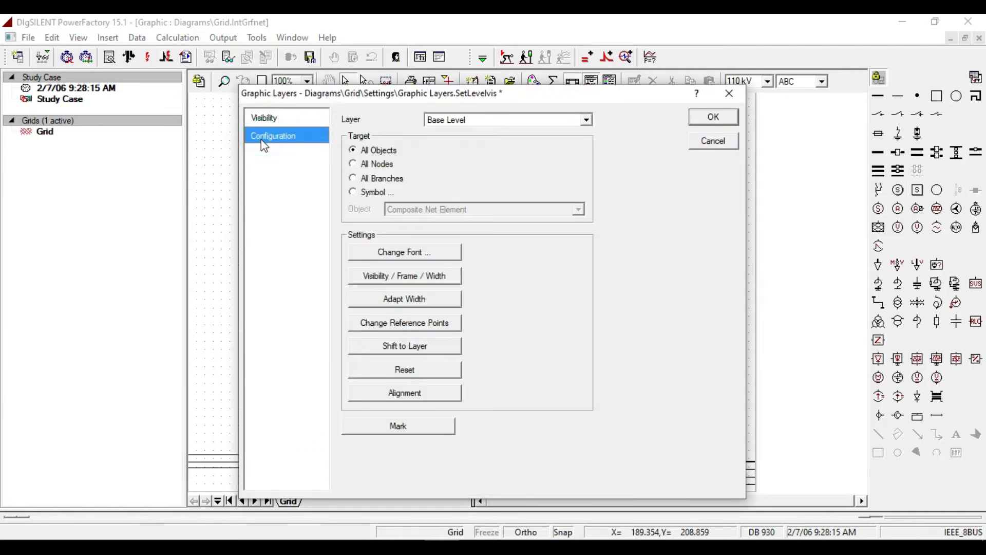
click(451, 123)
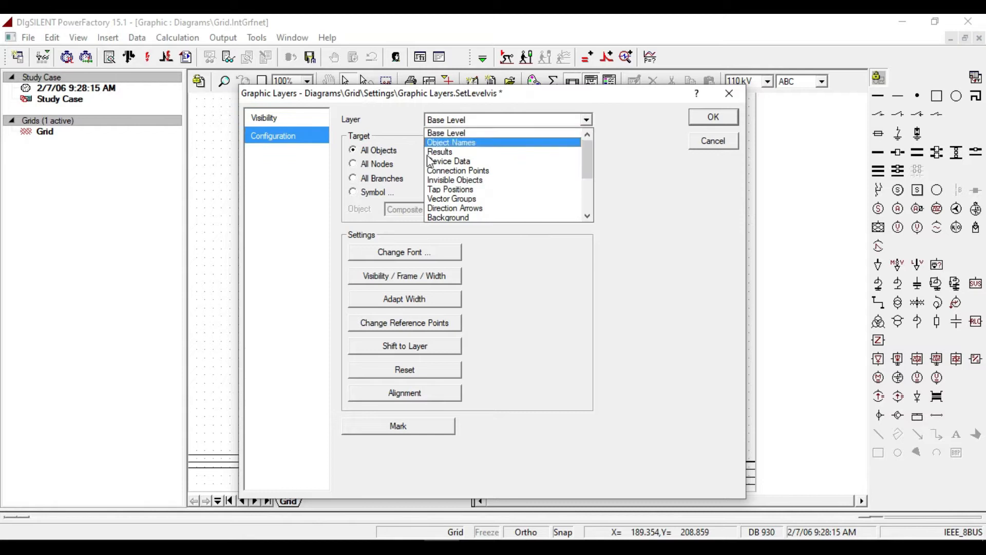
click(441, 219)
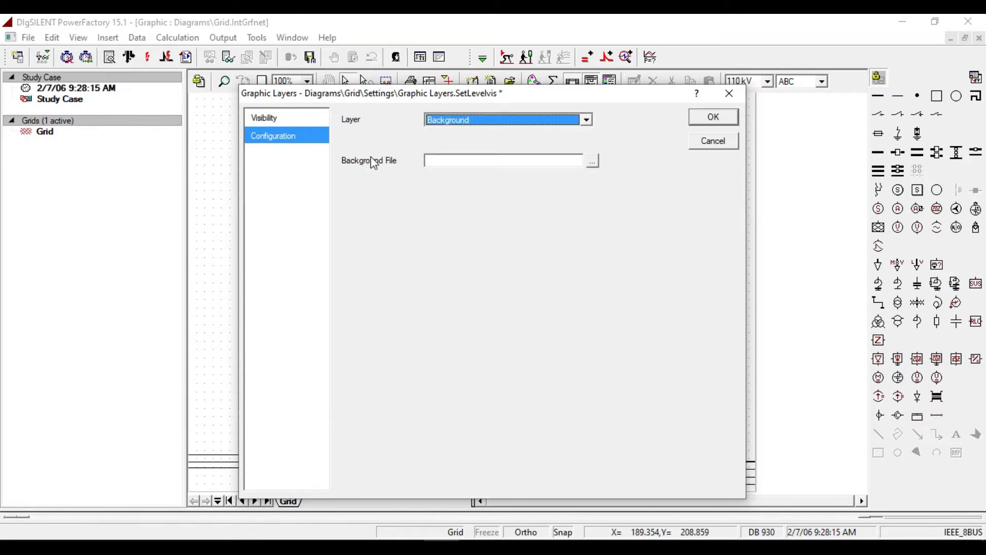
Assign IEEE_8BUS.PNG from the Desktop as the Background layer's file, accepting its location outside the external data directory
click(593, 162)
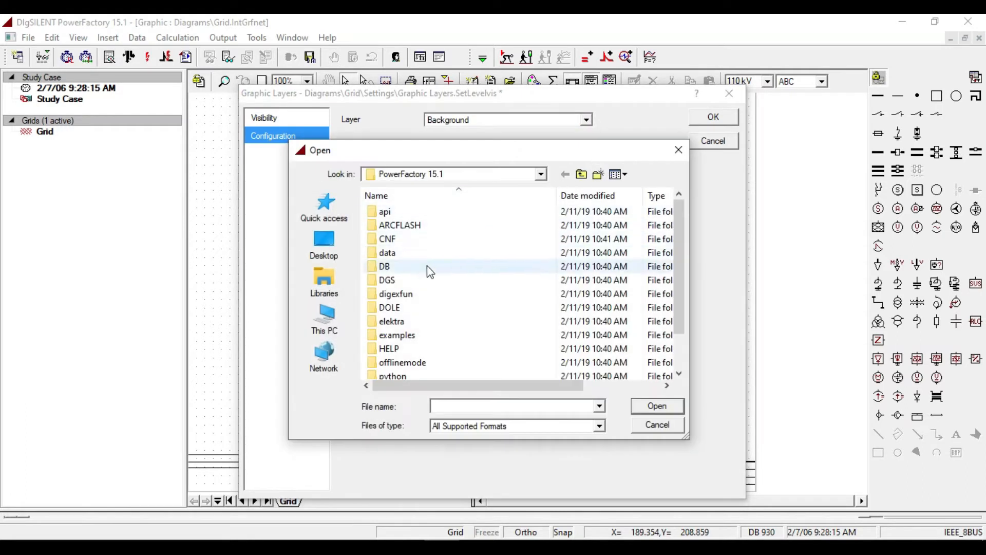
scroll(424, 242, down, 1)
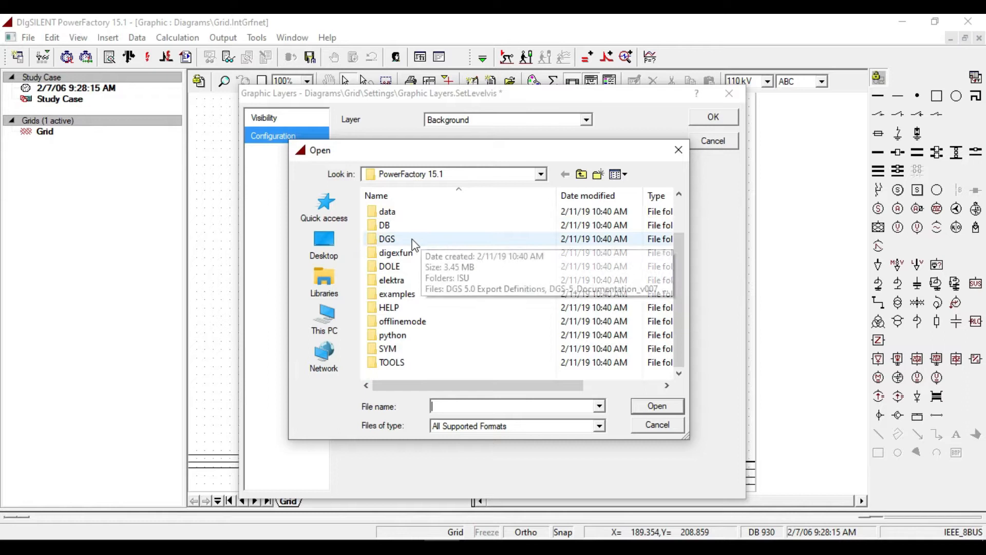
click(324, 247)
scroll(501, 252, down, 5)
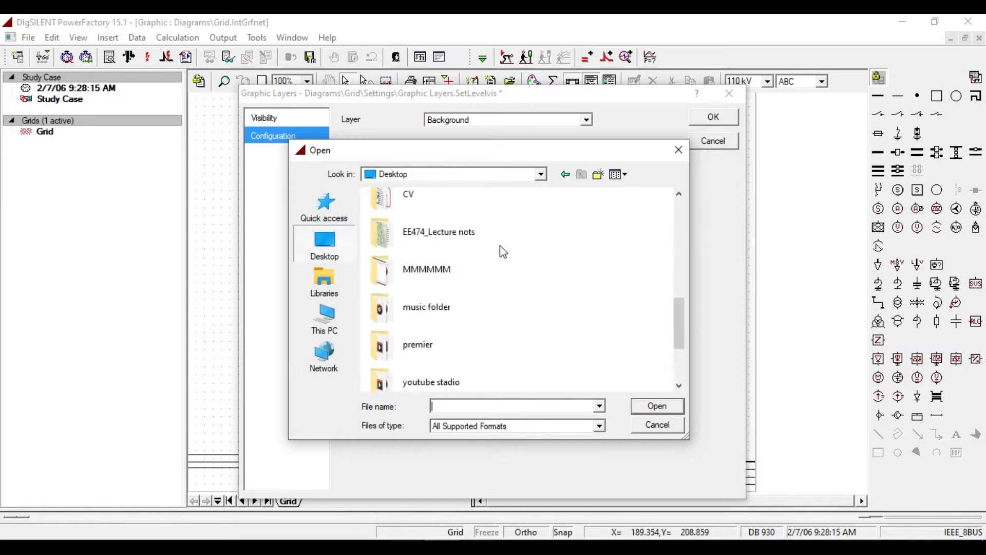
click(398, 373)
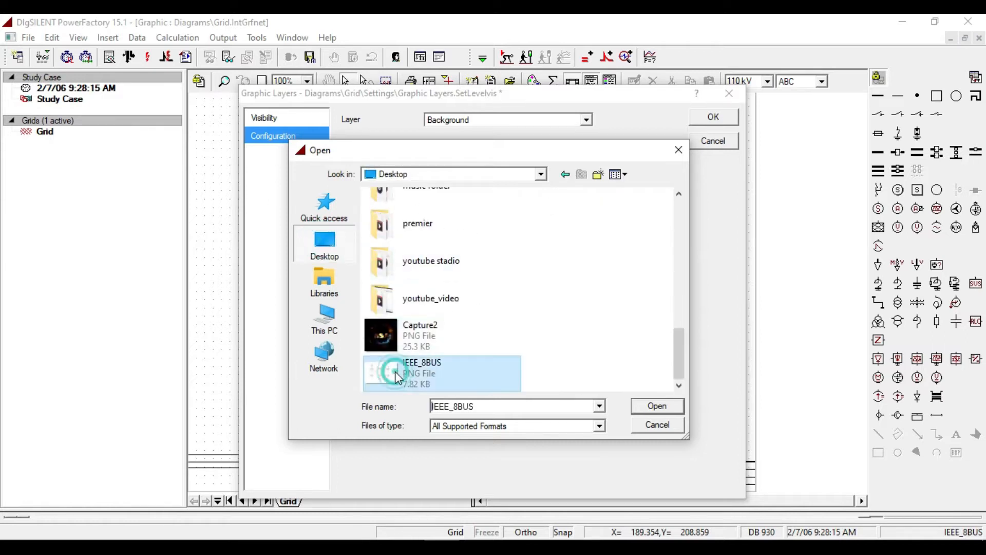
click(658, 405)
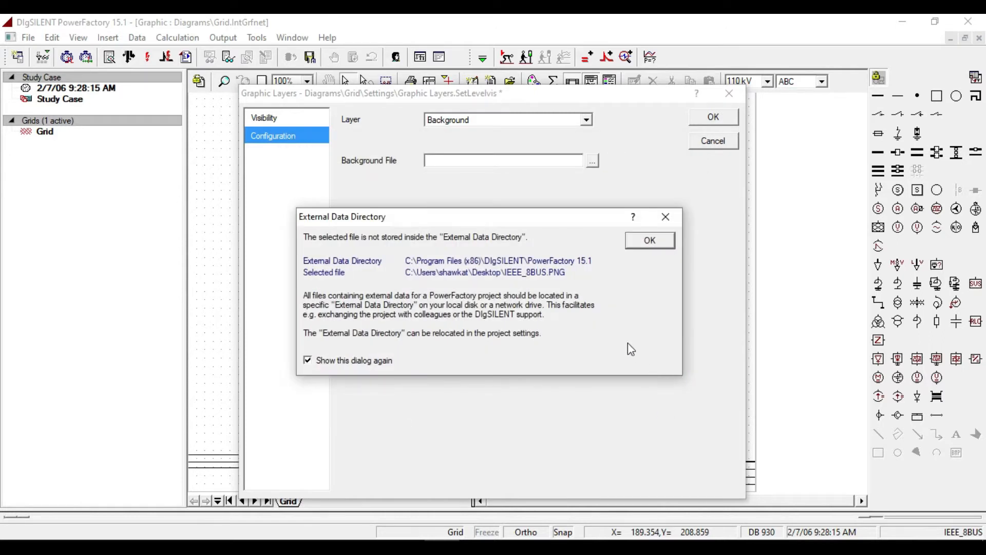
click(650, 241)
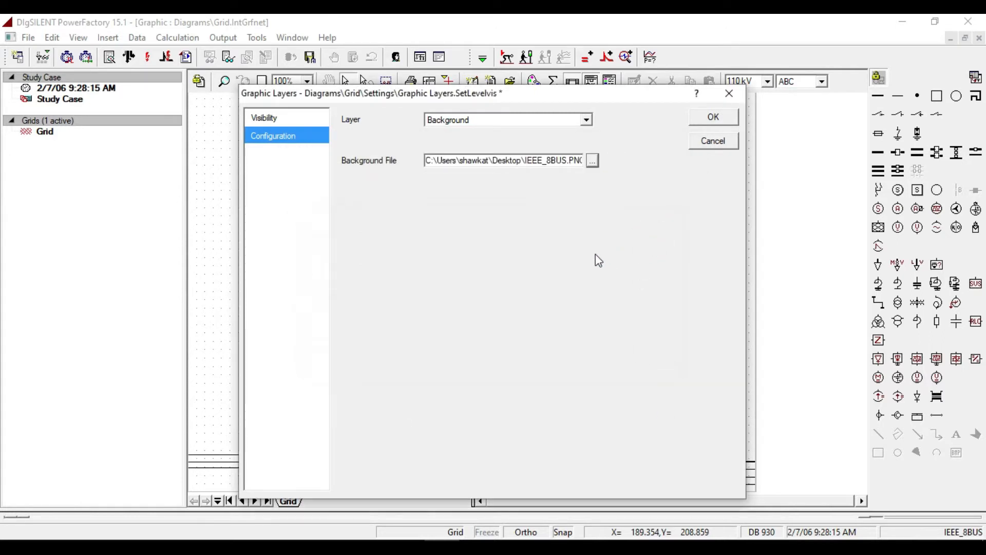
click(712, 120)
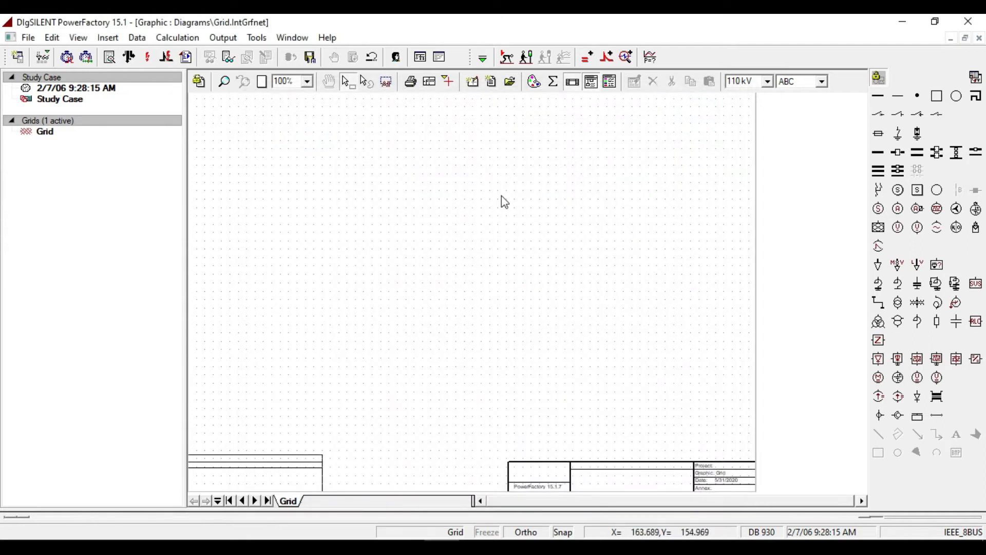
Make the Background layer visible in the grid diagram
click(554, 82)
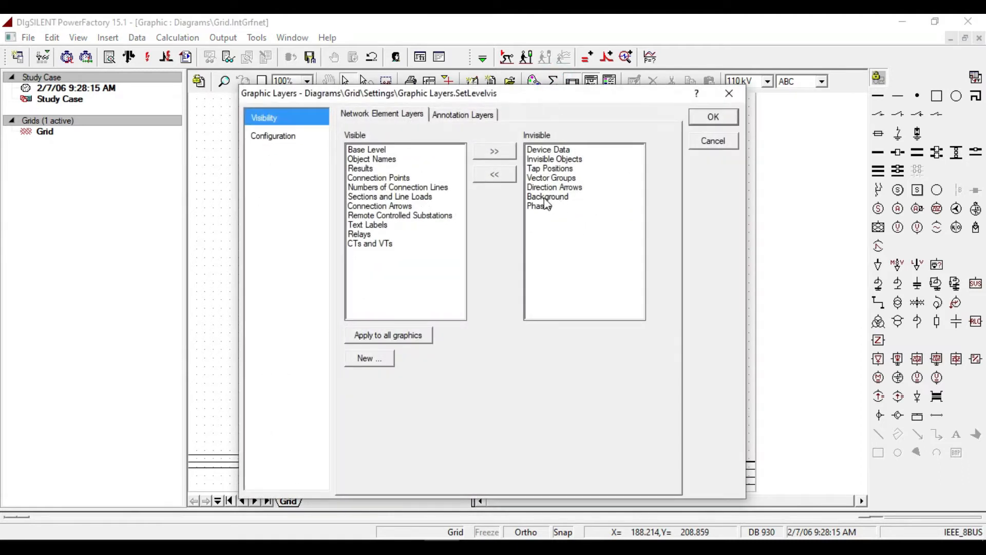
click(554, 199)
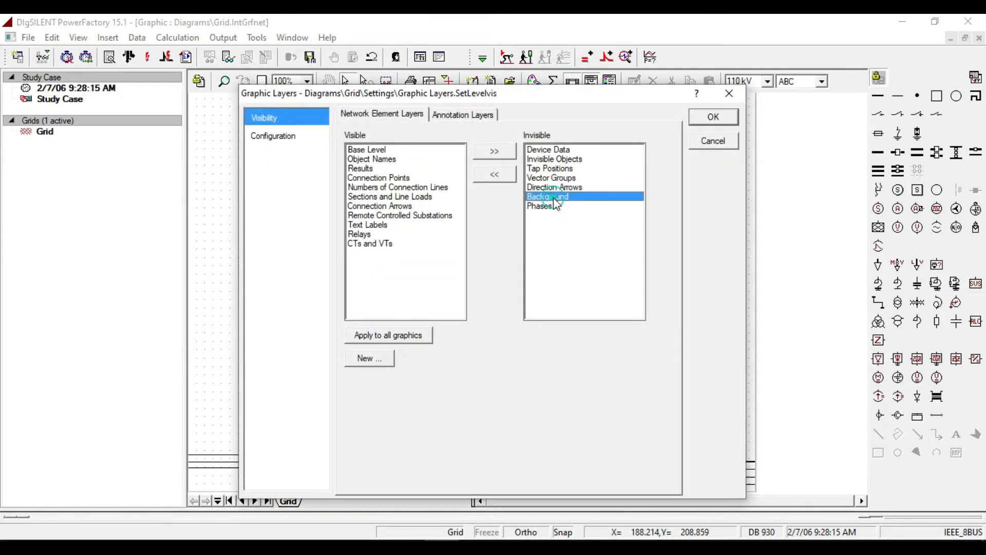
click(492, 175)
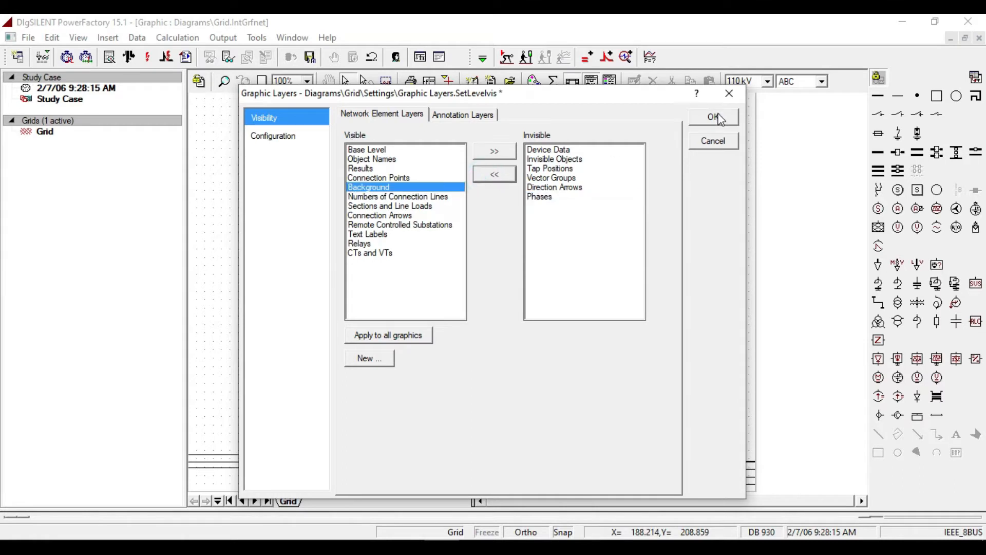
click(719, 118)
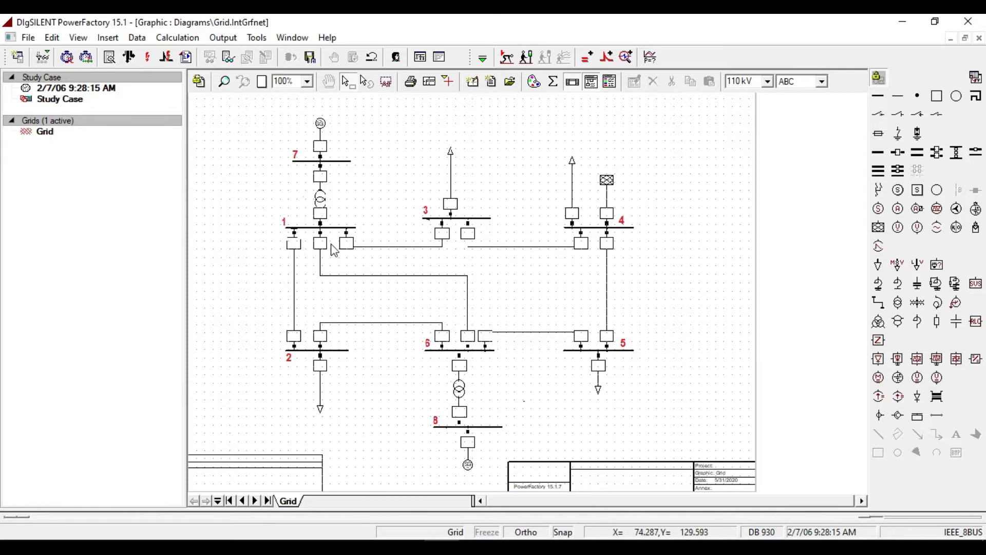
Place a Single Busbar system over each of the eight numbered buses of the background diagram
click(879, 154)
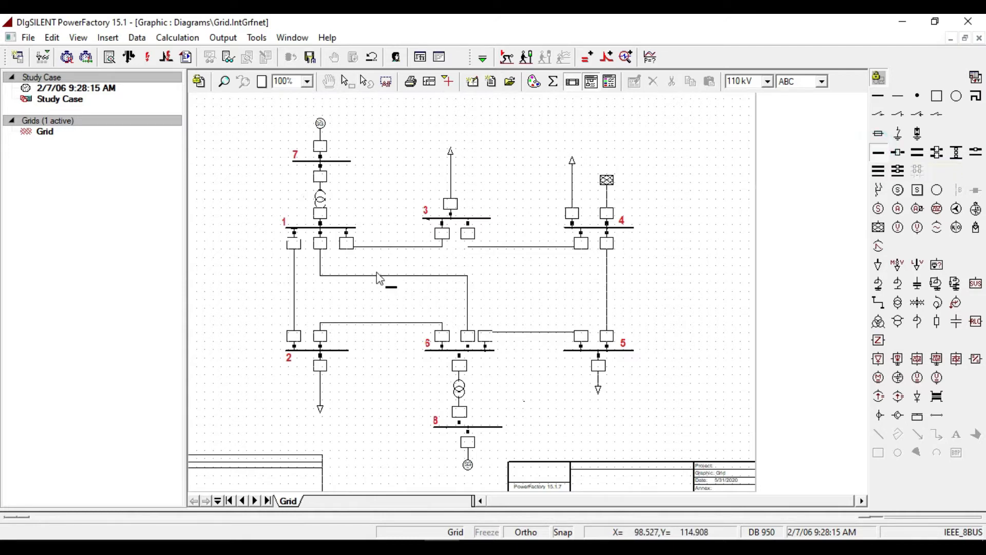
click(287, 230)
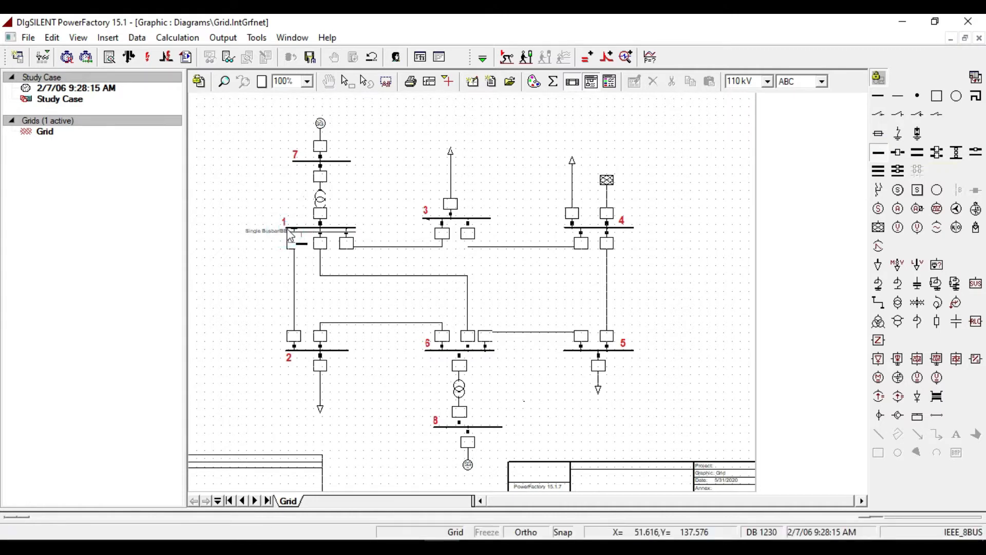
click(286, 352)
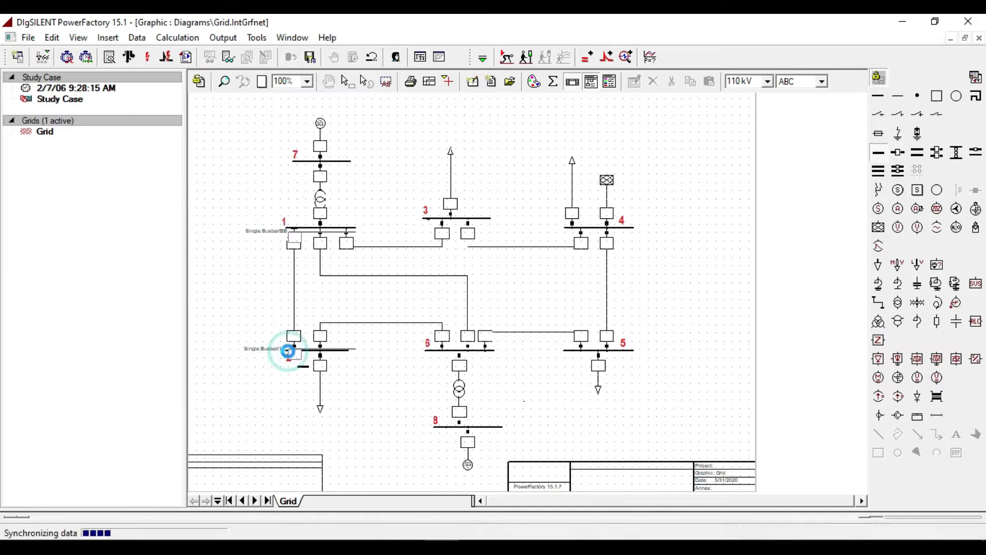
click(425, 220)
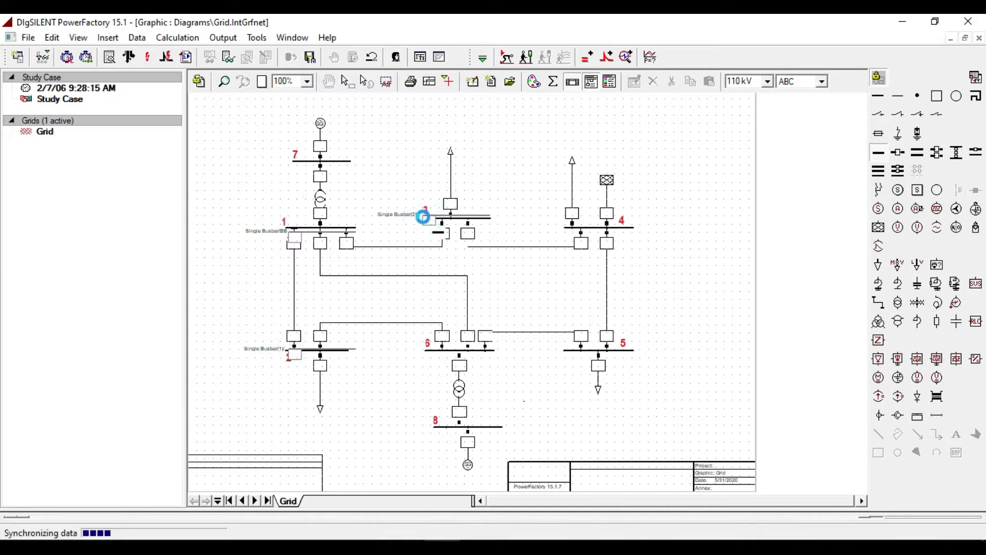
click(565, 227)
click(565, 353)
click(424, 351)
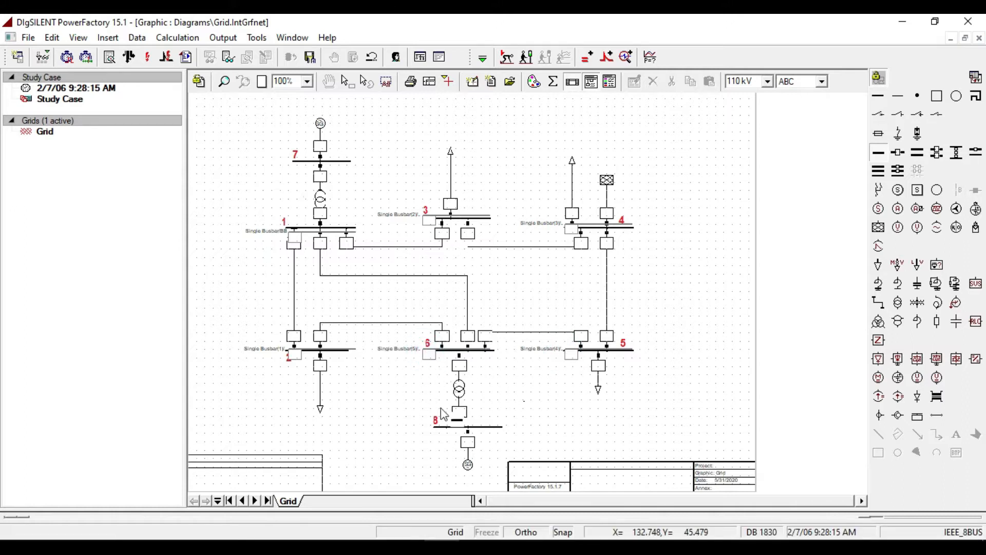
click(292, 162)
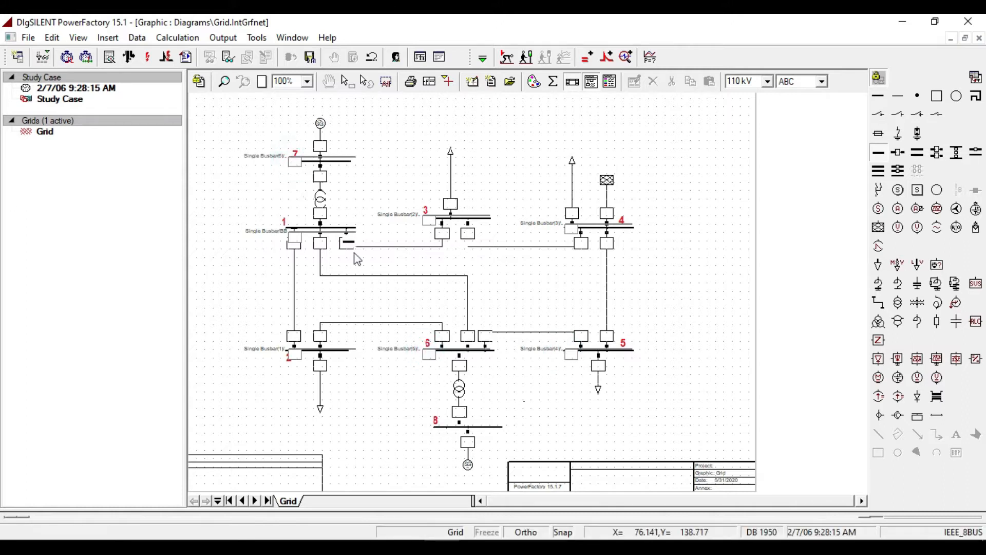
click(435, 430)
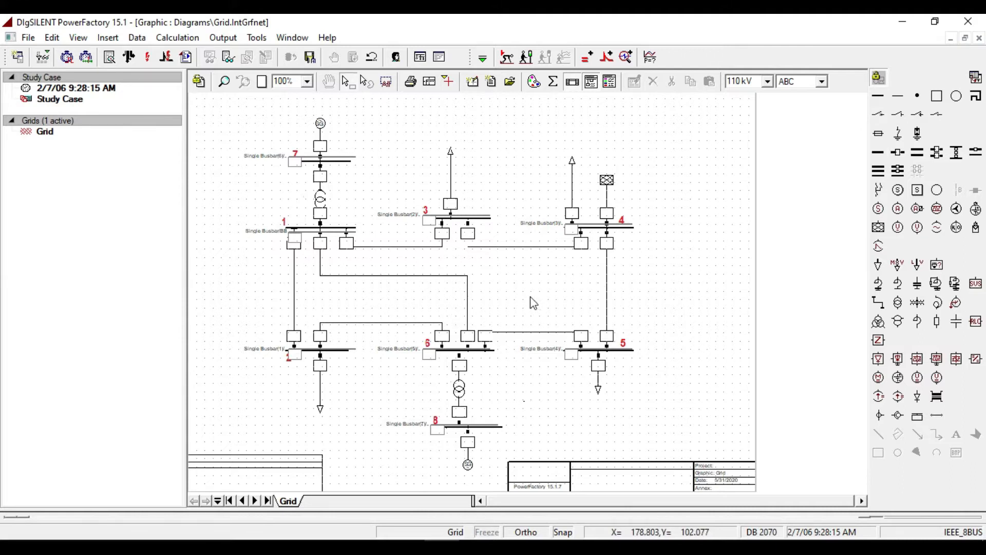
Draw a line from bay 1 of bus 1 straight down to bay 1 of bus 2
click(879, 304)
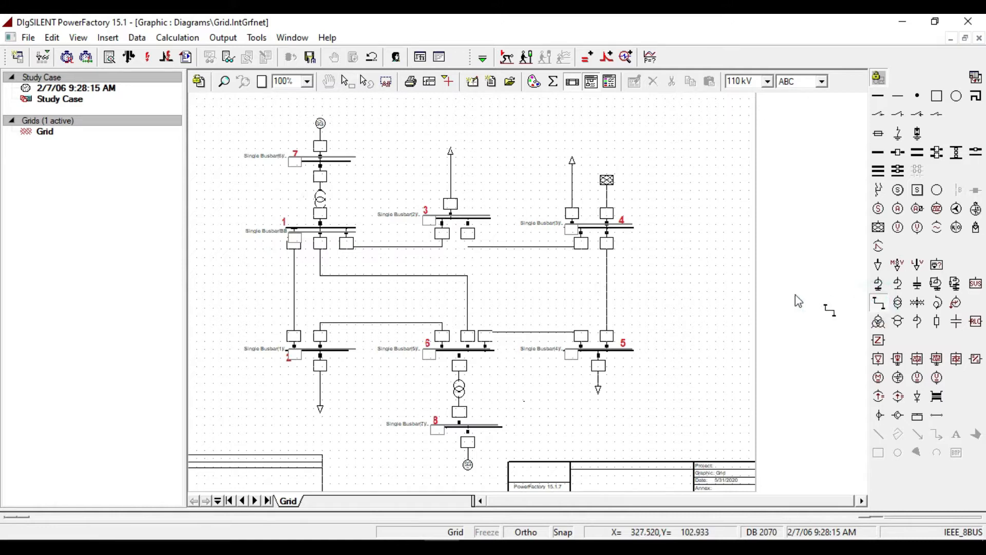
double_click(297, 237)
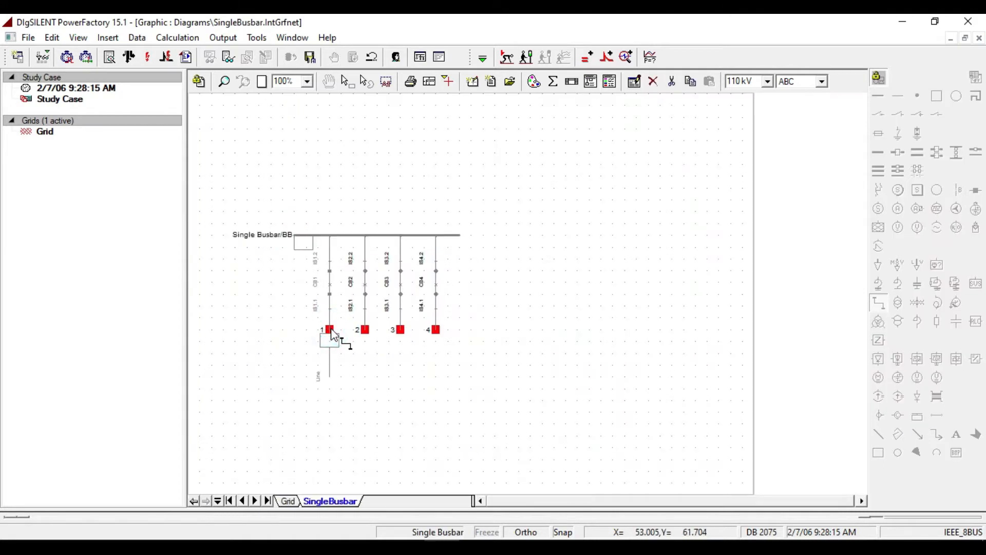
click(330, 329)
click(293, 349)
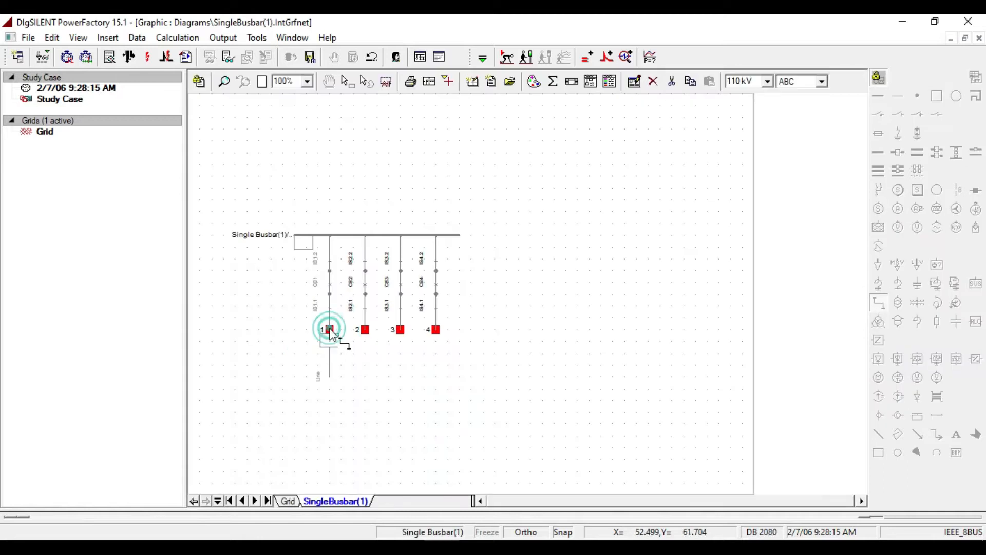
click(330, 331)
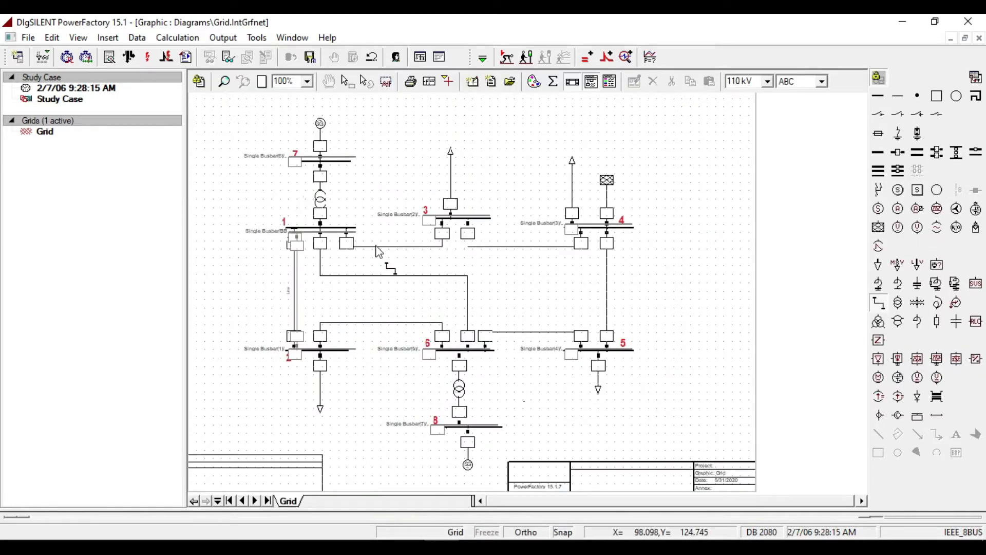
Draw a line from bay 2 of bus 1 to bay 1 of bus 3, following the background route
click(346, 234)
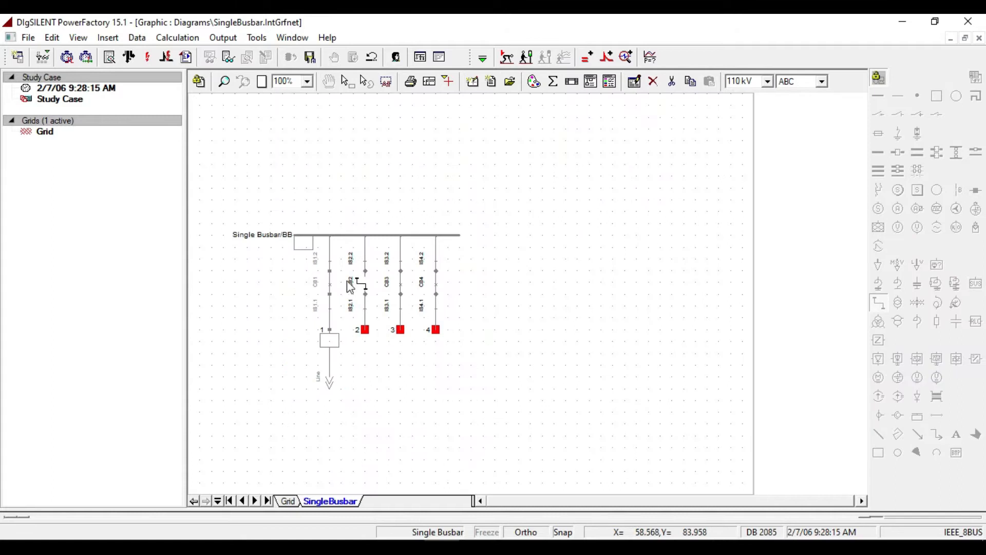
click(364, 331)
click(441, 247)
click(442, 216)
click(327, 331)
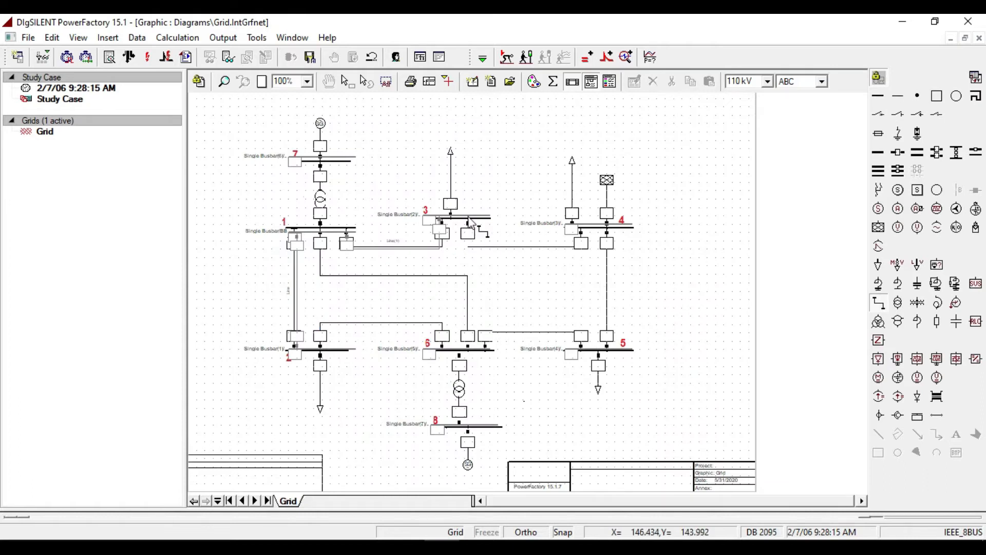
Draw a line from bus 3 to bay 1 of bus 4, following the background route
click(469, 216)
click(446, 297)
click(467, 245)
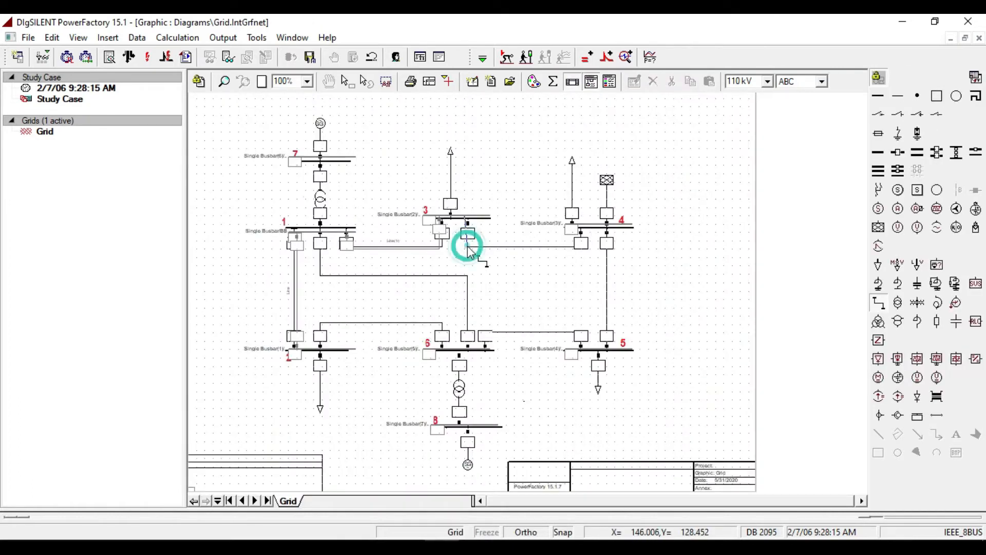
click(585, 224)
click(329, 330)
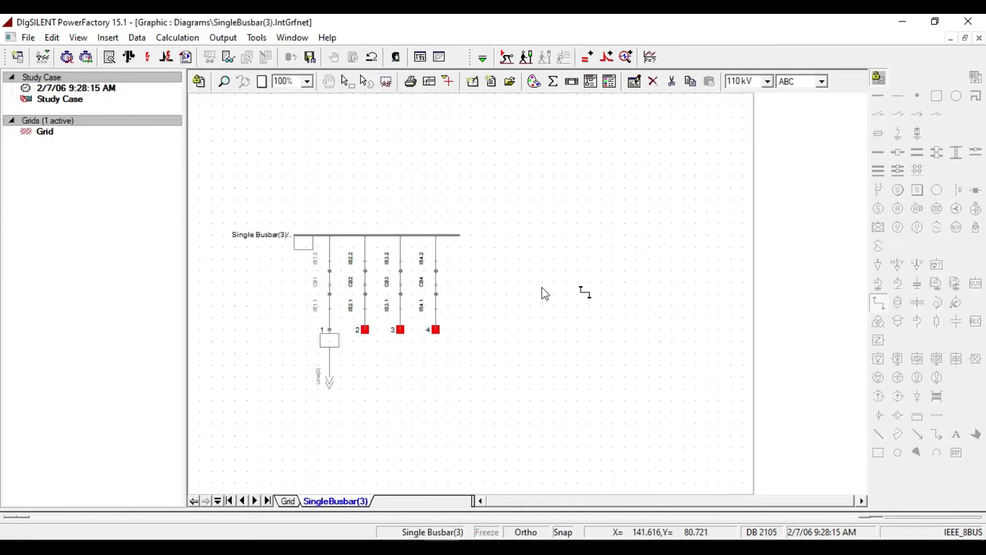
Draw lines from bay 2 of bus 4 to bay 1 of bus 5, and from bay 2 of bus 5 to bay 1 of bus 6
click(365, 330)
click(606, 346)
click(330, 330)
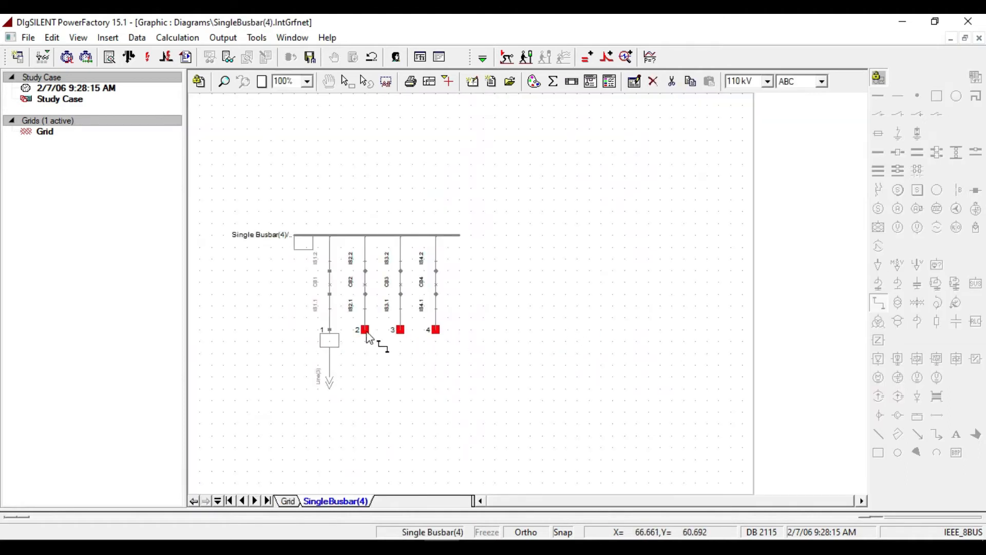
click(366, 331)
click(480, 349)
click(328, 330)
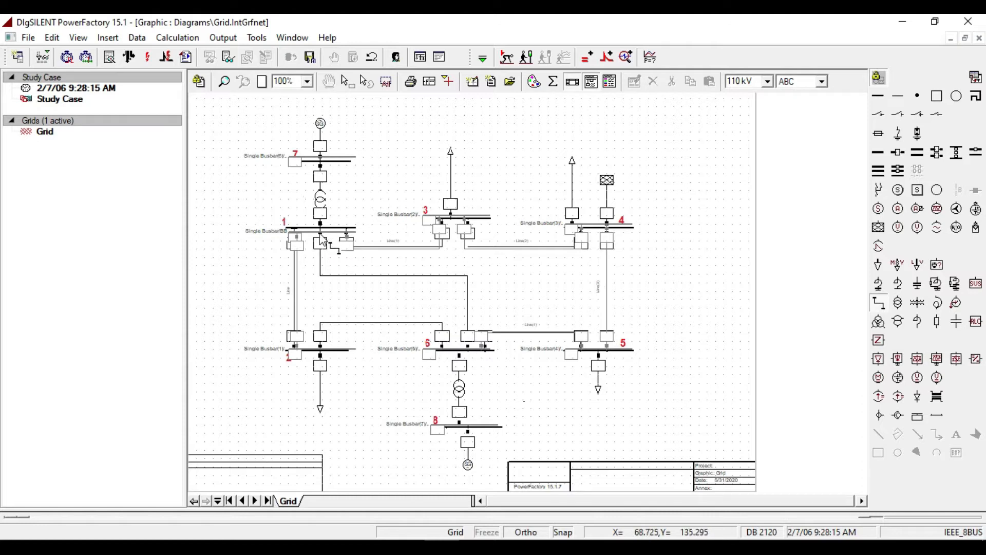
Draw a line from bay 3 of bus 1 to bay 2 of bus 6, with two bends along the background route
click(322, 238)
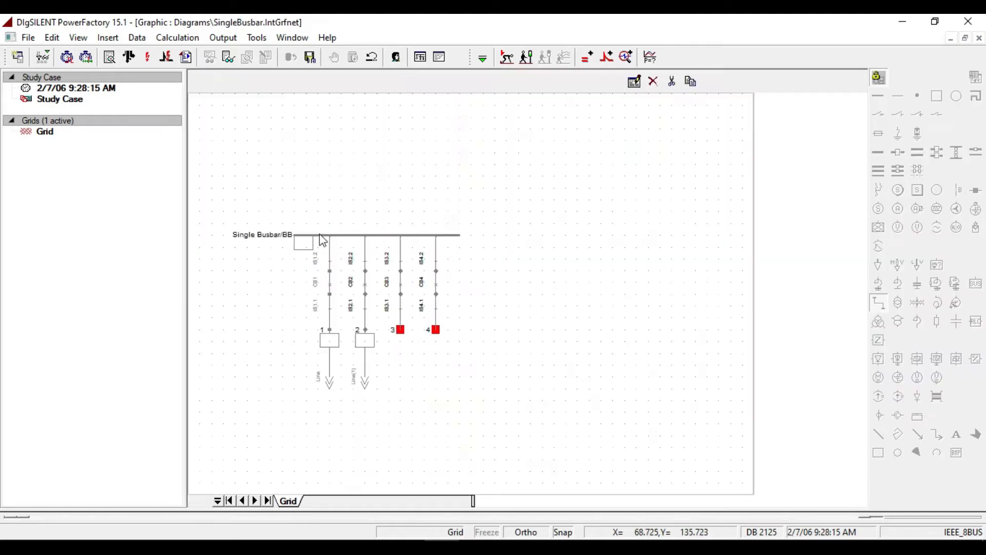
click(401, 331)
click(321, 275)
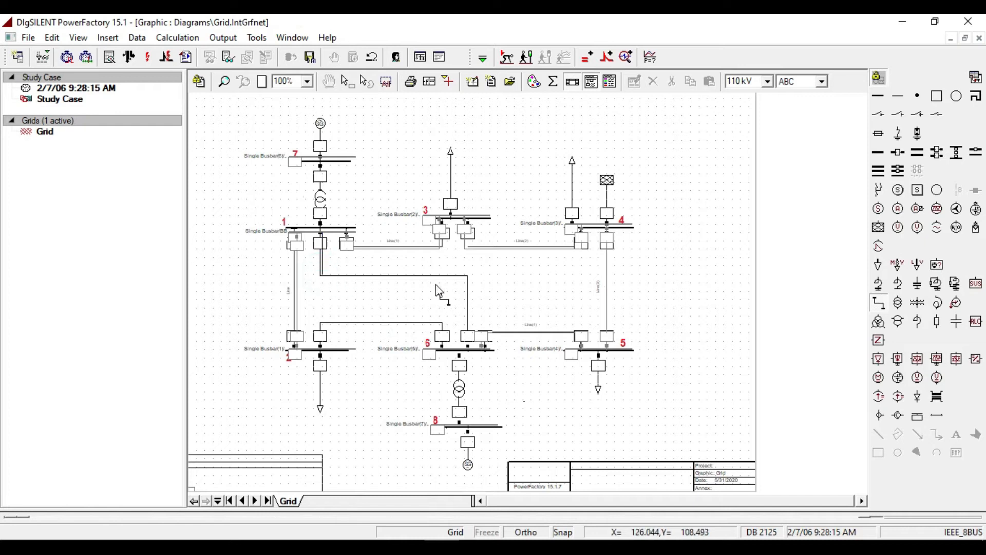
click(465, 275)
click(469, 351)
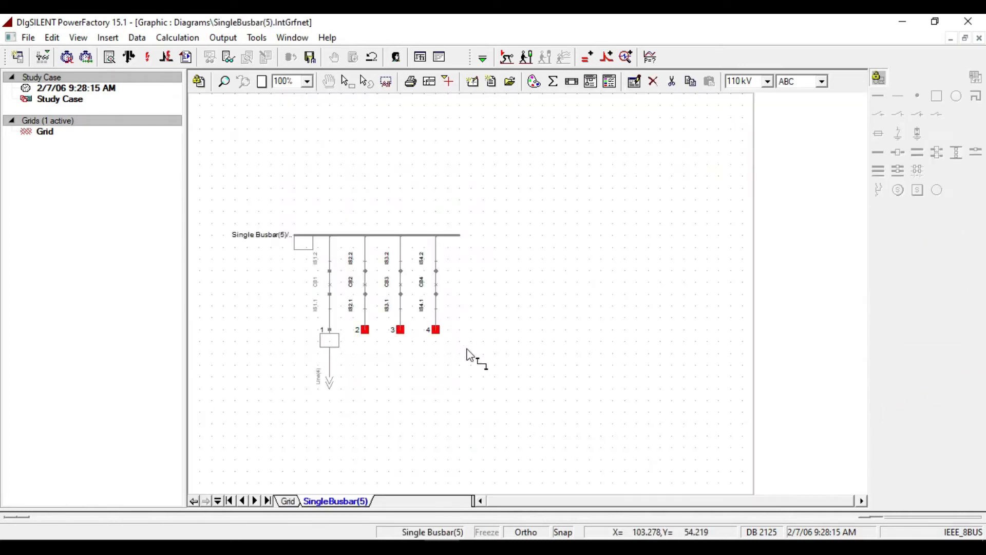
click(368, 330)
Draw a line from bay 3 of bus 6 to bay 2 of bus 2, following the background route
click(445, 353)
click(402, 332)
click(440, 323)
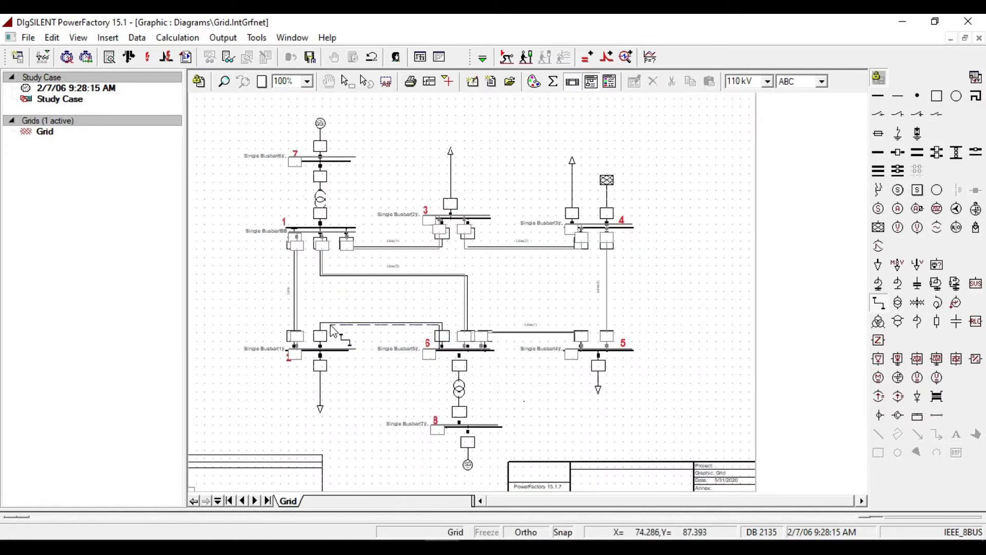
click(325, 350)
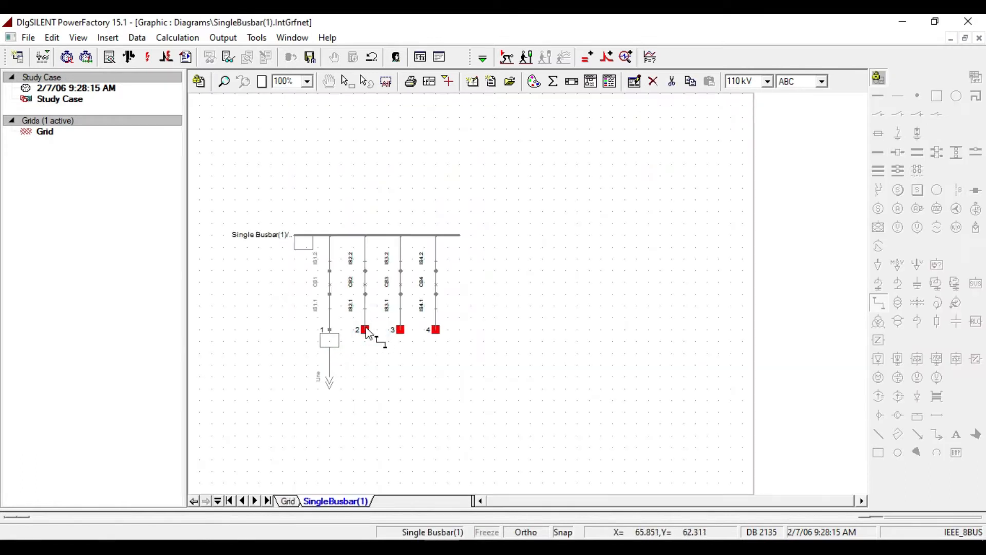
click(366, 330)
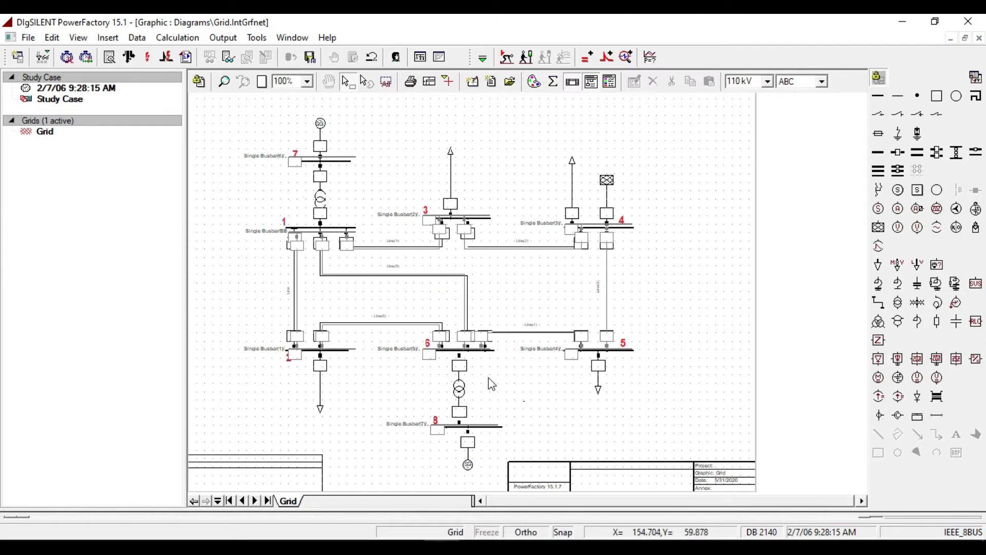
Place a 2-winding transformer between buses 7 and 1, connected to bay 1 of bus 7 and bay 4 of bus 1
click(898, 304)
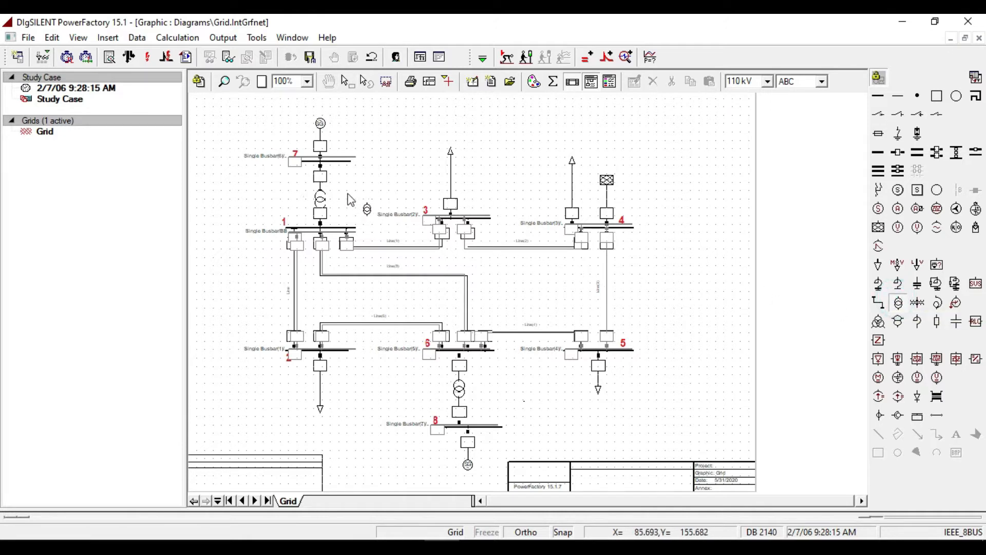
click(321, 201)
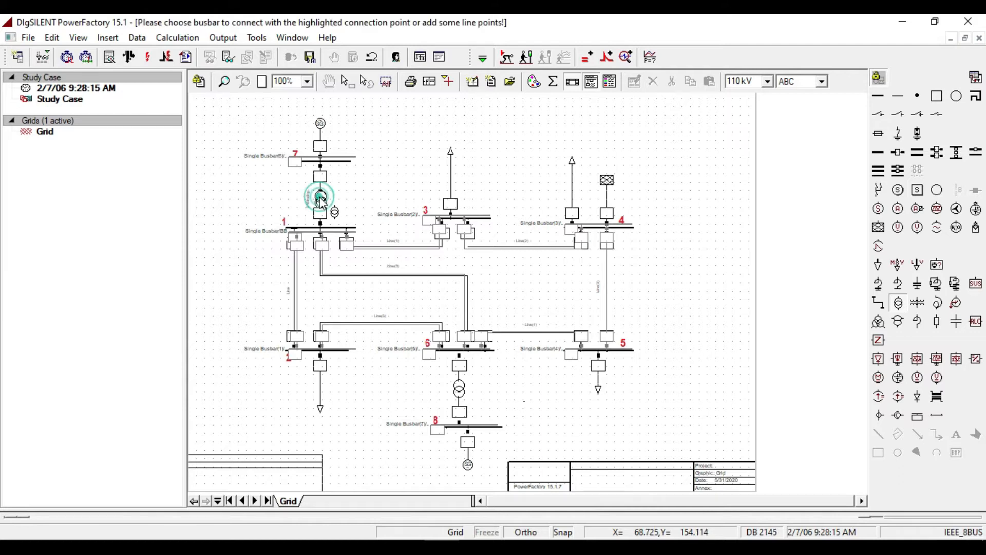
click(322, 161)
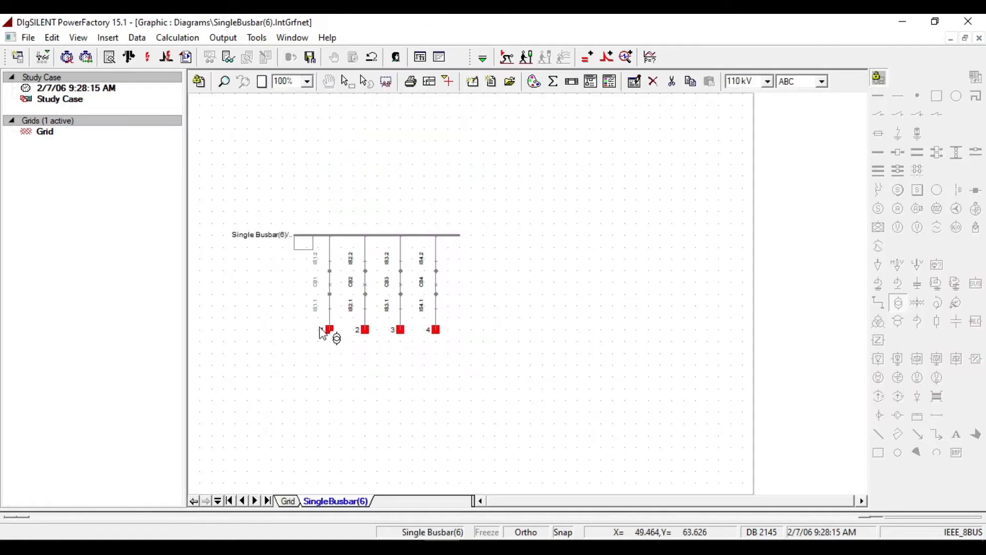
click(329, 330)
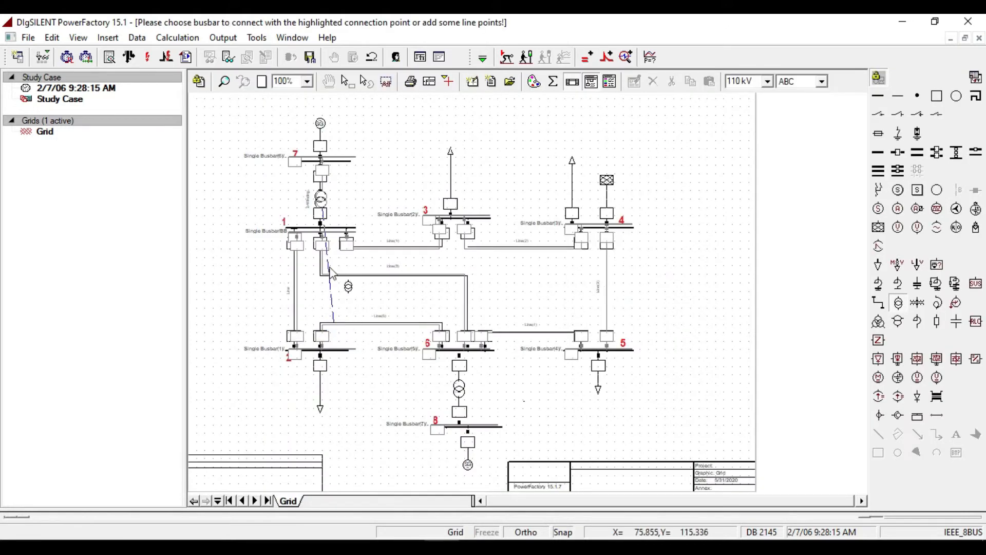
click(321, 229)
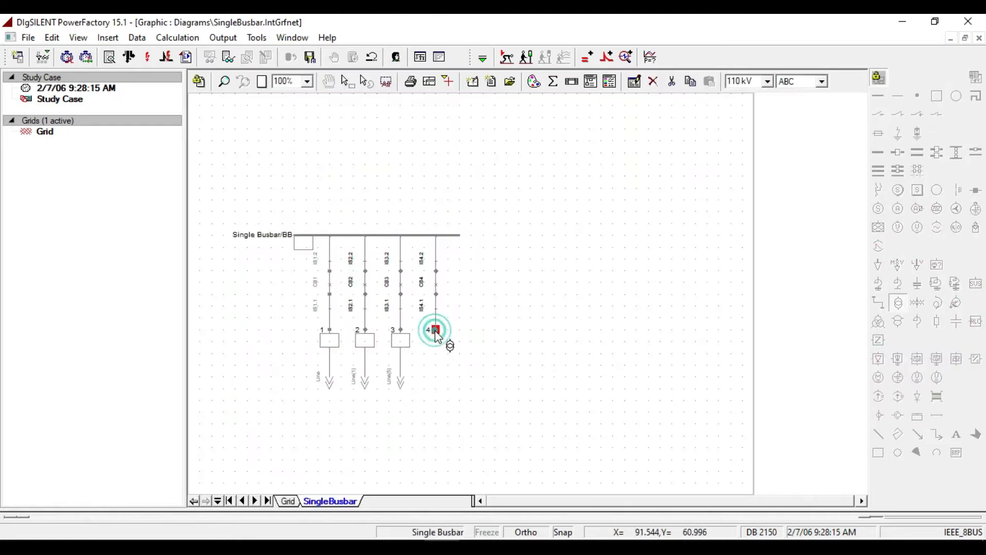
click(435, 331)
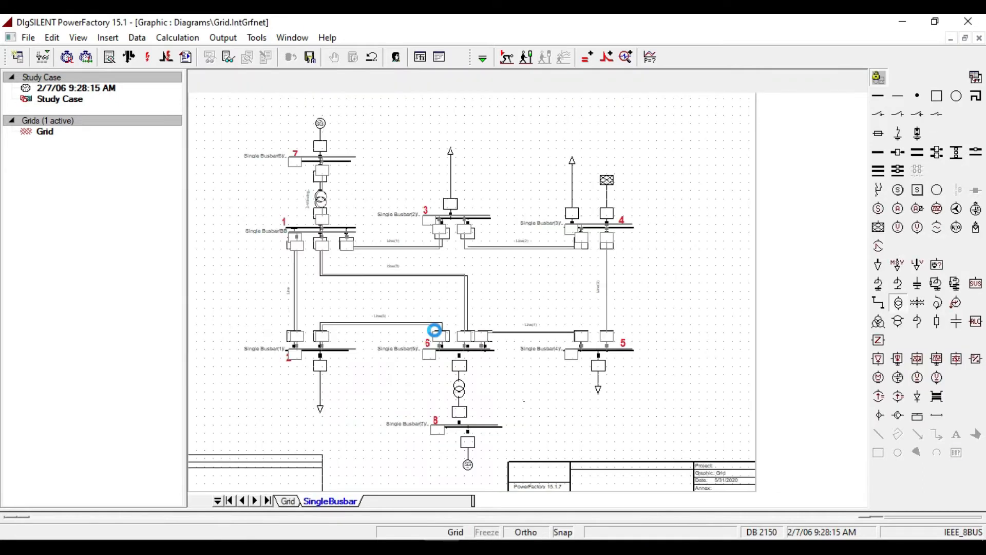
Place a 2-winding transformer between buses 6 and 8, connected to bay 4 of bus 6 and bay 1 of bus 8
click(461, 395)
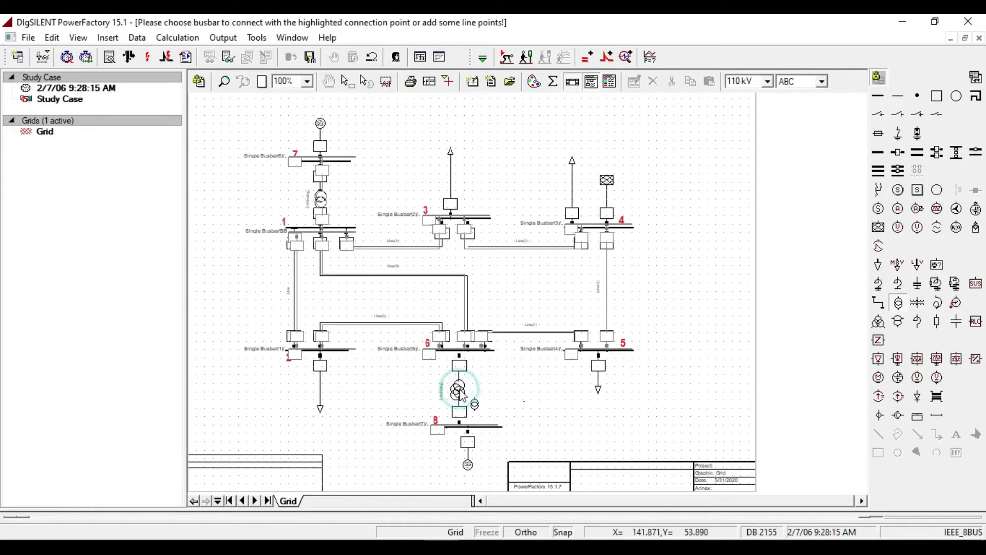
click(460, 350)
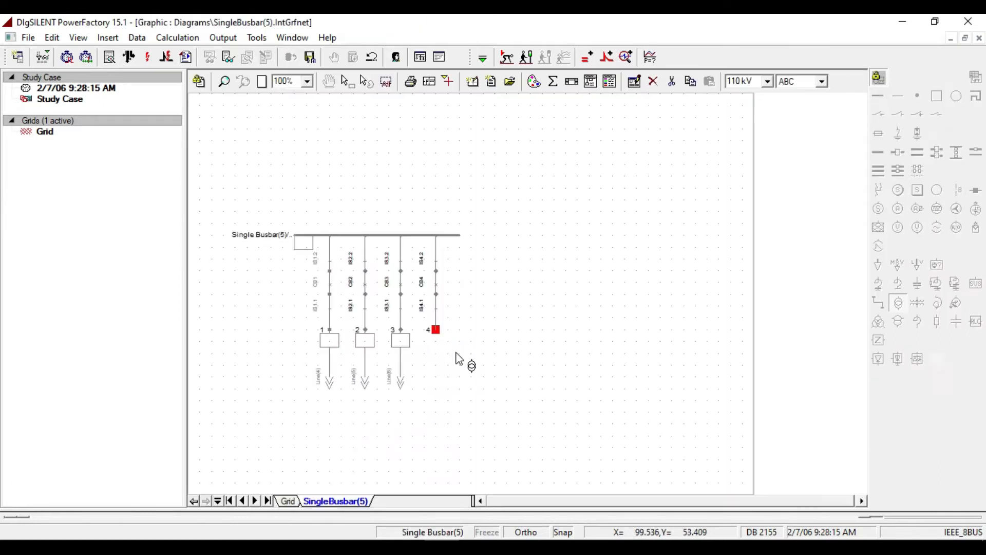
click(436, 330)
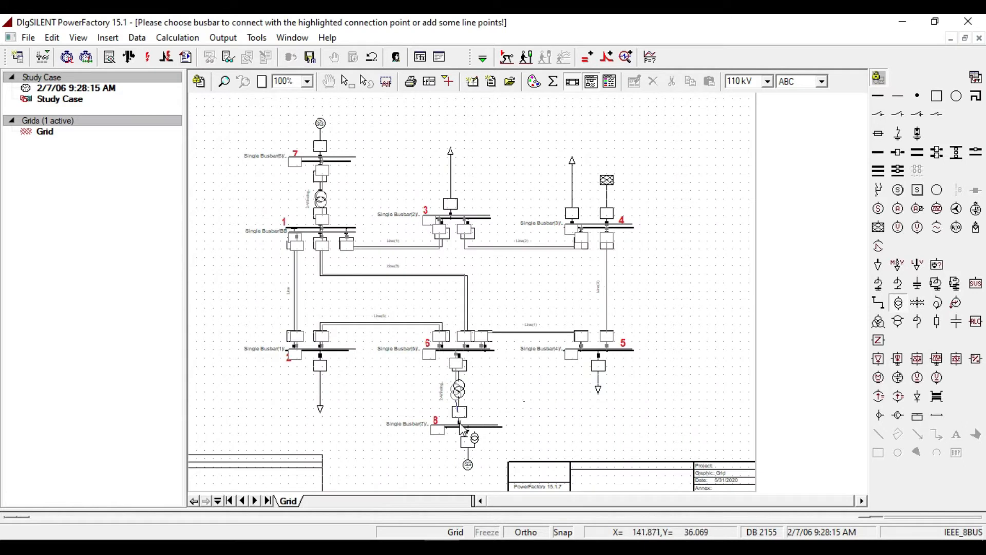
click(462, 426)
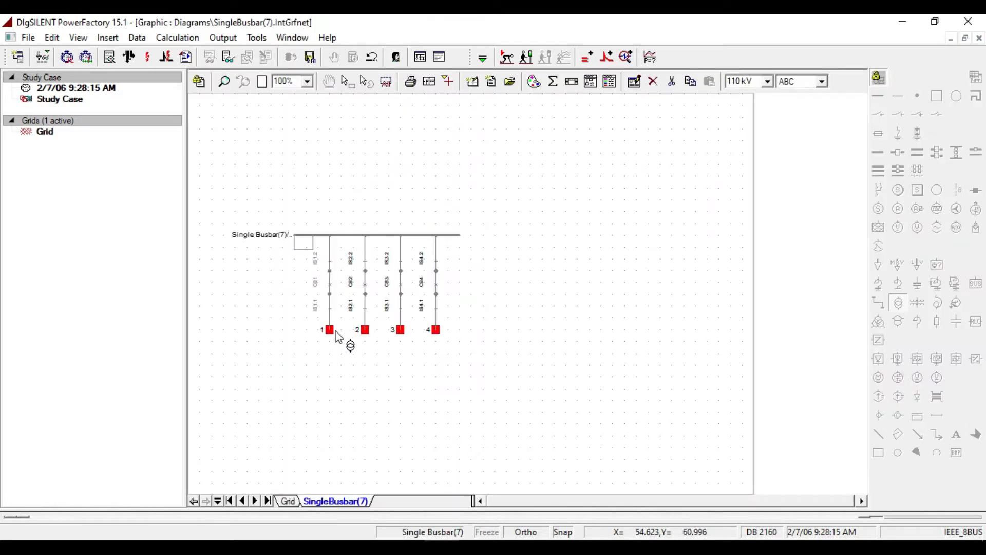
click(330, 331)
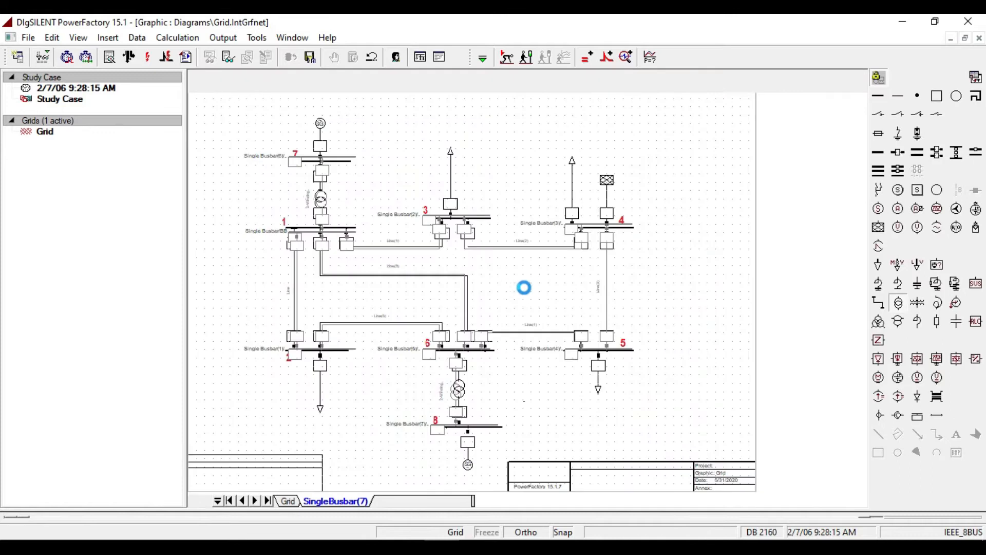
key(Escape)
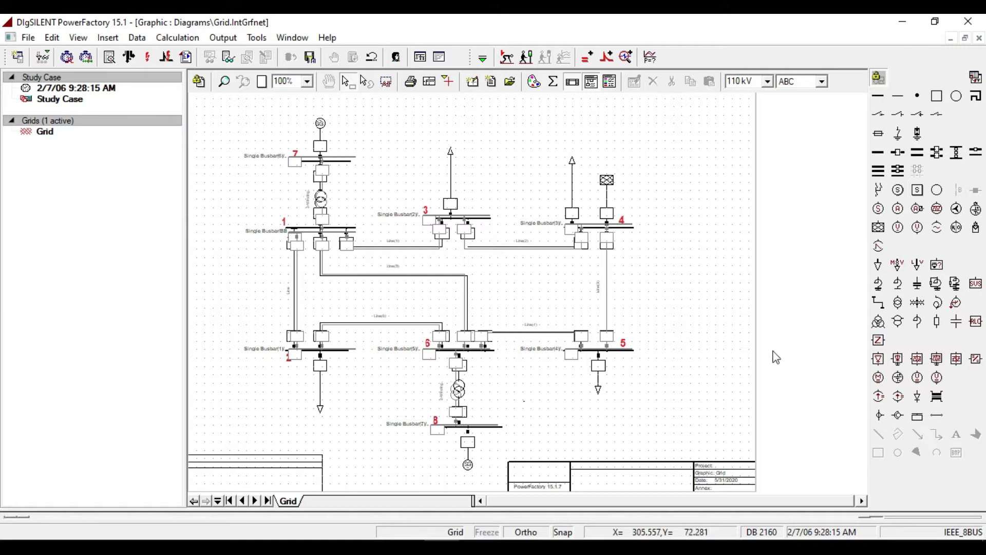
Place general loads on bus 2 and bus 3 over the background load symbols, connecting each to bay 3
click(878, 265)
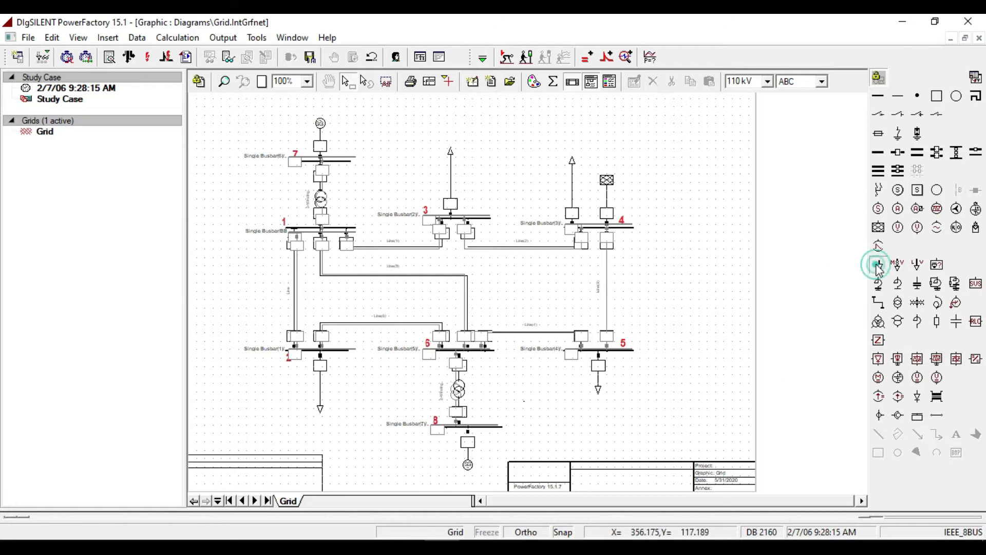
click(321, 409)
click(322, 350)
click(401, 330)
click(451, 157)
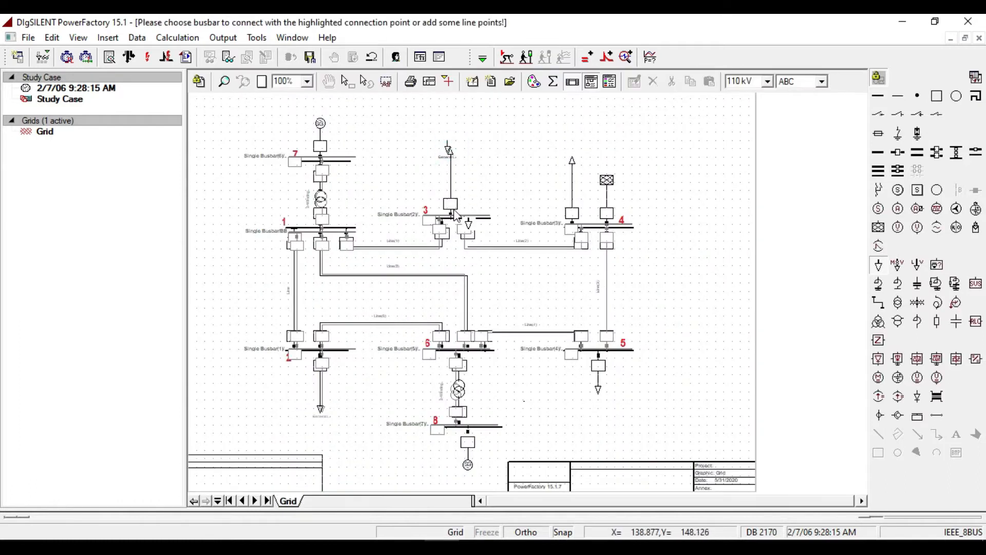
click(452, 217)
click(401, 330)
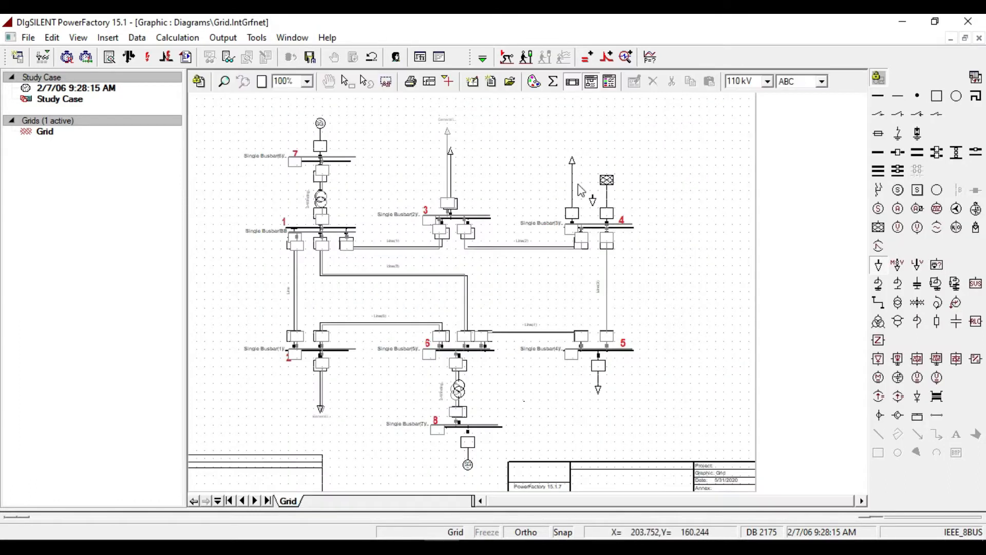
Place general loads on bus 4 and bus 5 over the background load symbols, connecting each to bay 3
click(573, 159)
click(573, 223)
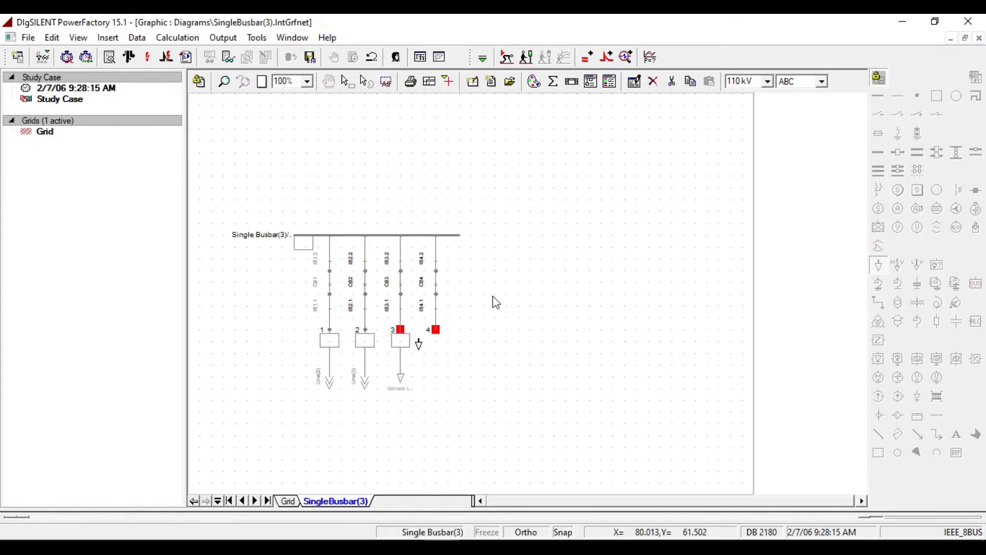
click(400, 330)
click(601, 397)
click(596, 349)
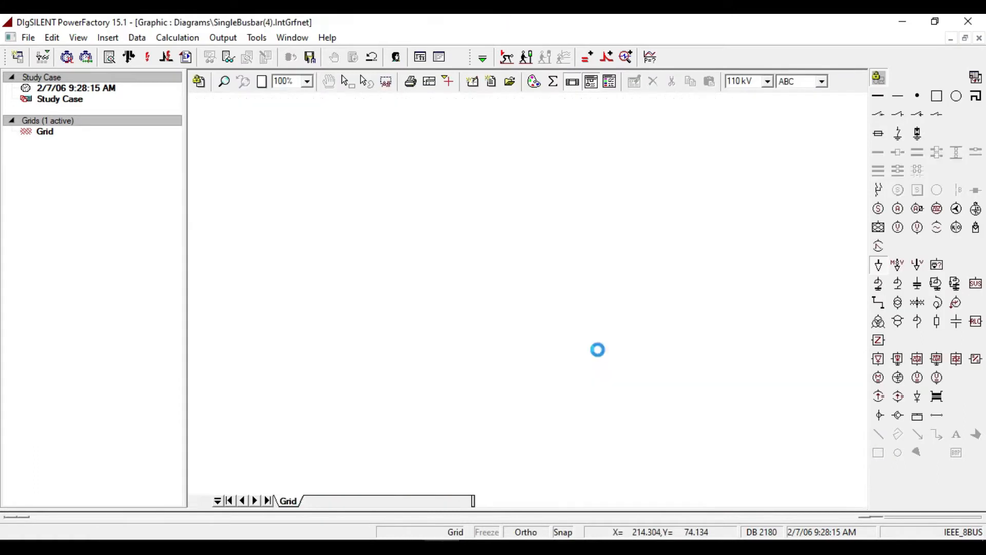
click(400, 331)
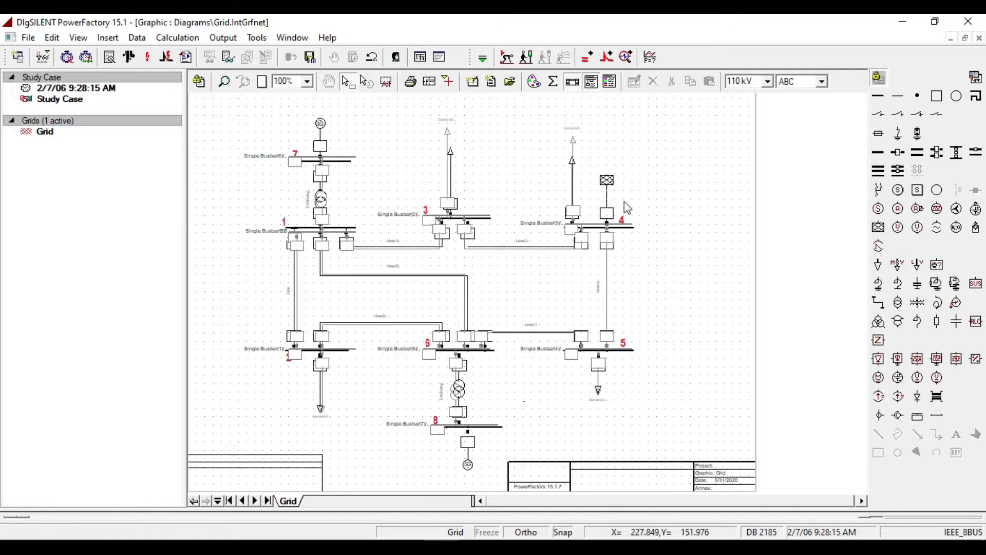
Place an external grid above bus 4, connected to bay 4
click(878, 227)
click(607, 181)
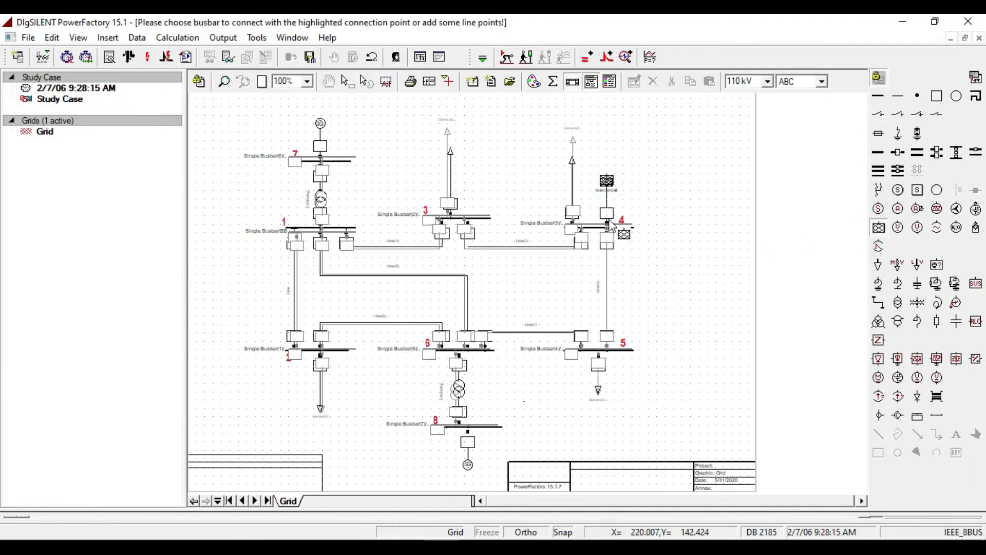
click(608, 227)
click(442, 342)
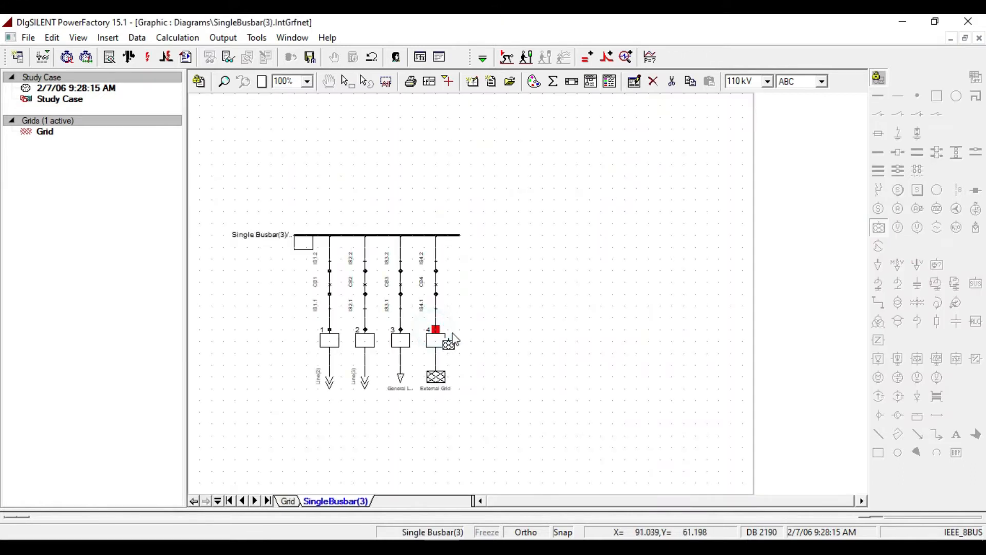
Place synchronous machines on bus 7 and bus 8 over the background generator symbols, connecting each to bay 2
click(878, 190)
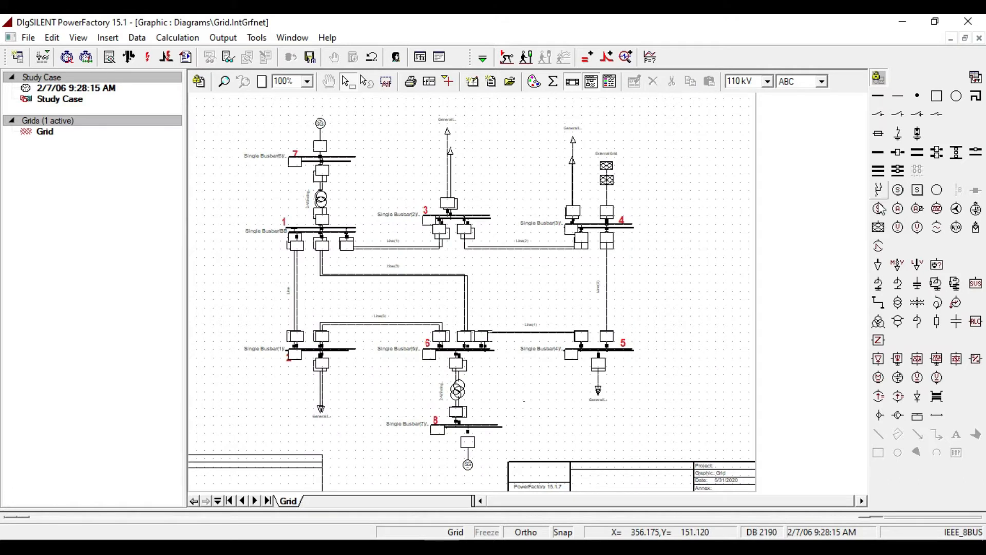
click(879, 209)
click(321, 124)
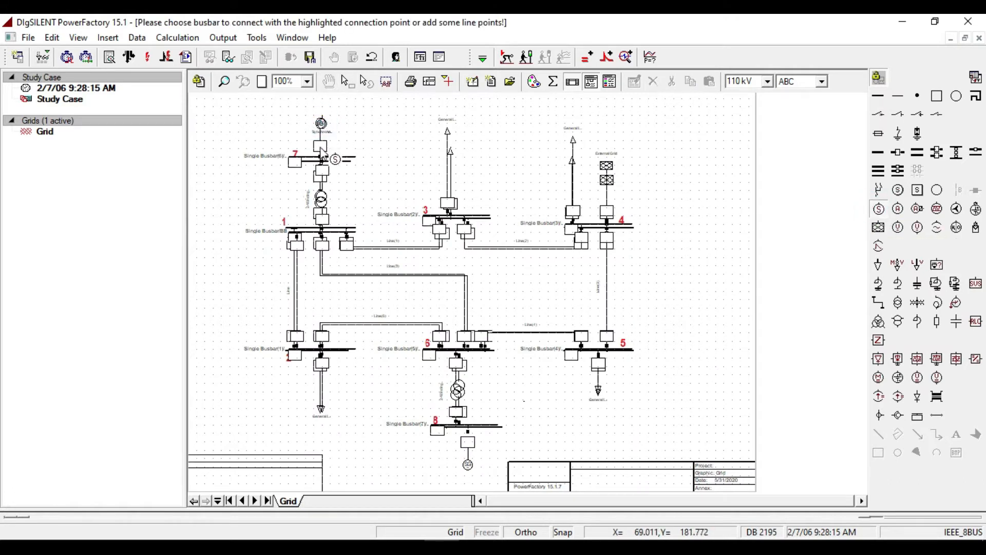
click(322, 157)
click(368, 330)
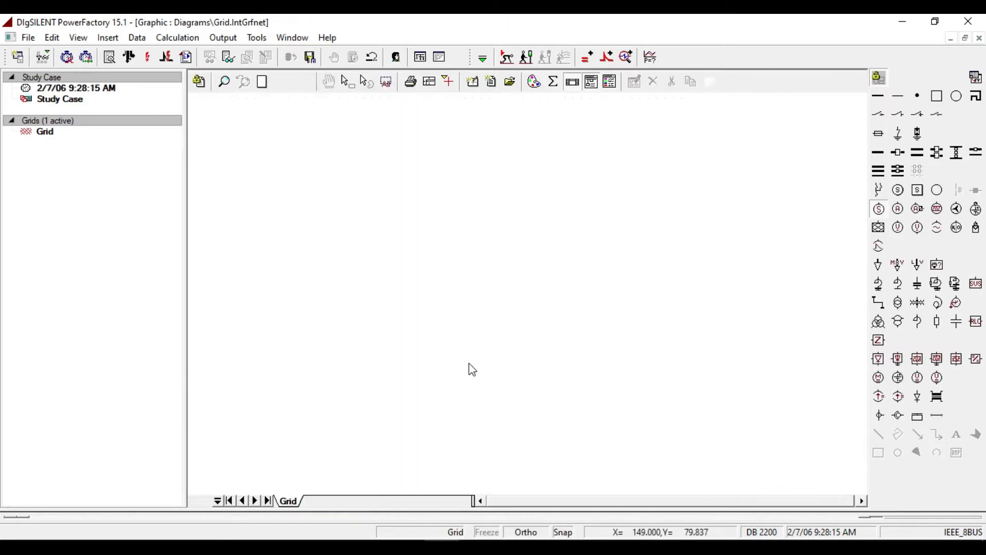
click(468, 467)
click(470, 427)
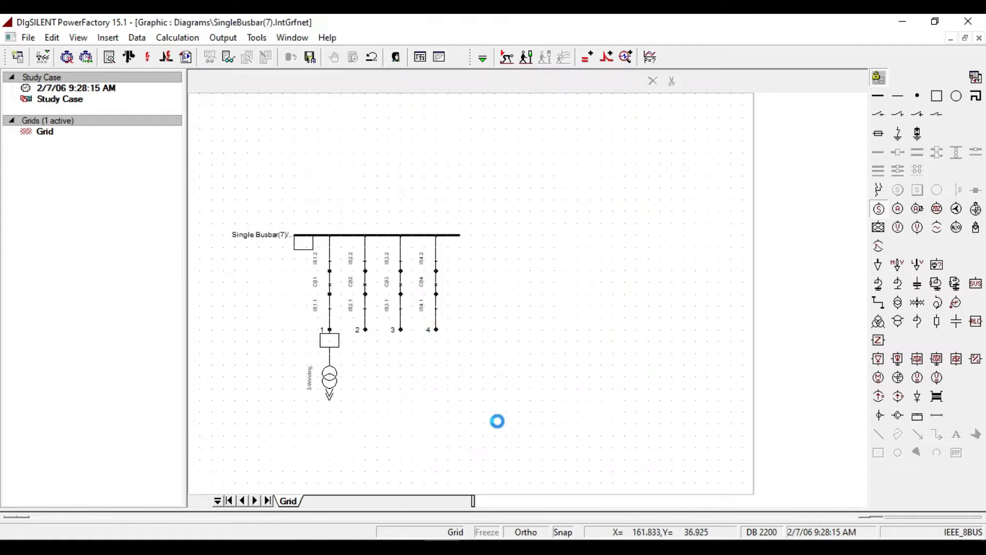
click(367, 331)
key(Escape)
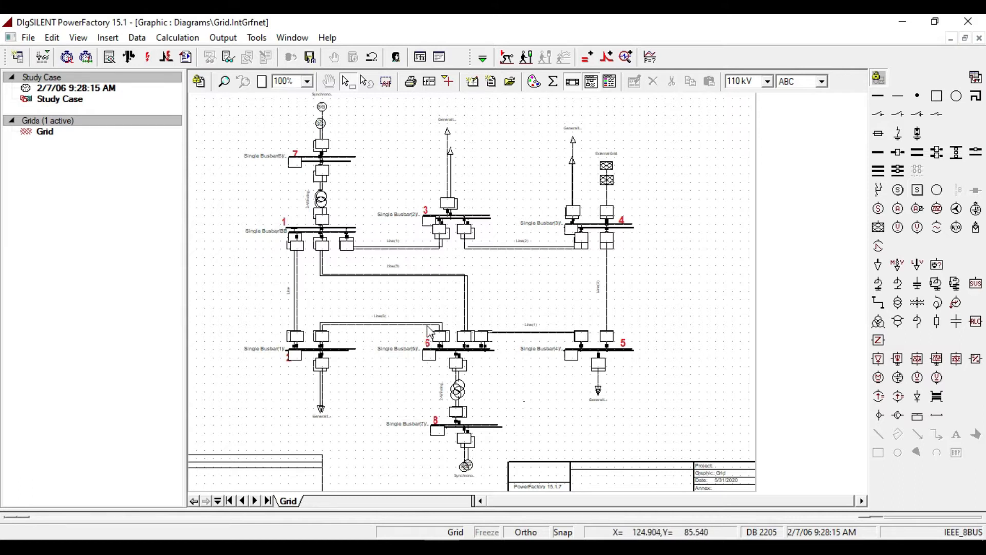
Move the external grid and load symbols of bus 4 down onto their matching background symbols
click(605, 166)
drag(607, 164, 606, 173)
click(655, 176)
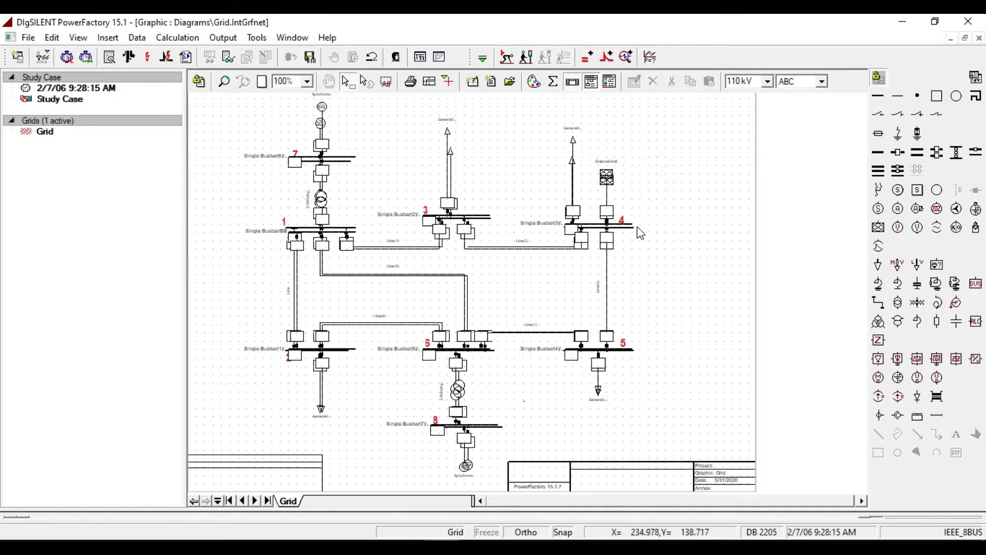
click(572, 148)
drag(571, 138, 572, 161)
click(637, 157)
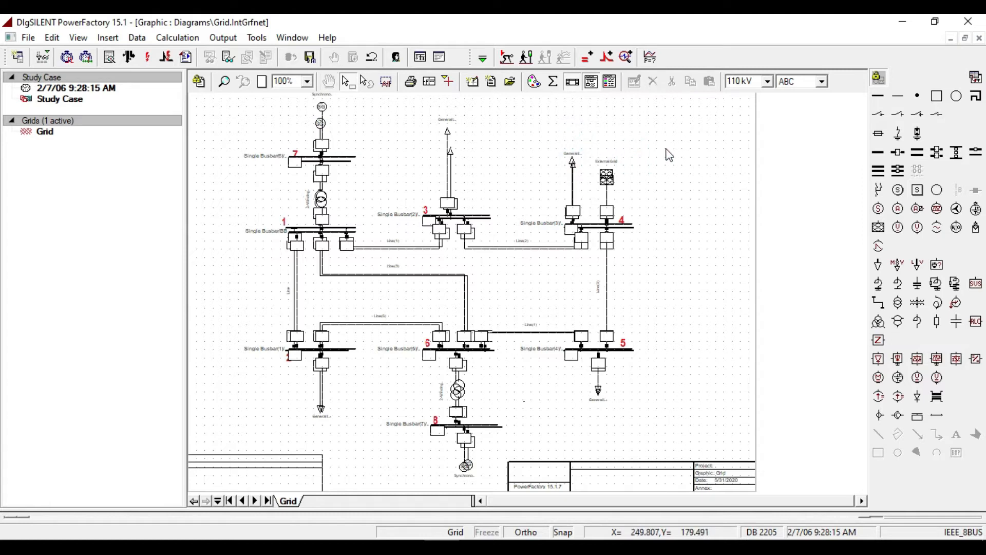
Move bus 3's load symbol and bus 7's synchronous machine symbol down onto their matching background symbols
double_click(449, 133)
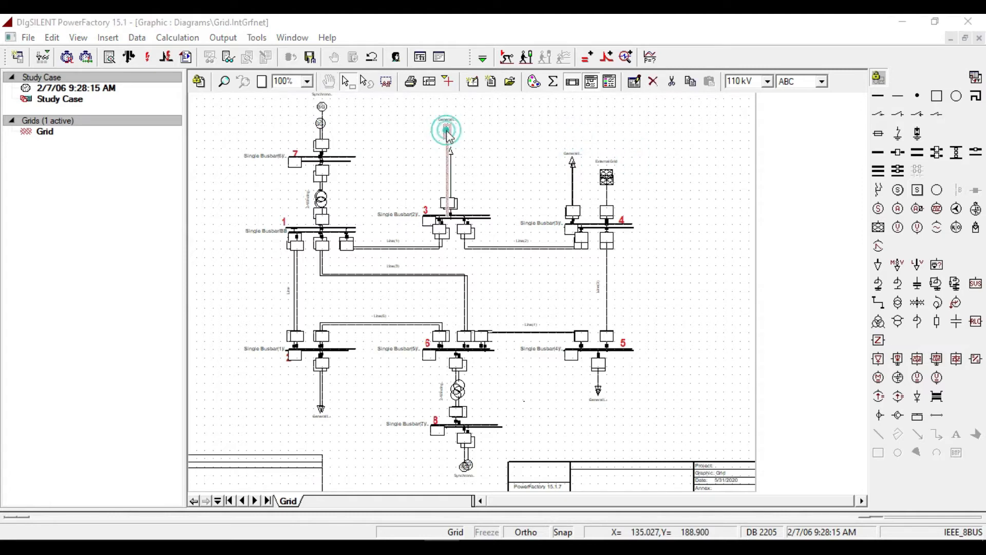
click(492, 42)
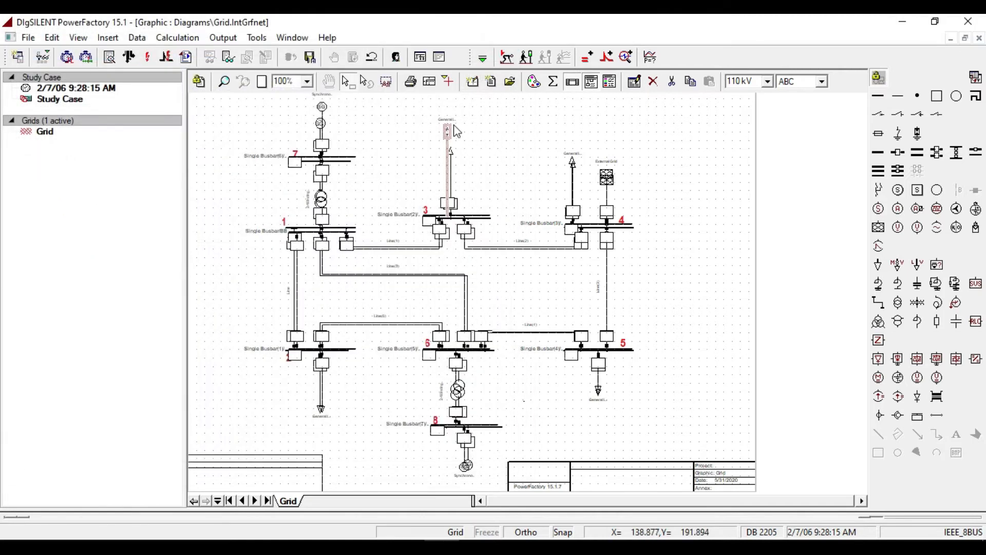
drag(446, 131, 447, 155)
click(502, 155)
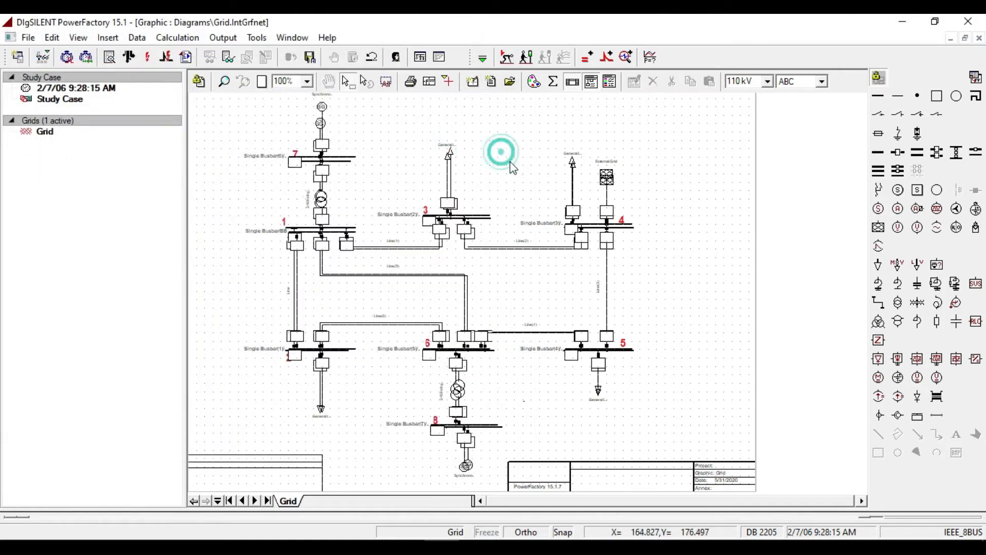
click(321, 107)
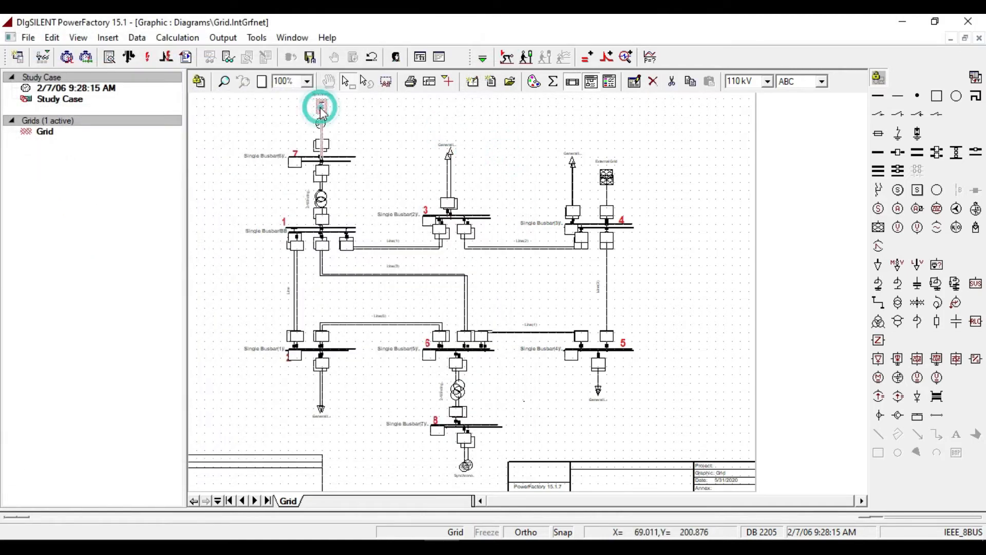
drag(322, 107, 321, 123)
click(357, 136)
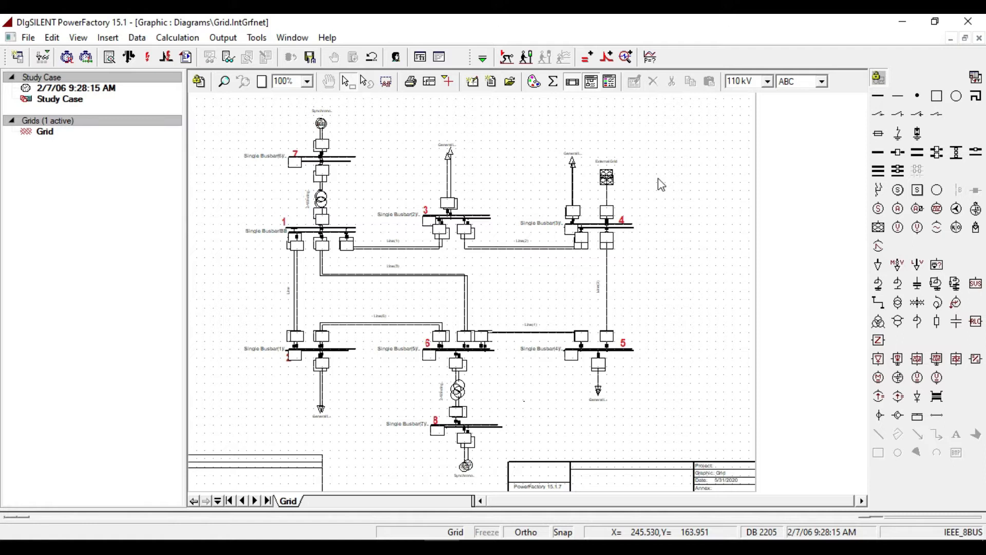
Hide the Background layer of the grid diagram in the graphic layer settings
scroll(516, 157, up, 2)
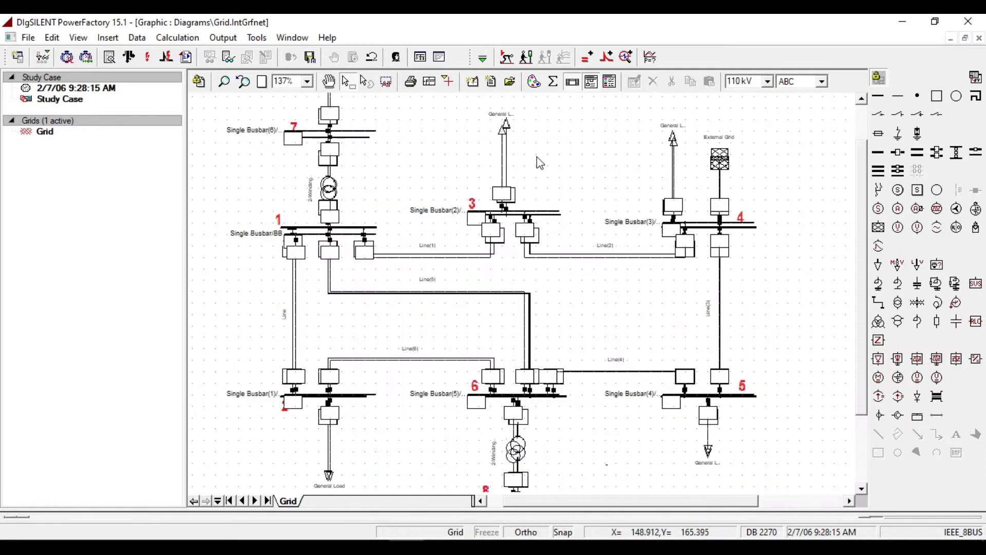
click(554, 83)
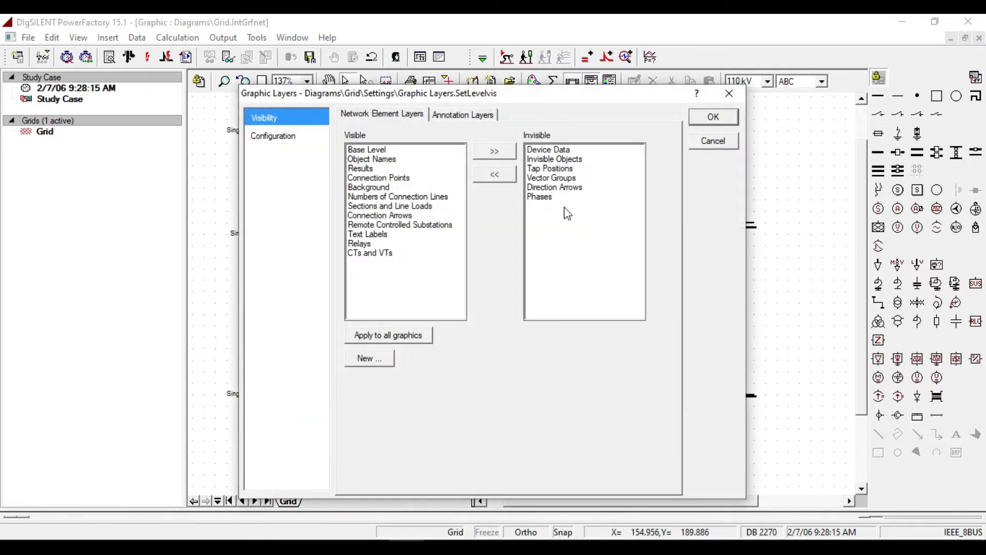
click(367, 188)
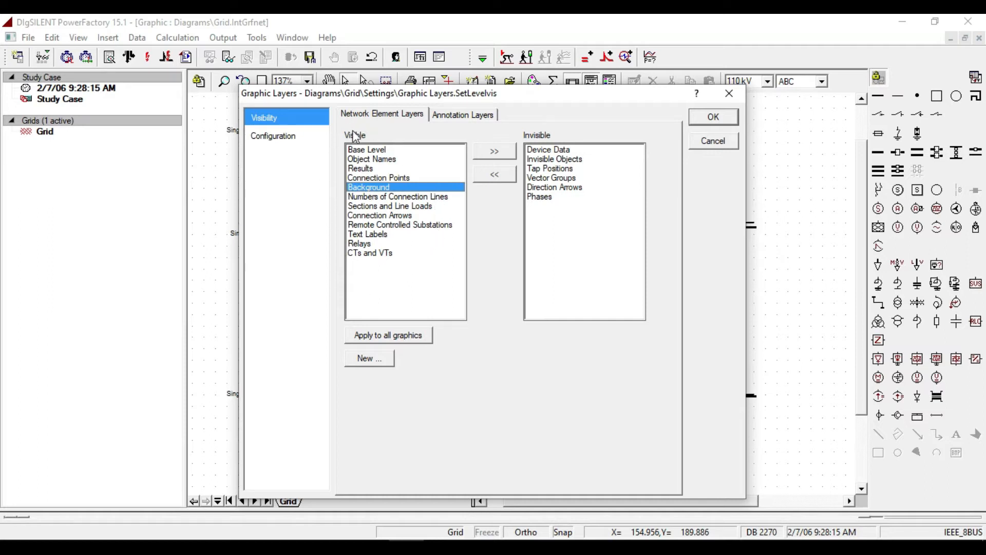
click(494, 152)
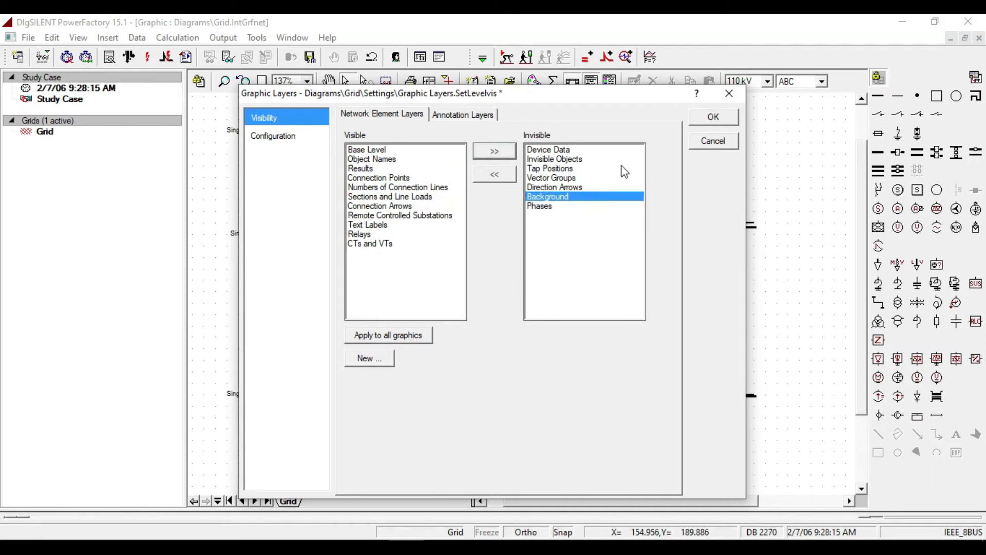
click(717, 116)
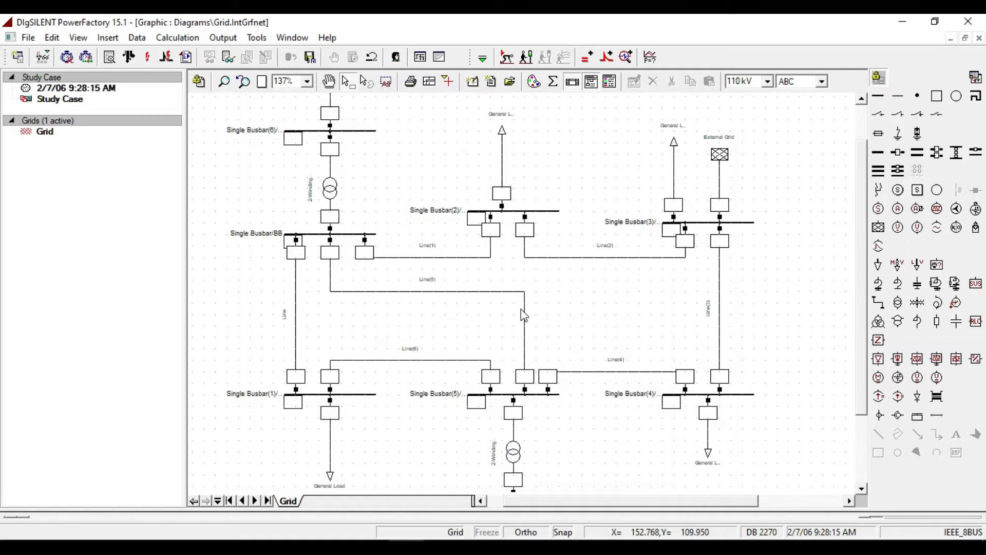
Inspect the data dialogs of the bus 1 terminal and the line between buses 1 and 2, leaving them unedited
scroll(578, 280, up, 2)
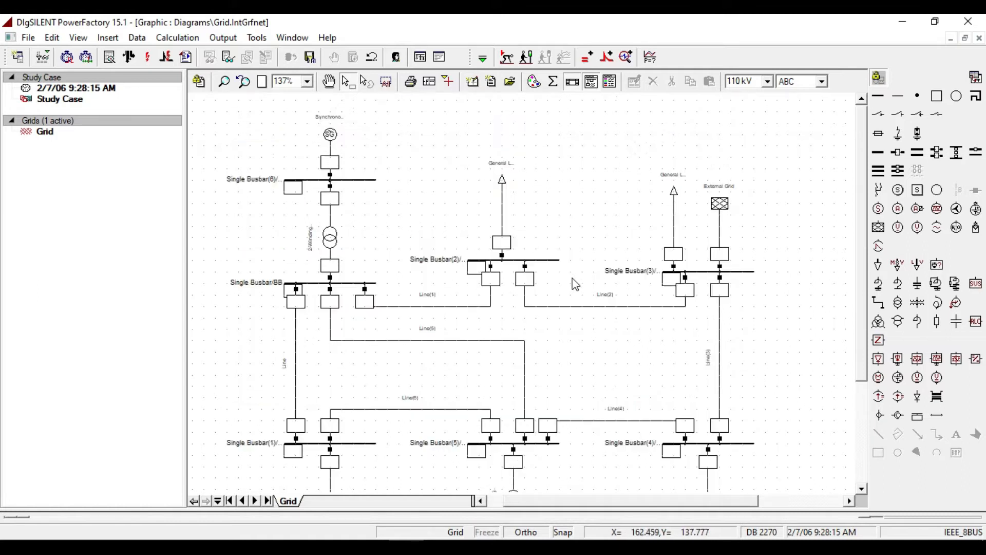
scroll(606, 285, down, 2)
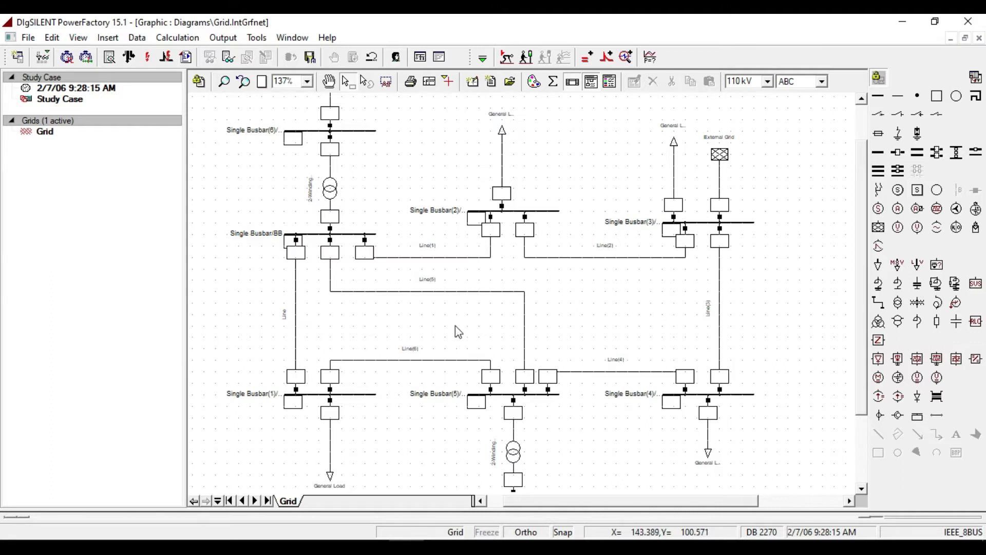
double_click(343, 236)
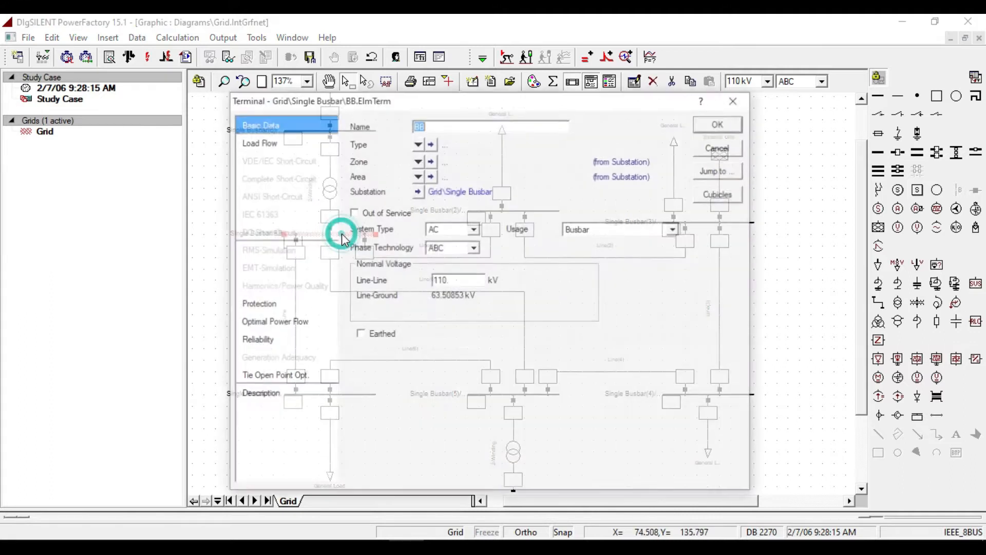
click(741, 101)
click(295, 321)
double_click(296, 321)
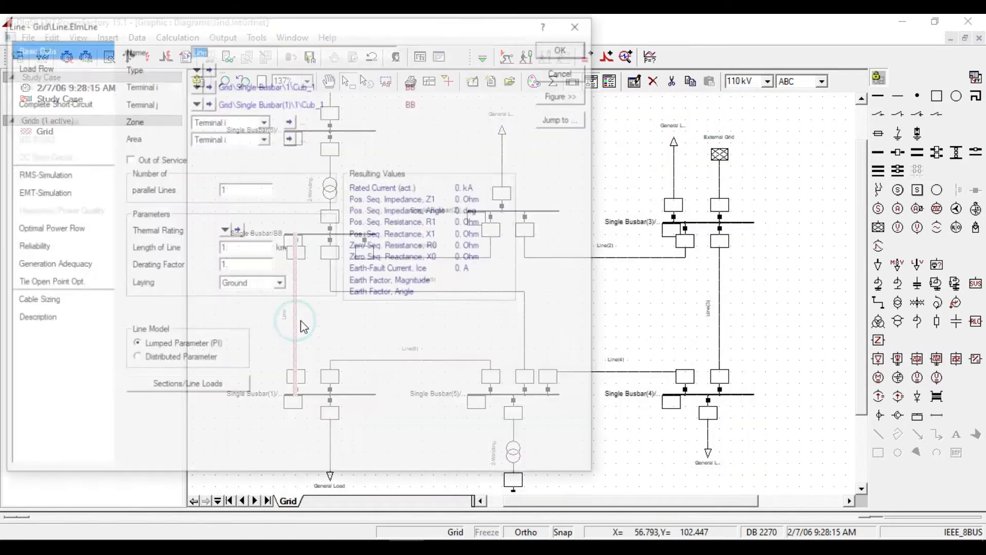
click(583, 26)
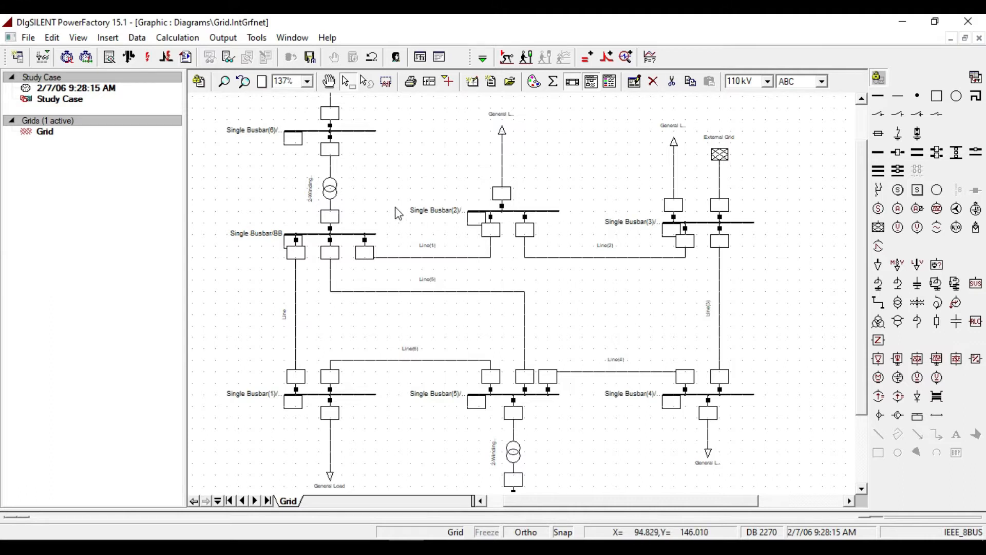
Open the list of all calculation-relevant objects and look through its switches, lines, loads, machines and terminals
click(44, 60)
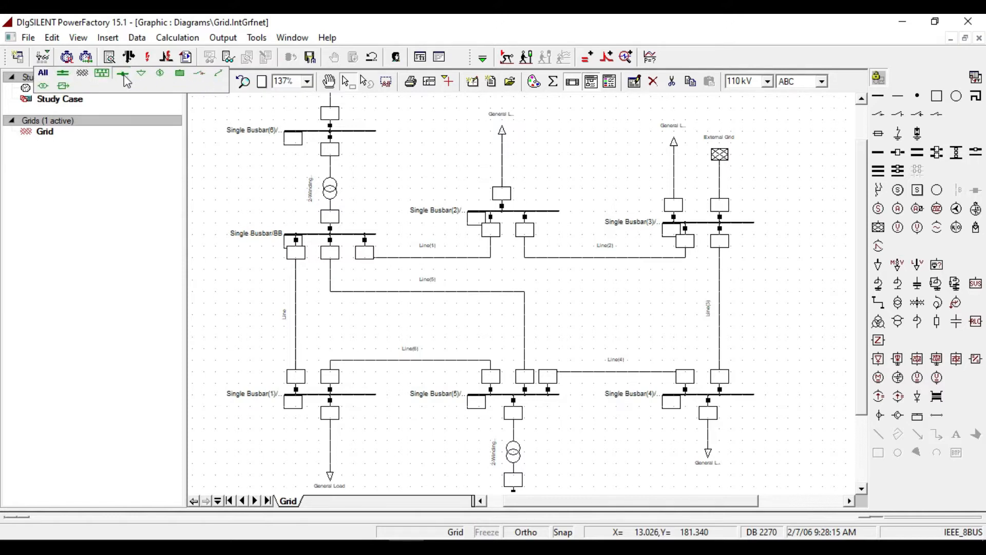
click(54, 88)
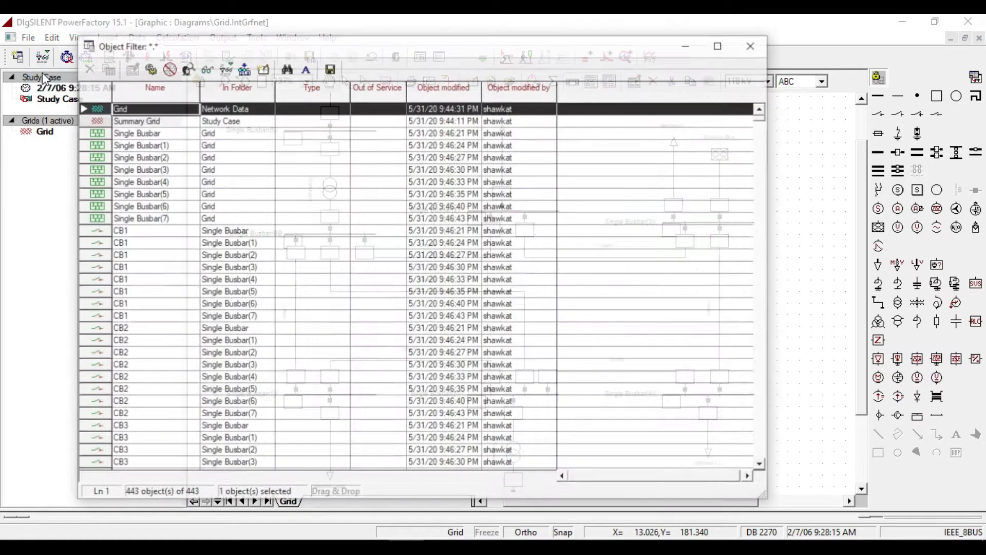
scroll(153, 222, down, 8)
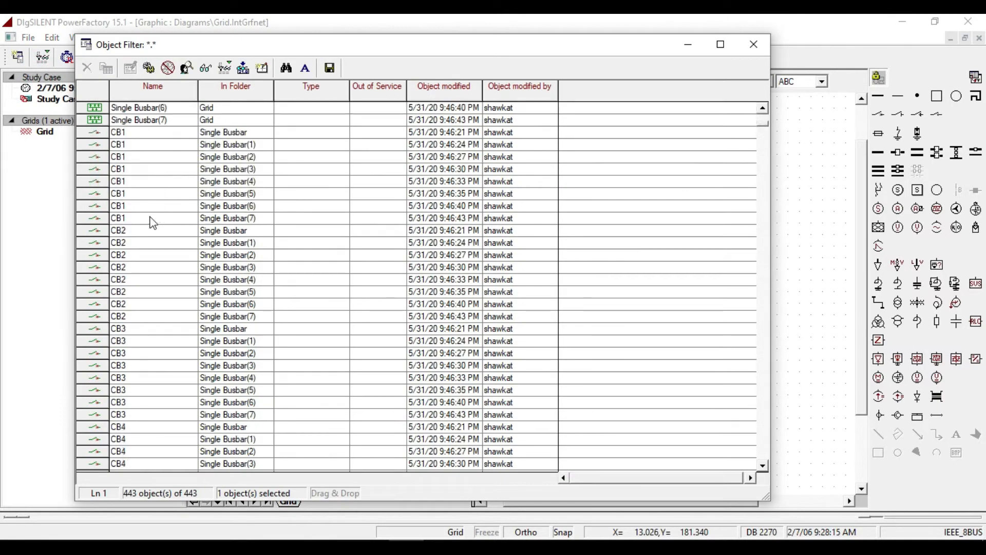
scroll(153, 222, down, 15)
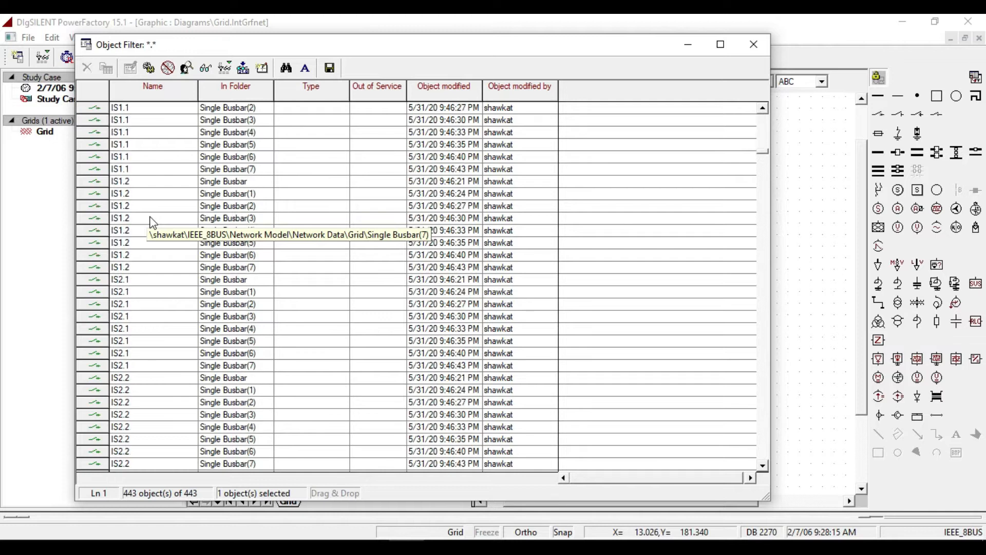
scroll(153, 222, down, 20)
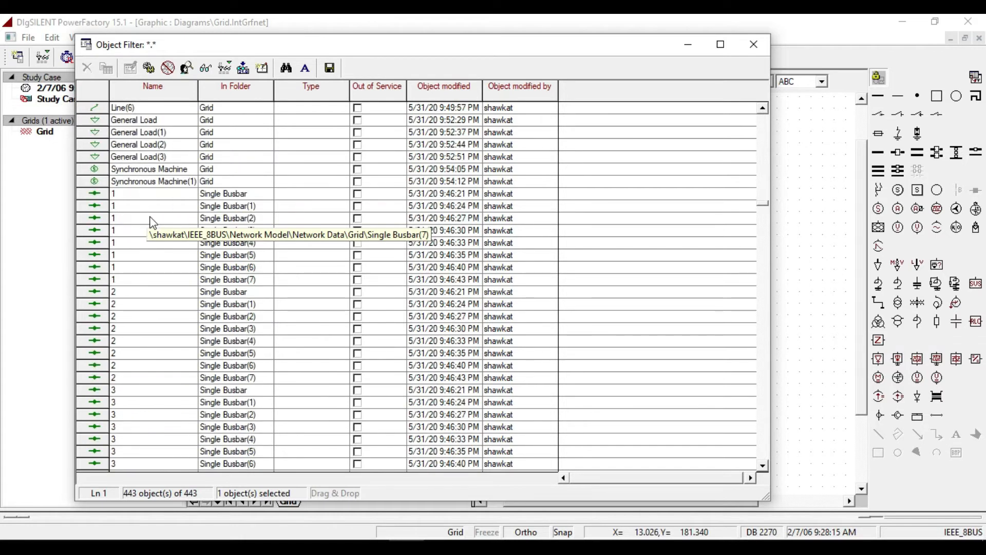
Close the full object list and review the separate lists of substations and synchronous machines
click(753, 47)
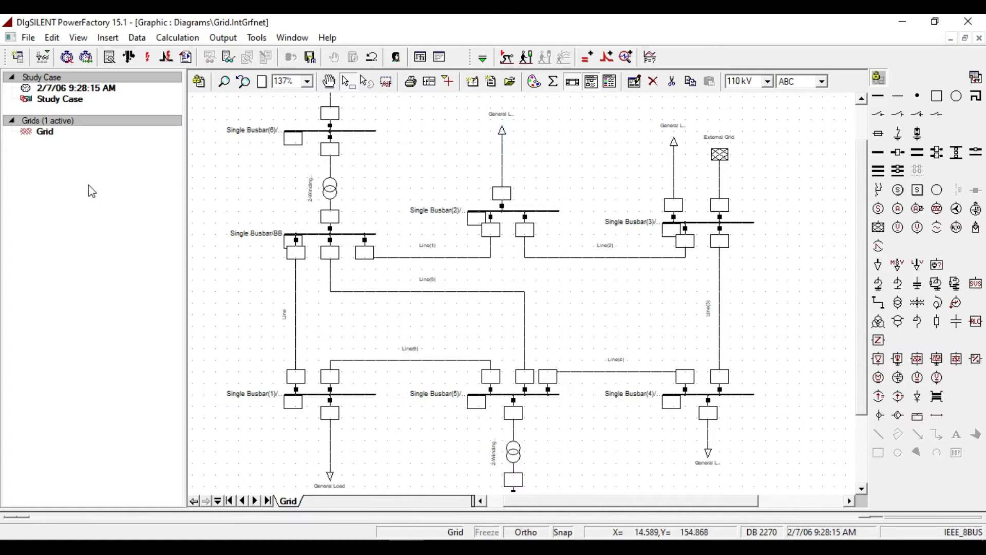
click(43, 57)
click(85, 75)
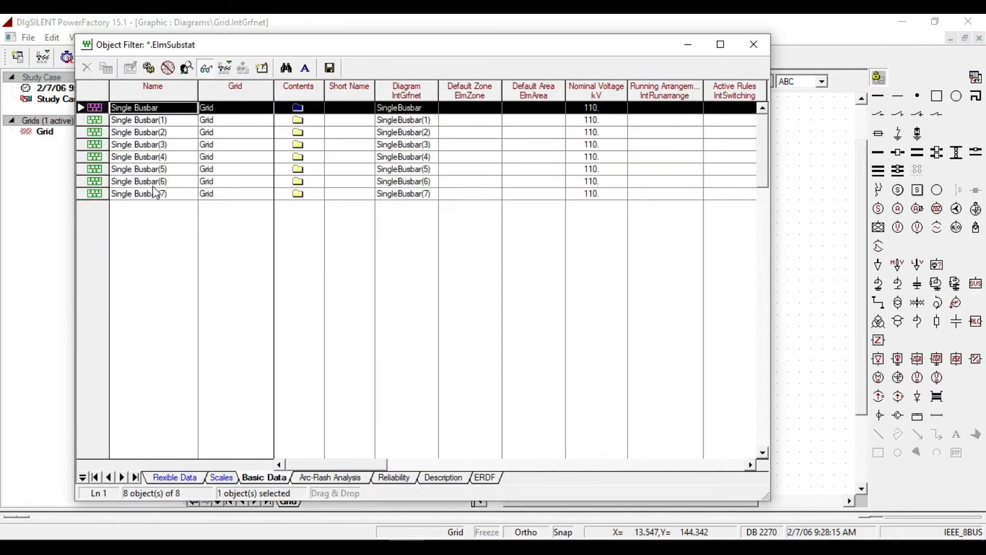
click(754, 45)
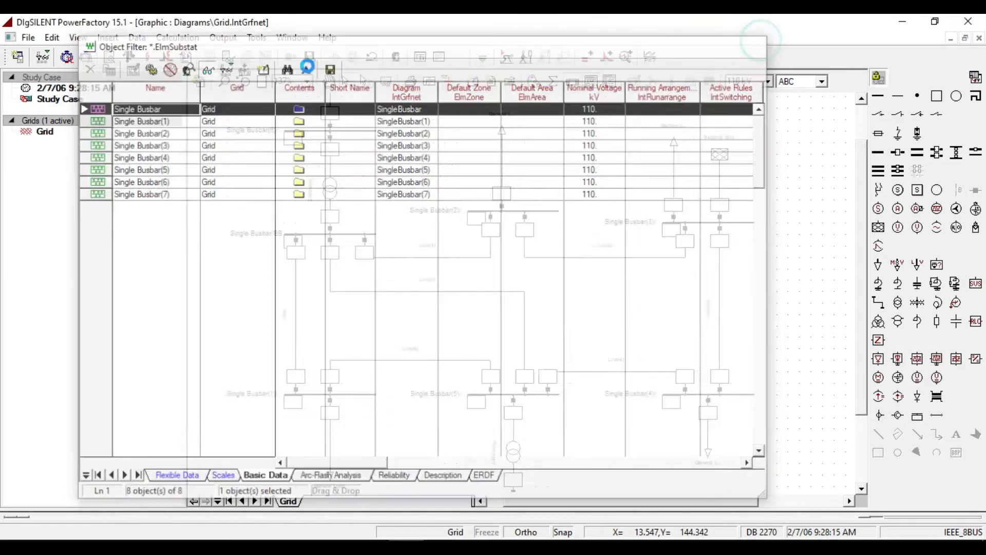
click(44, 58)
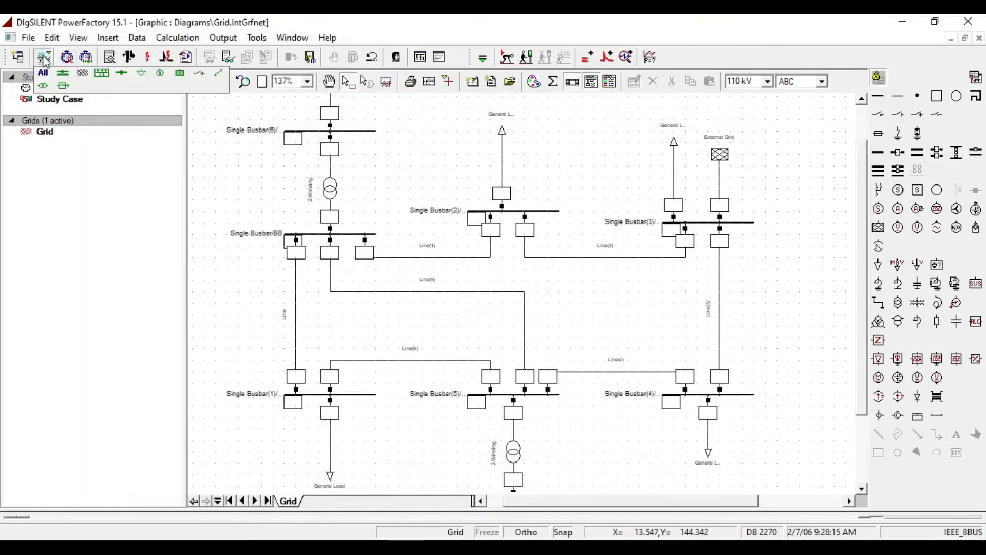
click(160, 72)
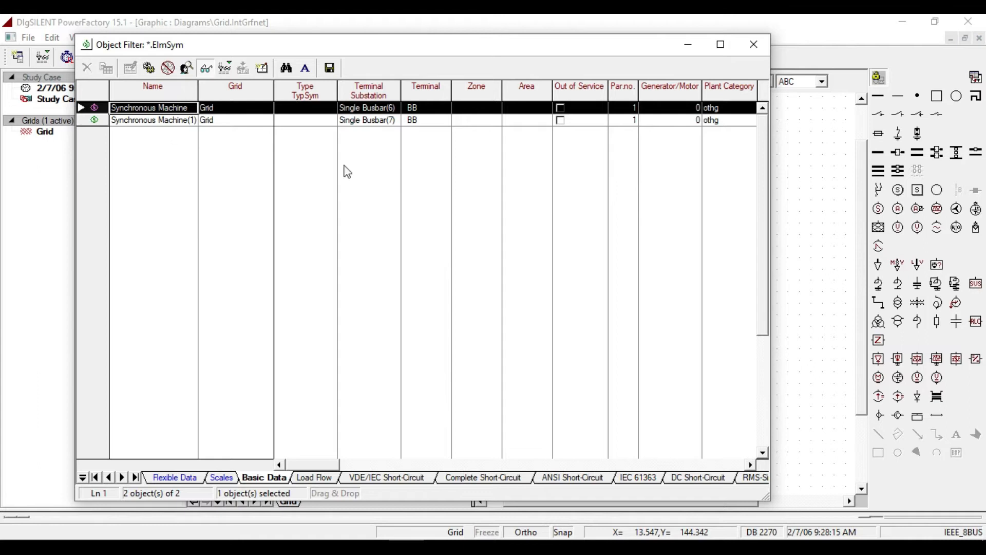
click(756, 47)
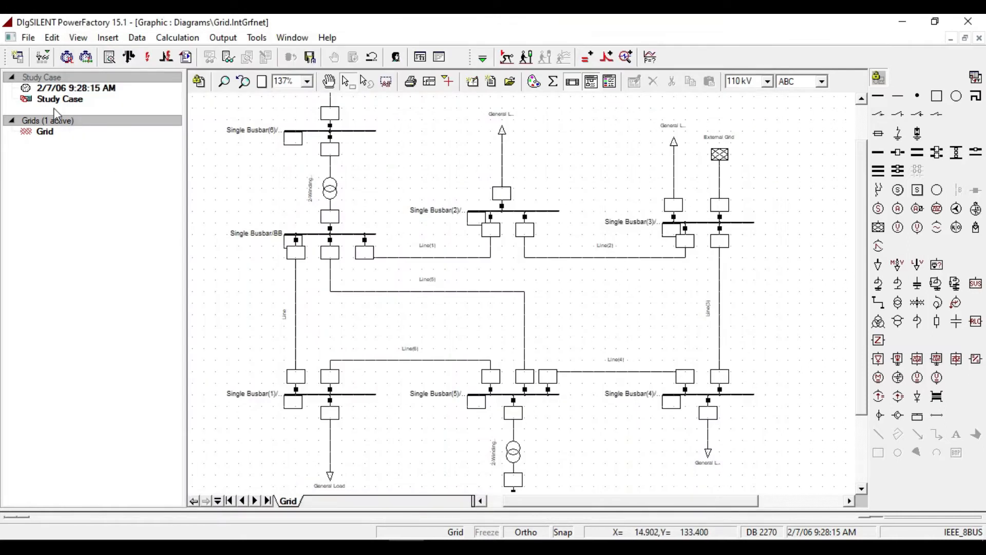
Open the substation list and rename the first two substations as Busbar01 and Busbar02
click(43, 57)
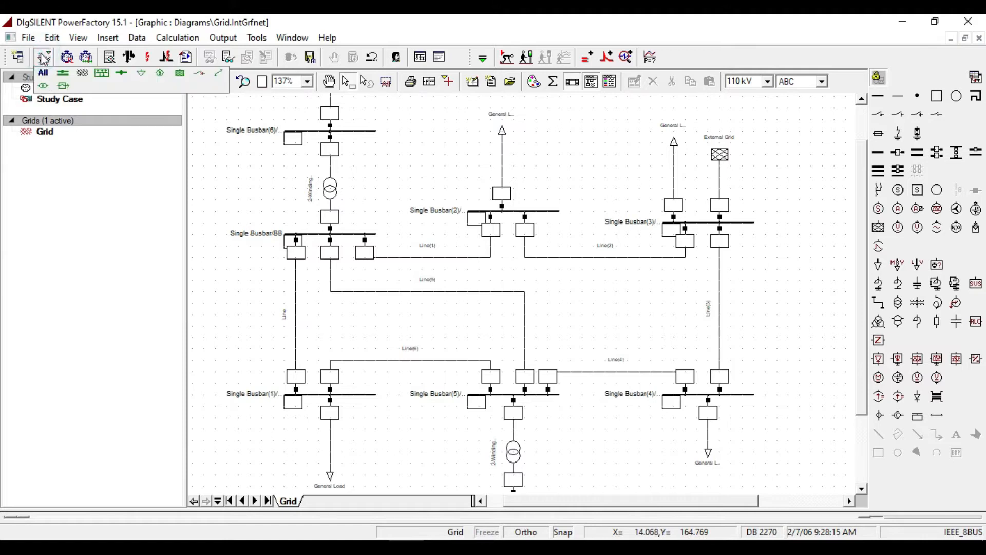
click(102, 74)
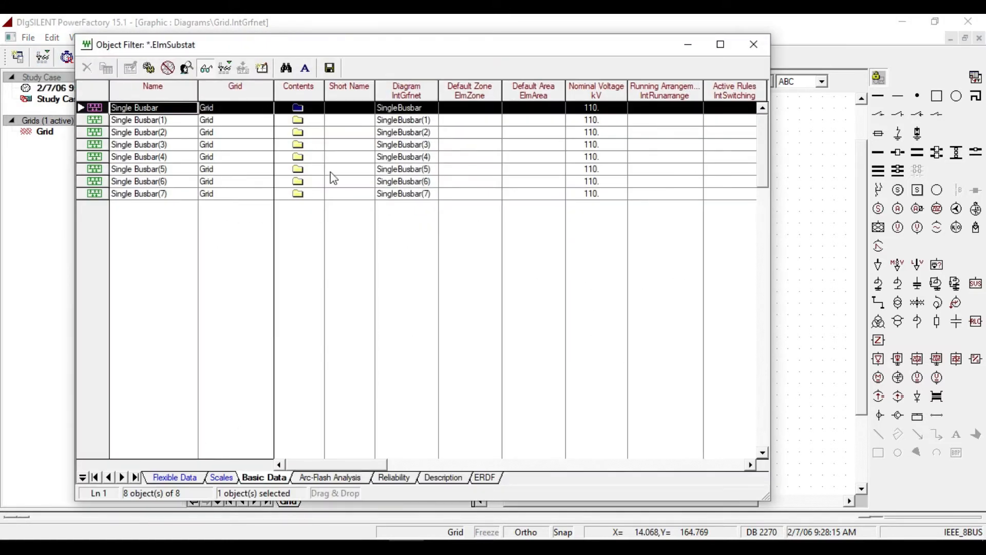
click(136, 110)
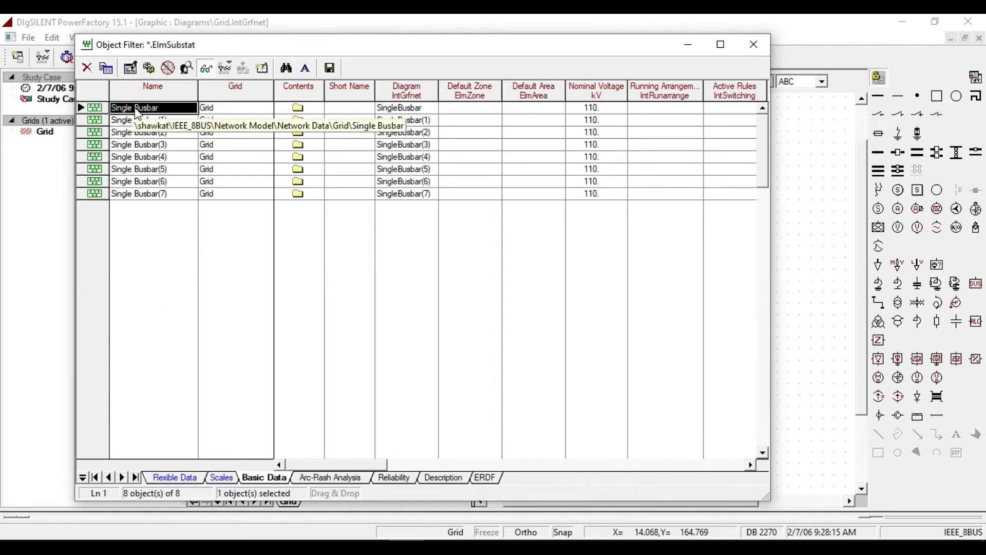
text(Busbar01)
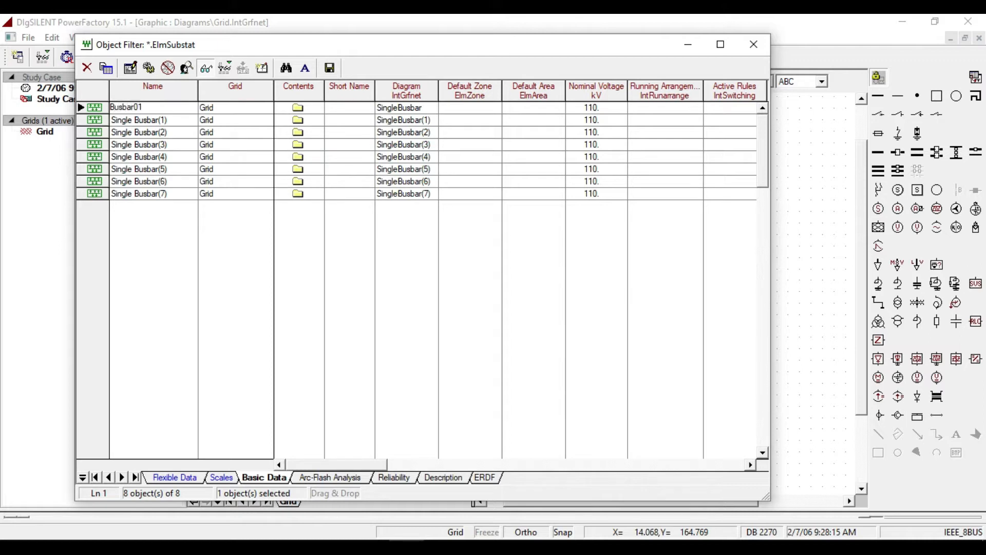
click(137, 109)
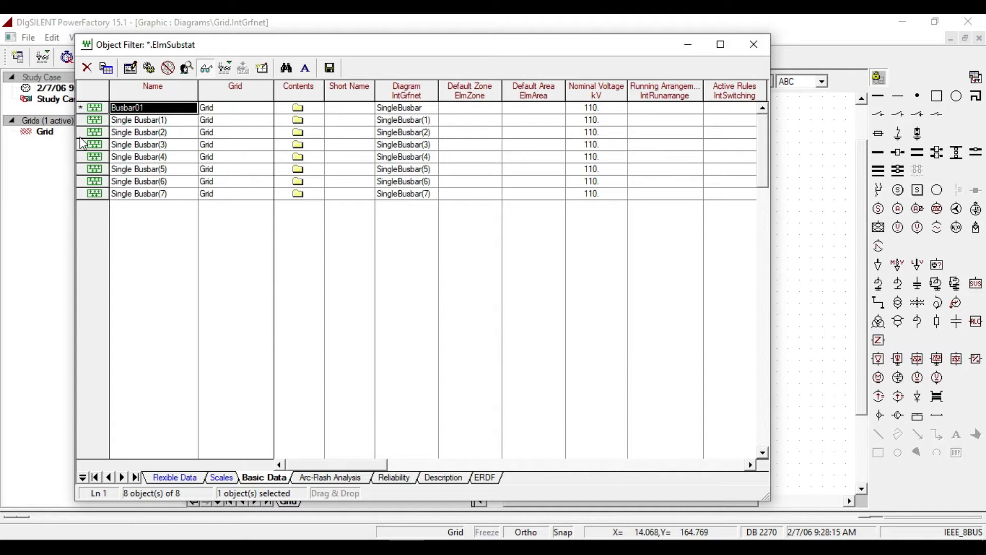
key(Return)
key(Down)
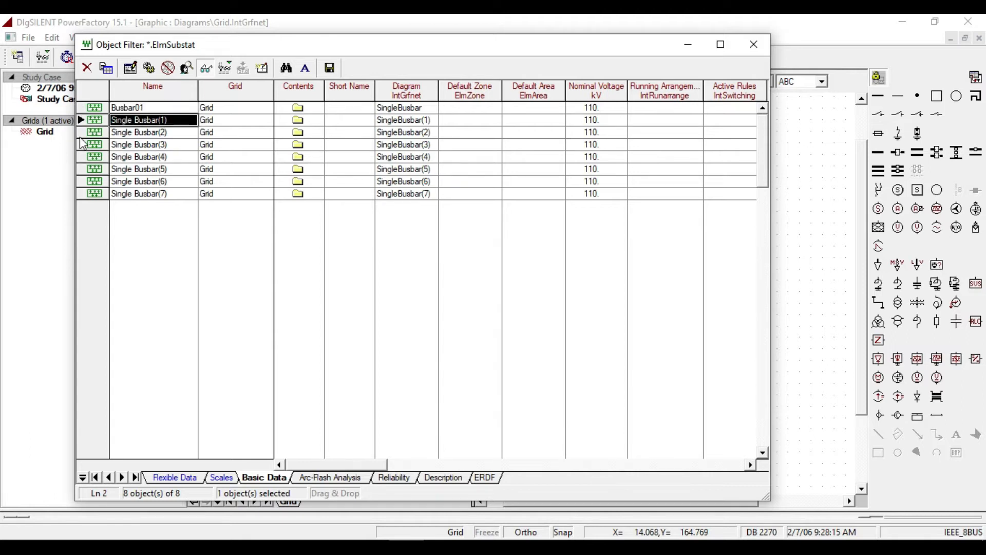
text(Busbar02)
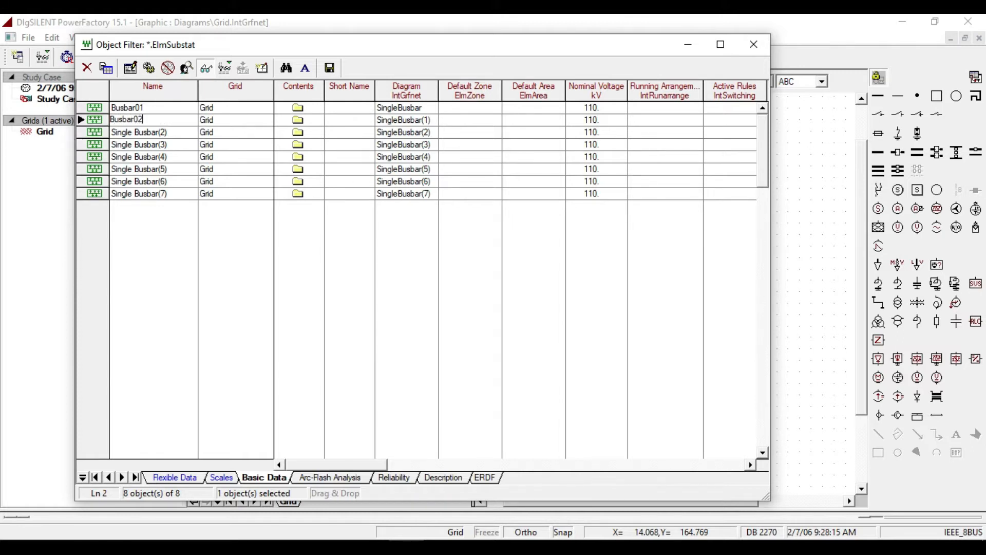
key(Return)
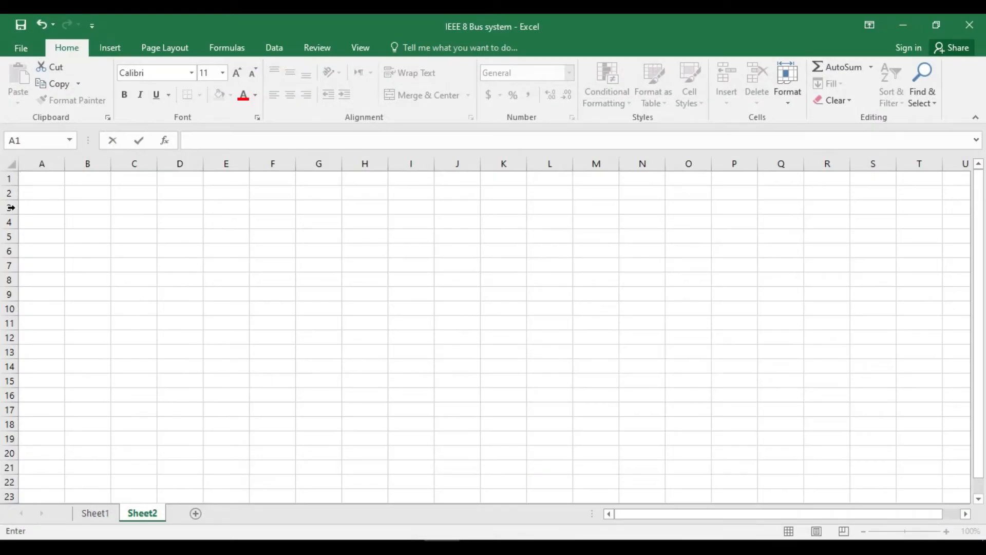
Switch to Excel, fill cells A1:A8 of Sheet2 with the series Busbar01 to Busbar08, and copy the range
double_click(49, 181)
text(Busbar01)
key(Return)
text(Busbar02)
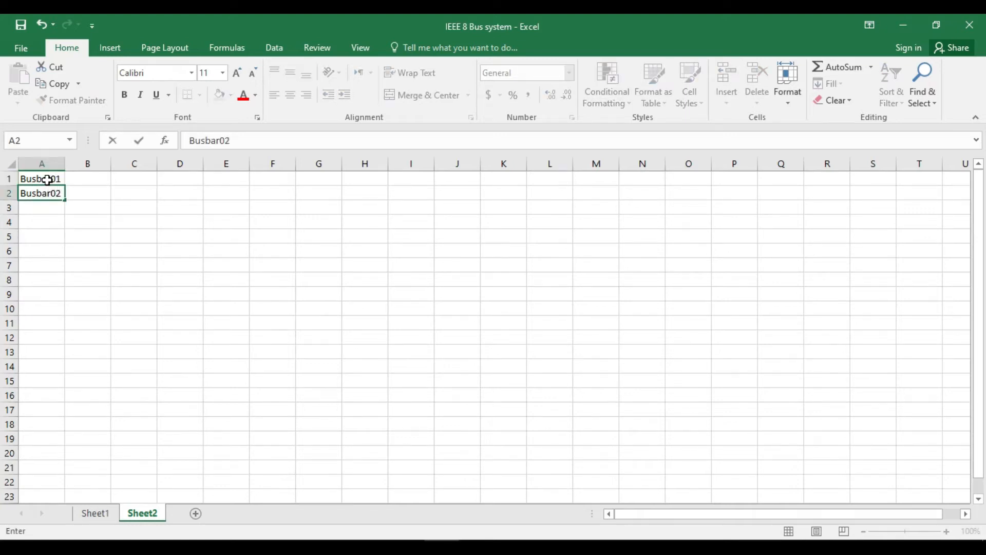
click(48, 180)
drag(66, 188, 63, 286)
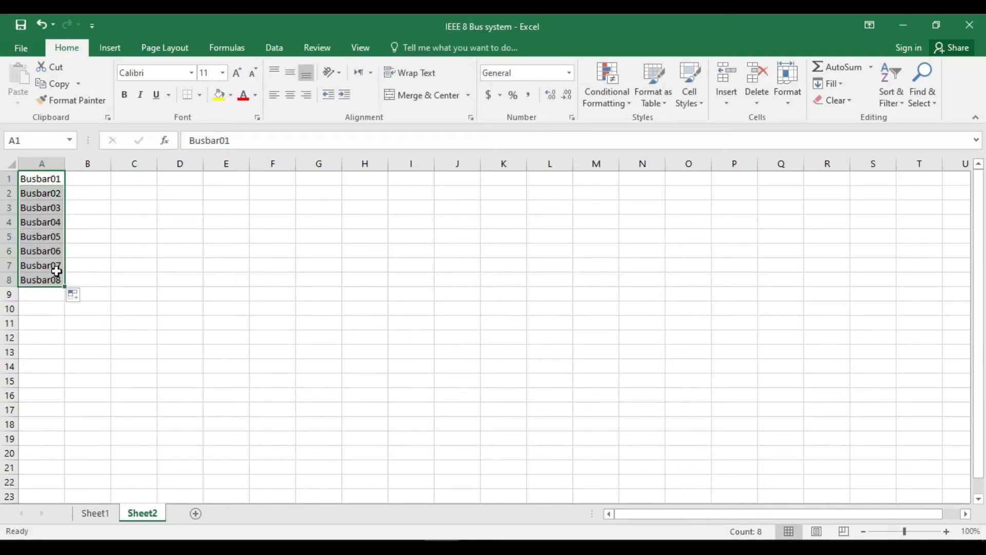
right_click(40, 229)
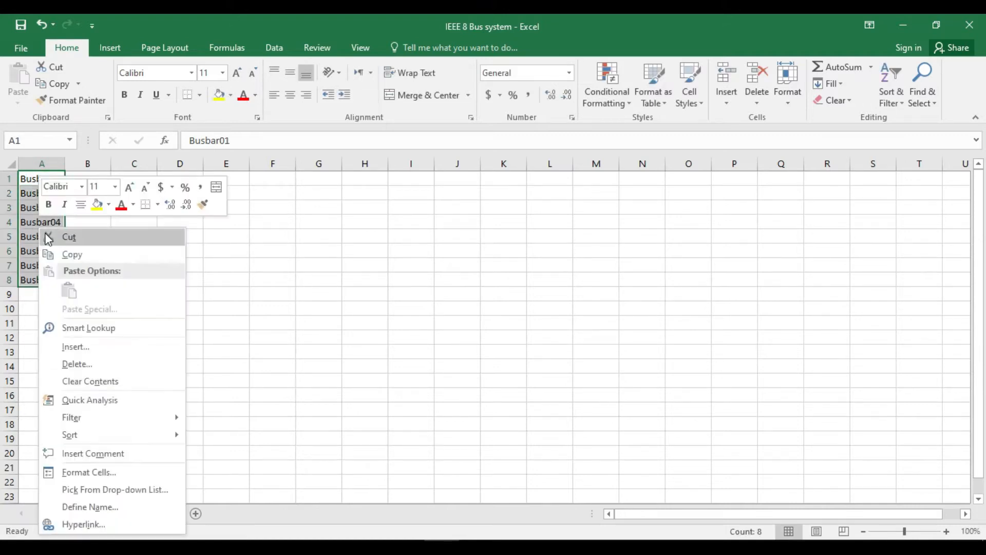
click(68, 256)
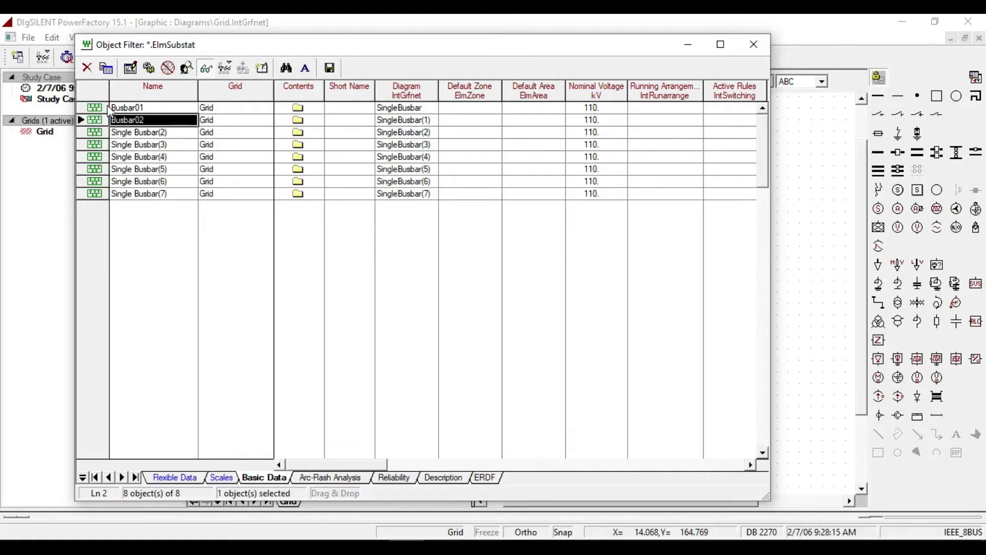
In PowerFactory's substation list, paste the copied names Busbar01 to Busbar08 over all eight substation names and return to the diagram
click(111, 108)
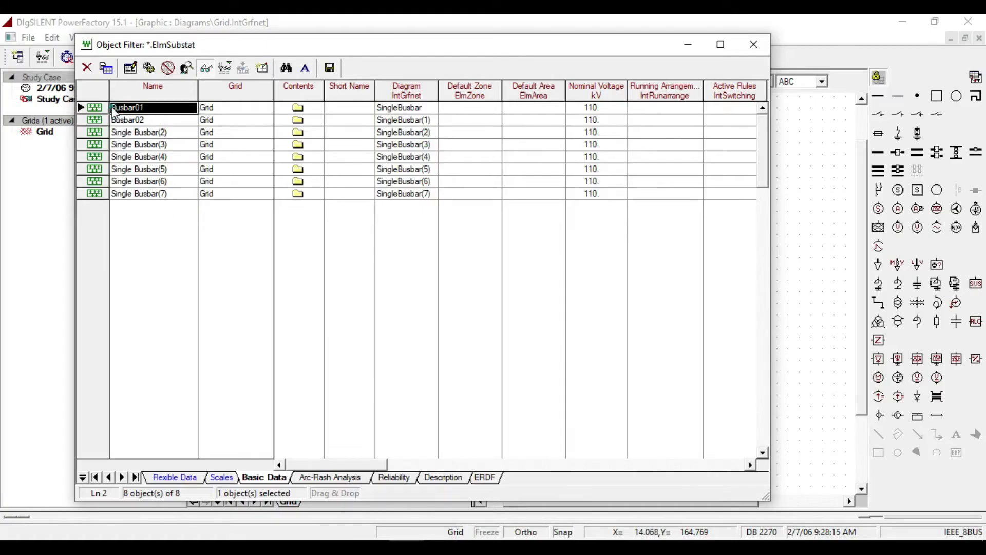
drag(111, 108, 155, 196)
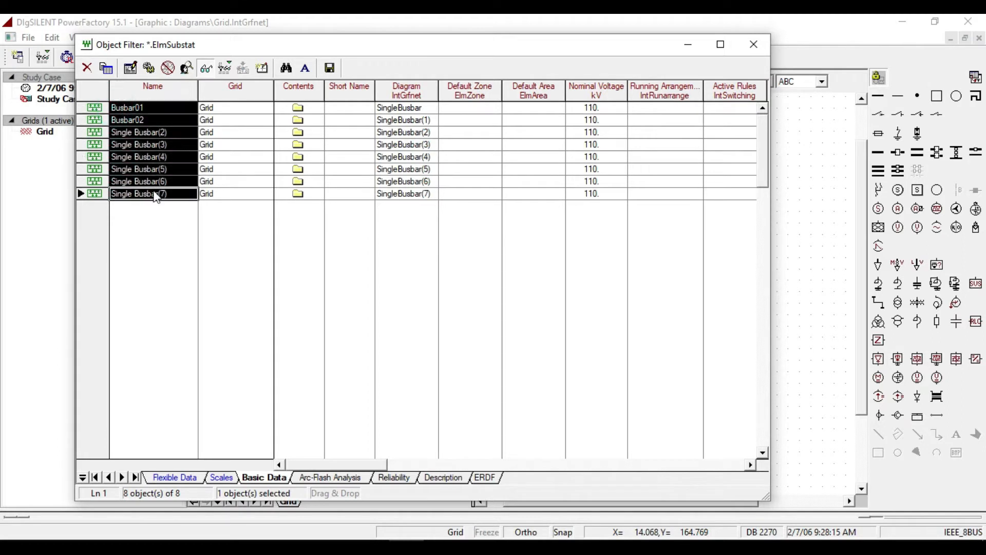
key(ctrl+v)
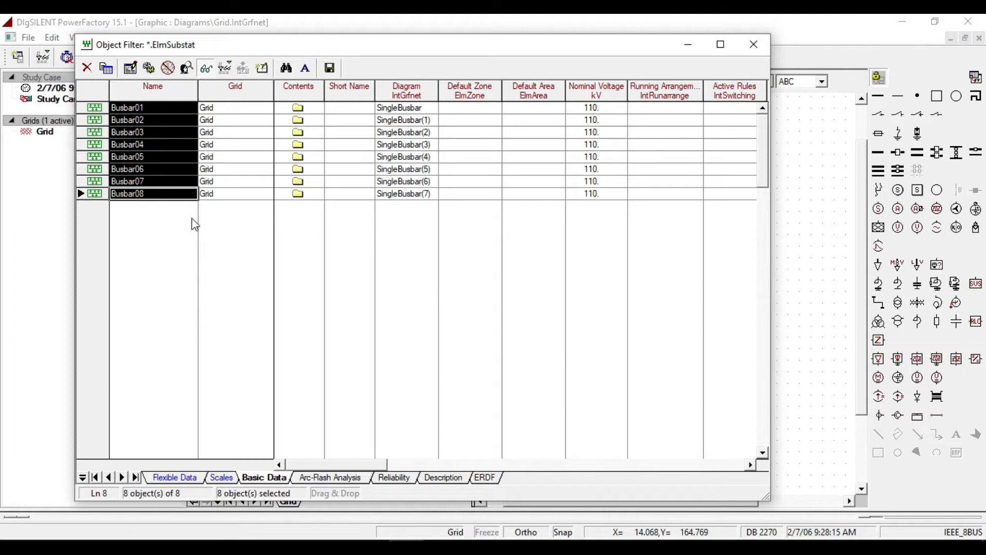
click(757, 43)
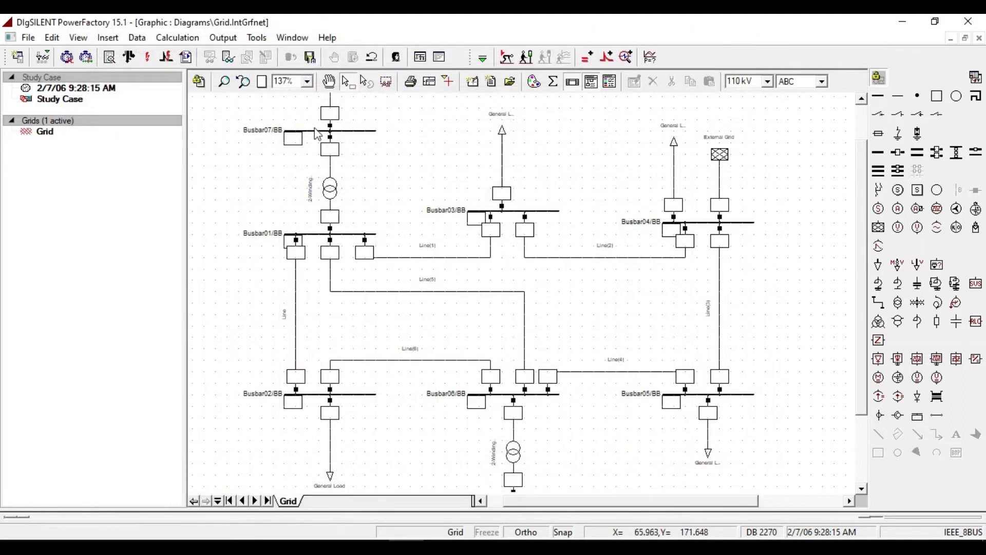
click(226, 83)
click(808, 369)
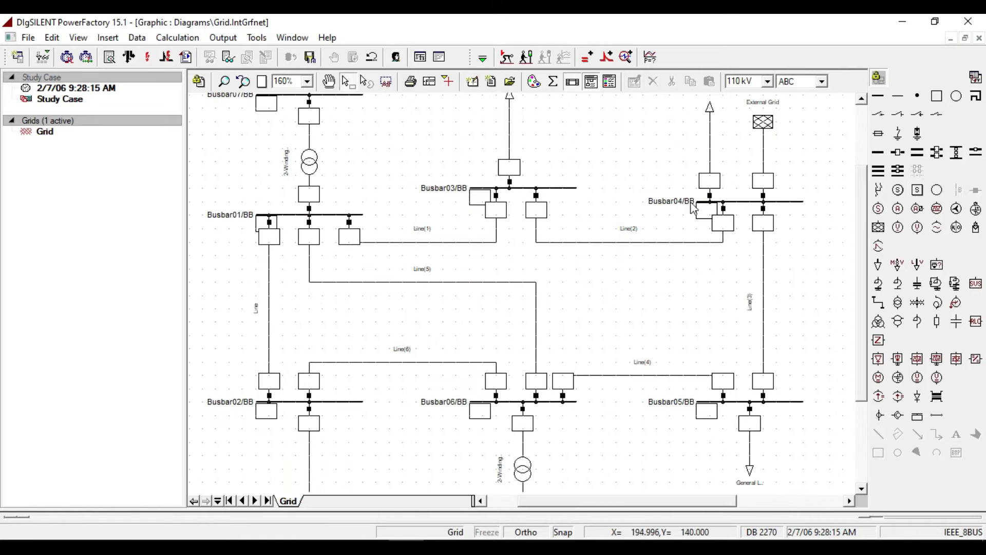
Open the busbar terminal list, and in Excel replace the series in A1:A8 with BB01 to BB08 and copy it
click(42, 57)
click(62, 80)
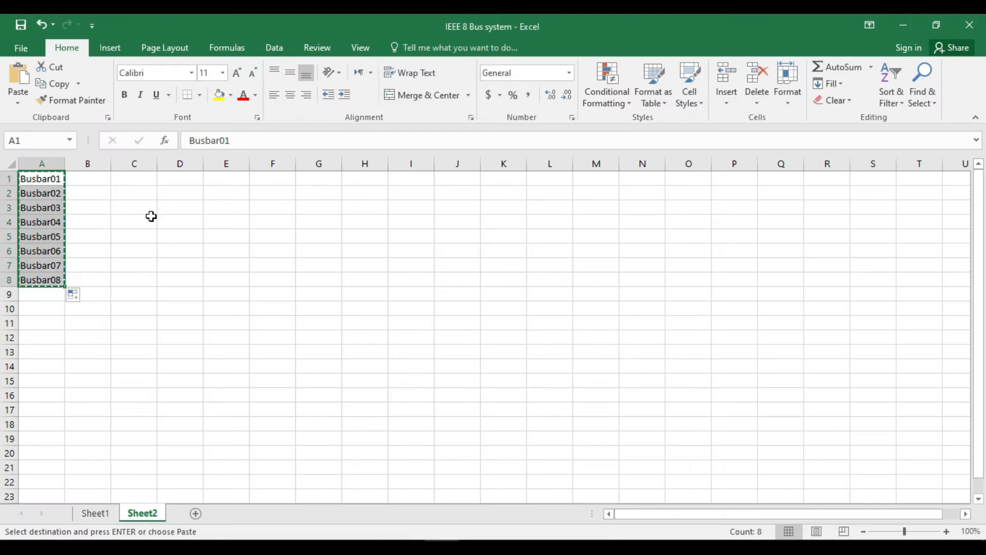
click(46, 183)
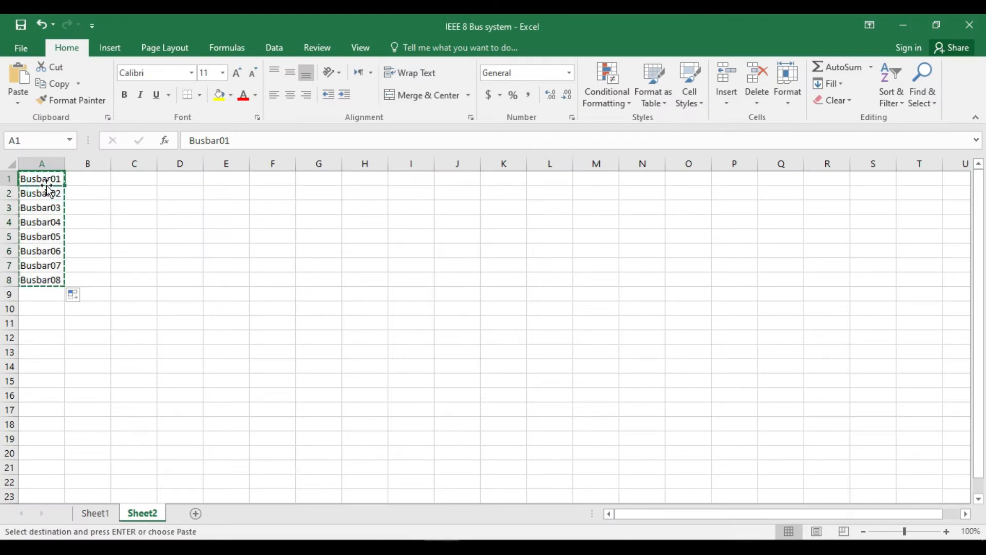
text(BB01)
key(Return)
text(BB02)
click(37, 179)
drag(37, 179, 66, 288)
right_click(40, 229)
click(70, 253)
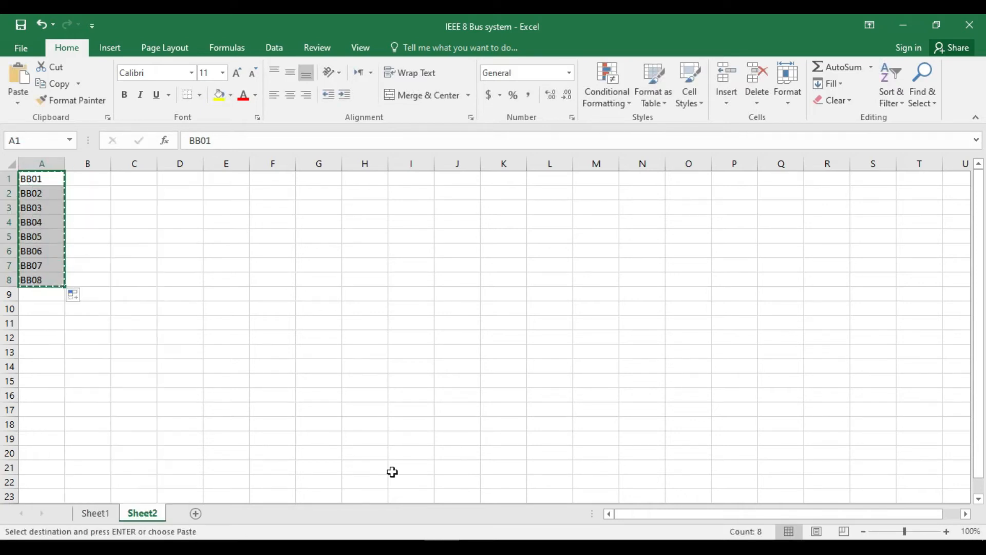
In PowerFactory, paste the copied names BB01 to BB08 over the eight terminal names and close the list
click(407, 548)
drag(123, 113, 142, 199)
key(ctrl+v)
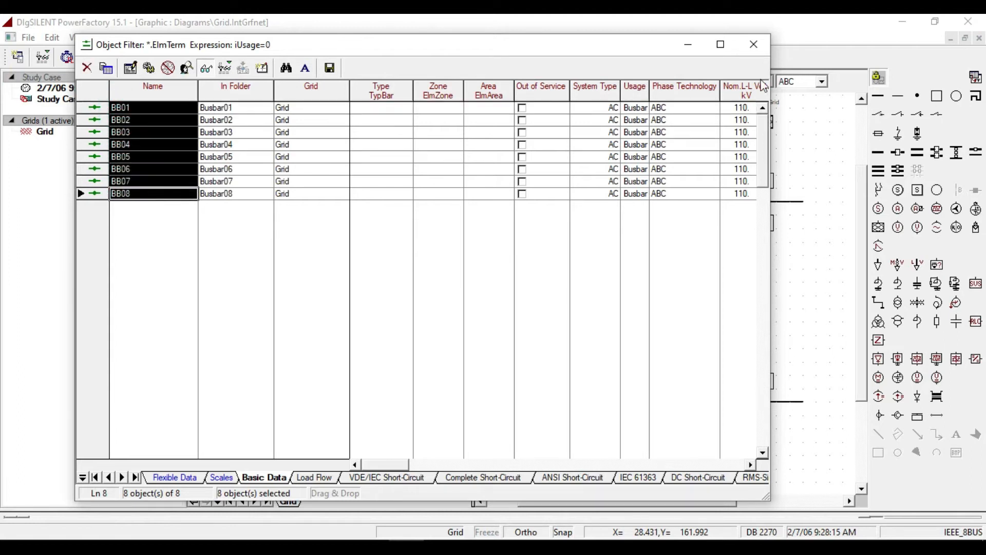
click(754, 44)
click(251, 216)
click(241, 226)
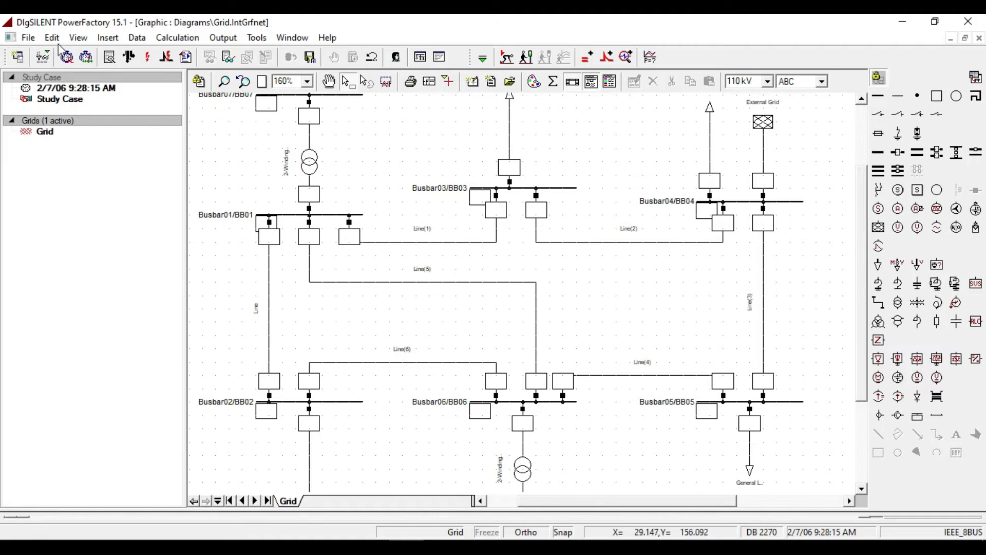
Open the line list, and in Excel fill A1:A7 with the series Line01 to Line07 and copy it
click(42, 56)
click(220, 71)
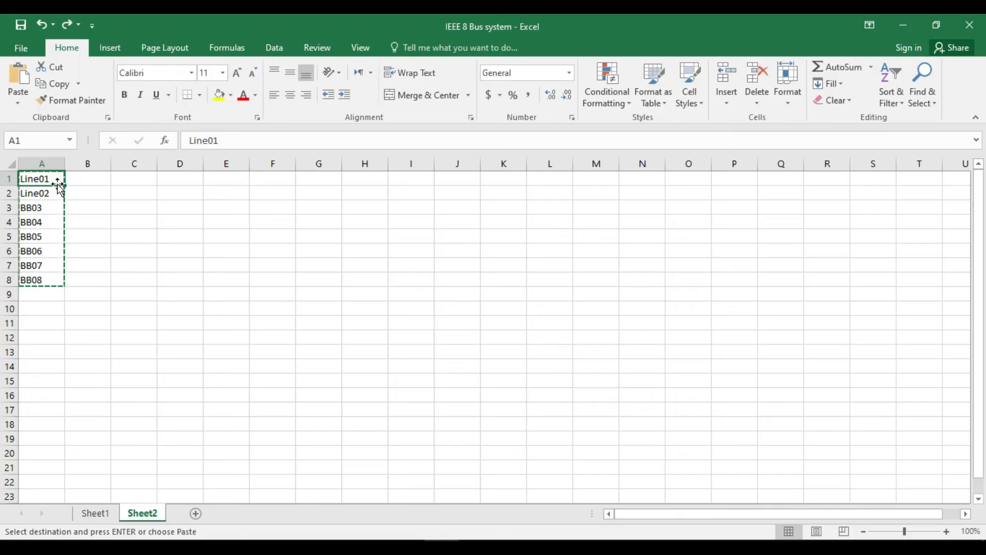
click(69, 208)
click(49, 181)
drag(64, 186, 70, 268)
right_click(38, 206)
click(51, 234)
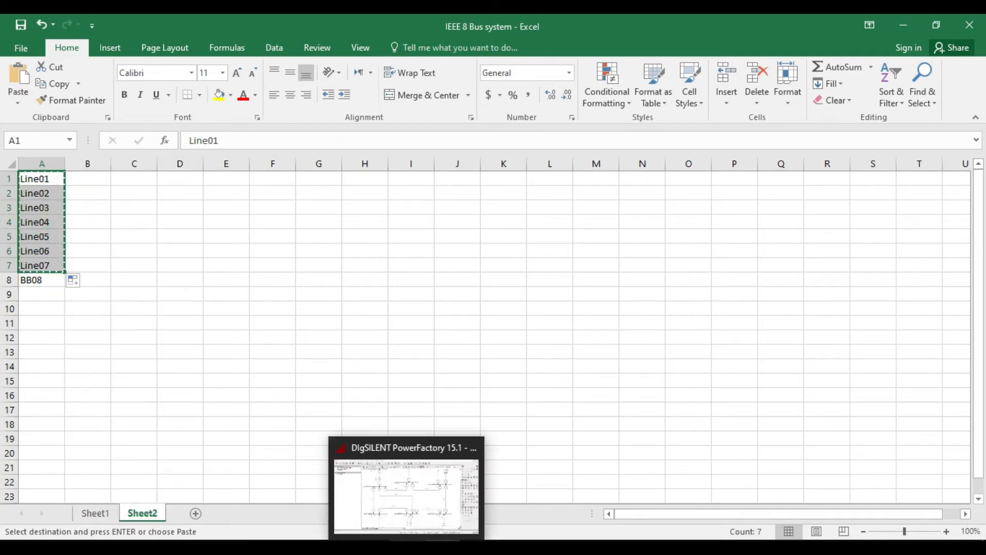
In PowerFactory, paste the copied names Line01 to Line07 over the seven line names and check the labels in the diagram
click(409, 465)
drag(122, 107, 149, 183)
key(ctrl+v)
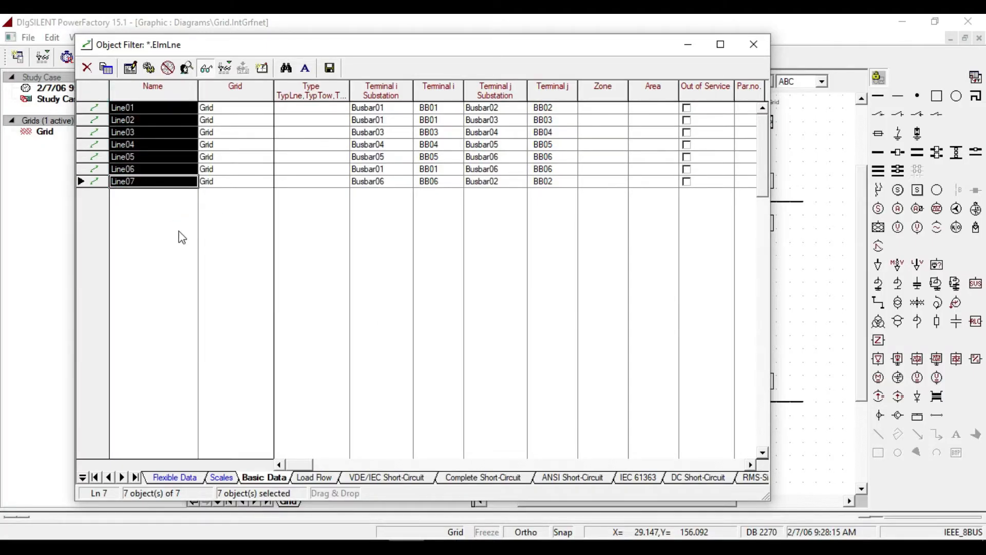
click(754, 44)
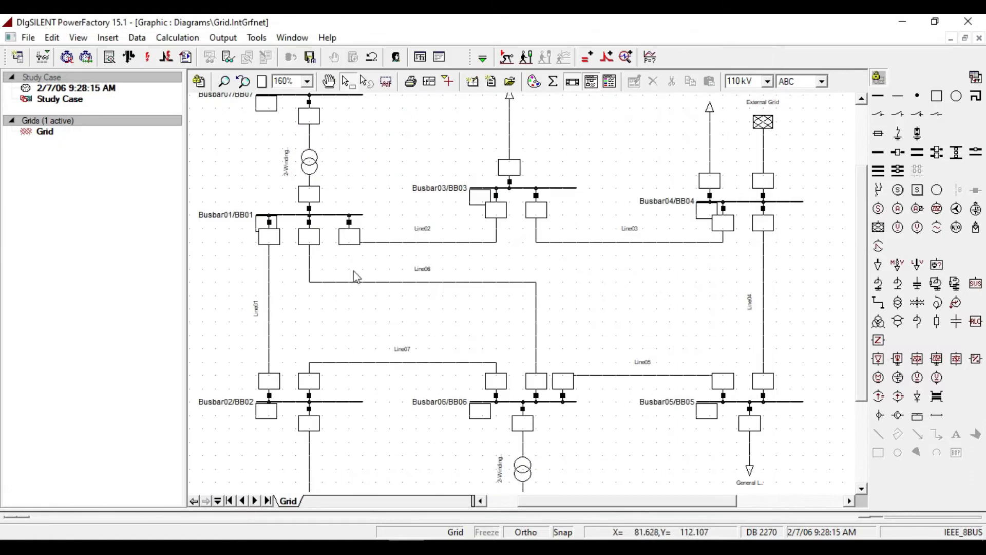
click(223, 82)
drag(229, 159, 523, 354)
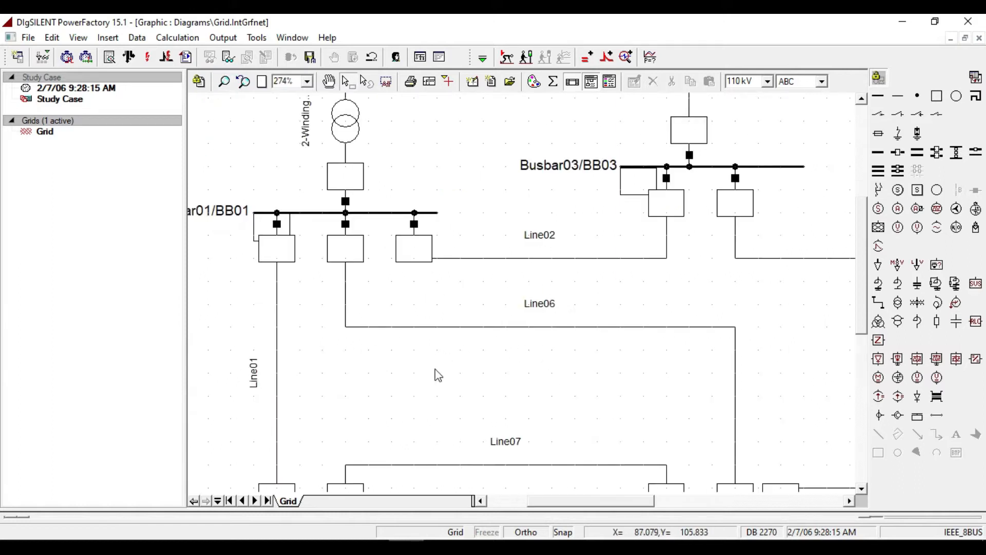
Open the list of loads, and in Excel enter Load01 in A1 and Load02 in A2 of Sheet2
click(43, 57)
click(140, 73)
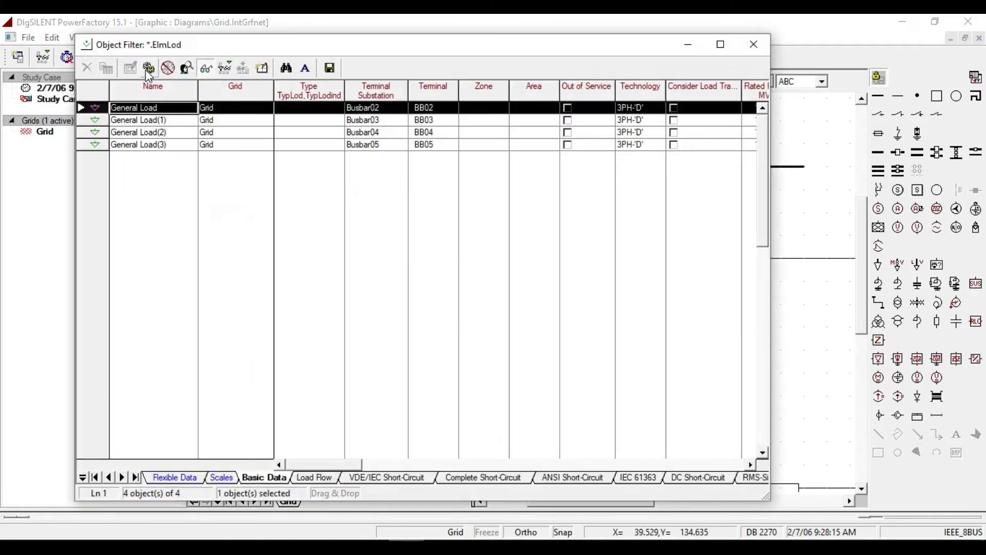
click(439, 546)
click(36, 189)
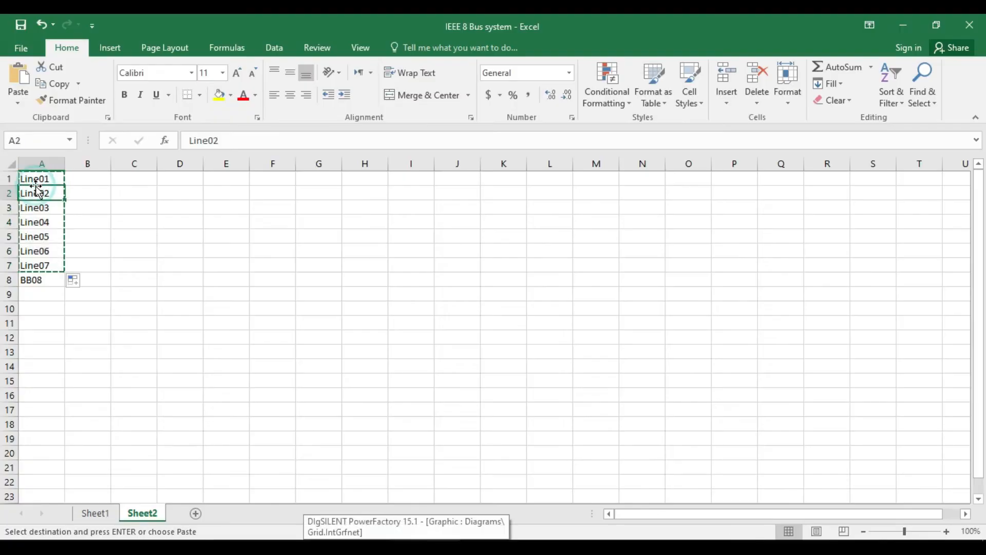
click(34, 180)
text(Load01)
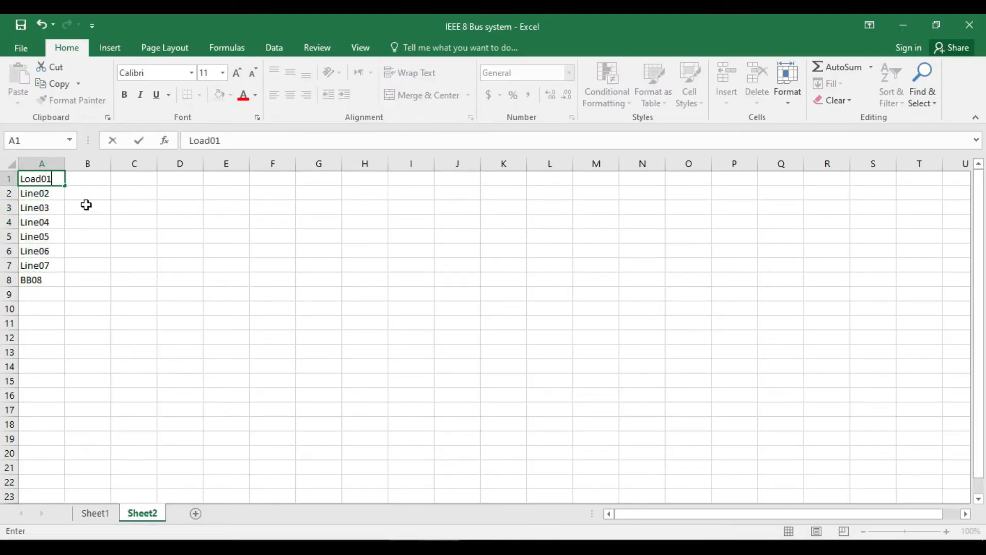
click(36, 192)
text(Lo)
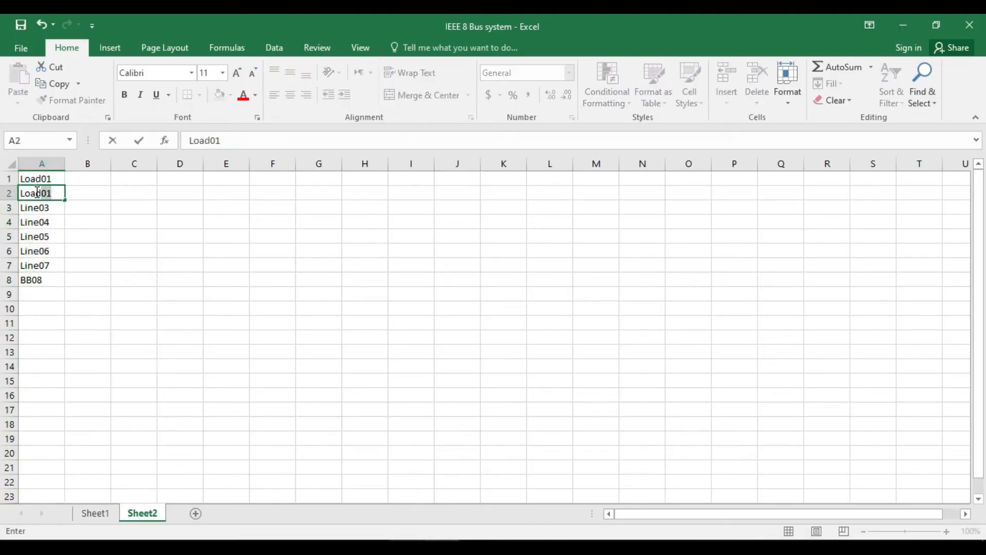
text(ad02)
Extend the load name series down to Load04 in A4 and copy A1:A4
click(56, 179)
drag(65, 185, 57, 224)
right_click(45, 209)
click(72, 230)
In PowerFactory, paste the names Load01 to Load04 over the four load names, close the list and check the diagram
key(alt+Tab)
click(115, 109)
key(ctrl+v)
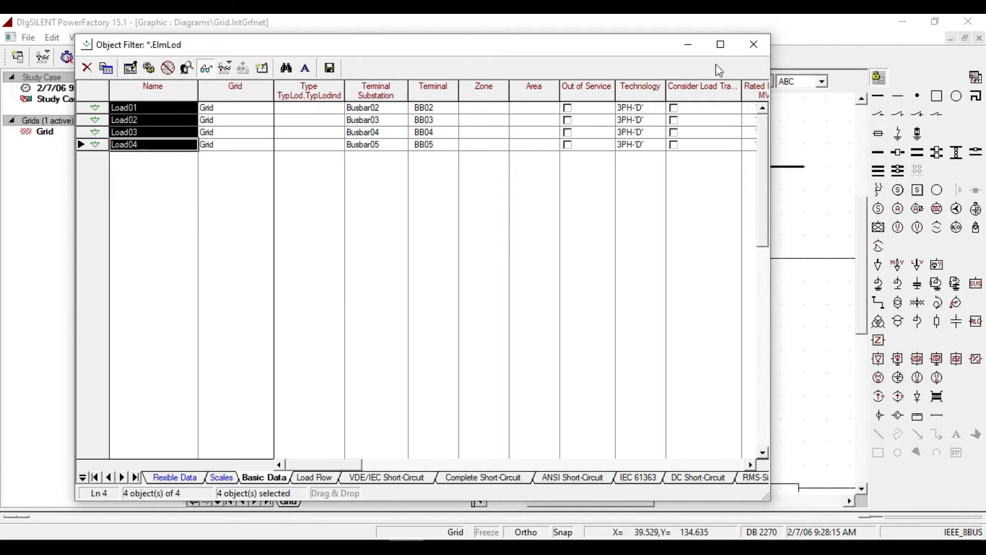
click(754, 45)
scroll(498, 315, up, 3)
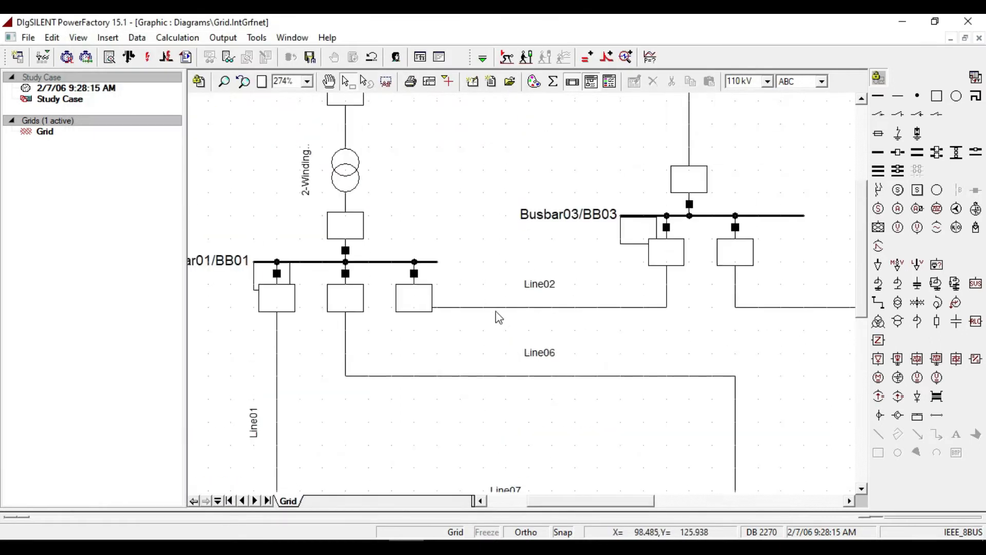
scroll(701, 462, right, 5)
scroll(447, 348, down, 5)
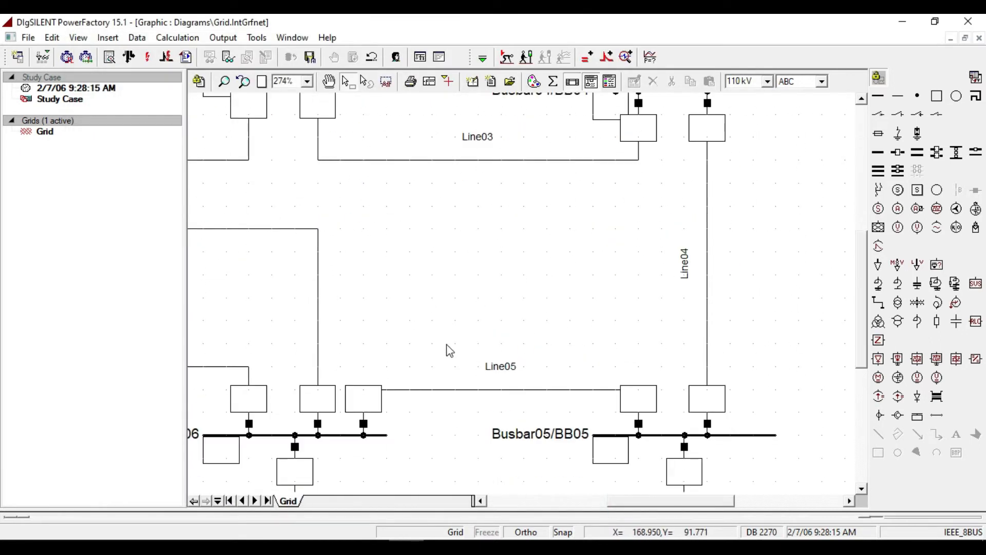
click(243, 81)
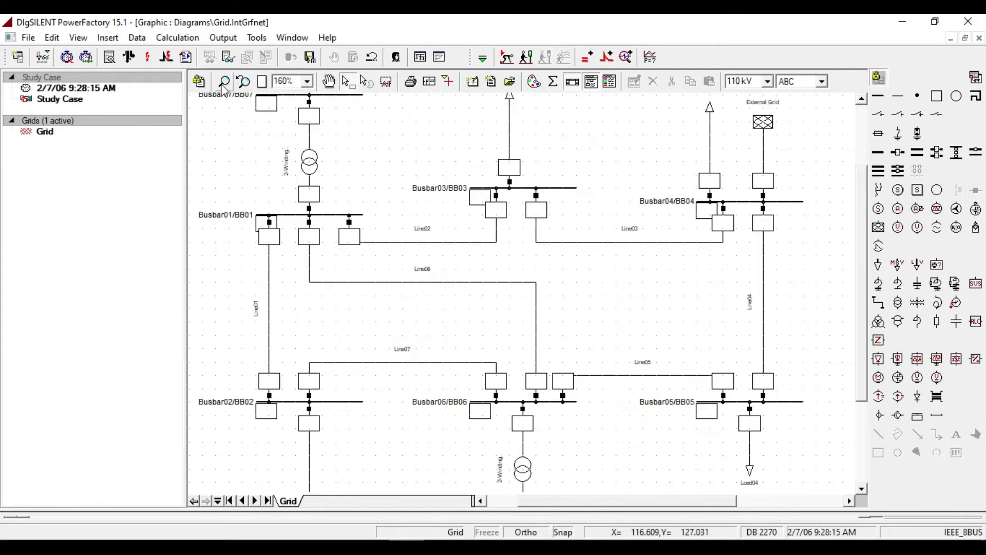
Open the two-winding transformer list, rename the two transformers T01 and T02, and close the list
click(43, 58)
click(398, 151)
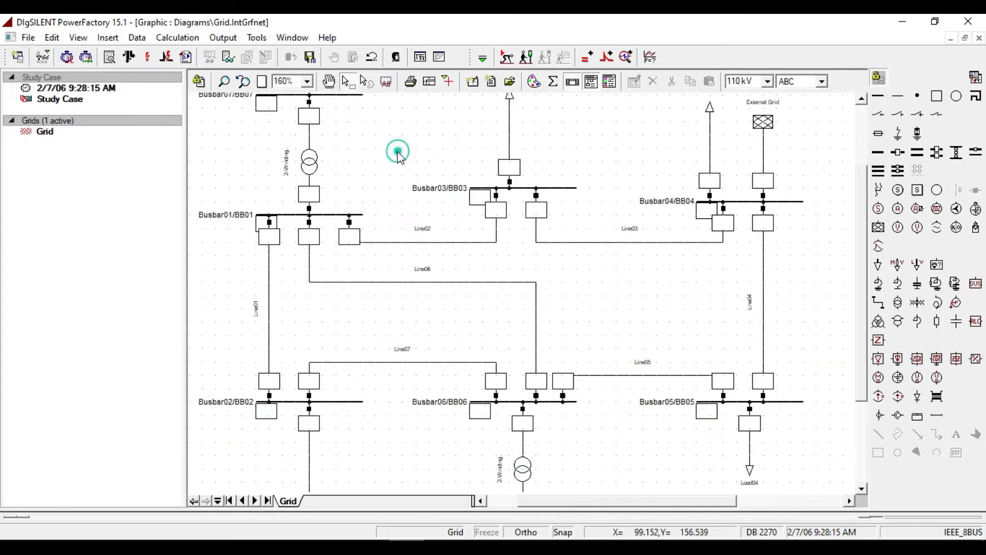
click(43, 58)
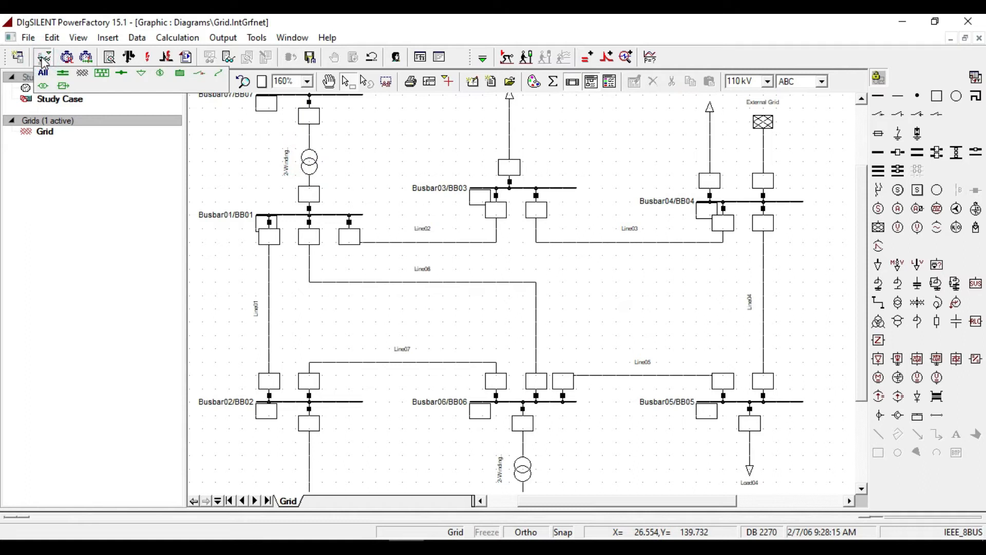
click(44, 87)
click(137, 107)
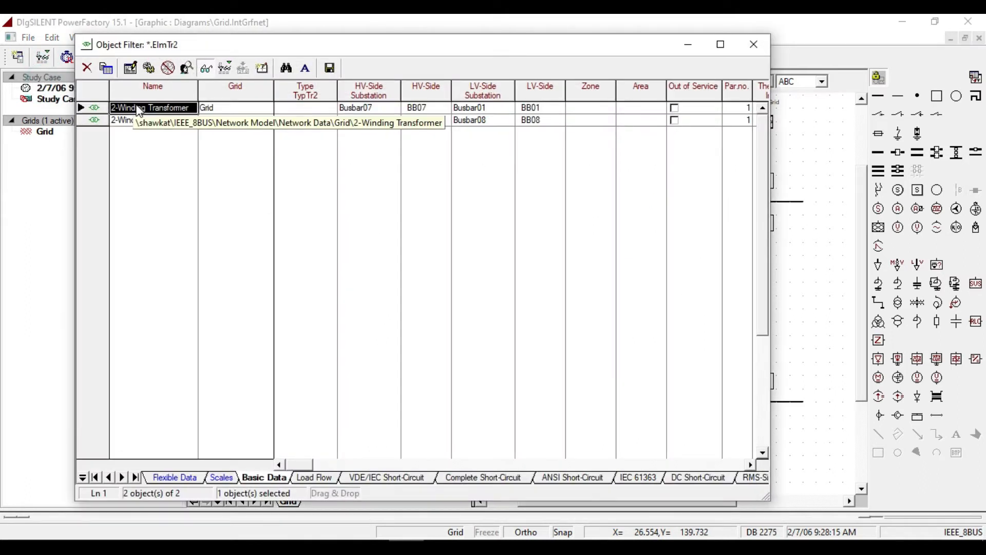
text(T)
key(Return)
click(134, 120)
text(T01)
key(Return)
click(754, 44)
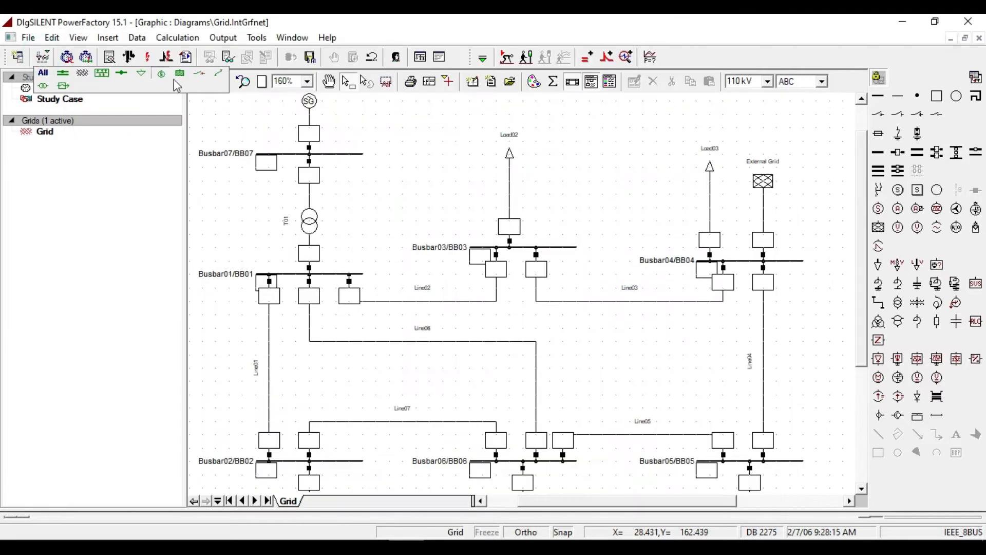
Open the synchronous machine list, rename the two machines G01 and G02, close it and check the labels in the diagram
click(161, 73)
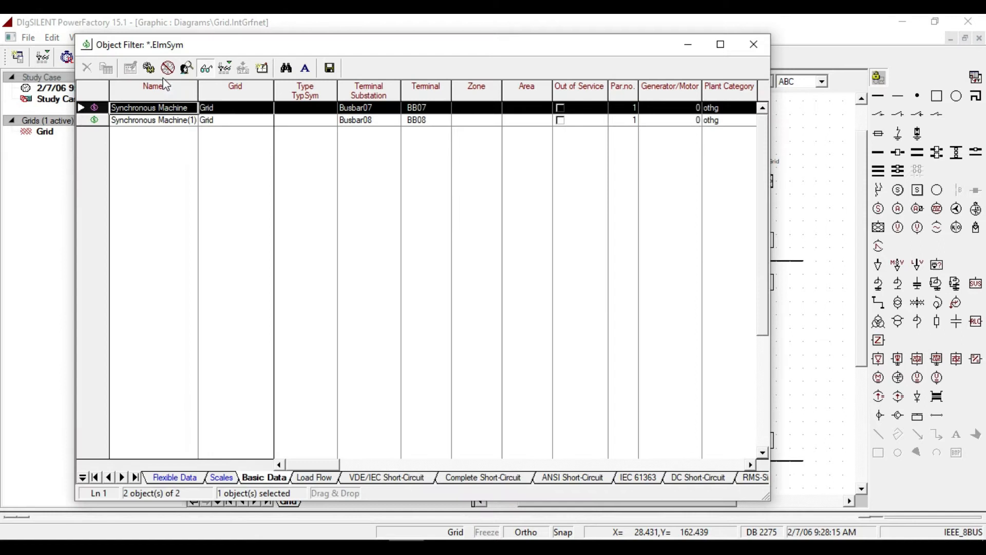
click(171, 110)
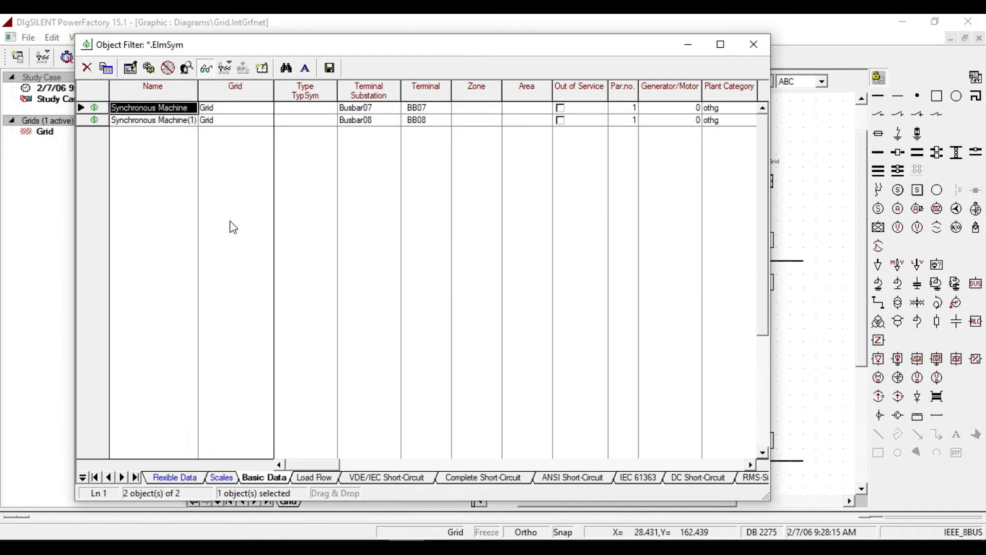
text(G01)
key(Return)
key(Return)
text(G02)
key(Return)
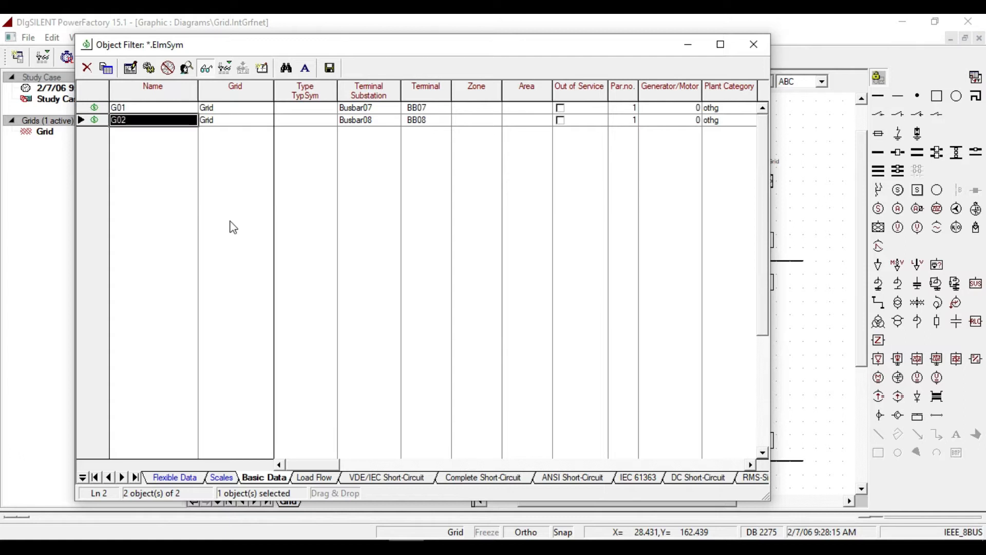
click(753, 43)
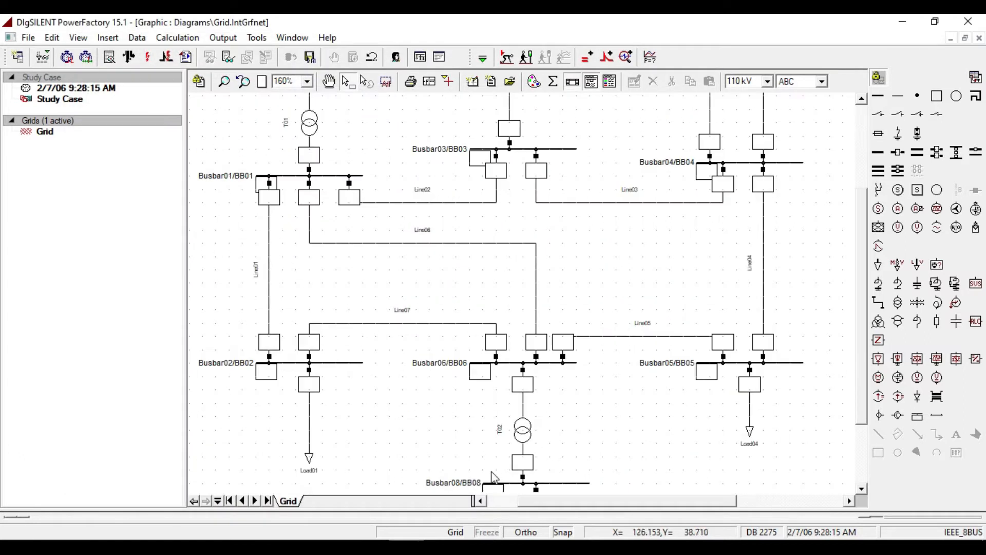
scroll(420, 286, up, 5)
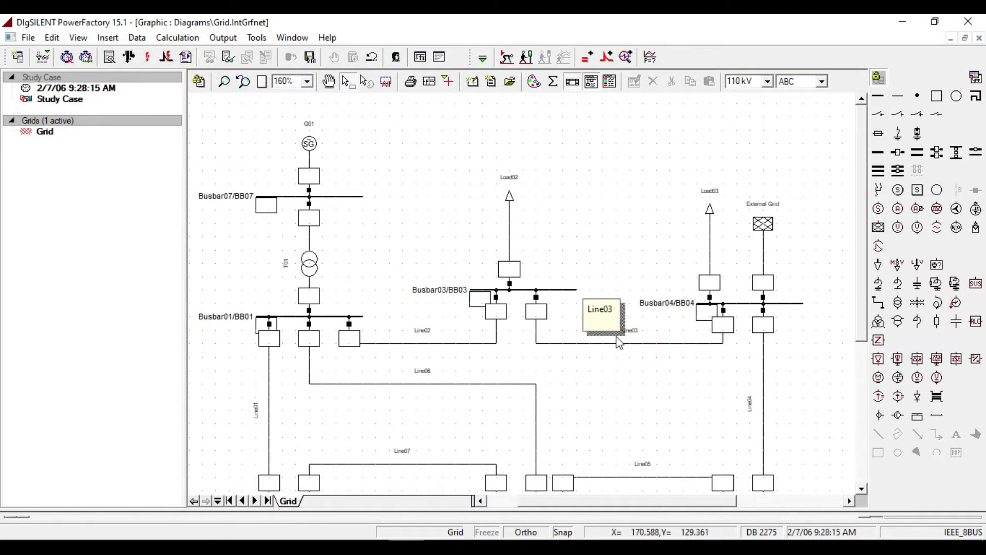
scroll(608, 344, down, 2)
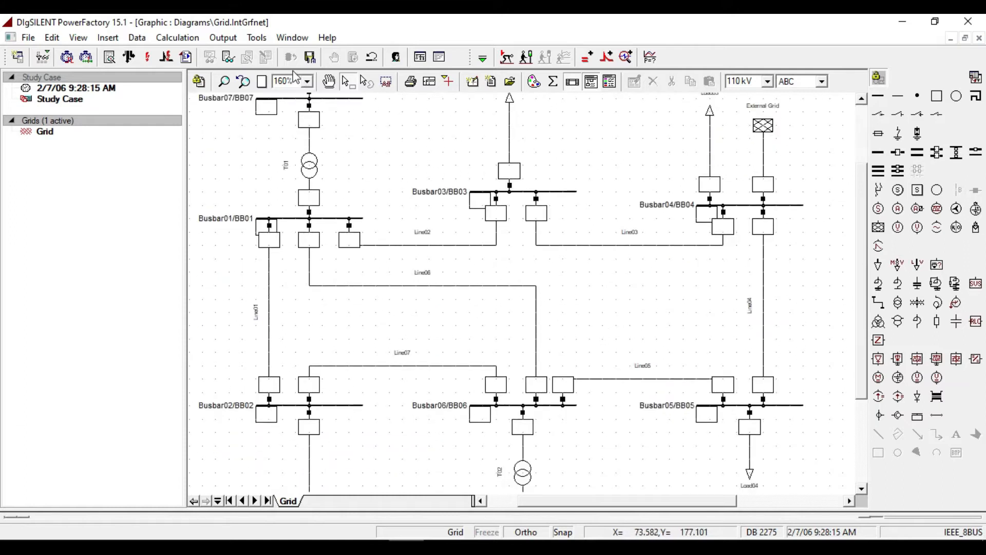
click(244, 83)
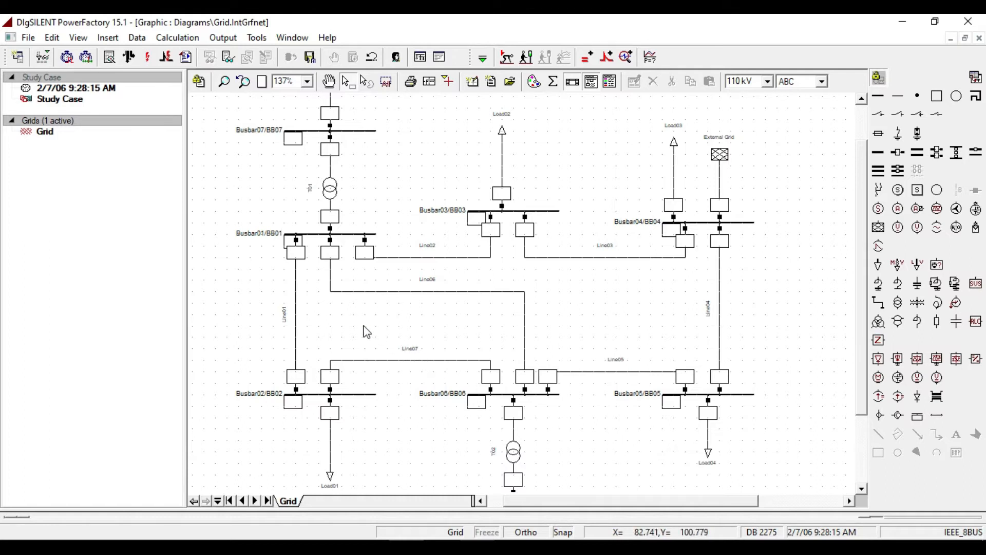
click(295, 308)
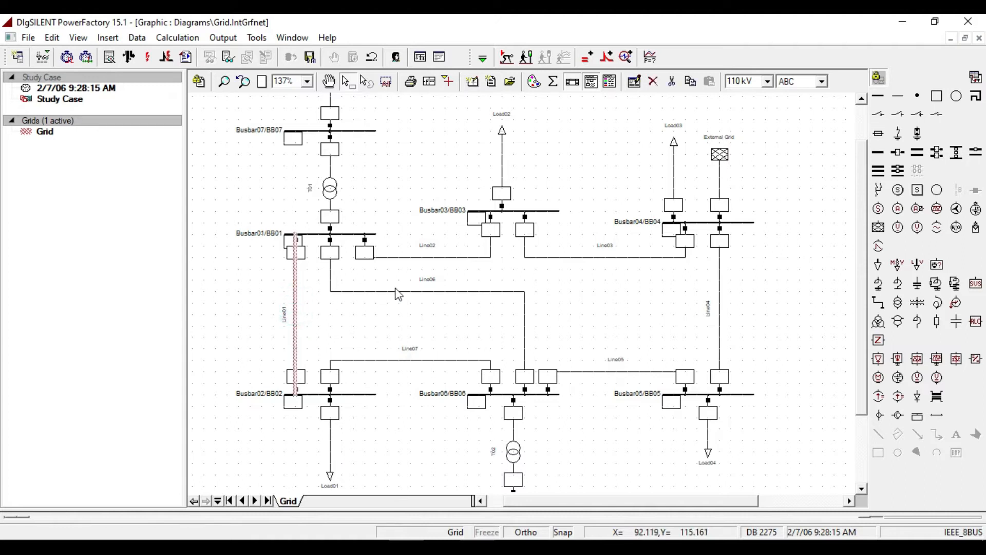
click(447, 291)
click(459, 257)
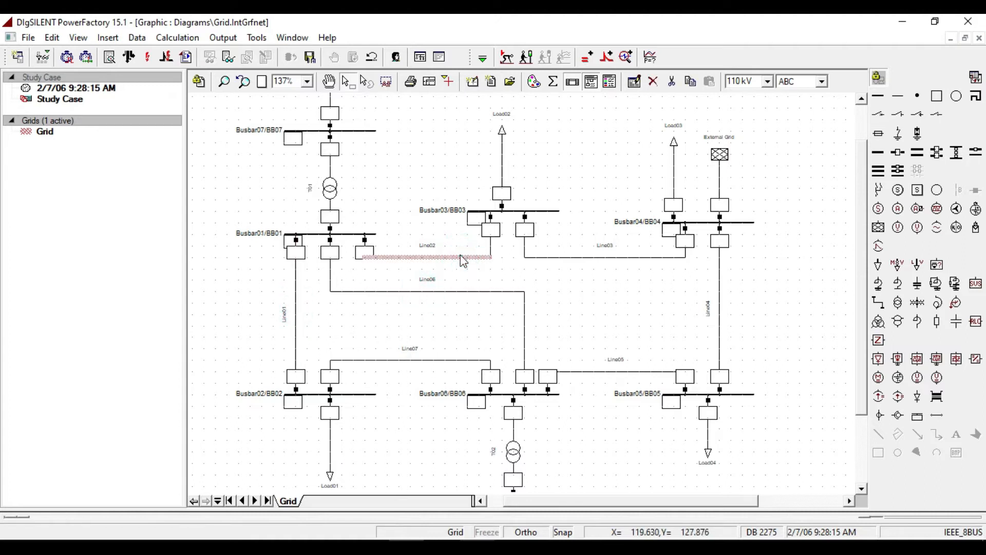
Open the data of Line01 and create a new project line type (TypLne) named Line Type01 for it
click(296, 321)
double_click(296, 320)
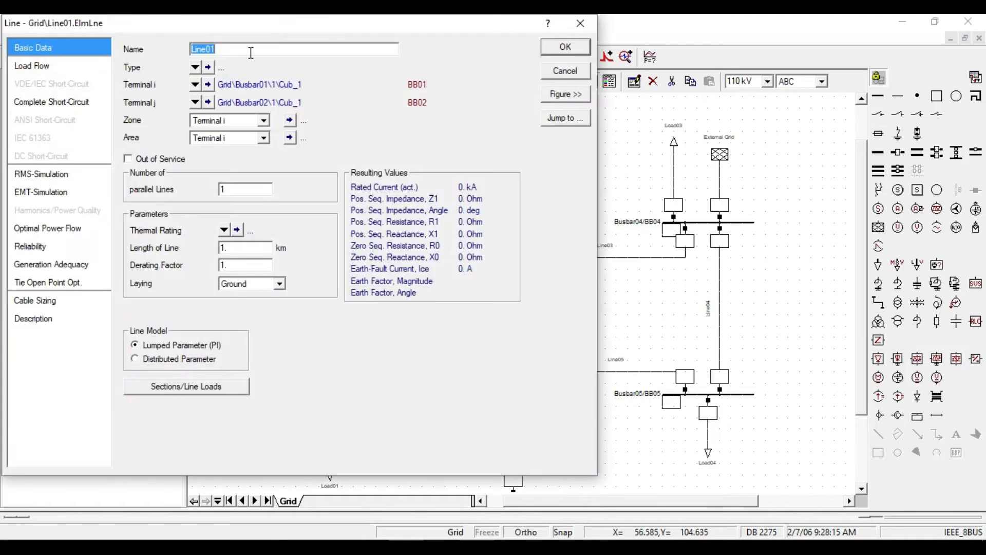
click(196, 67)
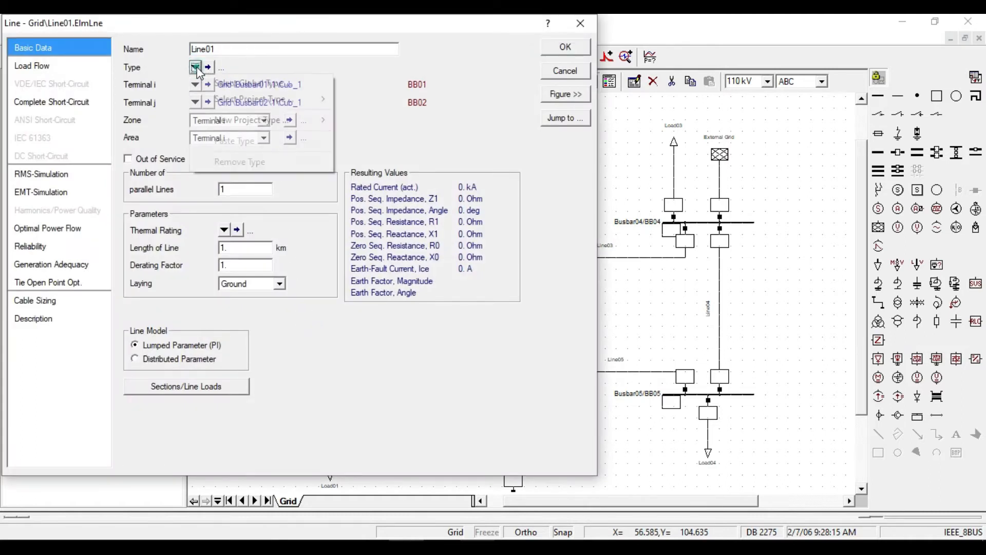
click(227, 120)
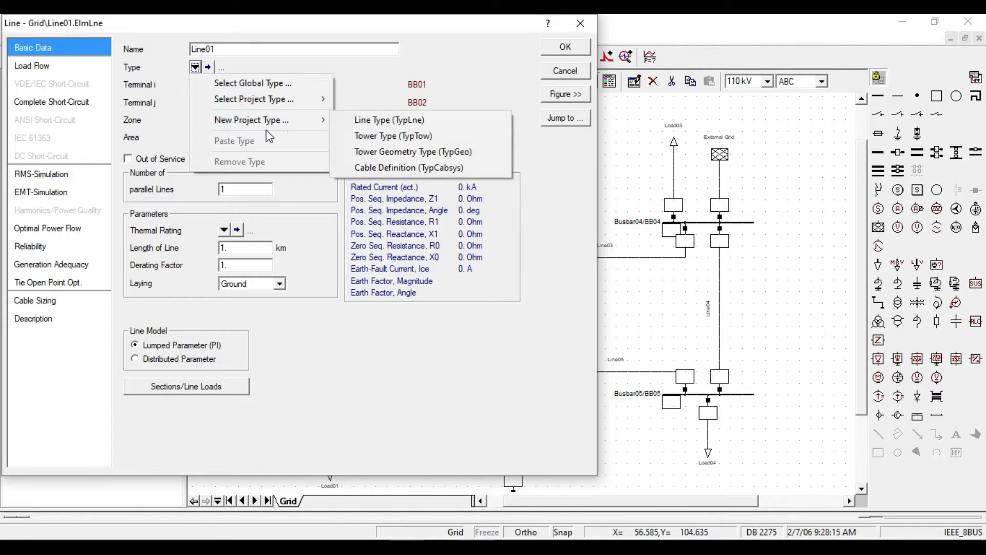
click(370, 124)
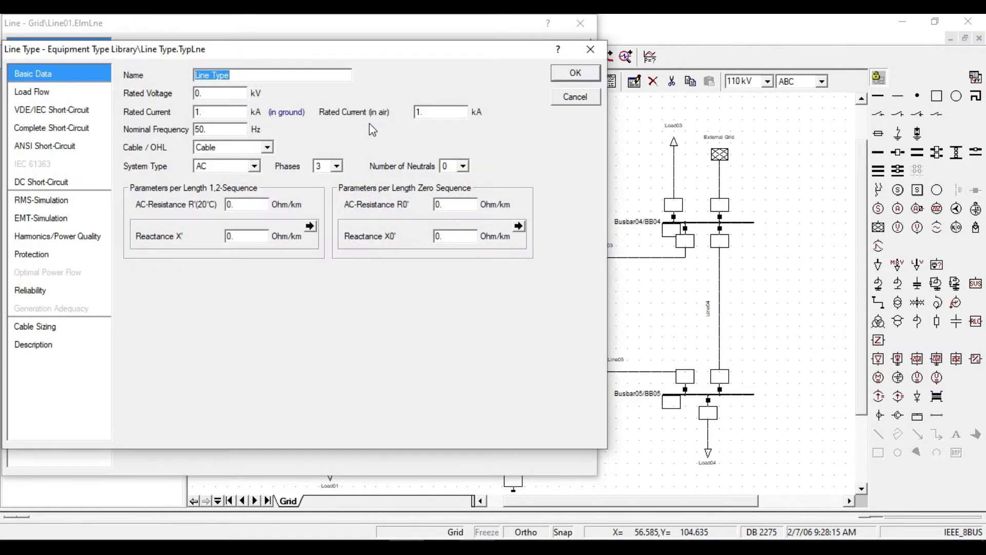
click(255, 78)
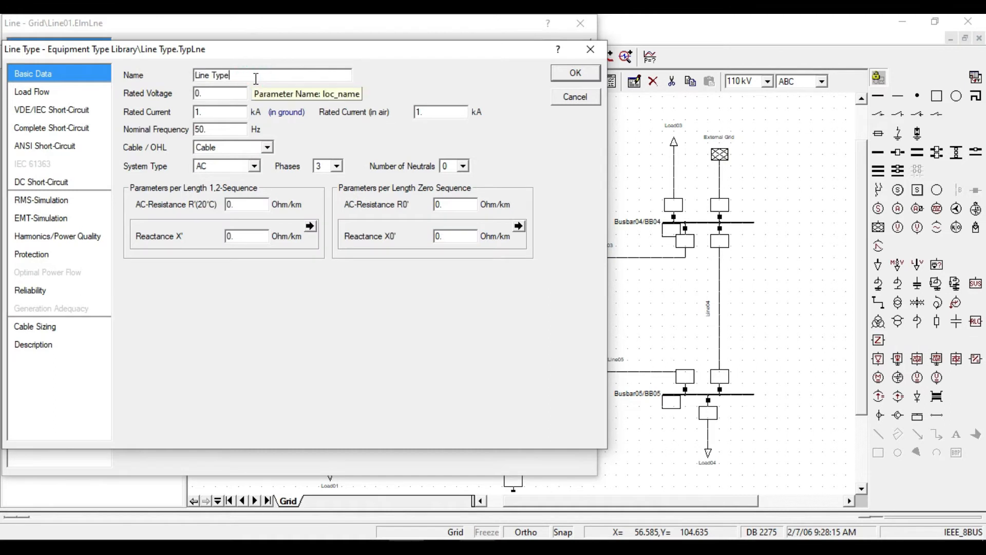
text(01)
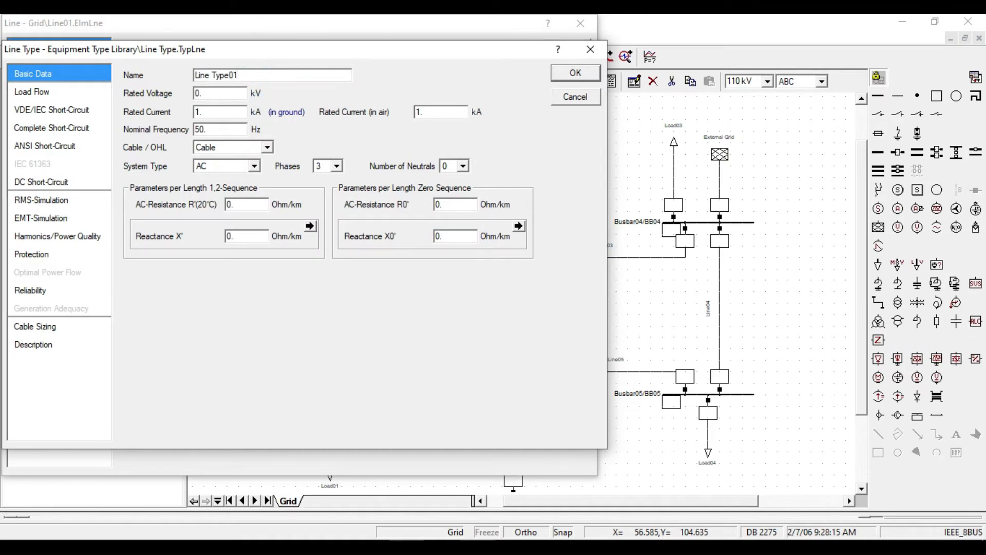
Look up the line voltage level in Sheet1 of the Excel workbook and set the line type's rated voltage to 150 kV
click(225, 92)
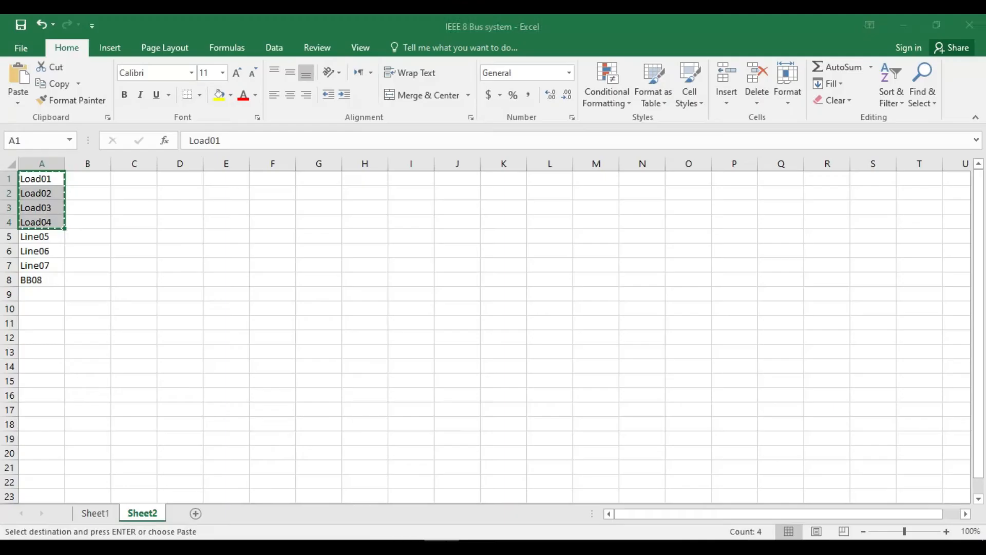
click(90, 513)
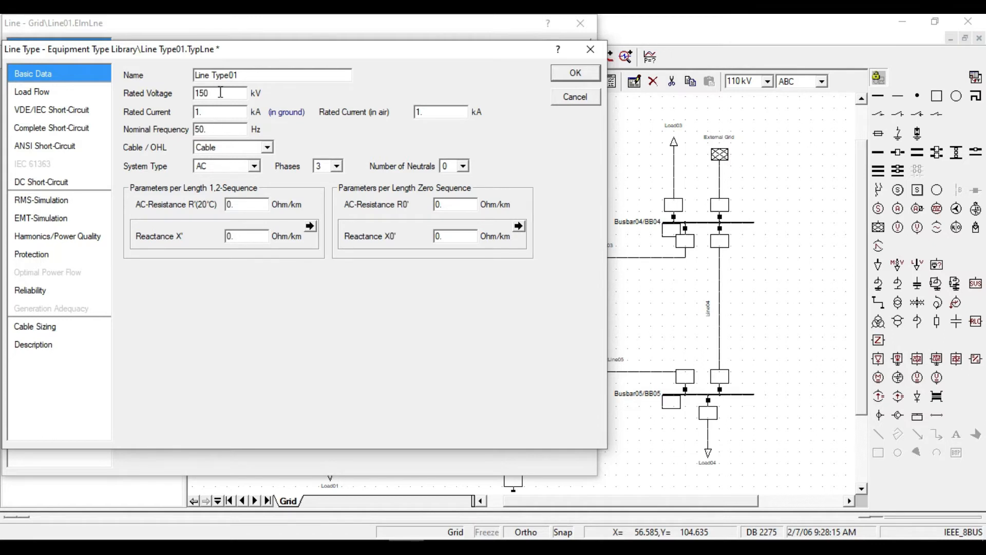
key(Tab)
Define Line Type01 as an Overhead Line with 0 neutrals
click(233, 129)
click(132, 151)
click(159, 149)
click(222, 149)
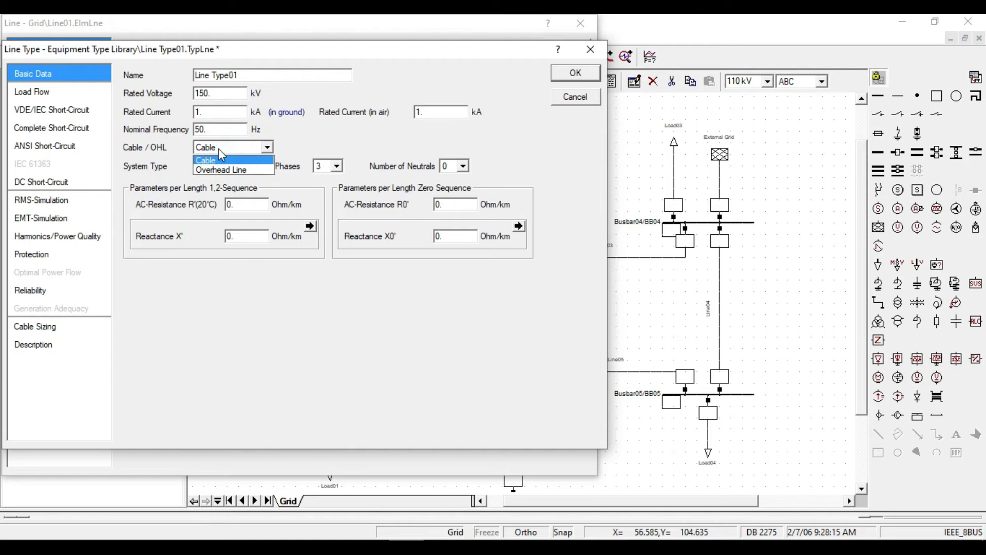
click(234, 171)
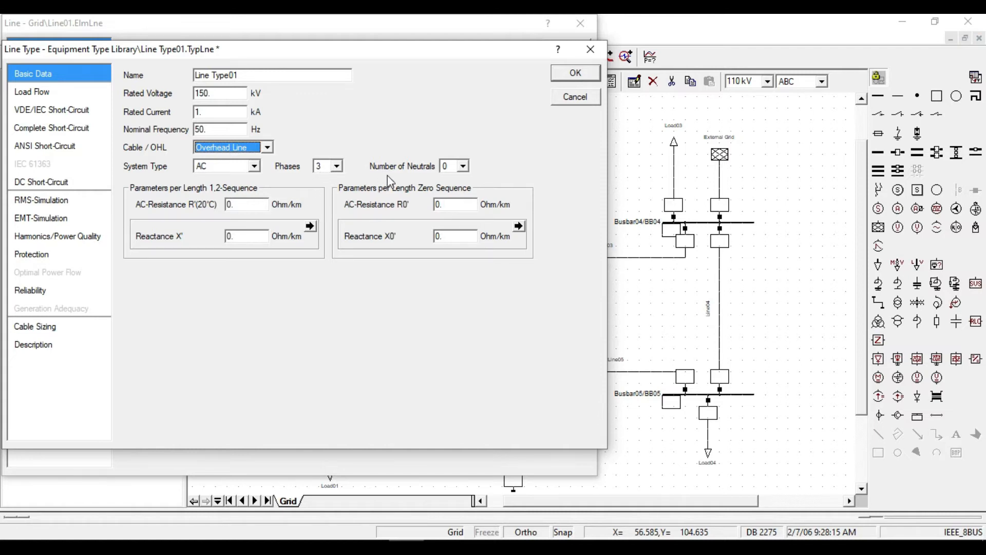
click(448, 169)
click(446, 177)
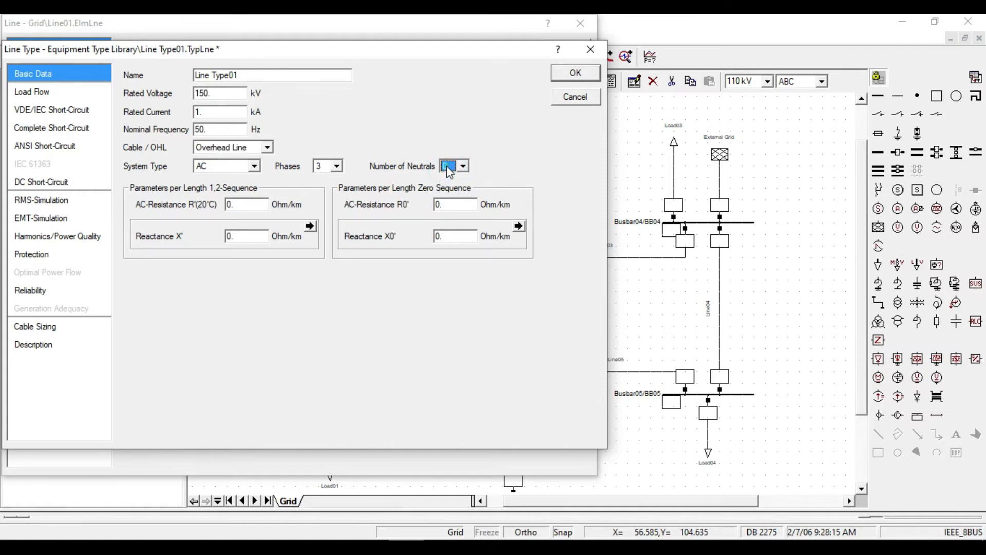
Switch to the Excel workbook, copy the resistance of line 1-2 from Table 1 and look up its reactance
click(248, 203)
click(238, 236)
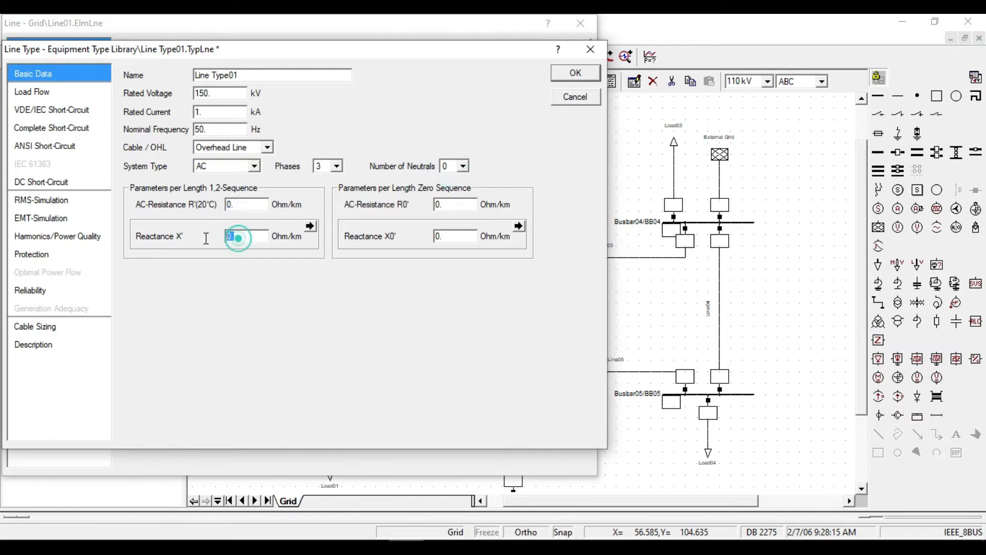
click(437, 546)
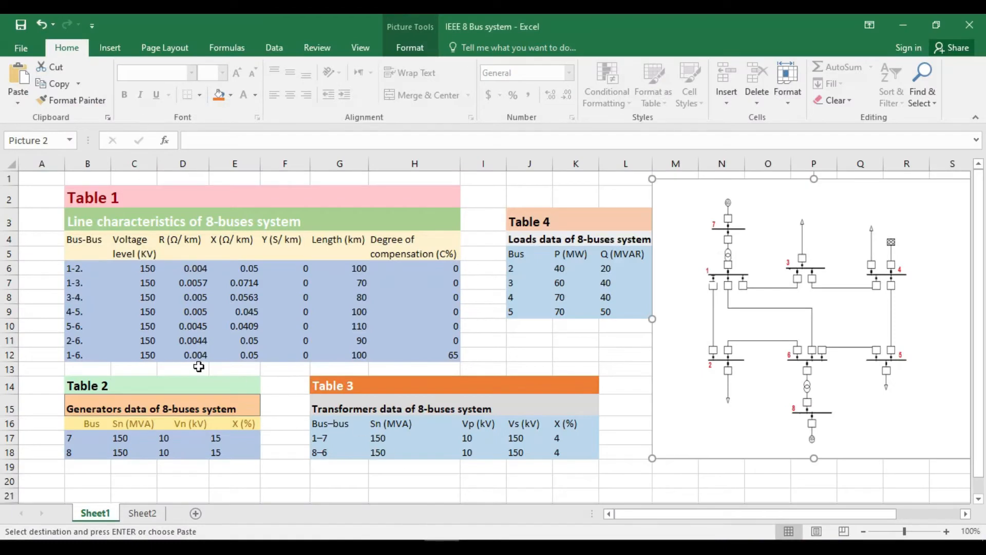
click(193, 268)
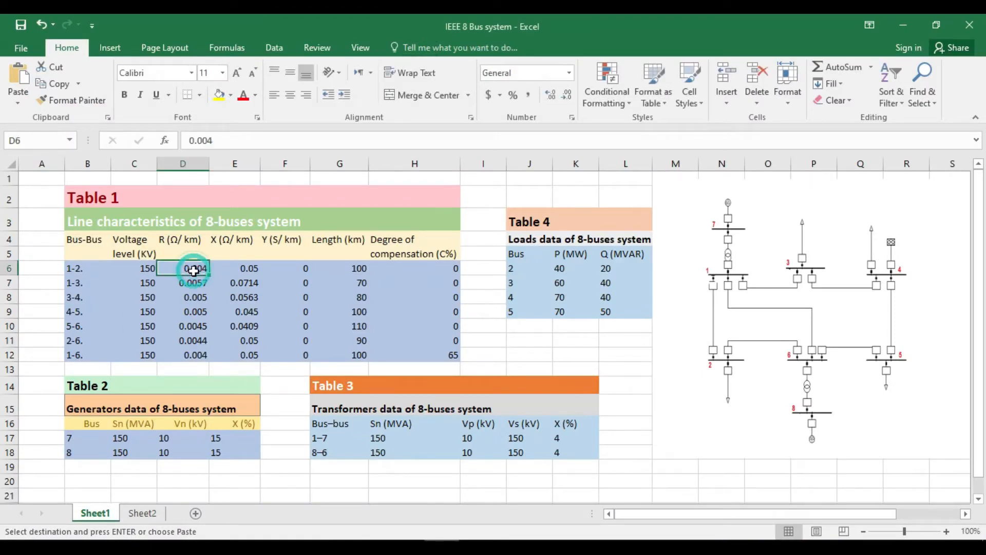
right_click(205, 271)
click(233, 257)
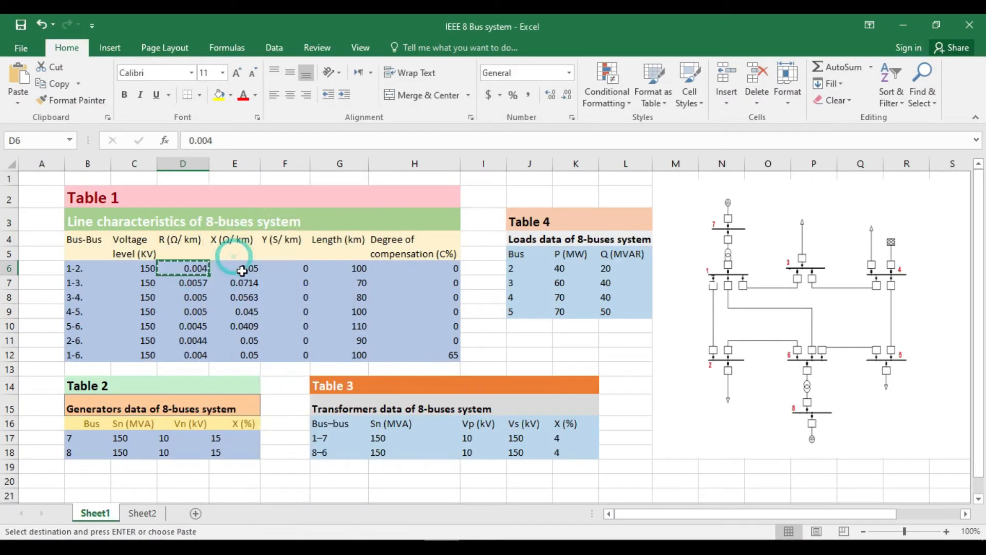
click(258, 276)
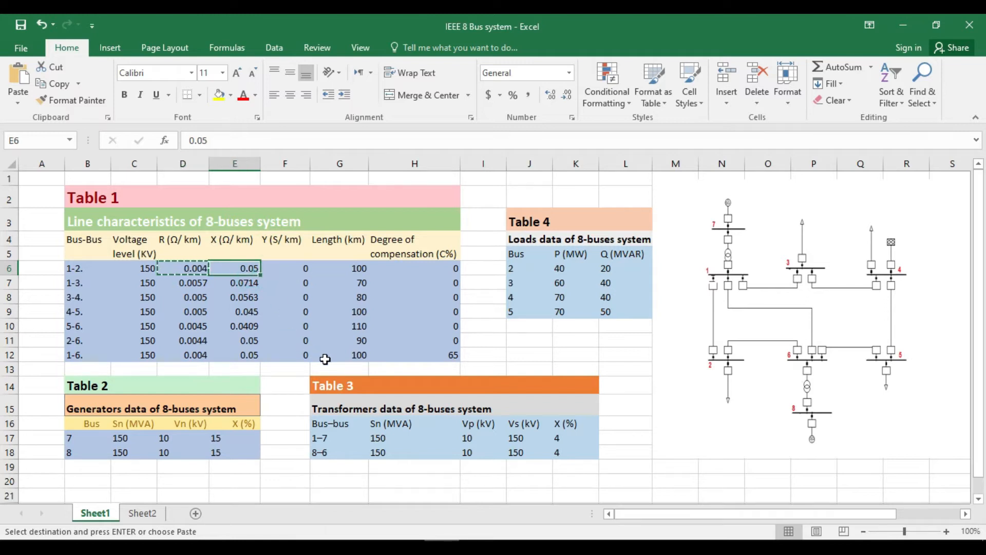
Back in PowerFactory, set Line Type01 to R' 0.004, X' 0.05, R0' 0.012 and X0' 0.15 Ohm/km and accept the type
key(alt+Tab)
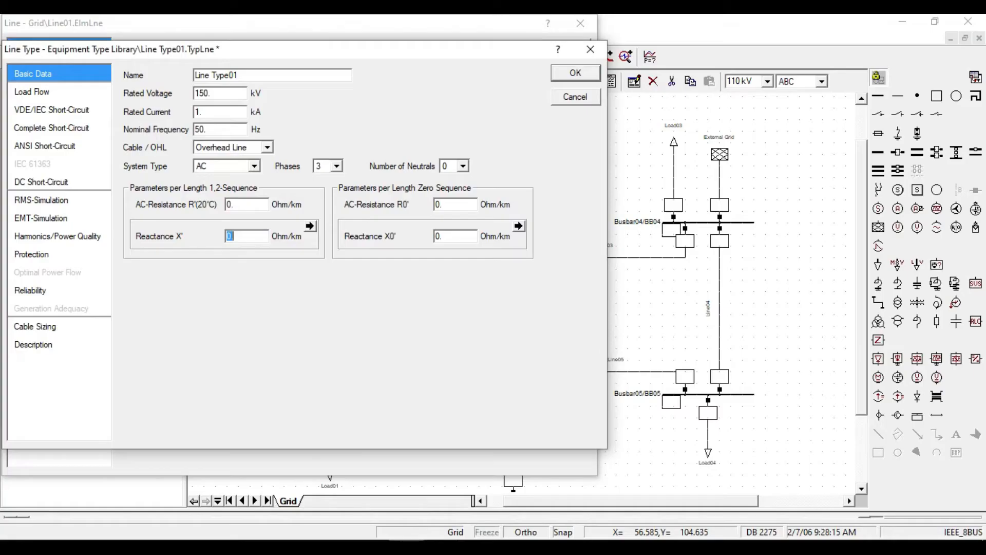
click(242, 204)
key(ctrl+v)
key(Tab)
click(365, 218)
drag(448, 207, 423, 205)
double_click(249, 205)
double_click(259, 236)
double_click(453, 205)
double_click(452, 236)
text(0)
click(563, 77)
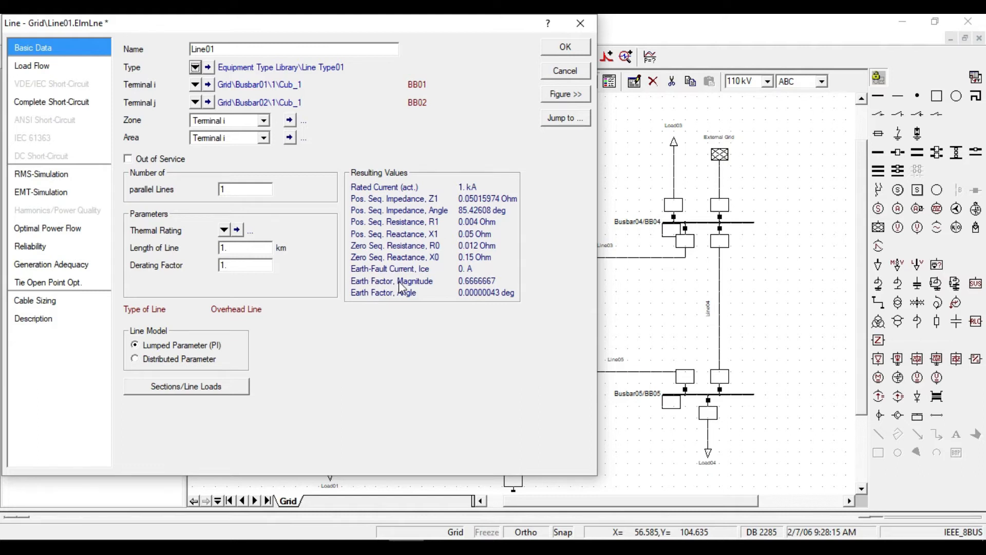
Set Line01's length to 100 km, keep the Lumped Parameter (PI) model, review its load flow data and accept the line
double_click(246, 189)
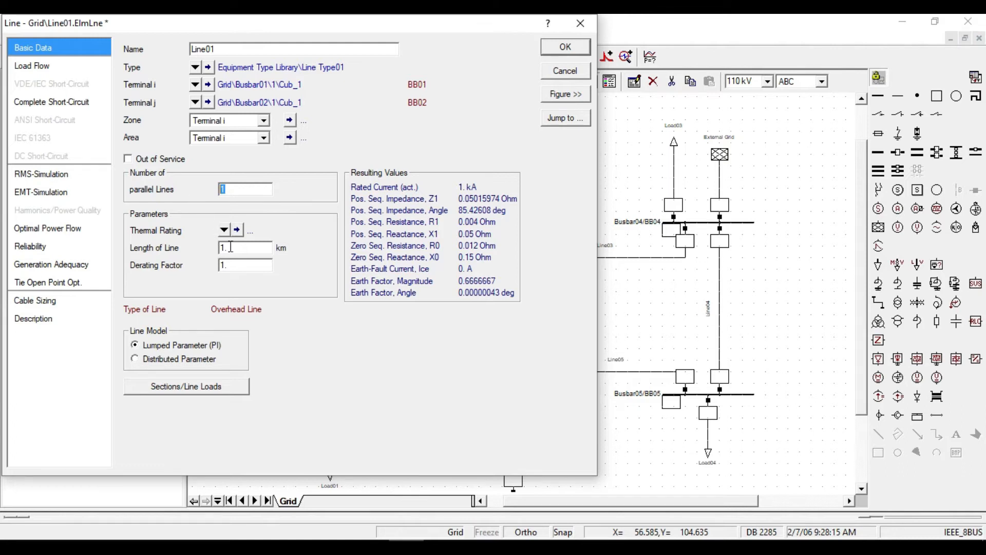
click(252, 252)
key(BackSpace)
click(147, 360)
click(156, 343)
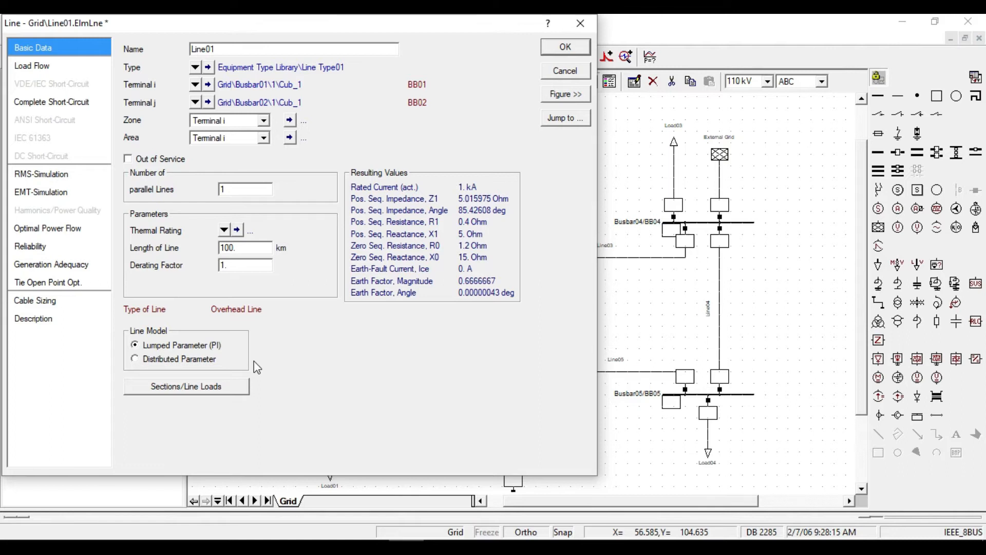
click(31, 68)
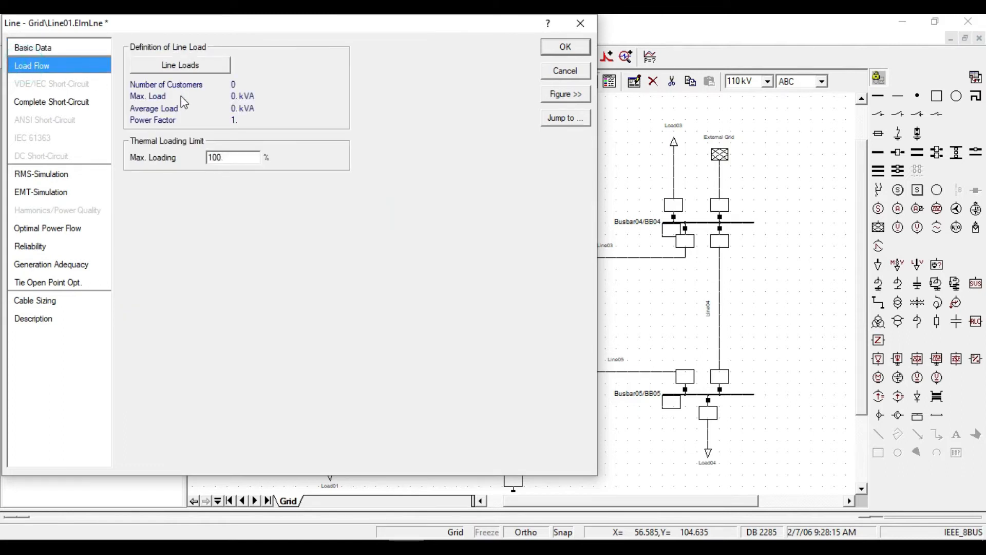
click(23, 47)
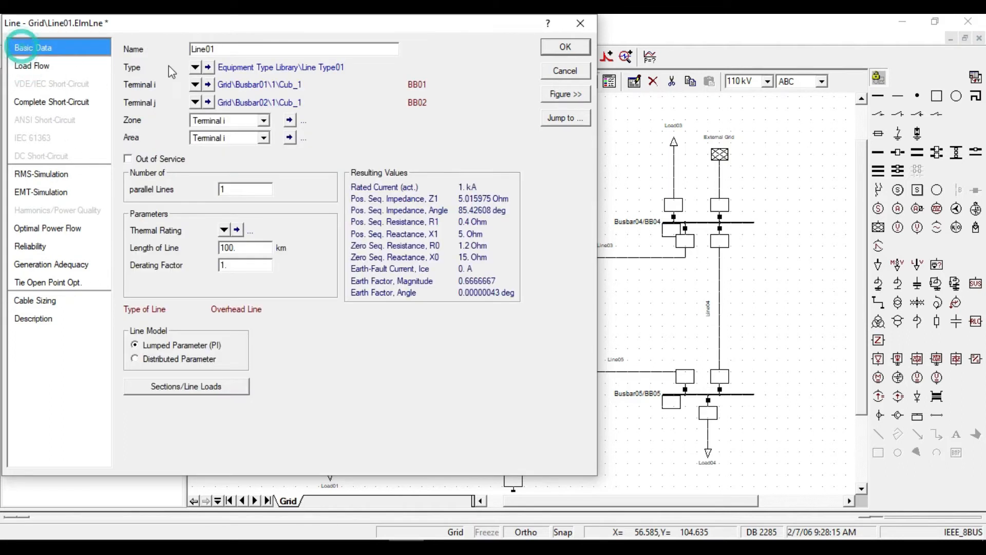
click(574, 47)
click(296, 292)
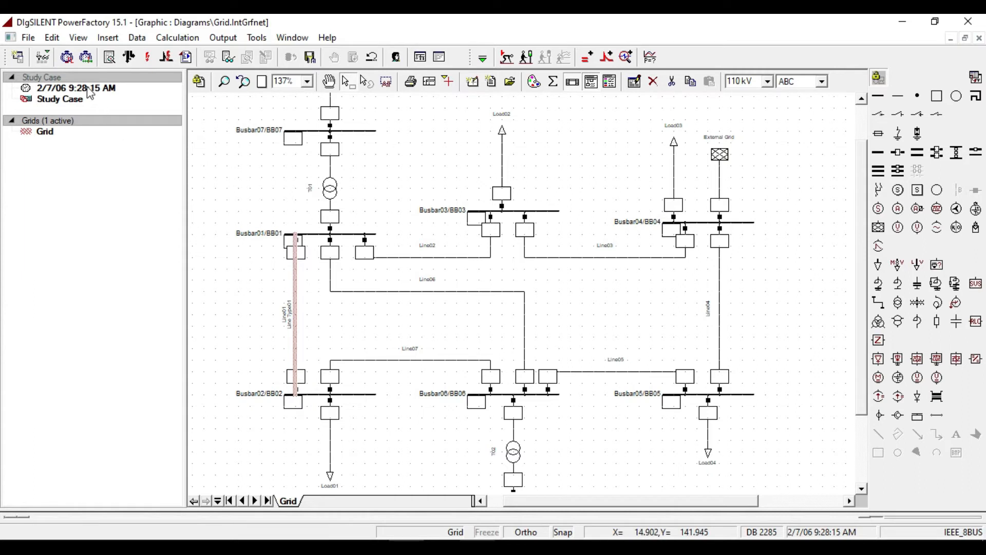
Check the type assigned to Line01 in the list of all lines, and close the list
click(43, 57)
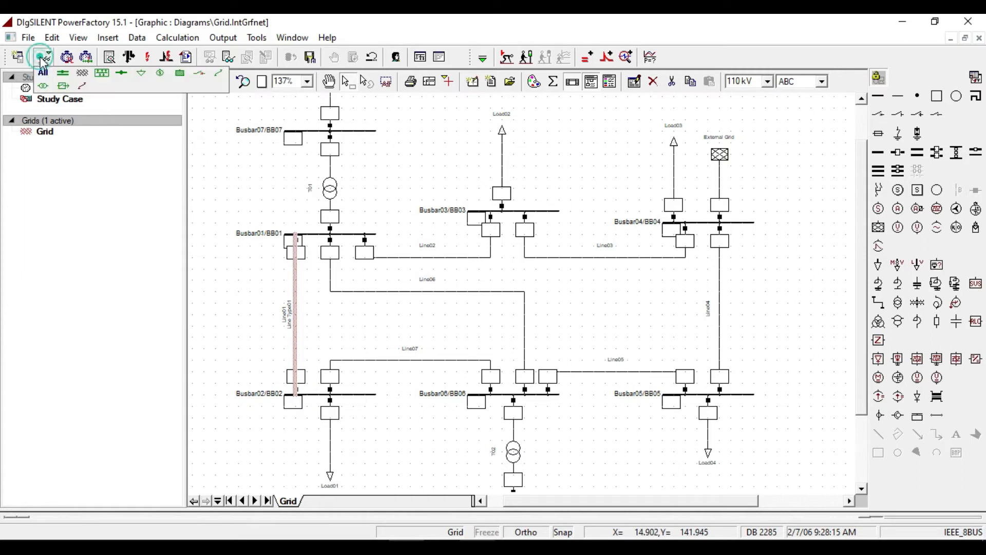
click(219, 72)
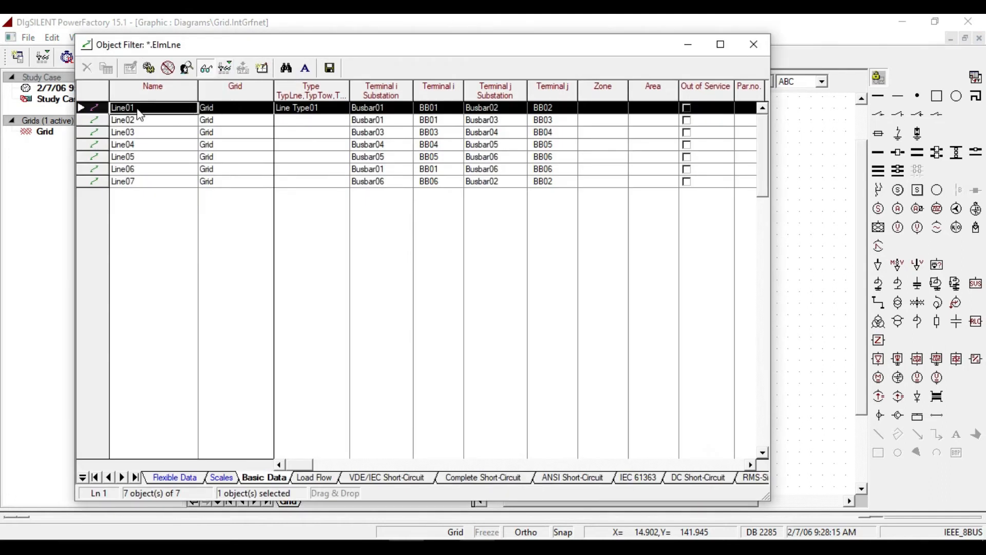
click(298, 109)
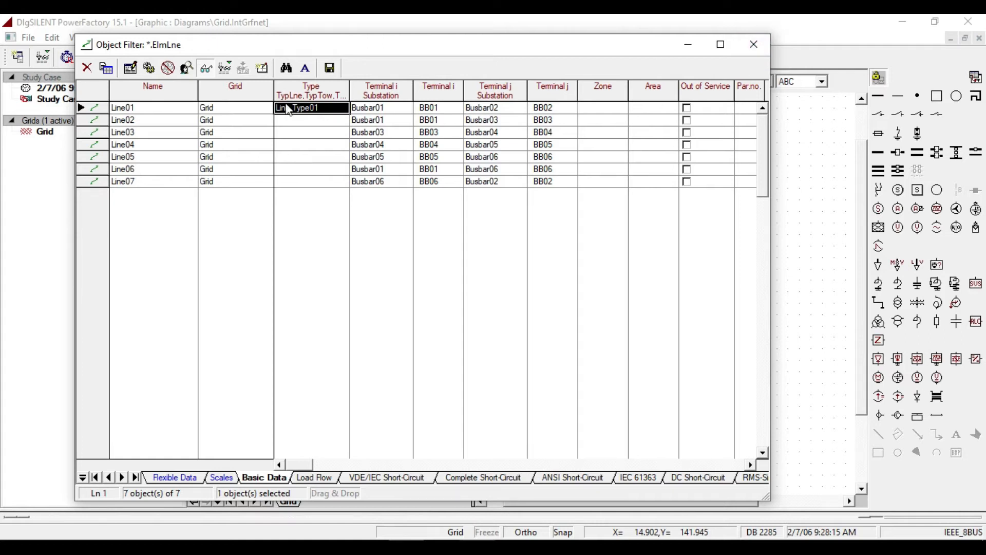
click(753, 44)
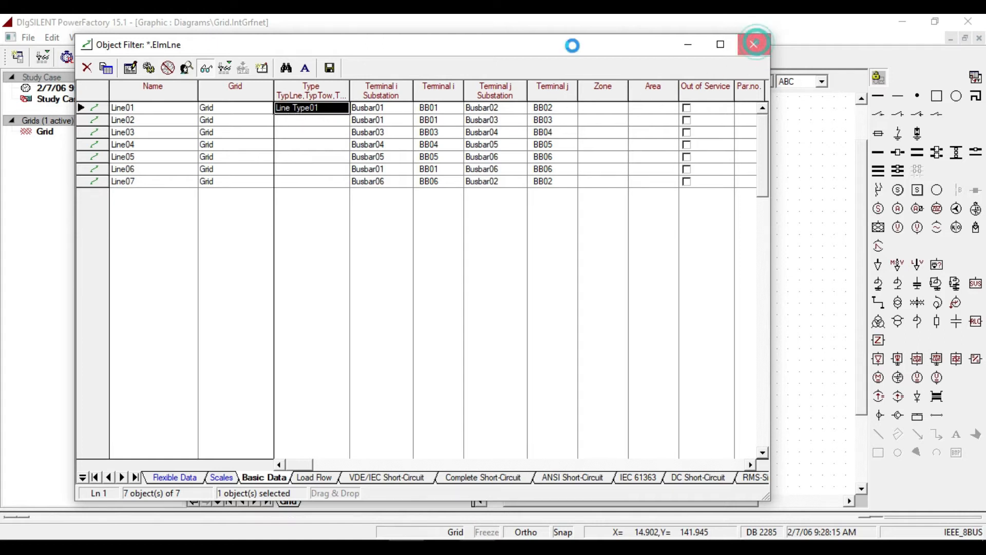
Inspect the IEEE_8BUS project's Equipment Type Library in the Data Manager for Line Type01, and close it
click(18, 57)
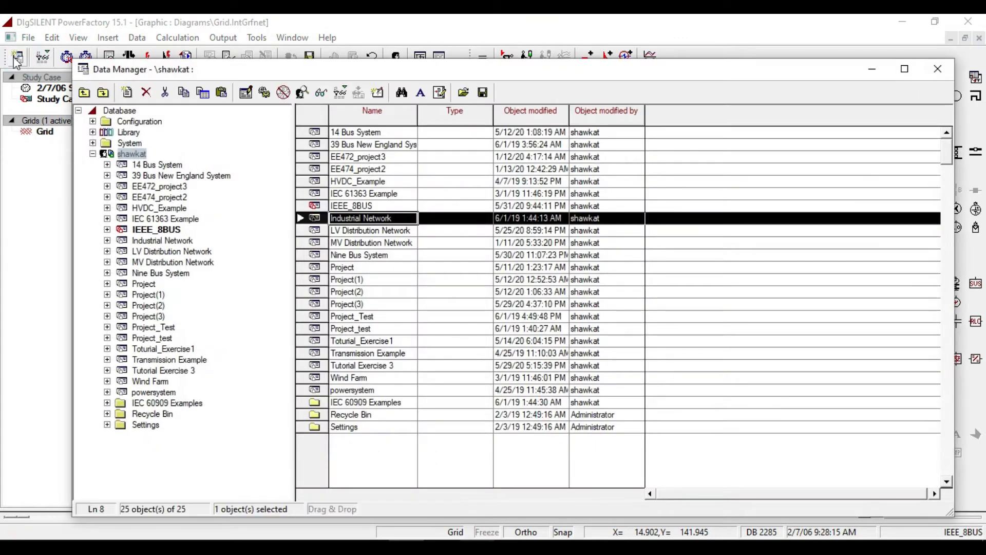
click(106, 229)
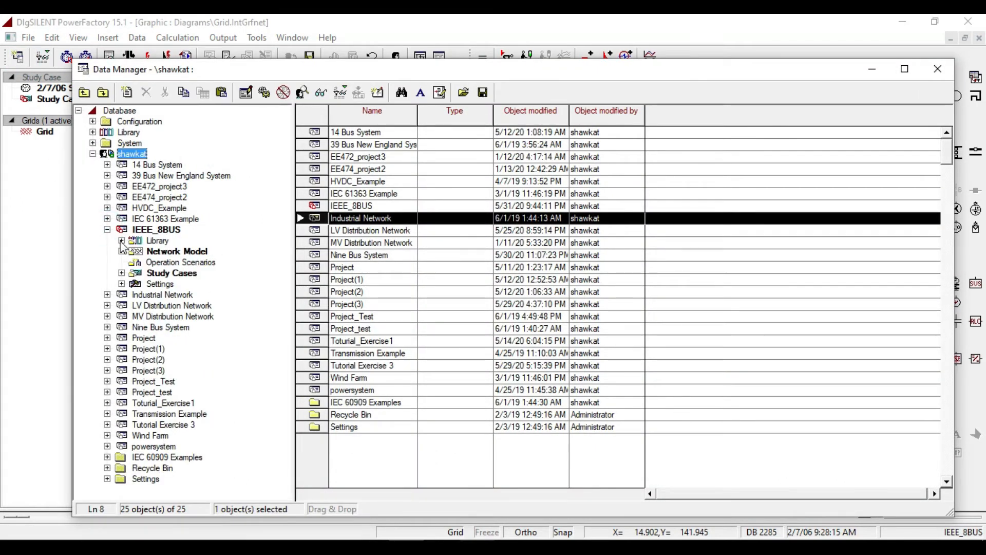
click(121, 241)
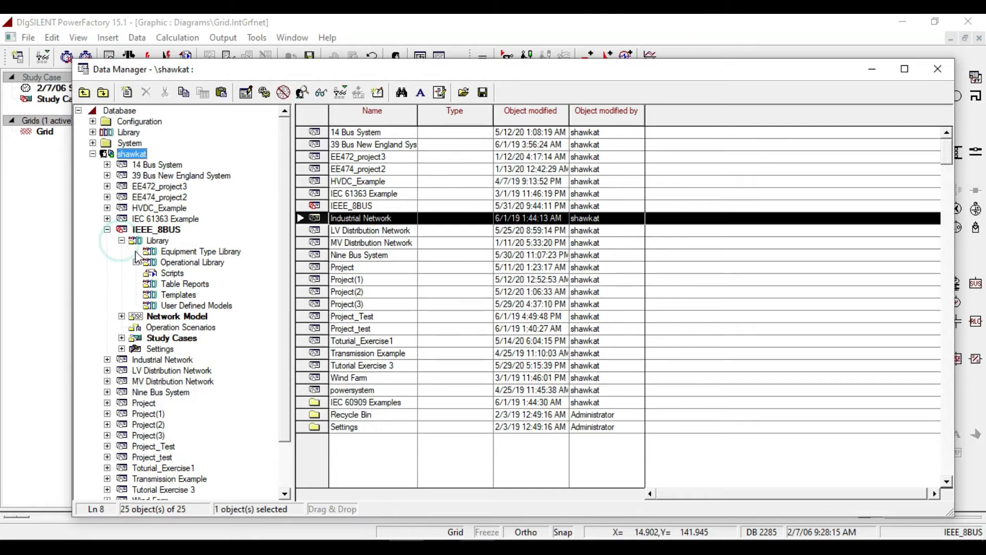
click(189, 253)
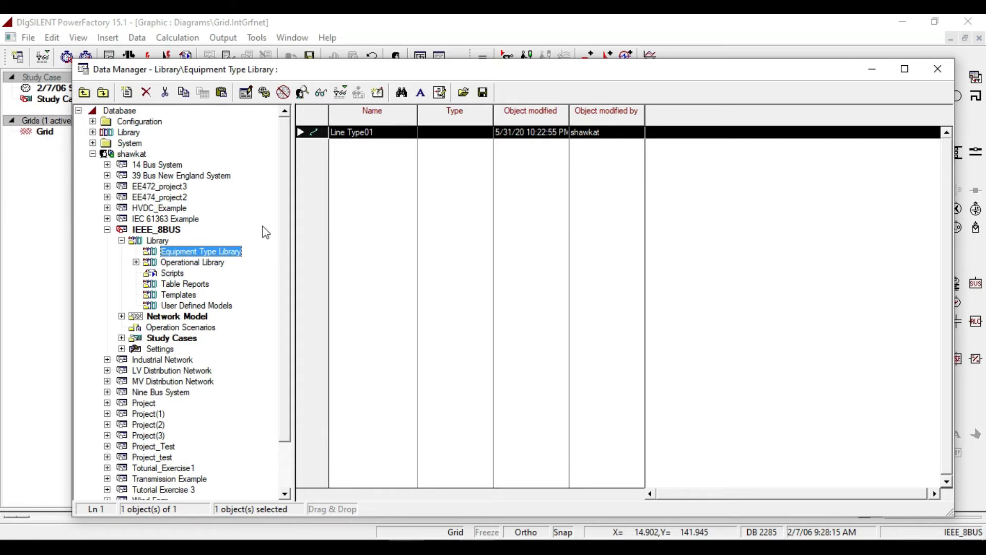
click(353, 133)
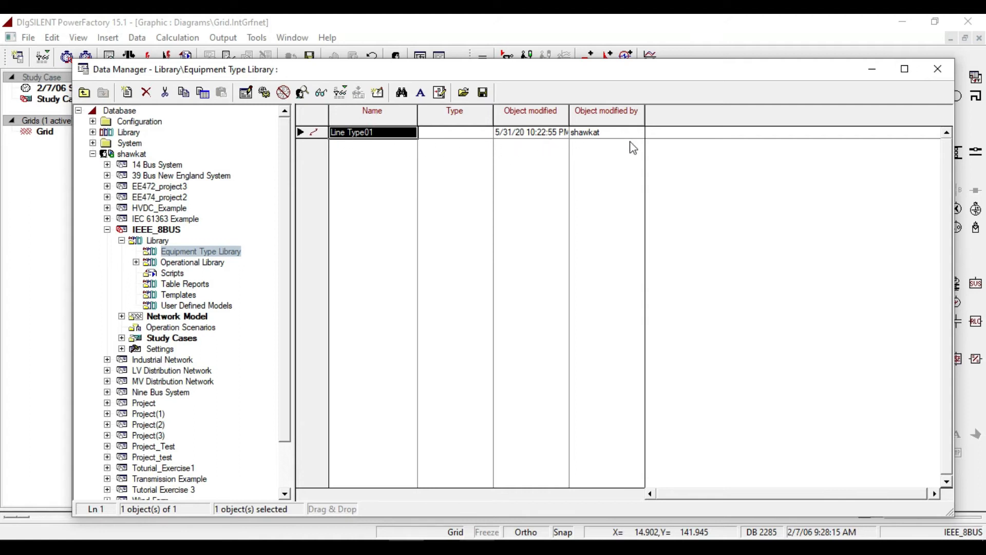
click(938, 69)
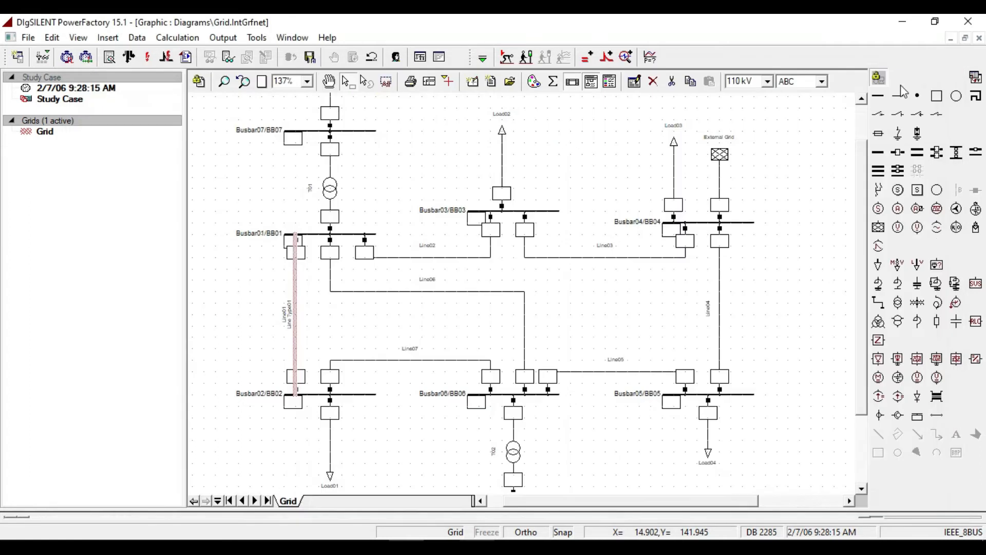
Open the data of Line02 and create a new project line type (TypLne) named Line Type02 for it
double_click(440, 258)
click(195, 67)
click(238, 119)
click(395, 122)
click(241, 75)
text(02)
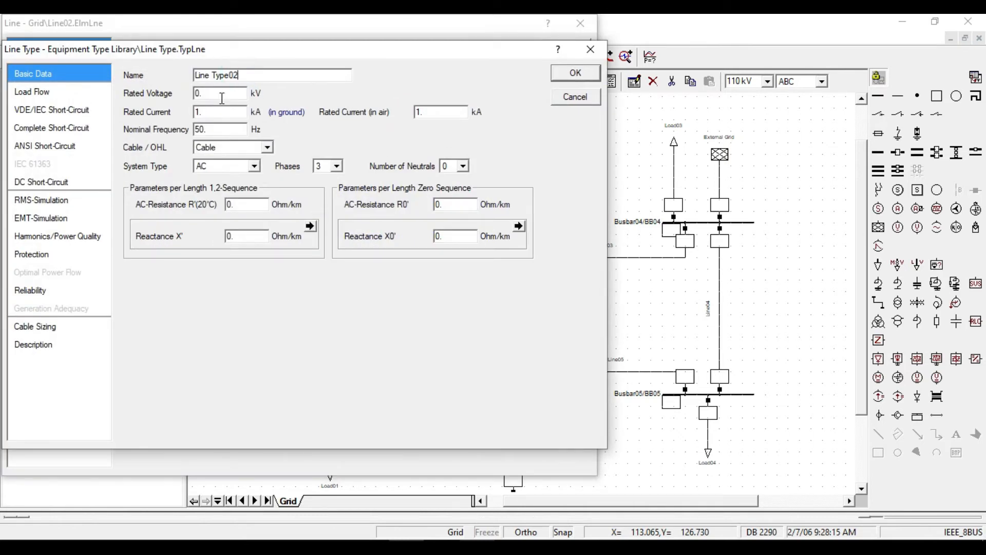
Set Line Type02's rated voltage to 150 kV from row 1-3 of the Excel table and define it as an Overhead Line
drag(221, 97, 154, 106)
click(442, 546)
click(148, 285)
click(407, 547)
text(150)
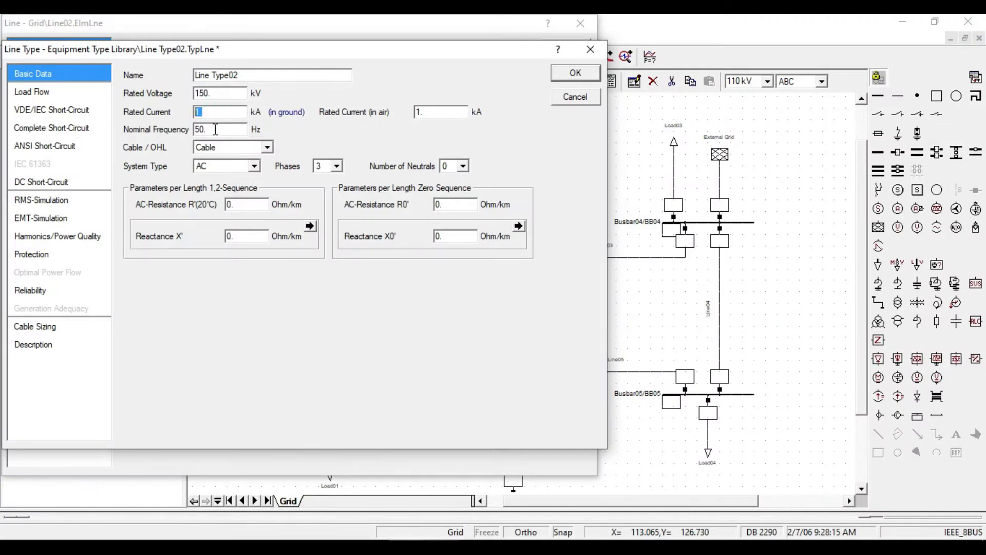
click(225, 149)
click(220, 168)
Copy the resistance of line 1-3 from Excel into Line Type02's AC-Resistance R', 0.0057 Ohm/km
click(245, 205)
drag(245, 205, 213, 207)
click(442, 547)
click(150, 284)
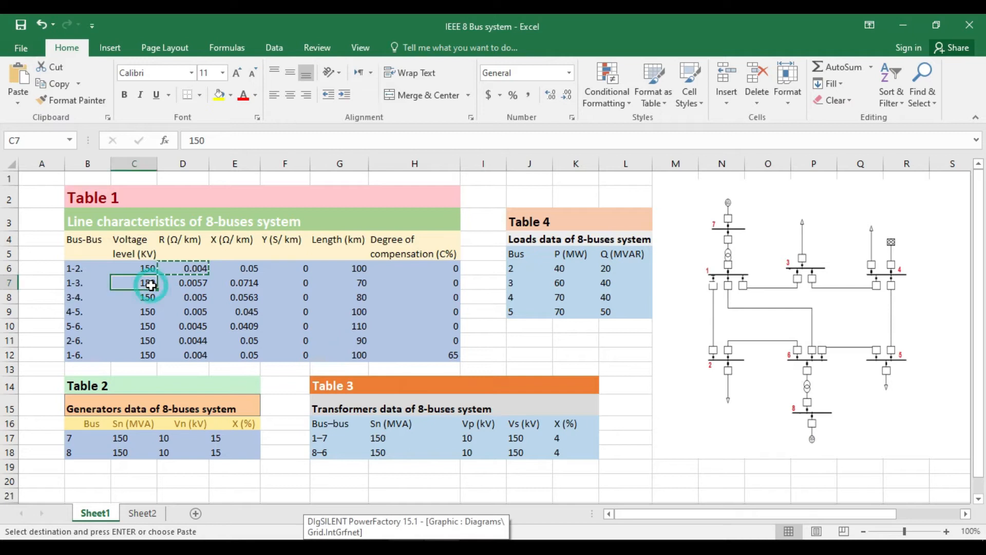
click(194, 284)
right_click(194, 284)
click(229, 260)
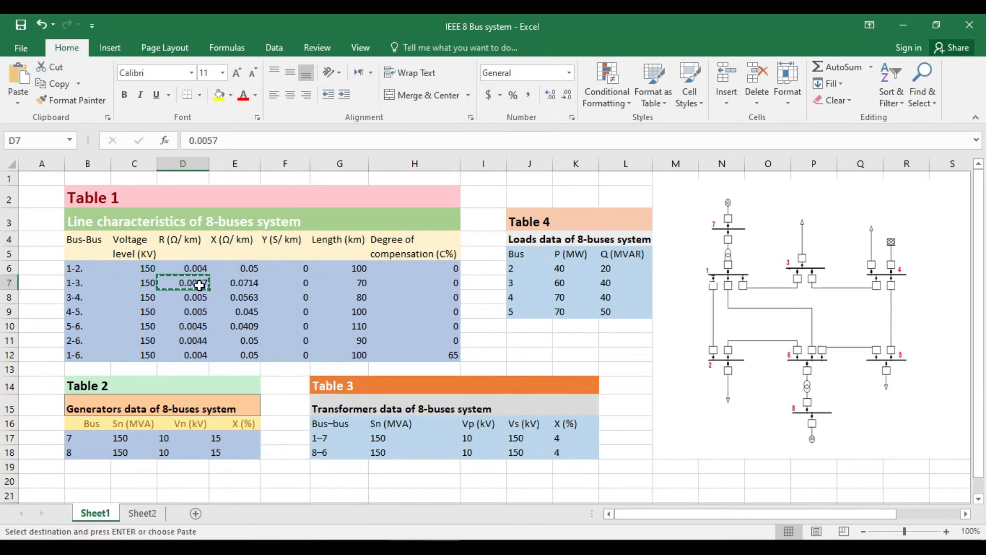
key(alt+Tab)
key(ctrl+v)
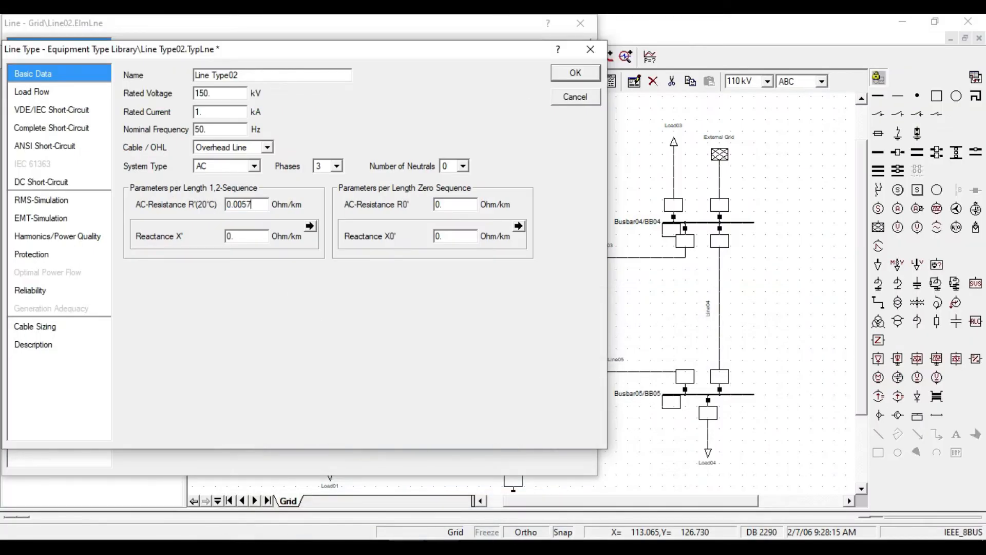
Copy the reactance of line 1-3 from Excel into Line Type02's Reactance X', 0.0714 Ohm/km
key(alt+Tab)
click(241, 283)
right_click(246, 283)
click(281, 259)
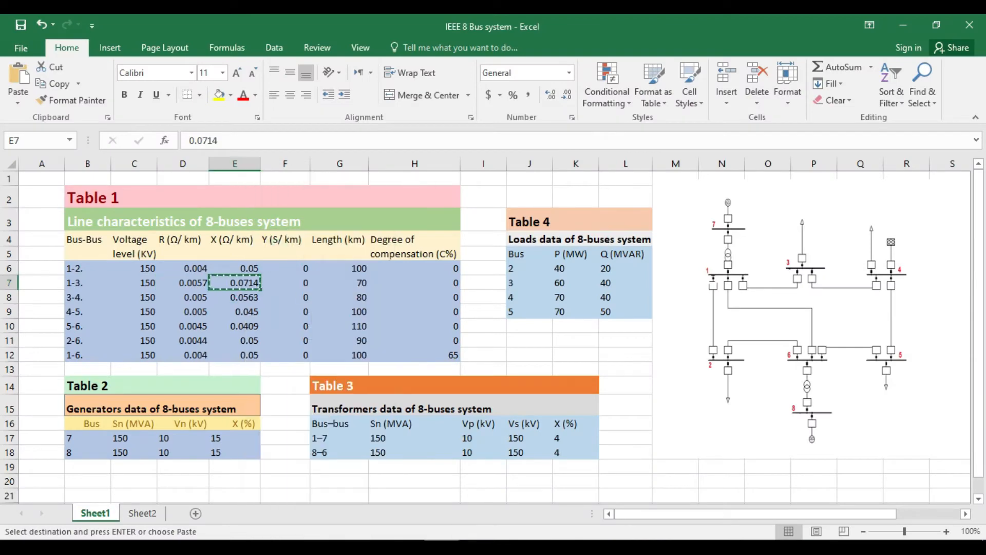
key(alt+Tab)
drag(251, 236, 193, 236)
key(ctrl+v)
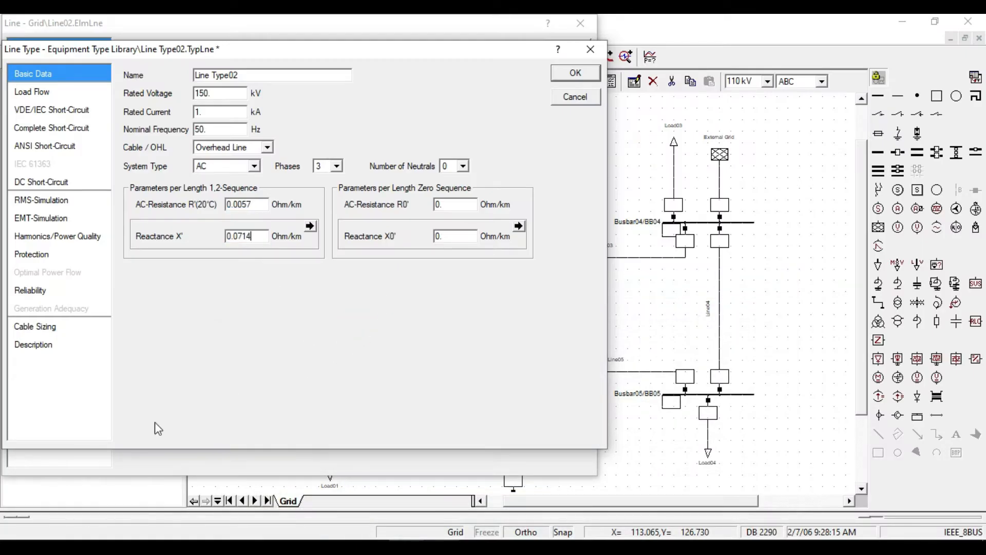
Calculate 3 × 0.0057 in Calculator and set Line Type02's zero-sequence AC-Resistance R0' to 0.0171 Ohm/km
key(super)
text(cal)
key(Return)
click(738, 380)
click(798, 300)
click(682, 417)
click(739, 417)
click(683, 418)
click(683, 417)
click(682, 342)
click(626, 305)
click(795, 417)
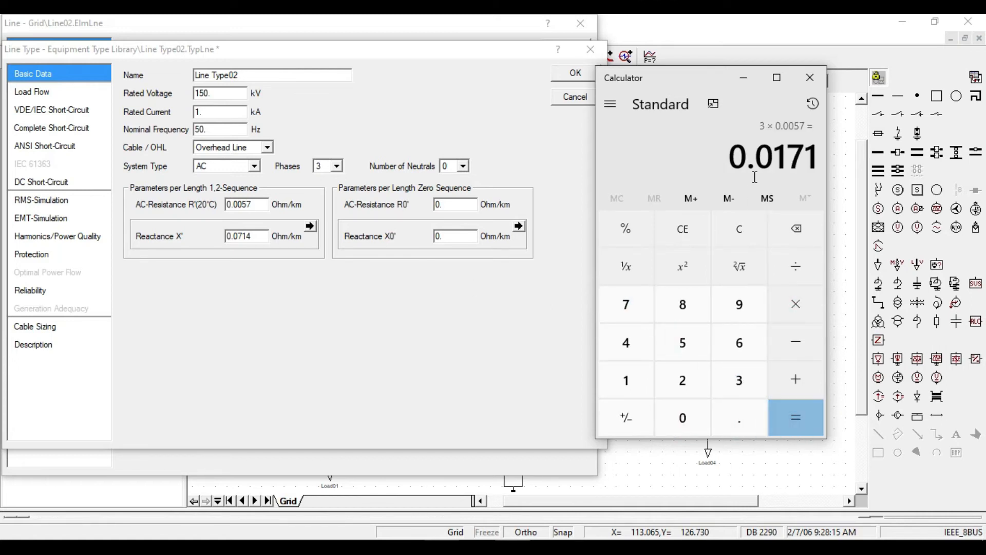
click(462, 203)
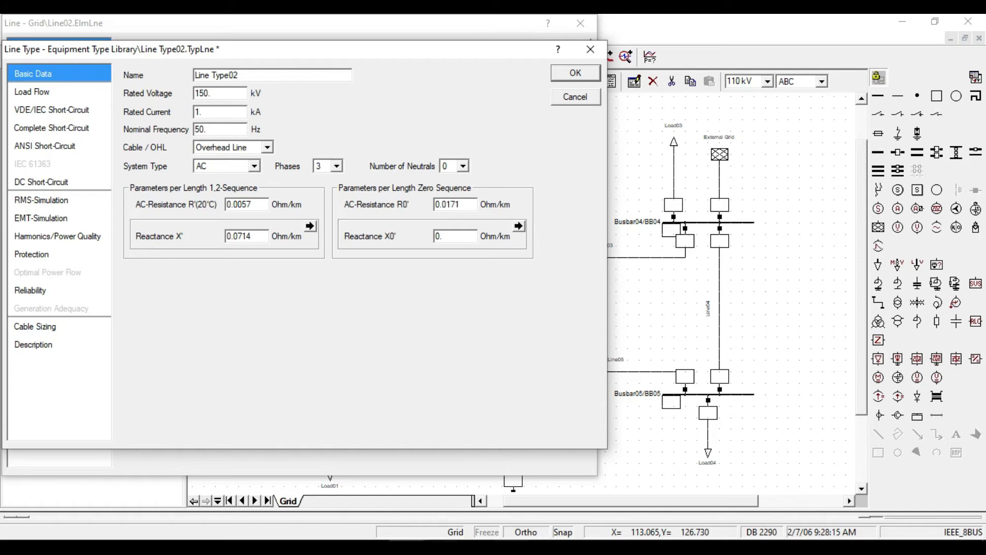
Calculate 0.0714 × 3 in Calculator and set Line Type02's zero-sequence Reactance X0' to 0.2142 Ohm/km
key(alt+Tab)
click(739, 417)
click(683, 417)
click(627, 305)
click(626, 380)
click(626, 343)
click(797, 304)
click(739, 380)
click(796, 418)
click(452, 236)
click(445, 236)
text(2142)
Review Line Type02's load flow parameters and accept the line type
click(41, 103)
click(39, 95)
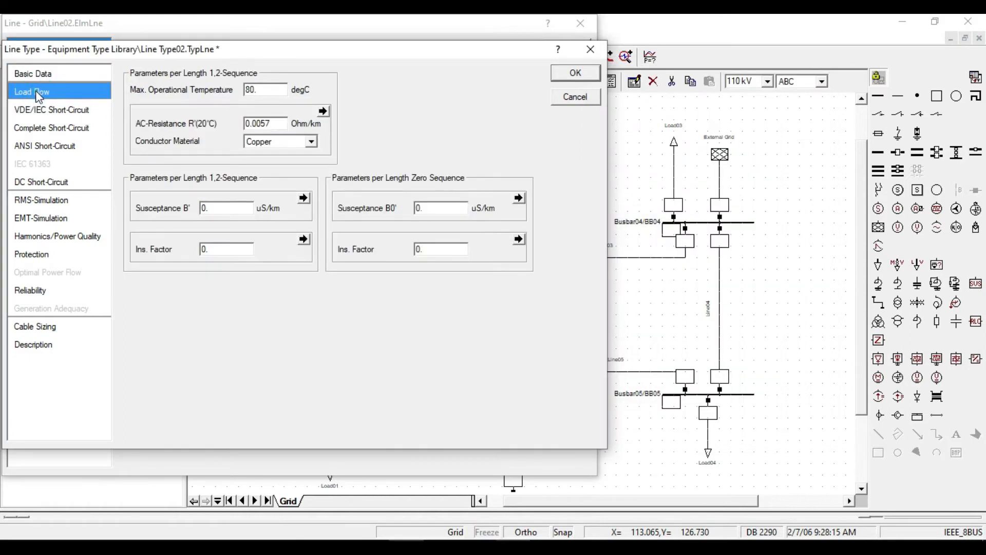
click(16, 73)
click(574, 73)
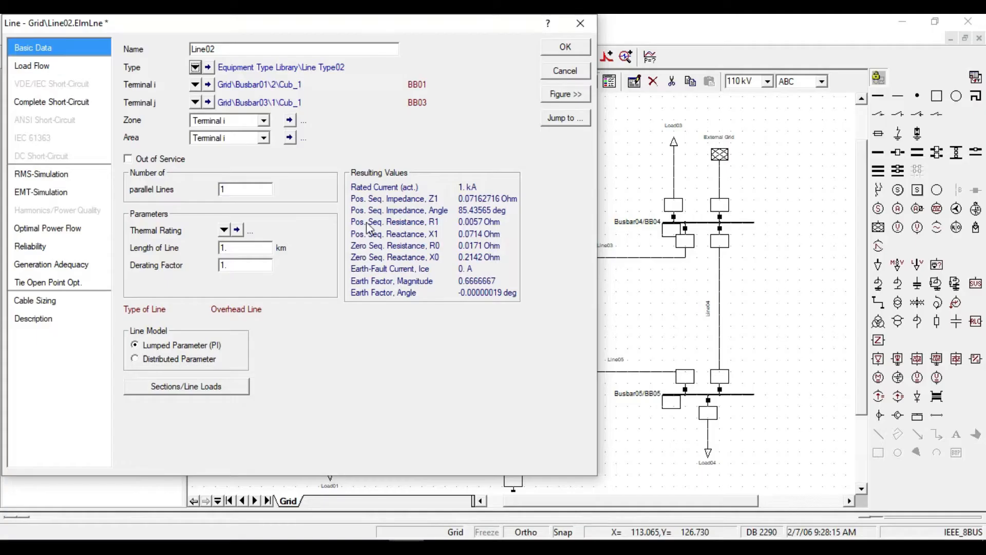
Set Line02's length to 70 km and accept the line data
double_click(242, 248)
text(70)
key(Tab)
click(569, 53)
Open the data of Line03 and create a new project line type (TypLne) named Line Type03 for it
double_click(612, 260)
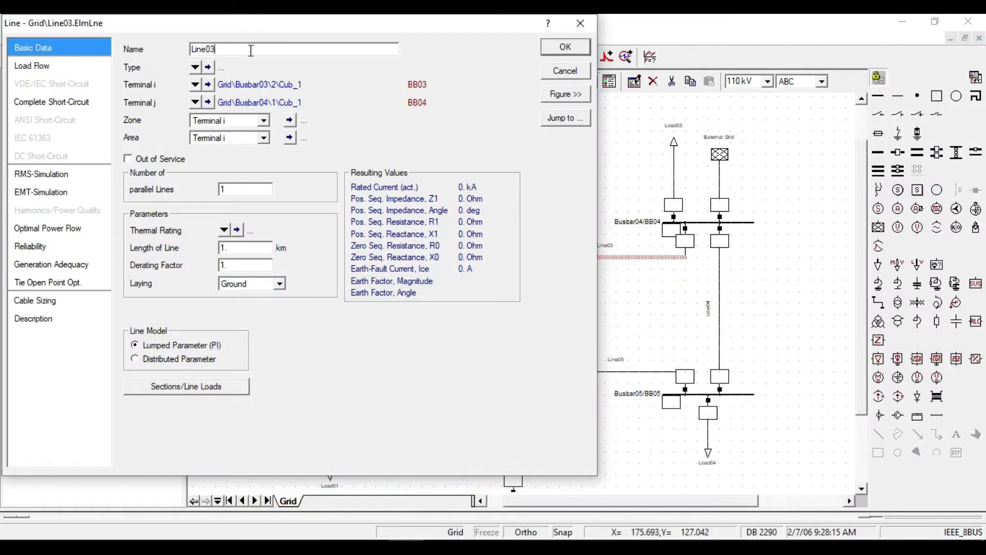
click(194, 67)
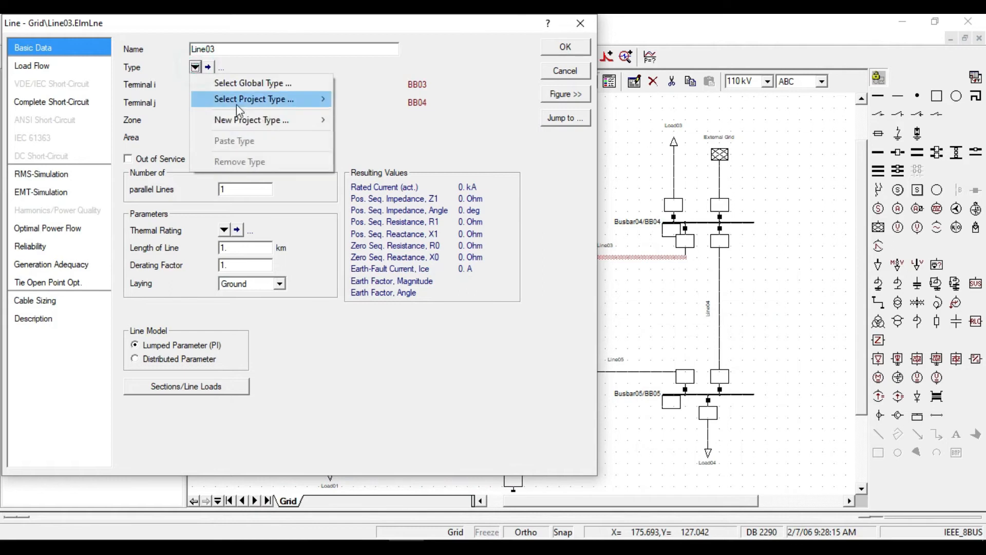
mouse_move(236, 104)
click(393, 121)
click(260, 78)
text(03)
Set Line Type03's rated voltage to 150 kV and define it as an Overhead Line
click(199, 93)
text(150)
click(205, 113)
click(211, 130)
click(226, 147)
click(228, 169)
click(247, 167)
click(325, 167)
click(362, 181)
Copy the resistance of line 3-4, 0.005 Ω/km, from Table 1 in Excel for Line Type03's AC-Resistance R'
click(230, 204)
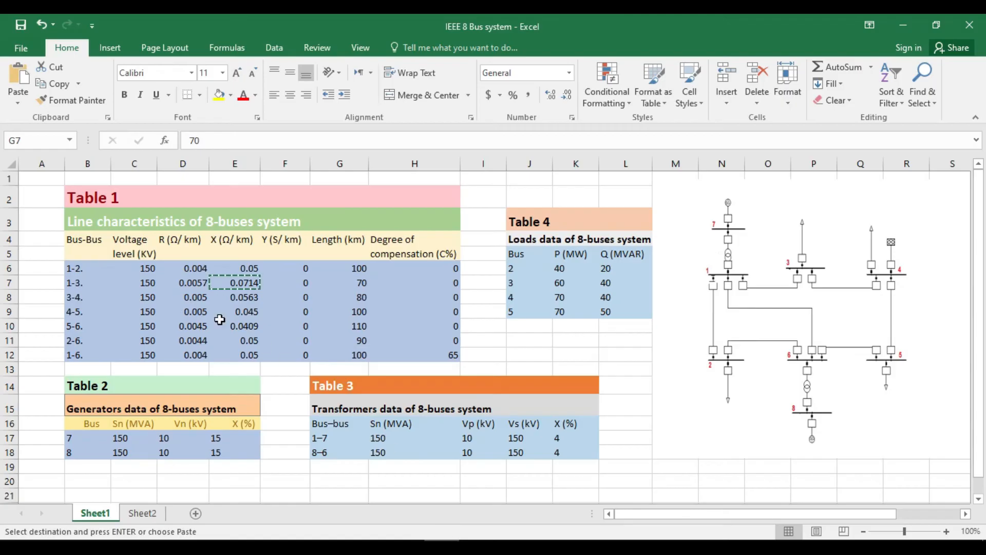
click(196, 298)
key(ctrl+c)
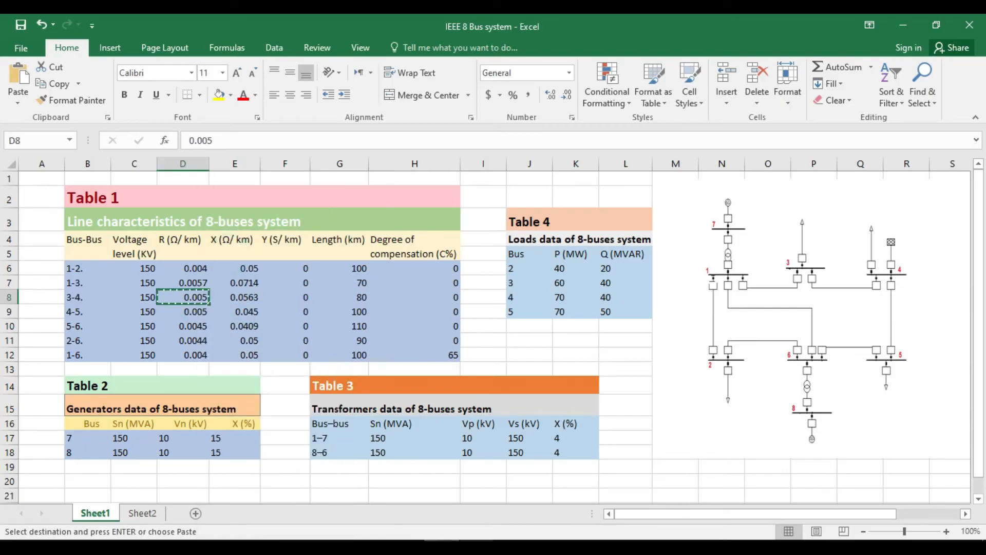
Switch to PowerFactory, paste 0.005 as Line Type03's positive-sequence AC resistance and set its reactance to 0.0563 Ohm/km
key(alt+Tab)
key(ctrl+v)
key(Tab)
key(alt+Tab)
key(alt+Tab)
text(0.)
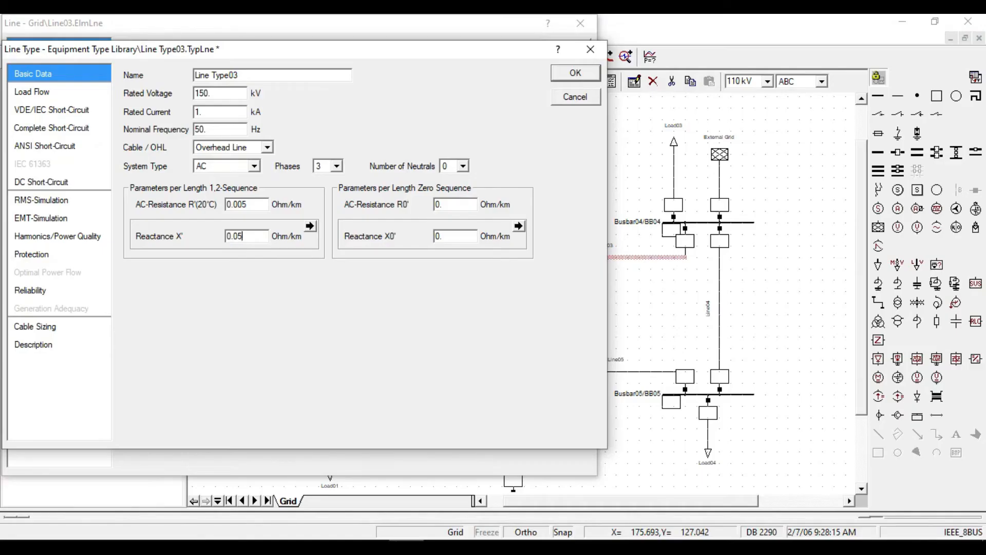
Set Line Type03's zero-sequence reactance to 0.1689 and resistance to 0.015 Ohm/km, and accept the line type
drag(465, 235, 389, 240)
drag(465, 205, 426, 210)
click(576, 75)
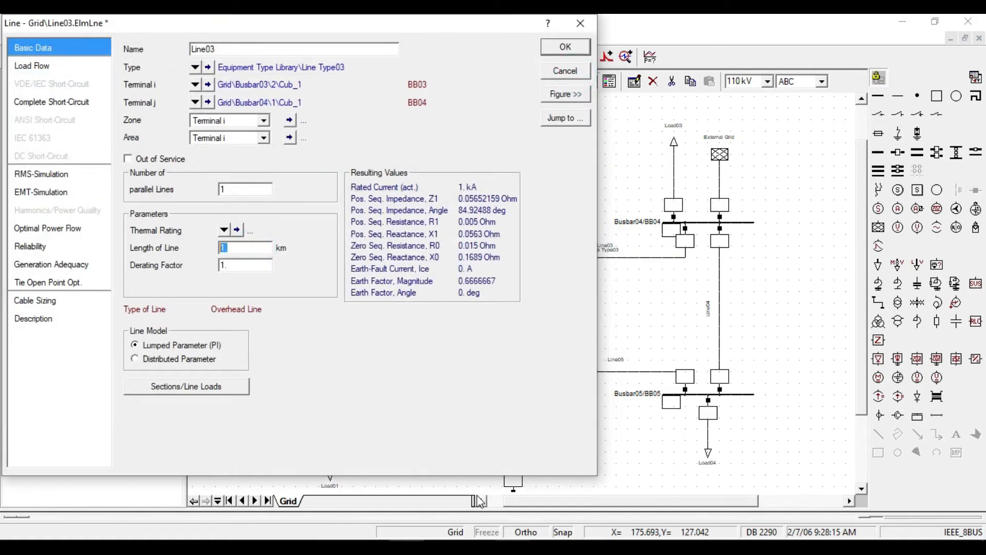
Look up the length for line 3-4 in the Excel table, set Line03's length to 80 km and accept the line data
key(alt+Tab)
click(364, 299)
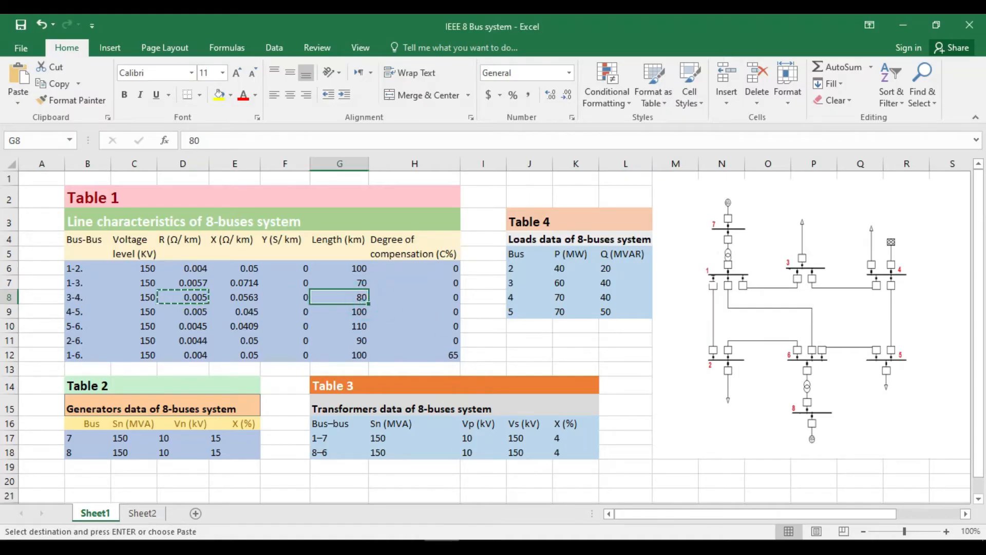
key(alt+Tab)
text(80)
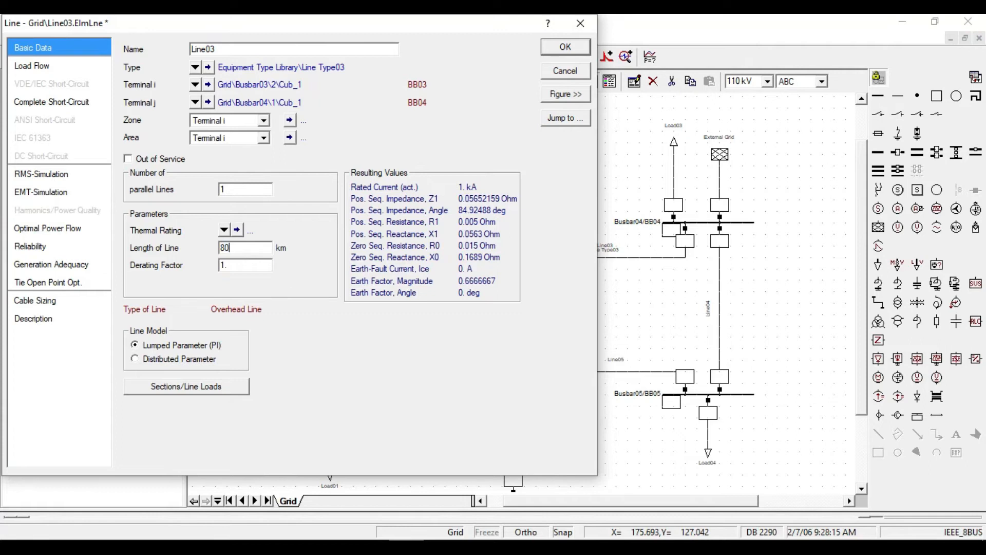
click(563, 47)
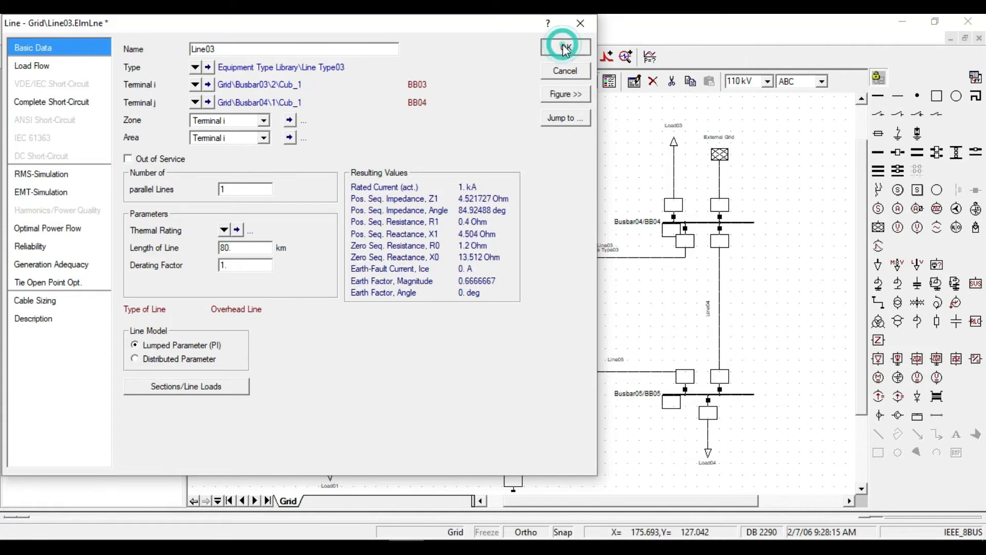
Create a new project line type for Line04 between busbars 4 and 5, and name it Line Type04
double_click(720, 327)
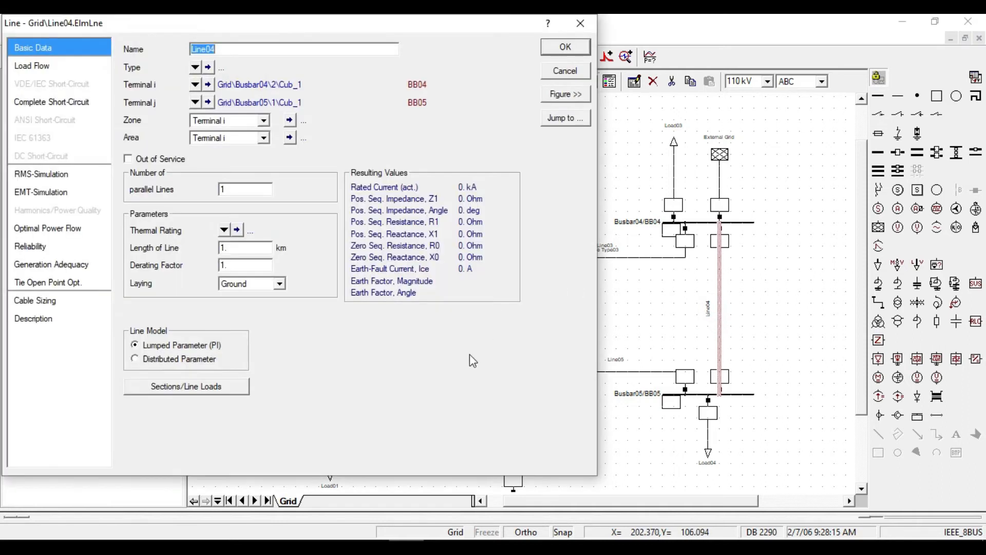
click(194, 67)
mouse_move(257, 121)
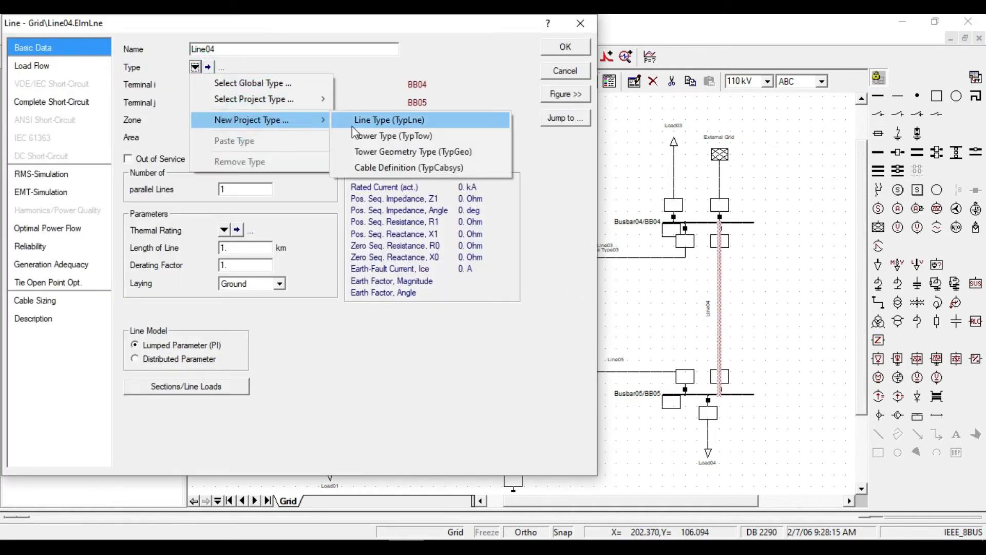
click(386, 120)
click(252, 75)
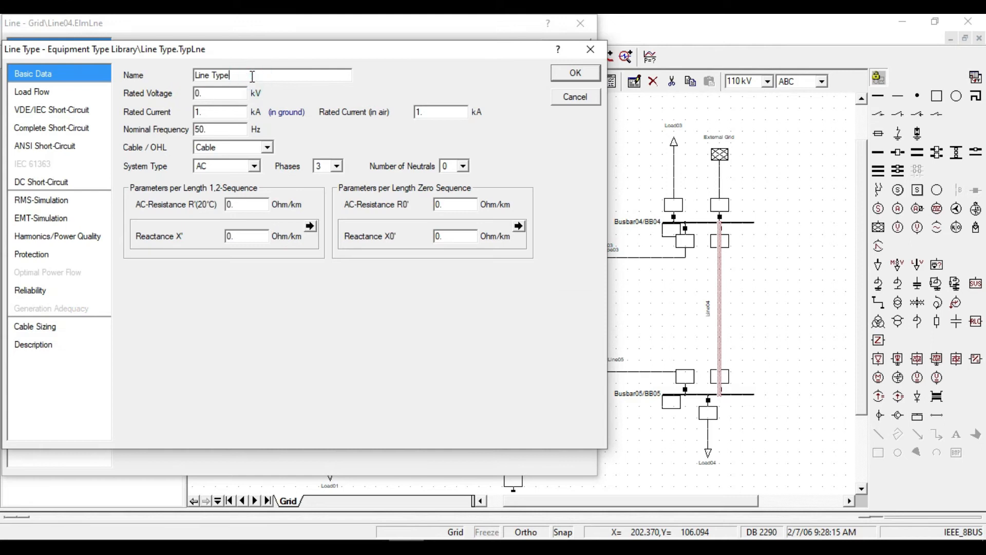
Set Line Type04's rated voltage to 150 kV and define it as an overhead line
drag(230, 89, 133, 105)
text(15)
click(267, 147)
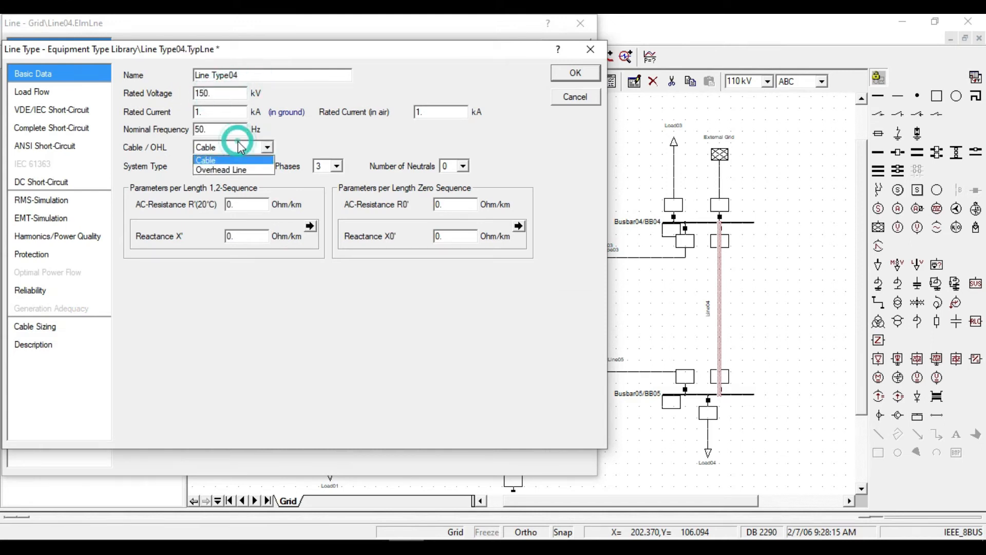
click(216, 162)
Copy the 4-5 resistance of 0.005 from Excel into Line Type04's AC resistance R' and set its reactance X' to 0.045 Ohm/km
click(247, 205)
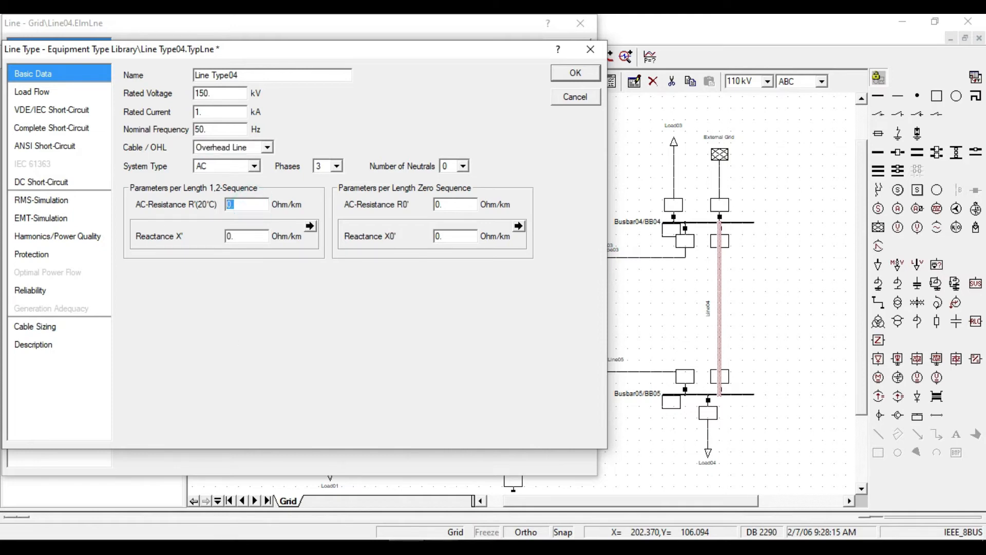
click(407, 547)
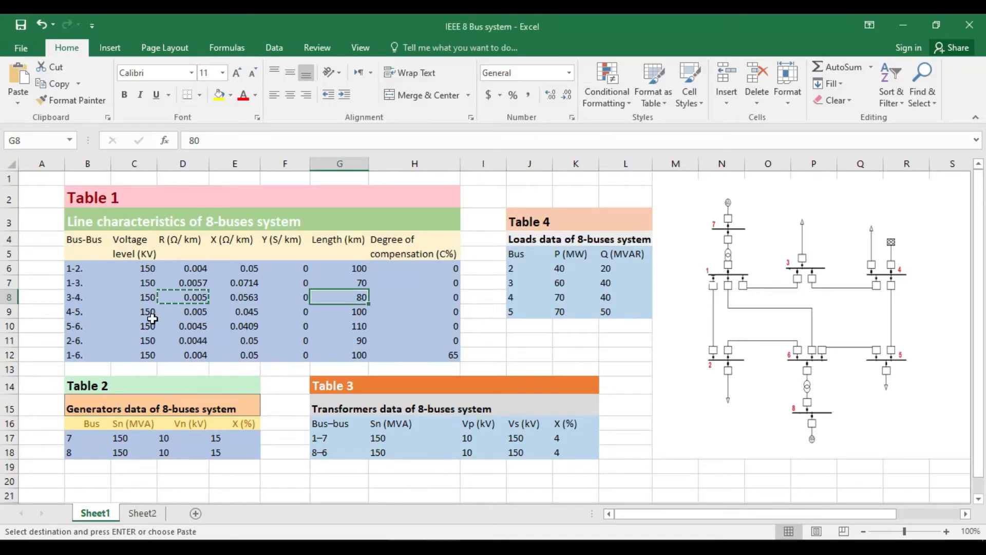
click(200, 309)
right_click(203, 312)
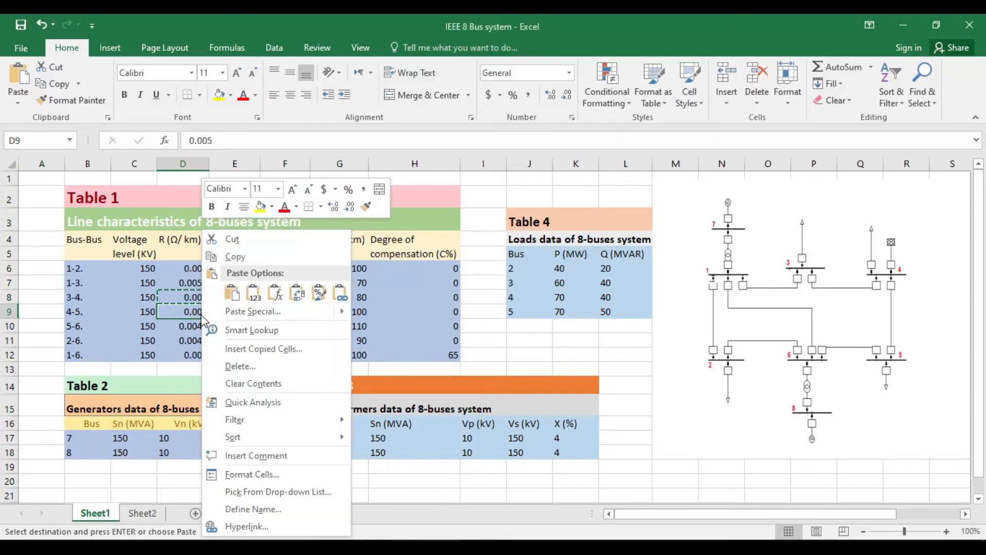
click(236, 256)
click(242, 311)
key(alt+Tab)
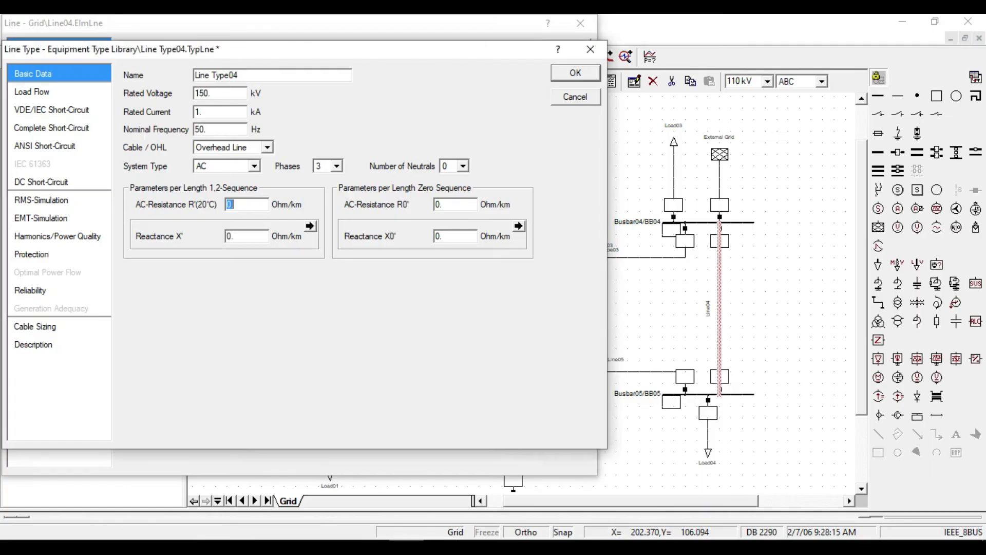
key(ctrl+v)
key(Tab)
text(0.045)
Set Line Type04's zero-sequence reactance to 0.135 and resistance to 0.015 Ohm/km, and accept the line type
drag(462, 238, 379, 245)
drag(457, 204, 381, 206)
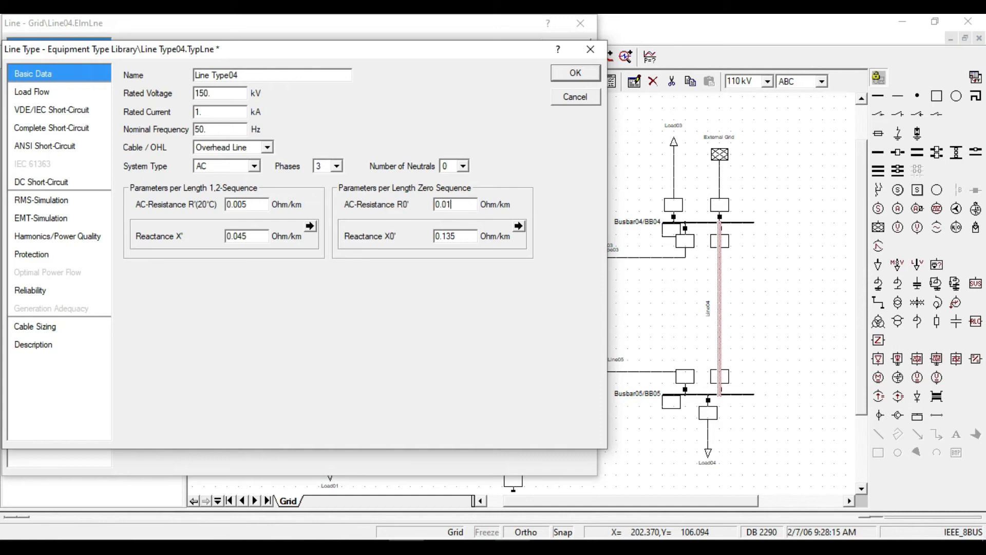
click(585, 77)
Look up the length for line 4-5 in the Excel table, set Line04's length to 100 km and accept the line data
drag(255, 248, 178, 258)
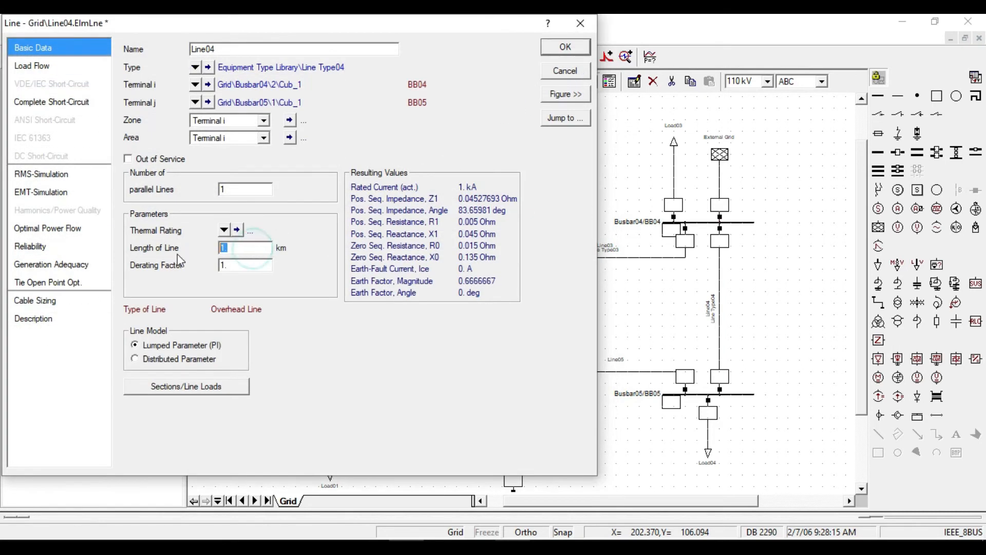
click(443, 546)
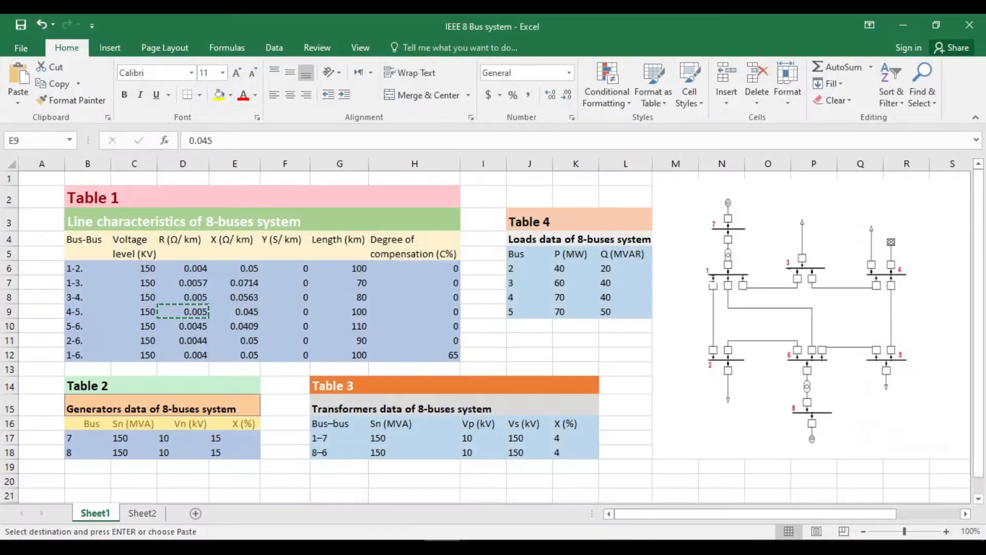
click(367, 308)
click(439, 547)
text(100)
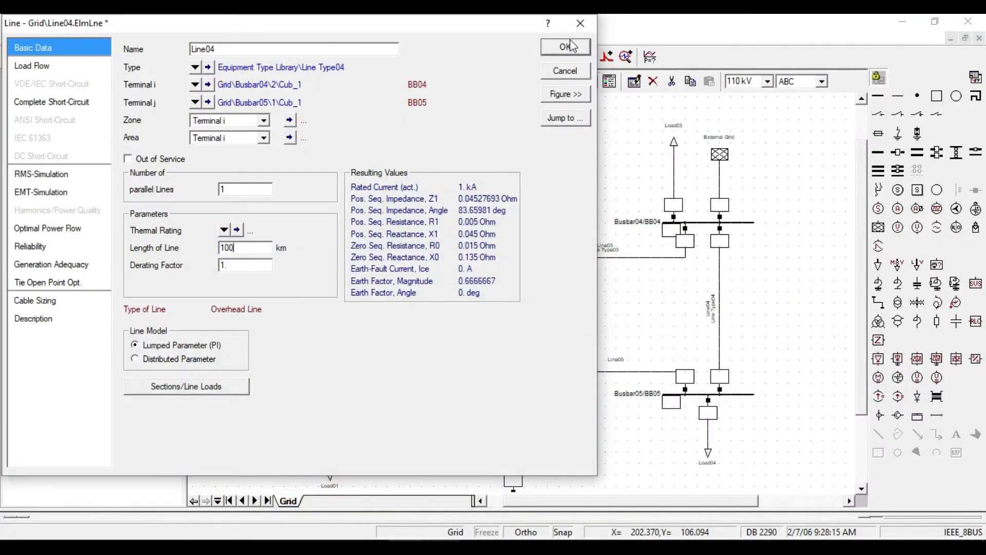
click(571, 46)
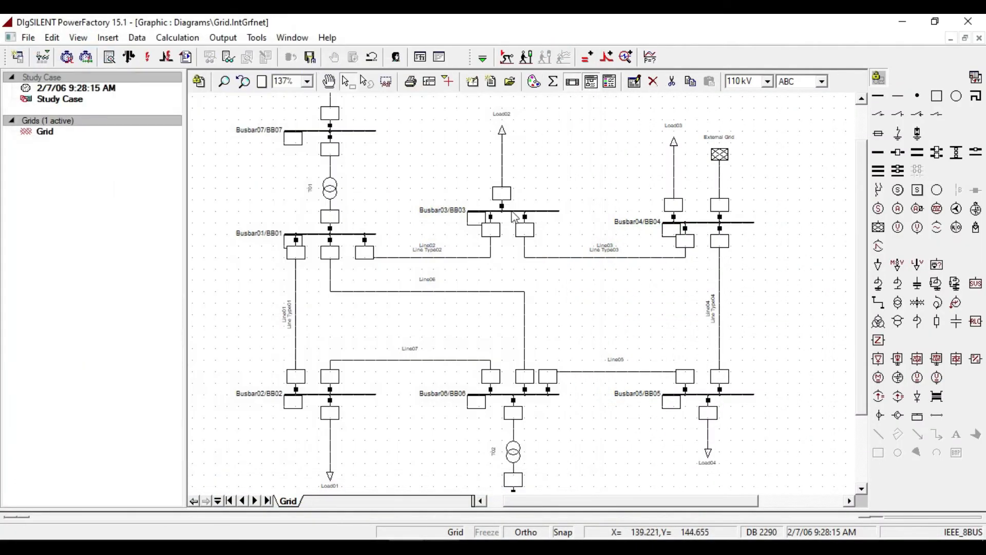
Create a new project line type for Line05 between busbars 5 and 6, and name it Line Type05
double_click(628, 371)
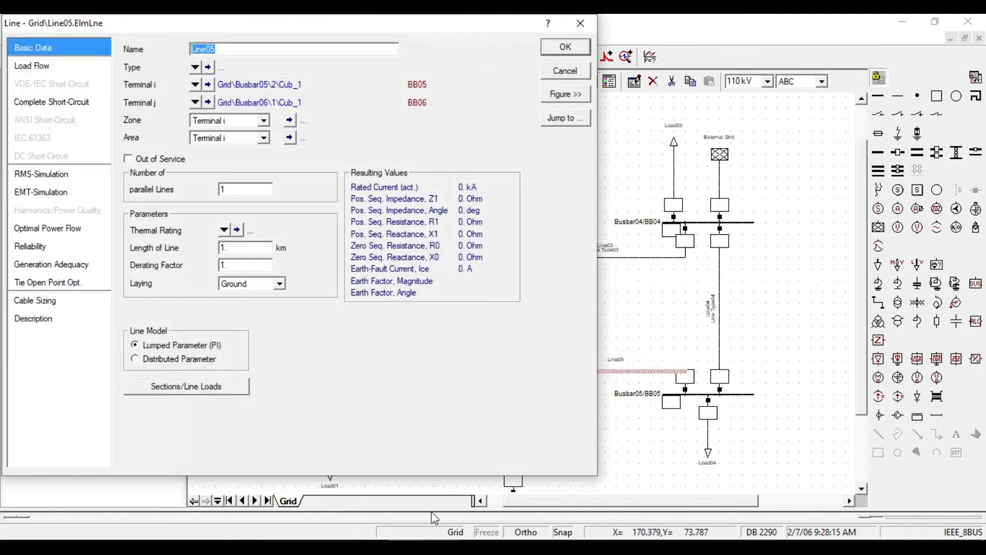
click(196, 68)
mouse_move(287, 120)
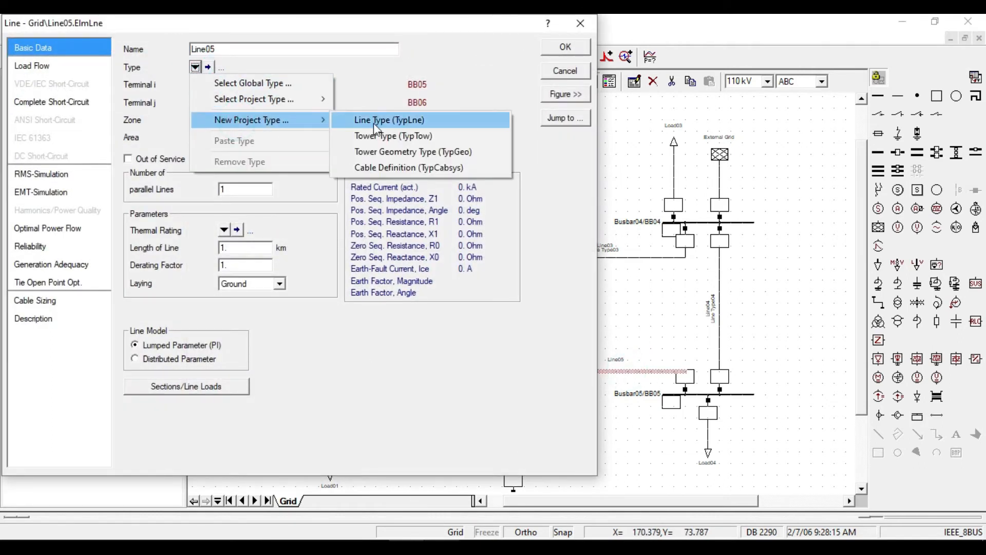
click(374, 123)
click(255, 78)
text(0)
Define Line Type05 as an overhead line and set its rated voltage to 150 kV
drag(267, 54, 296, 135)
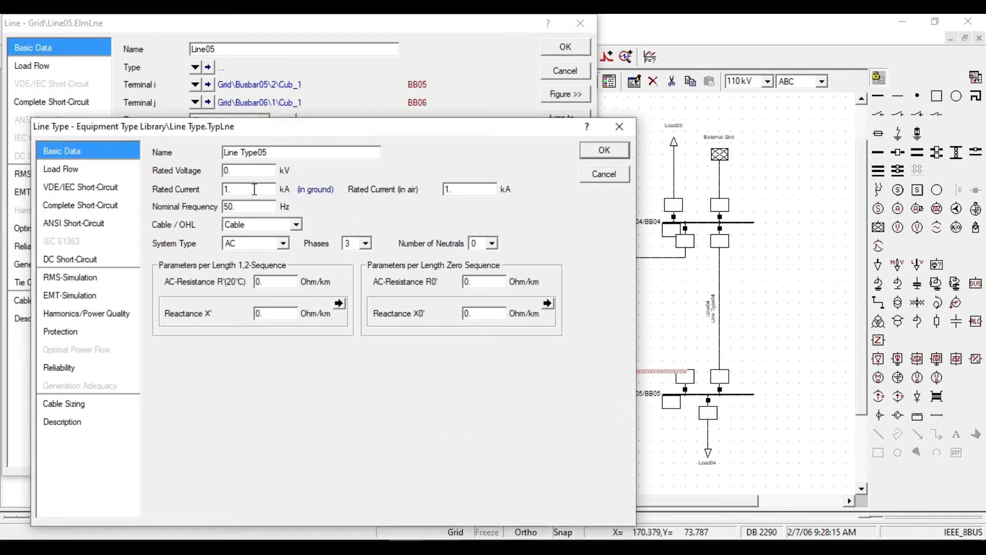
click(294, 225)
click(246, 245)
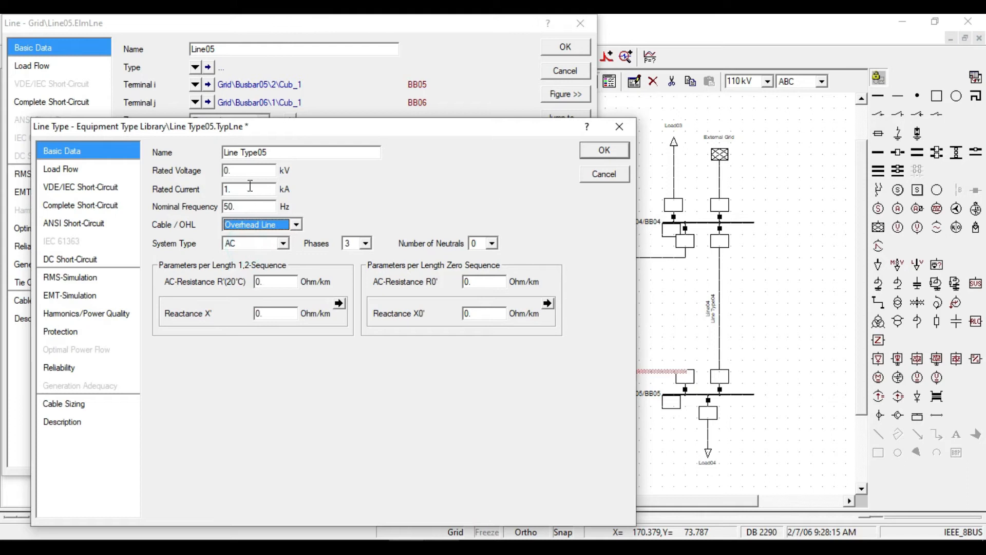
click(244, 170)
click(354, 202)
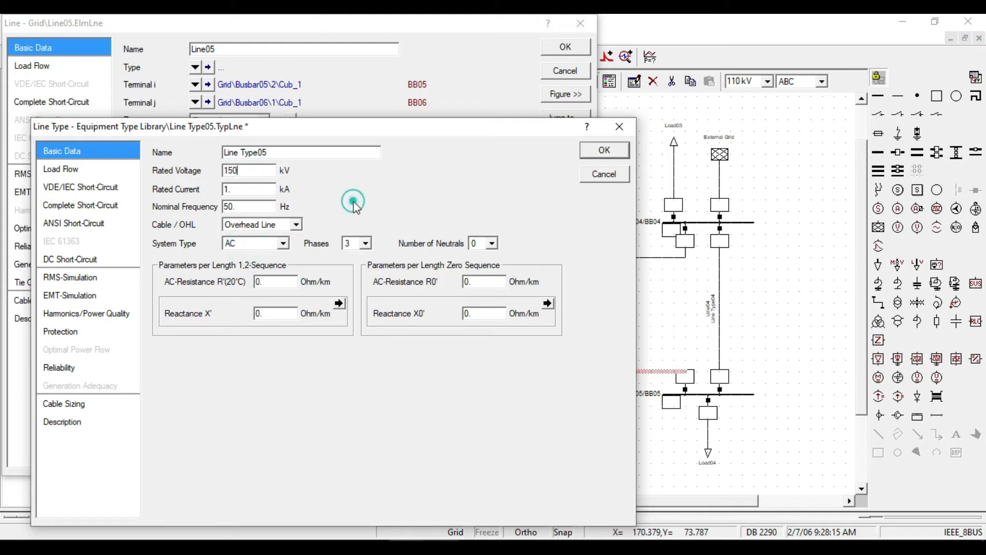
Copy the 5-6 resistance of 0.0045 from Excel into Line Type05's AC resistance R' and set its reactance X' to 0.0409 Ohm/km
click(278, 284)
click(442, 546)
click(198, 330)
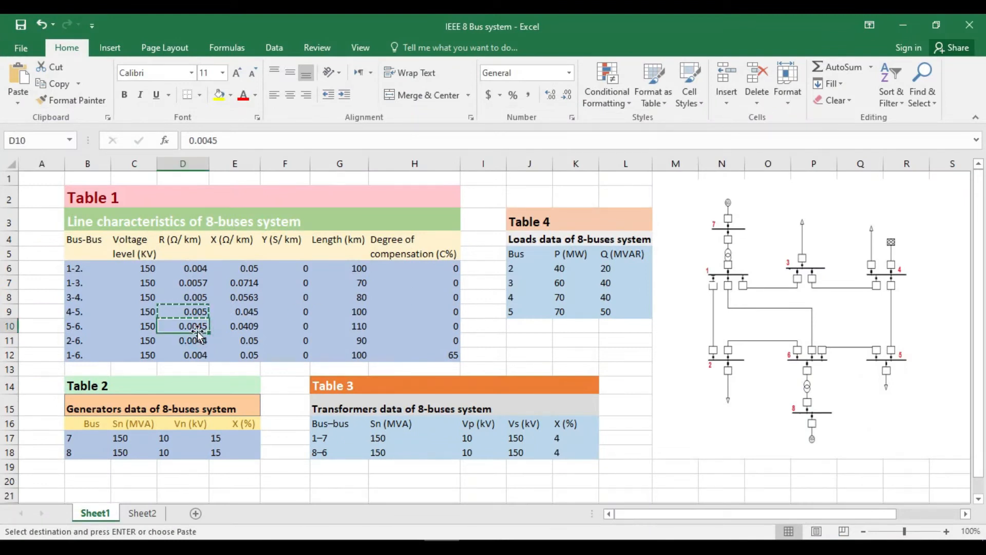
right_click(198, 327)
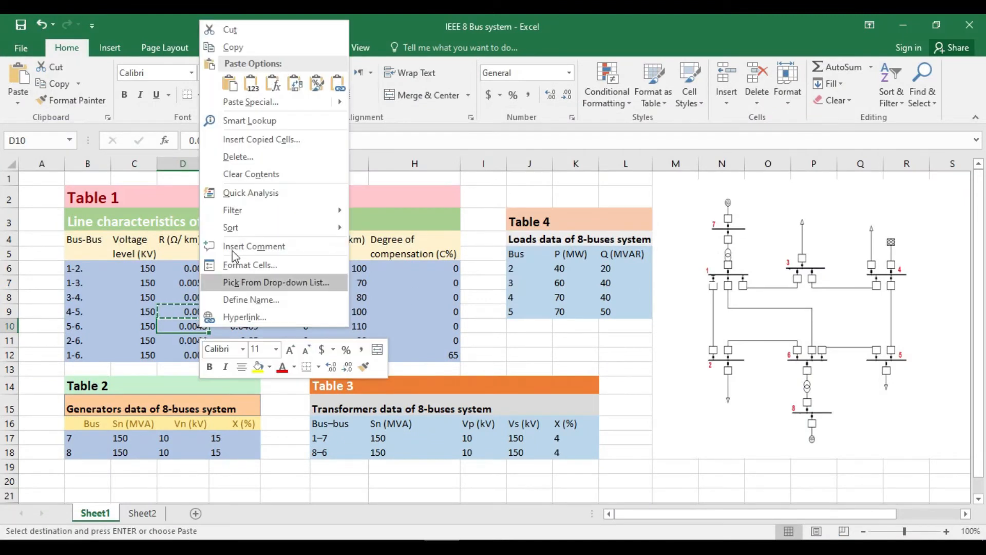
click(234, 47)
click(240, 331)
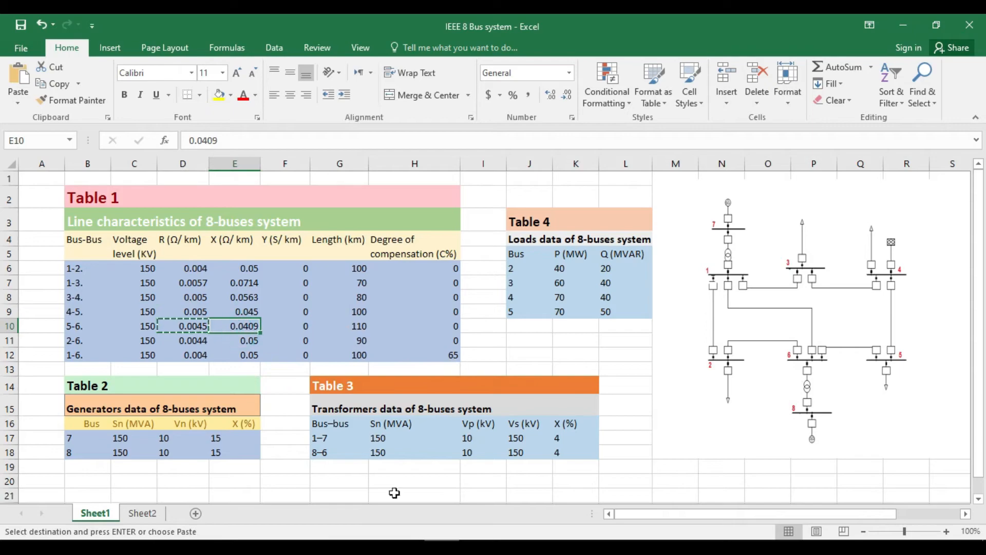
key(alt+Tab)
key(ctrl+v)
click(278, 312)
key(BackSpace)
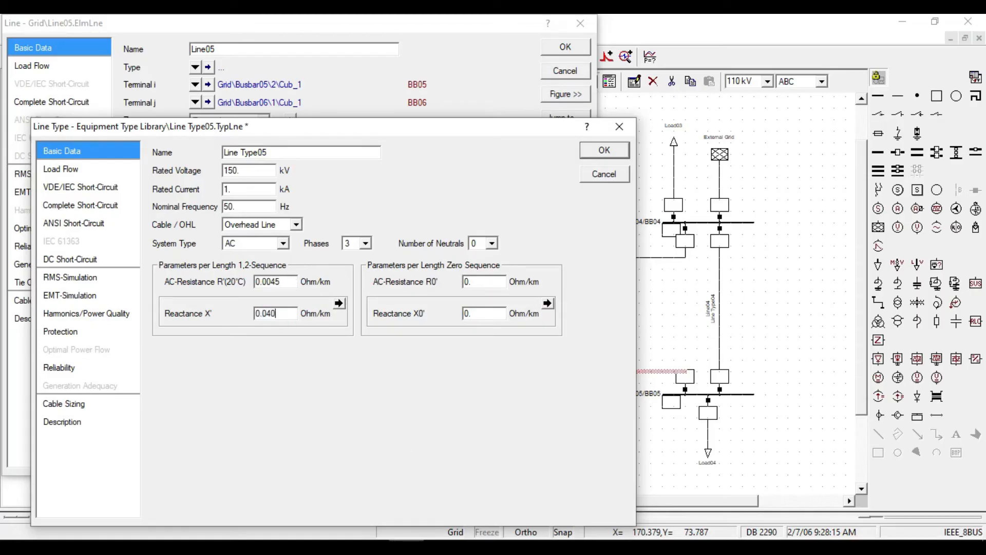
Set Line Type05's zero-sequence resistance to 0.0135 and reactance to 0.1227 Ohm/km, and accept the line type
key(Tab)
key(Tab)
click(604, 151)
Look up the length for line 5-6 in the Excel table, set Line05's length to 110 km and accept the line data
click(442, 547)
click(355, 332)
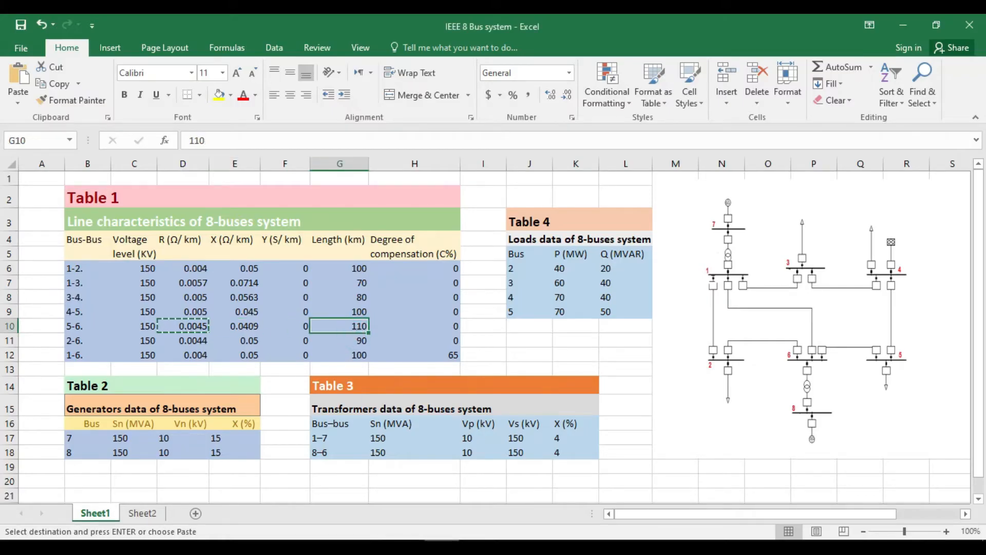
click(441, 546)
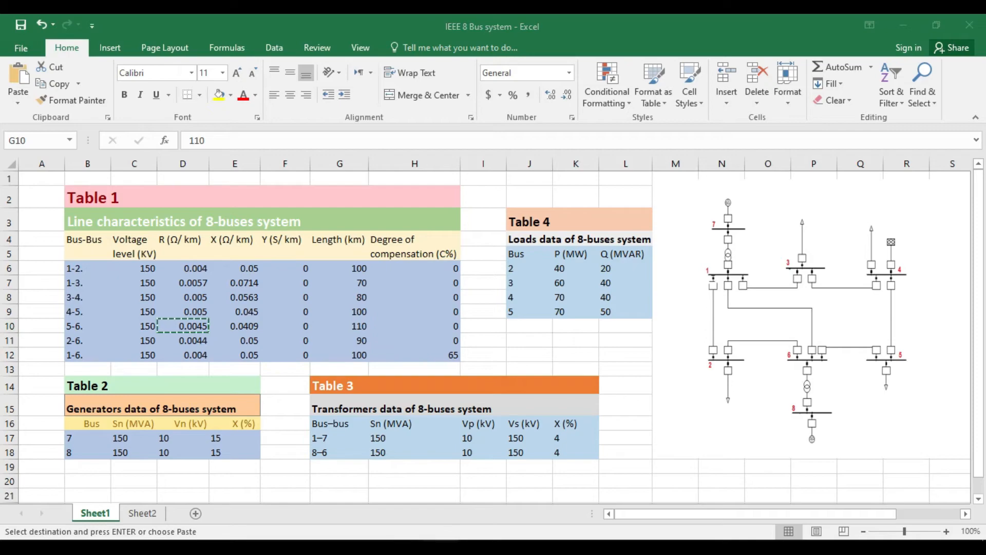
drag(240, 250, 162, 239)
text(110)
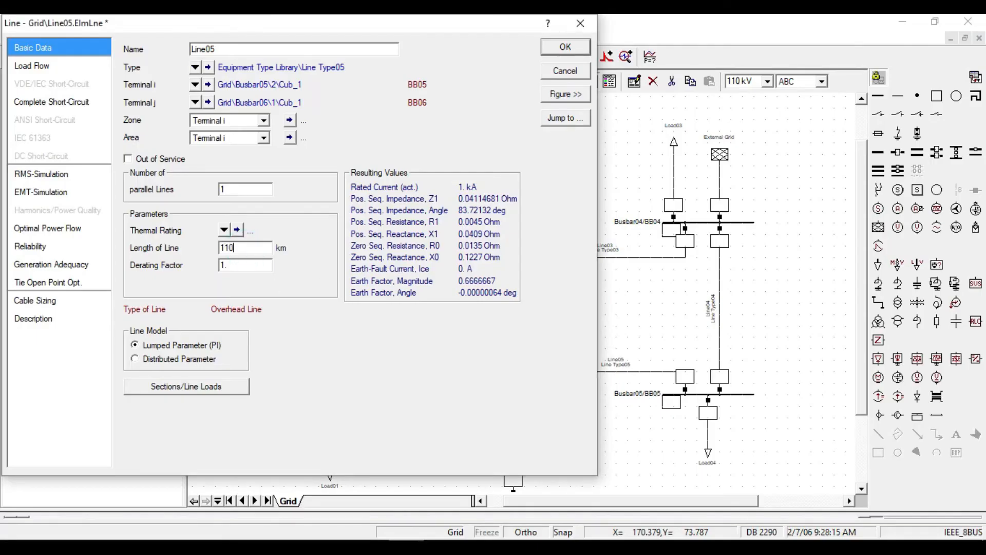
click(163, 345)
click(566, 47)
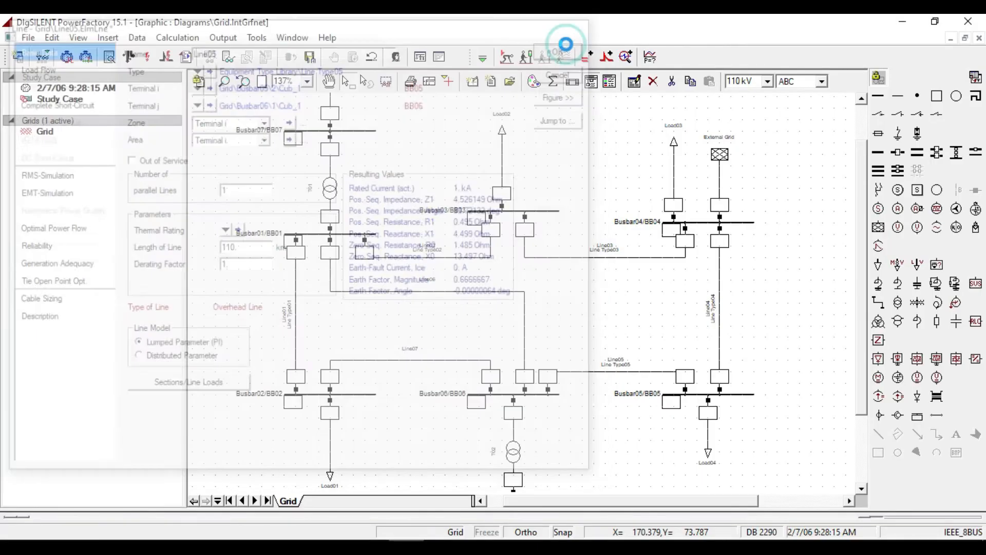
Create a new project line type for Line07 between busbars 6 and 2, and name it Line Type07
double_click(412, 359)
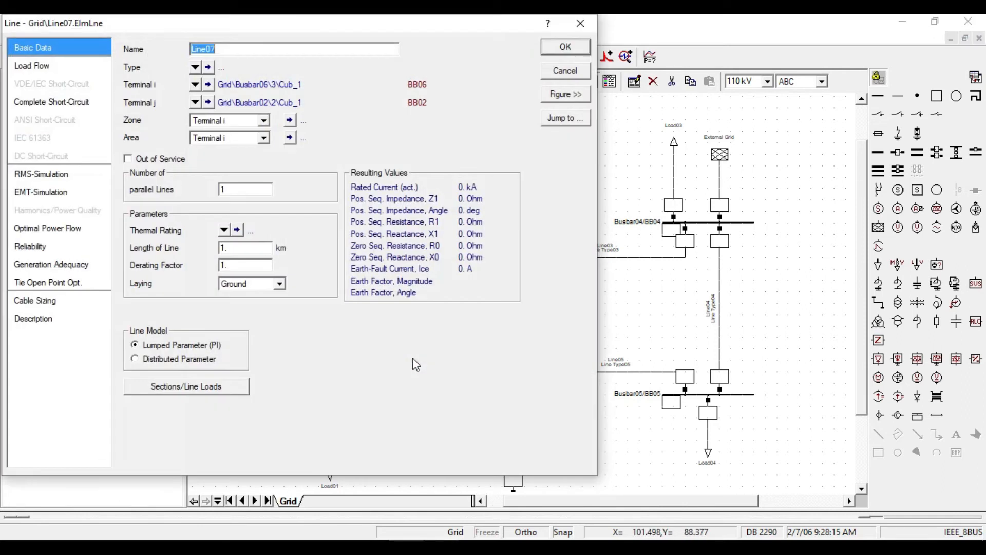
click(200, 69)
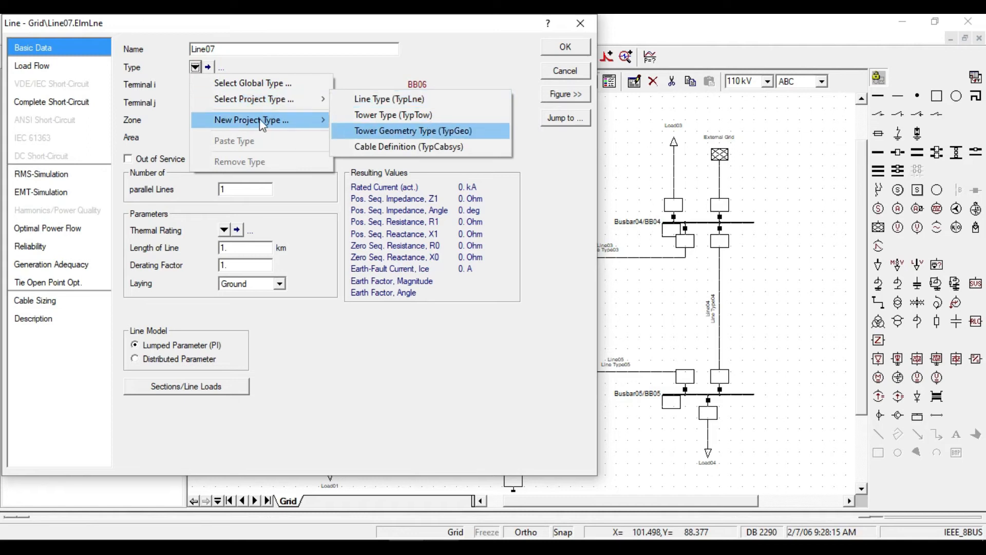
click(380, 120)
click(267, 77)
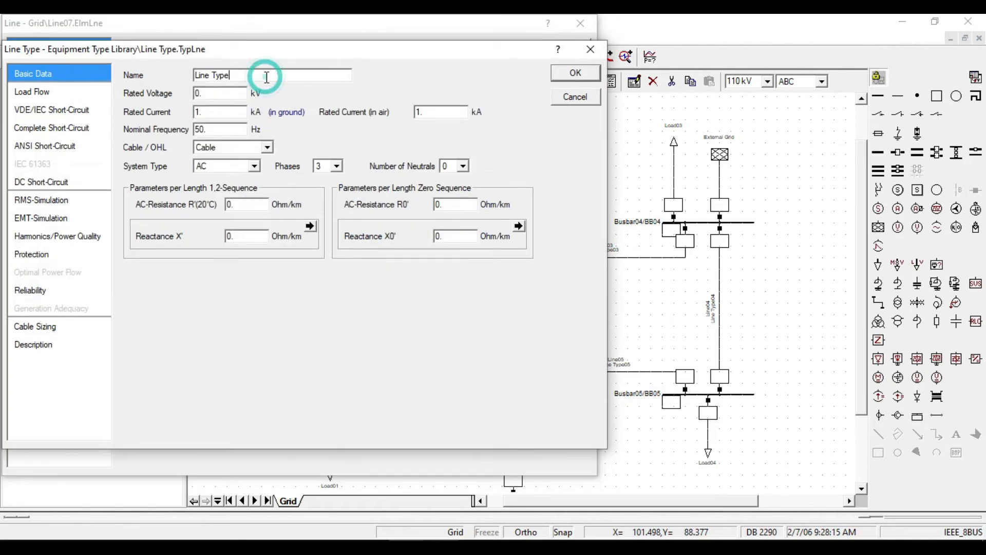
text(0)
drag(271, 56, 271, 113)
text(7)
Set Line Type07's rated voltage to 150 kV and make it an overhead line
click(224, 152)
text(45)
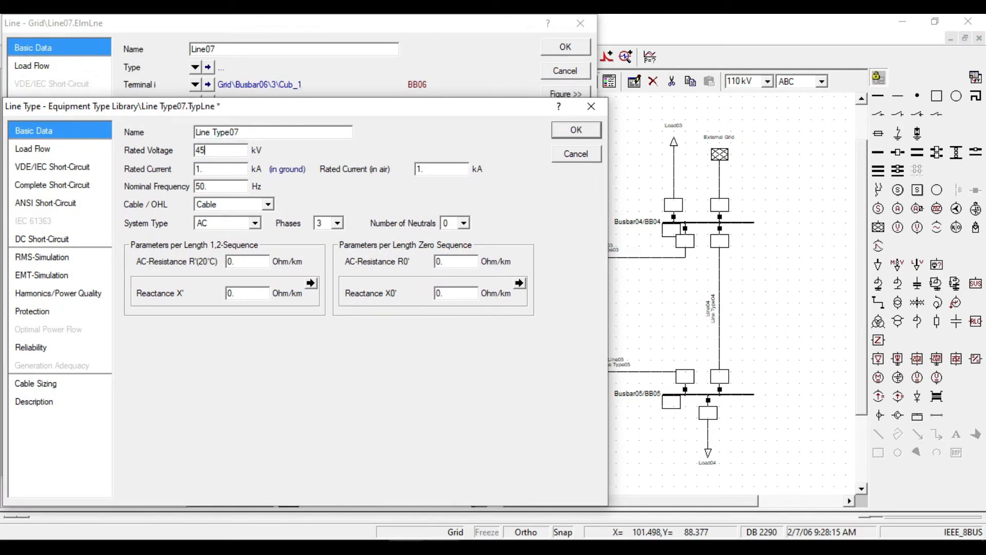
click(223, 204)
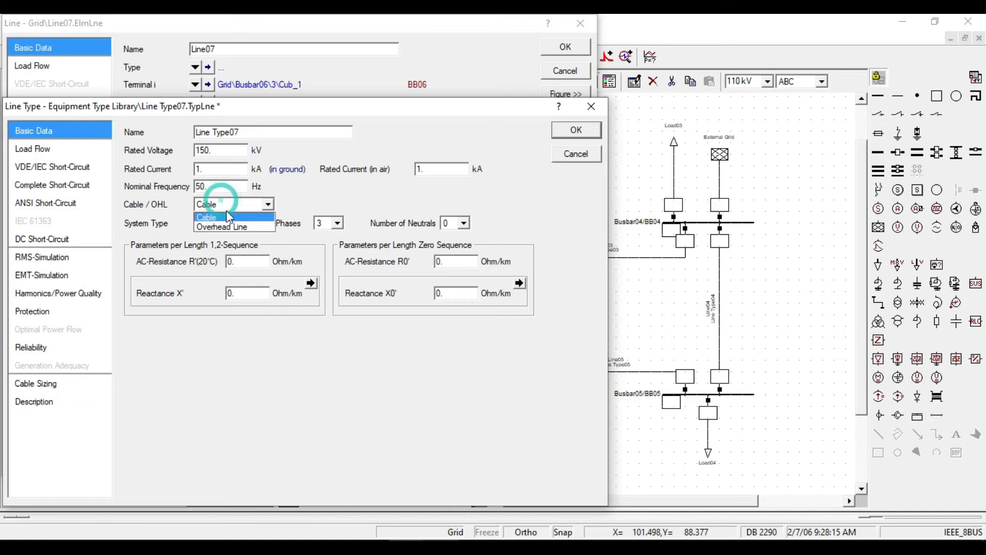
click(221, 221)
Copy the 2-6 resistance of 0.0044 from Excel into Line Type07's AC resistance R' and set its reactance X' to 0.05 Ohm/km
click(247, 262)
click(442, 547)
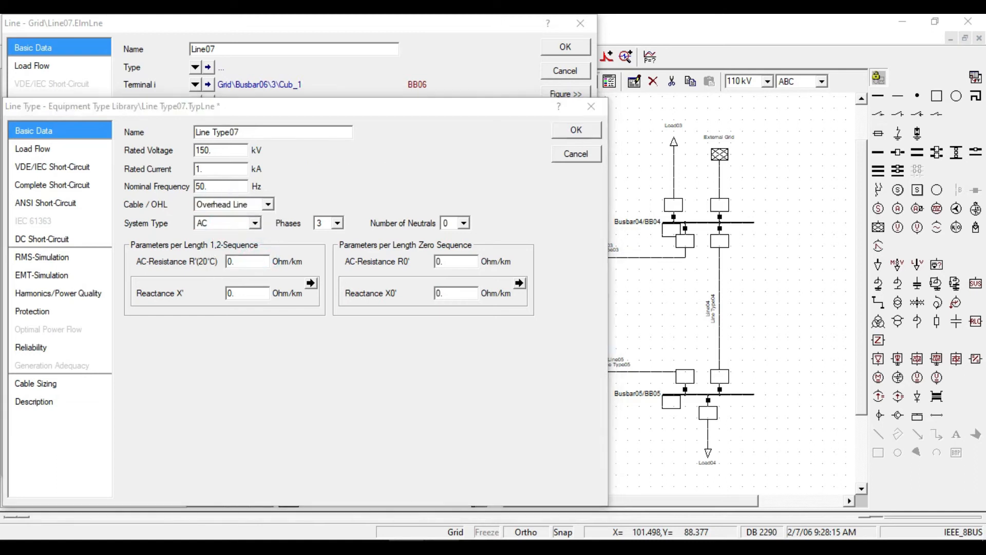
click(182, 346)
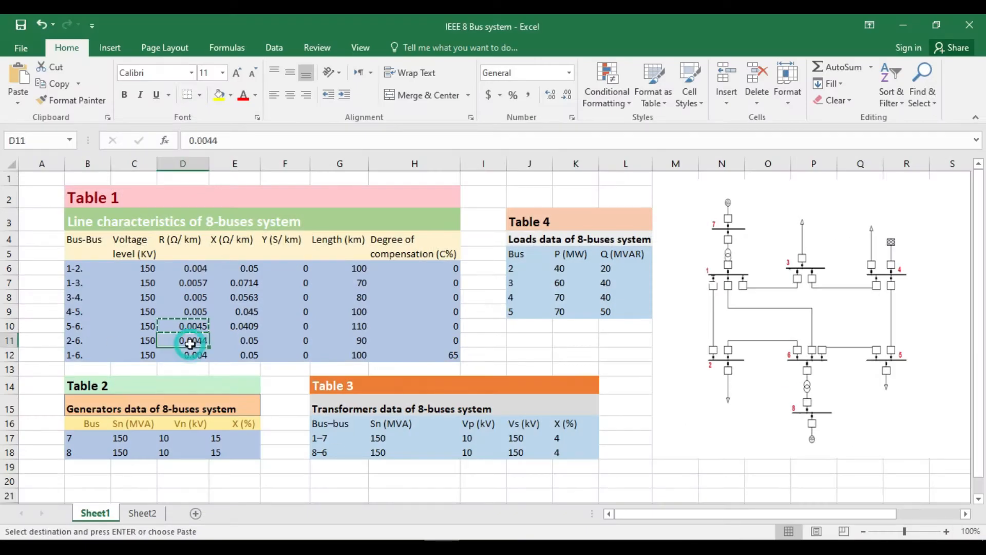
right_click(192, 346)
click(232, 64)
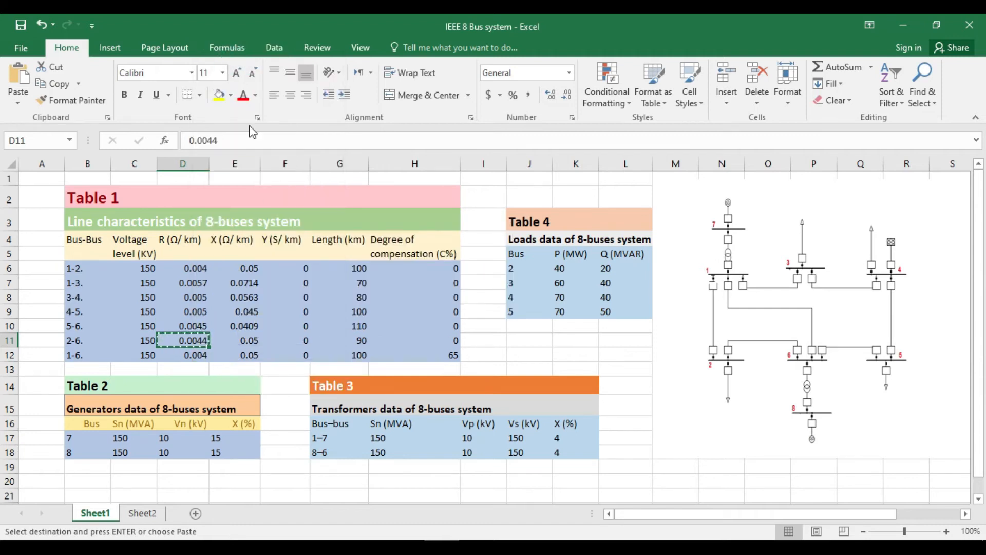
click(254, 343)
click(407, 546)
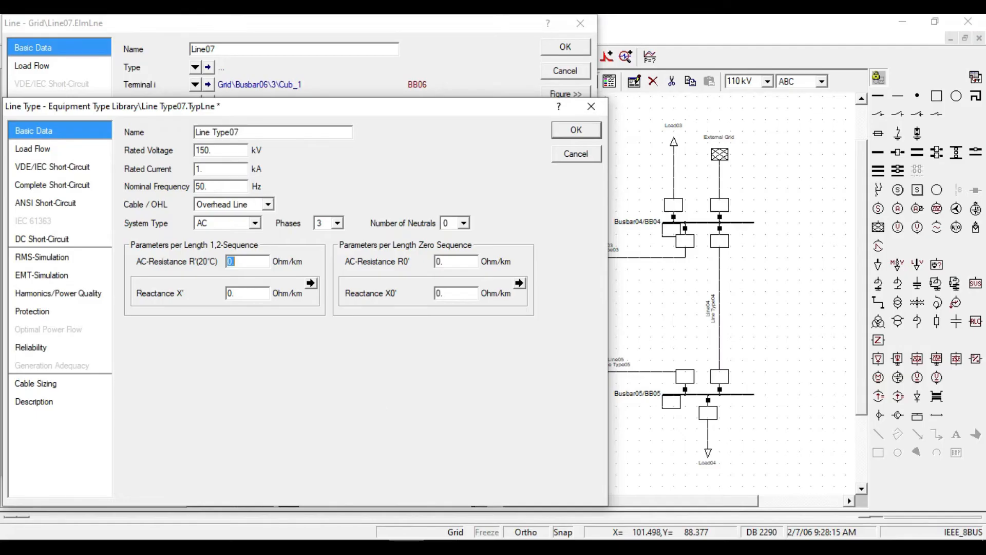
key(Tab)
Set Line Type07's zero-sequence resistance to 0.0132 and reactance to 0.15 Ohm/km, and accept the line type
click(452, 261)
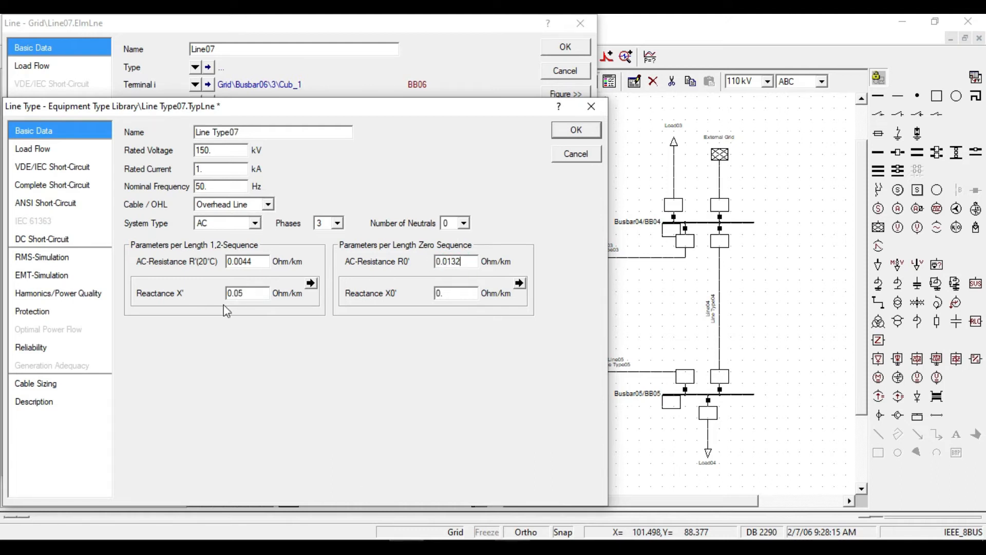
click(452, 293)
click(577, 131)
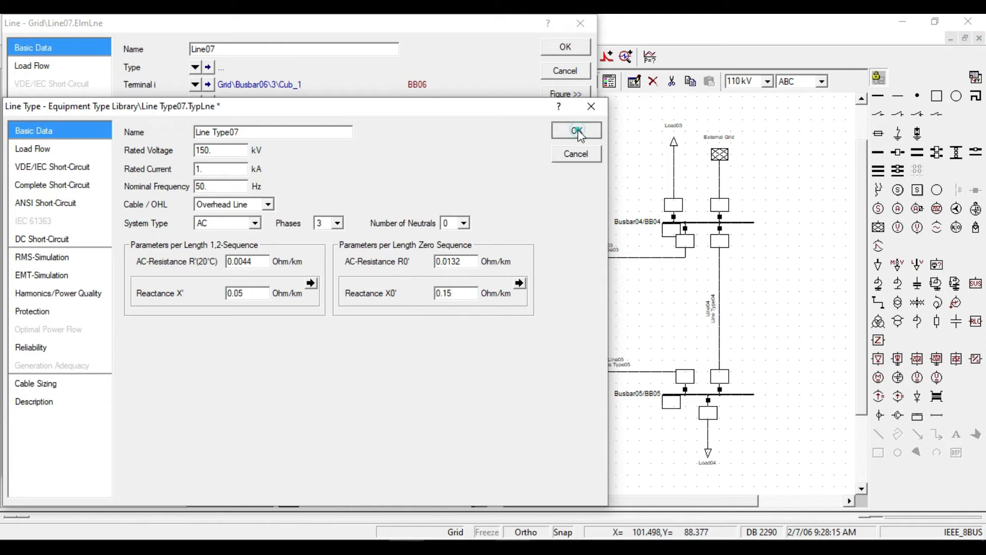
Look up the length for line 2-6 in the Excel table, set Line07's length to 90 km and accept the line data
click(251, 247)
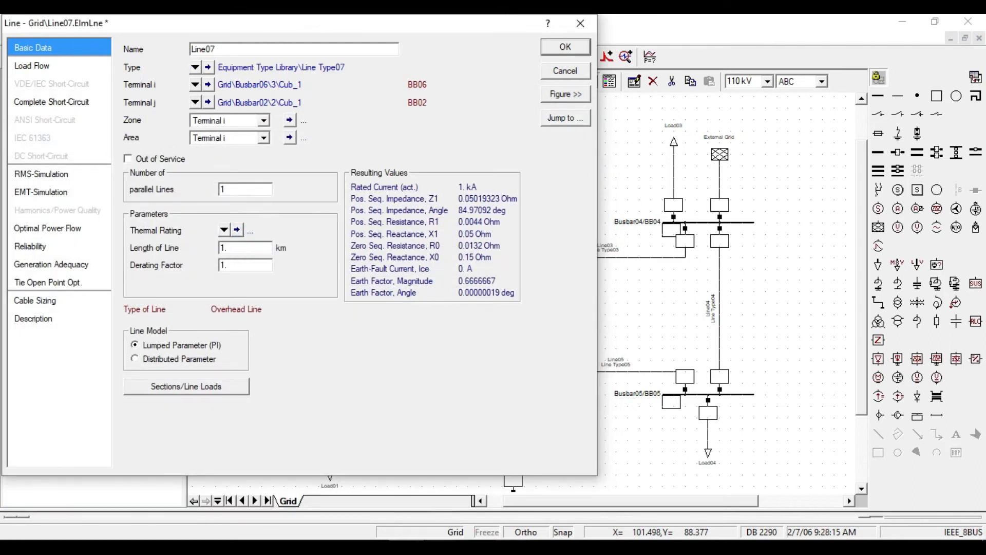
key(alt+Tab)
click(355, 341)
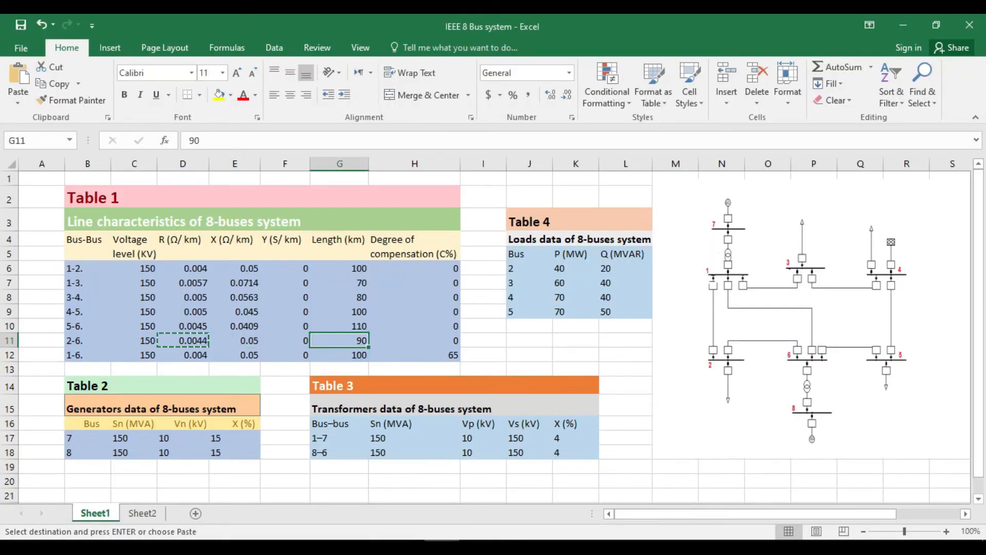
key(alt+Tab)
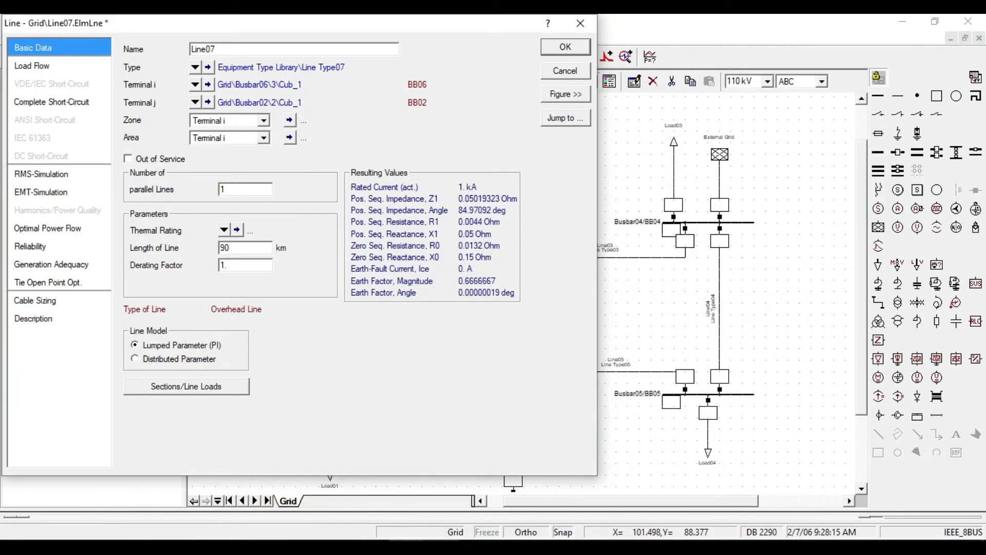
click(552, 48)
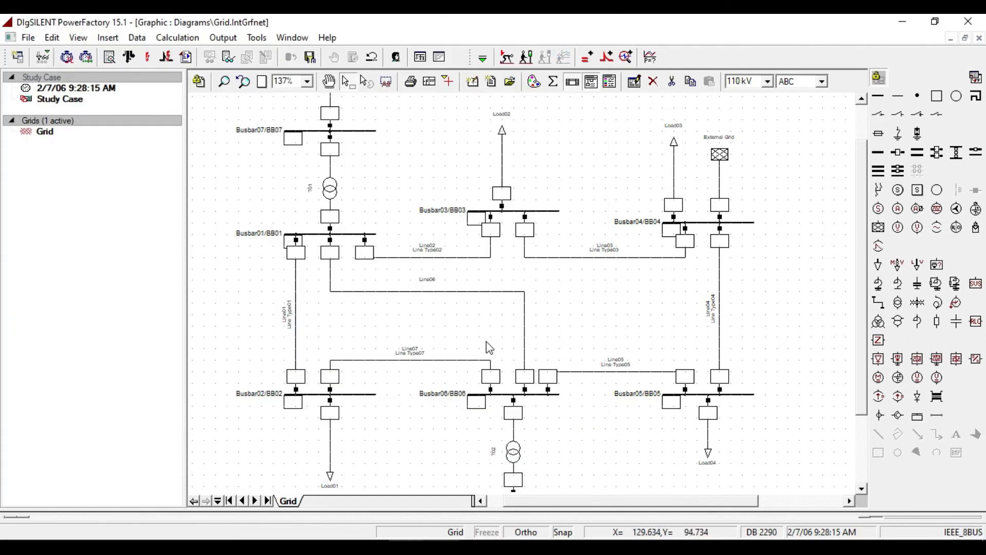
Create a new project line type for Line06 between busbars 1 and 6, and name it Line Type06
double_click(456, 296)
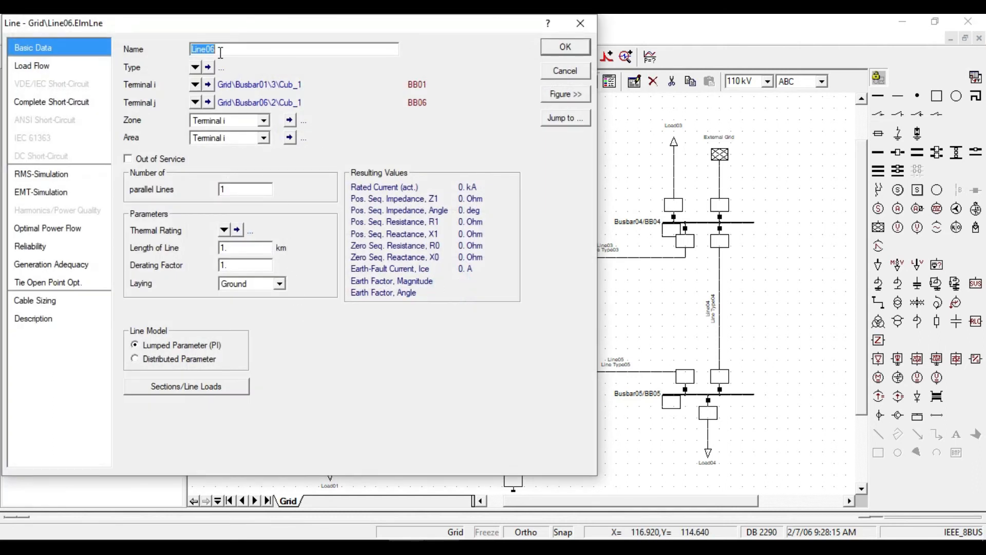
click(195, 67)
mouse_move(233, 99)
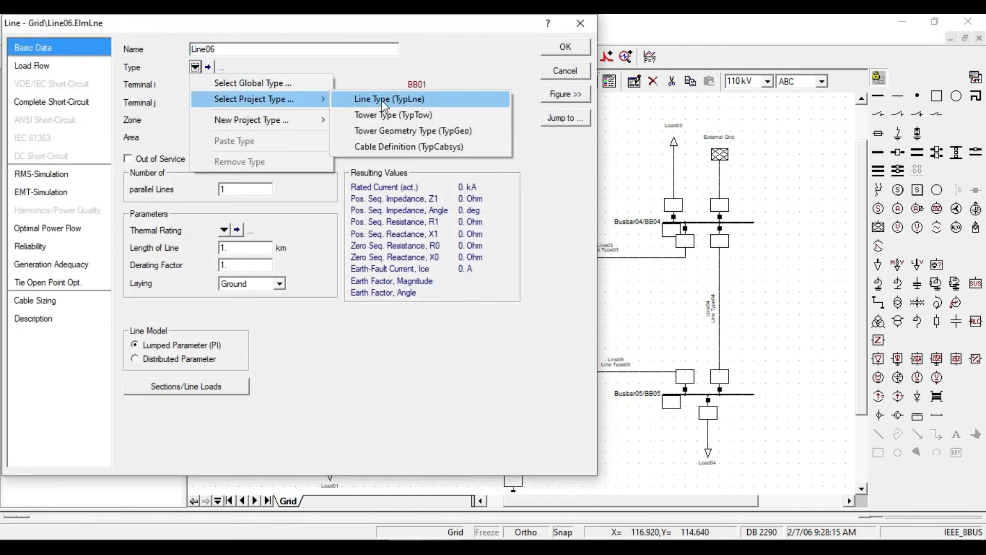
mouse_move(261, 119)
click(384, 120)
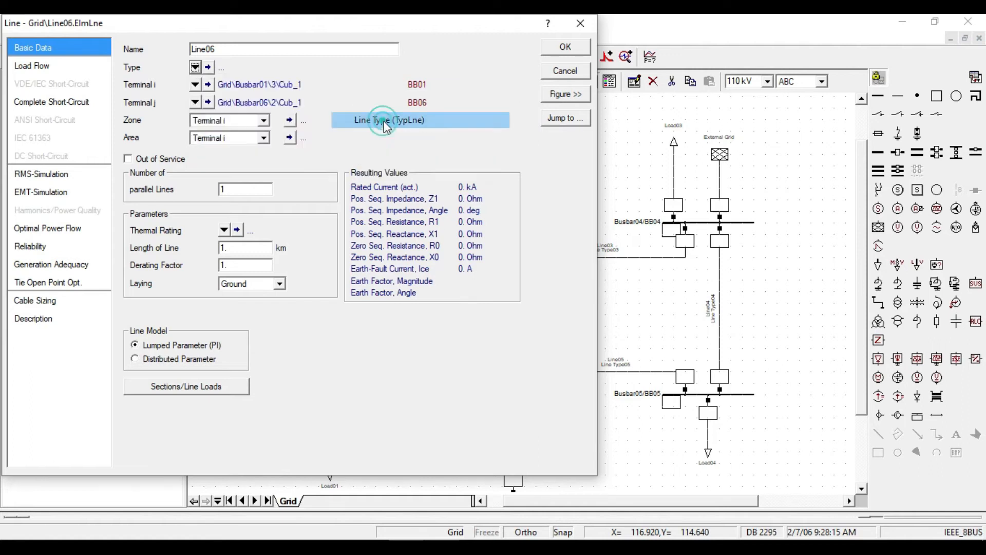
click(253, 76)
text(06)
Set Line Type06's rated voltage to 150 kV and make it an overhead line
click(222, 93)
drag(222, 93, 142, 104)
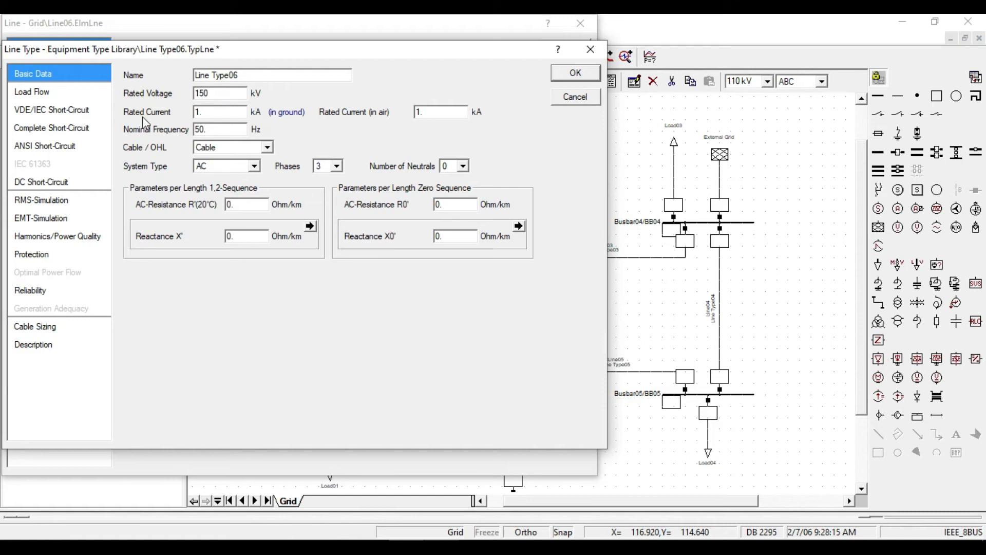
click(224, 147)
click(229, 164)
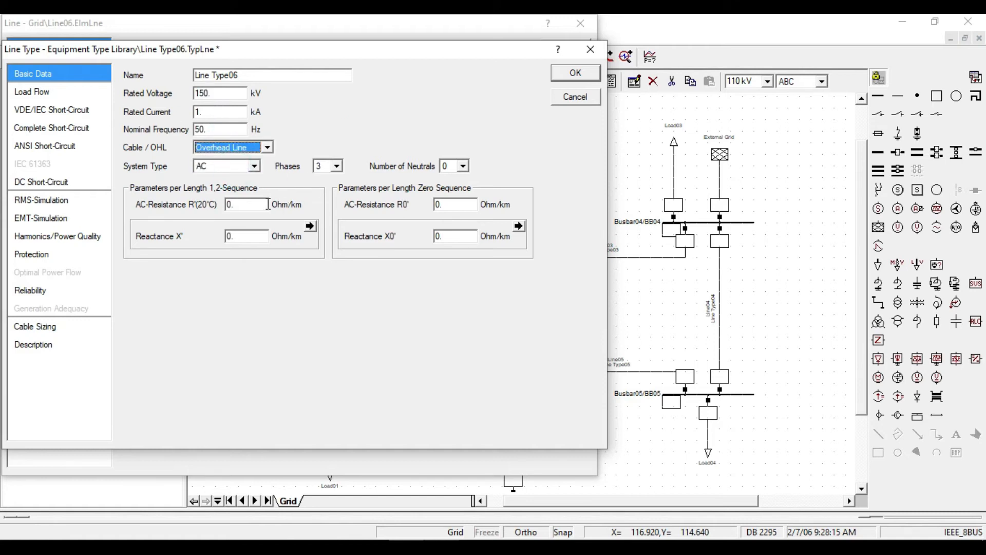
Copy the 1-6 resistance of 0.004 from Excel into Line Type06's AC resistance R' and set its reactance X' to 0.05 Ohm/km
click(441, 547)
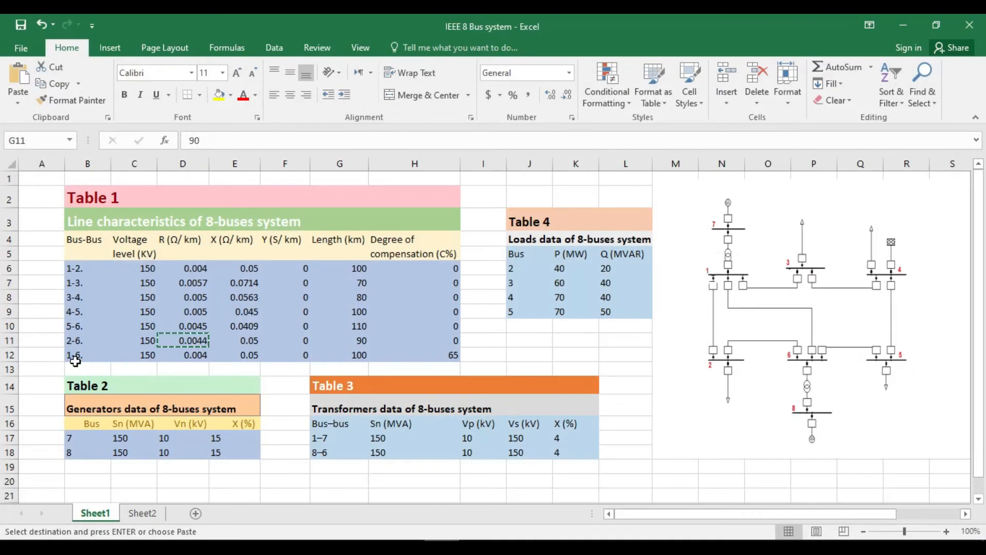
click(192, 359)
right_click(195, 358)
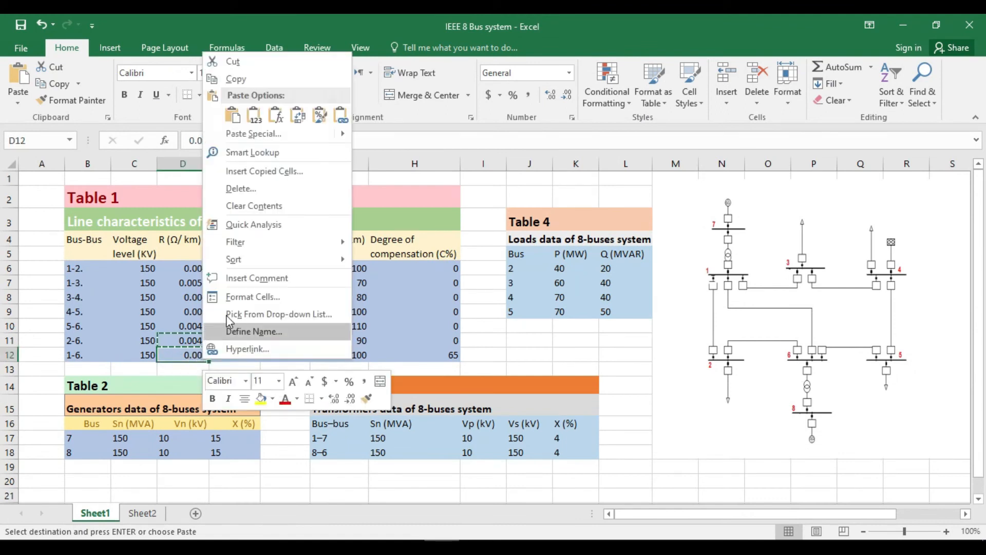
click(229, 75)
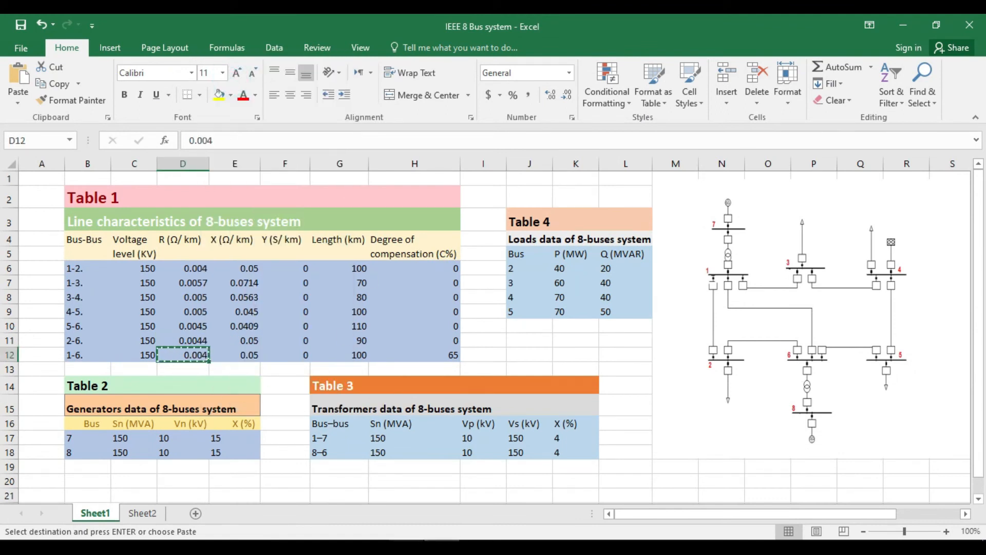
click(406, 547)
drag(242, 204, 177, 201)
key(ctrl+v)
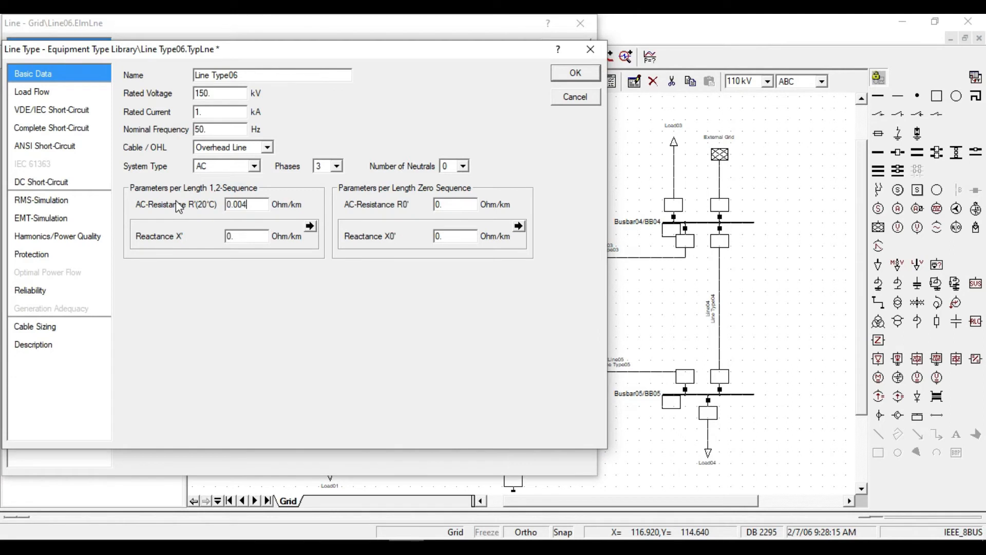
click(246, 236)
Set Line Type06's zero-sequence resistance to 0.012 and reactance to 0.15 Ohm/km, and accept the line type
click(443, 204)
drag(448, 237, 405, 246)
click(575, 72)
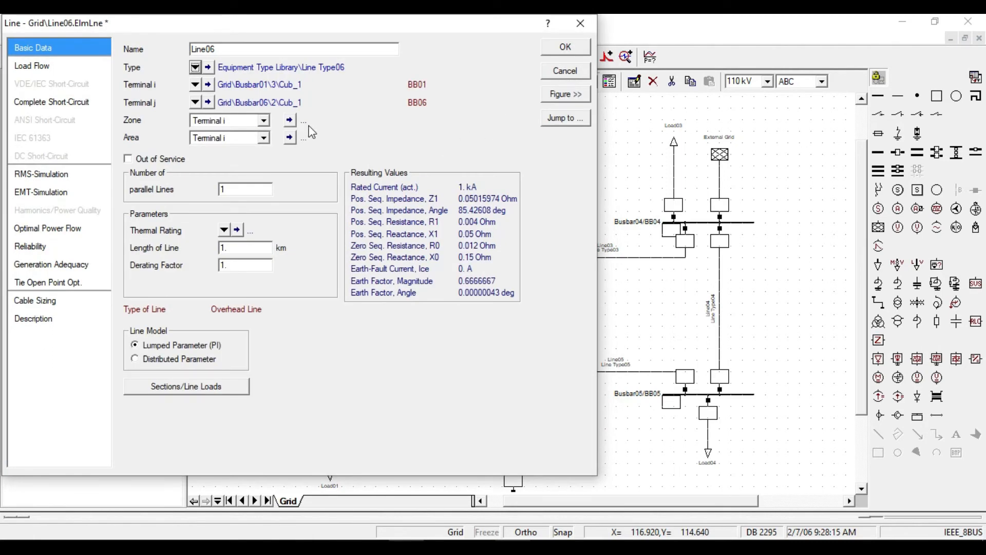
Look up the length for line 1-6 in the Excel table, set Line06's length to 100 km and accept the line data
key(alt+Tab)
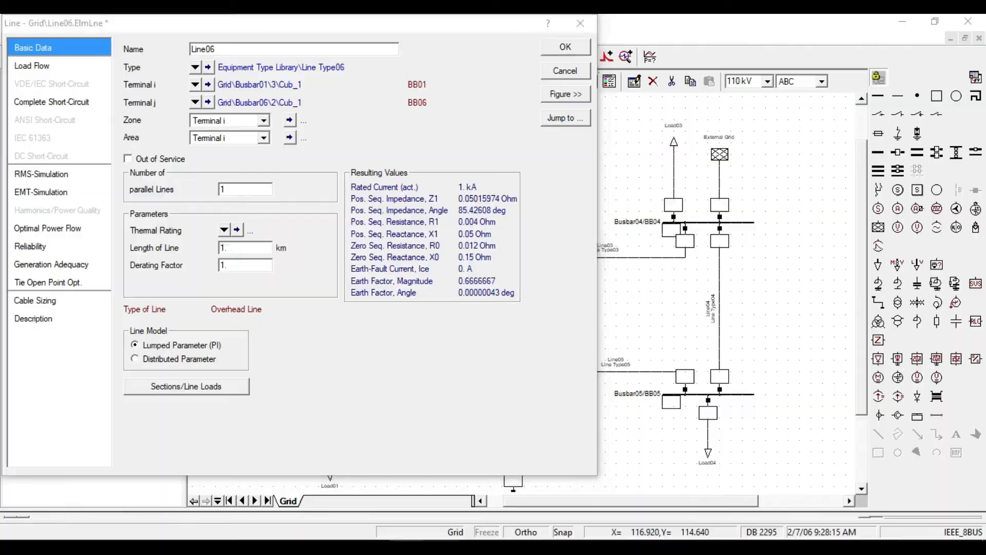
click(359, 355)
click(444, 546)
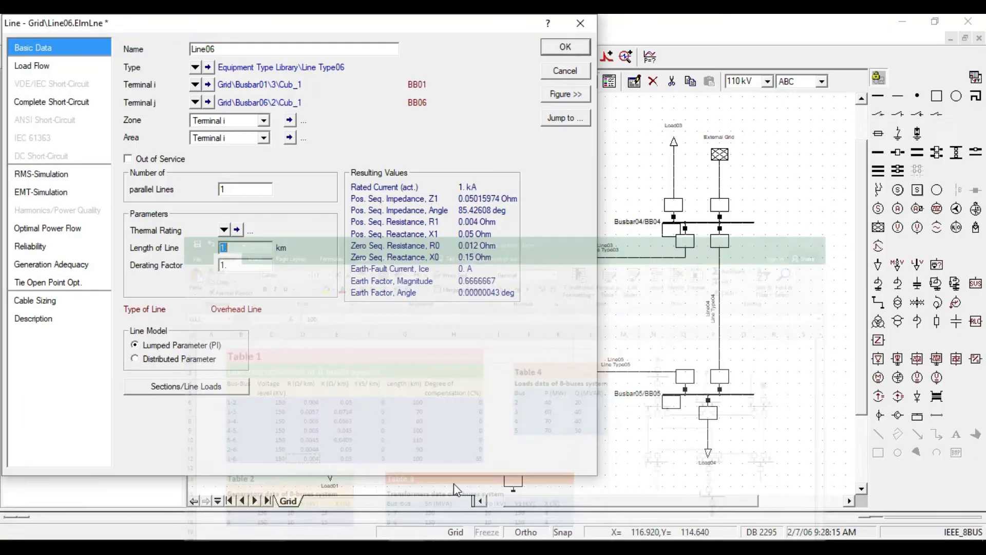
text(100)
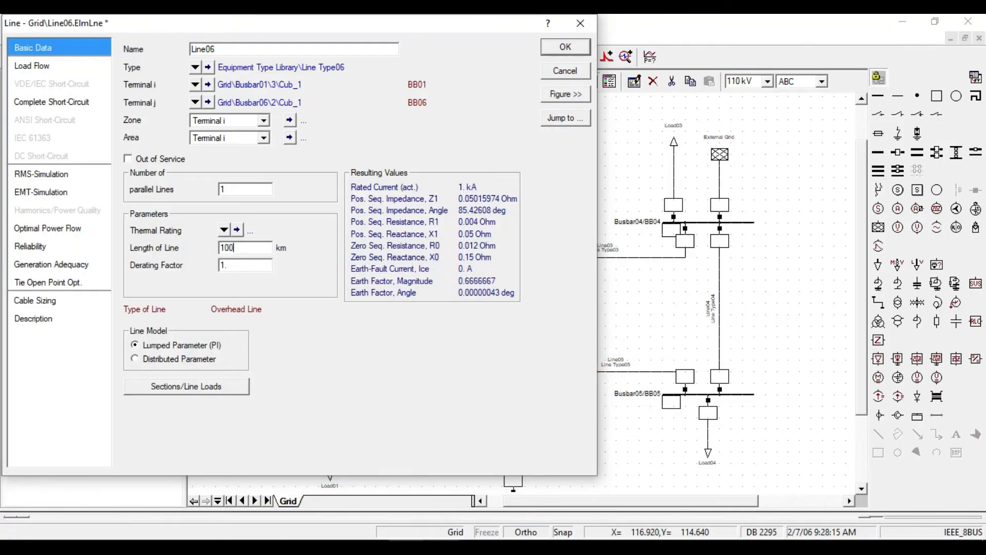
click(565, 52)
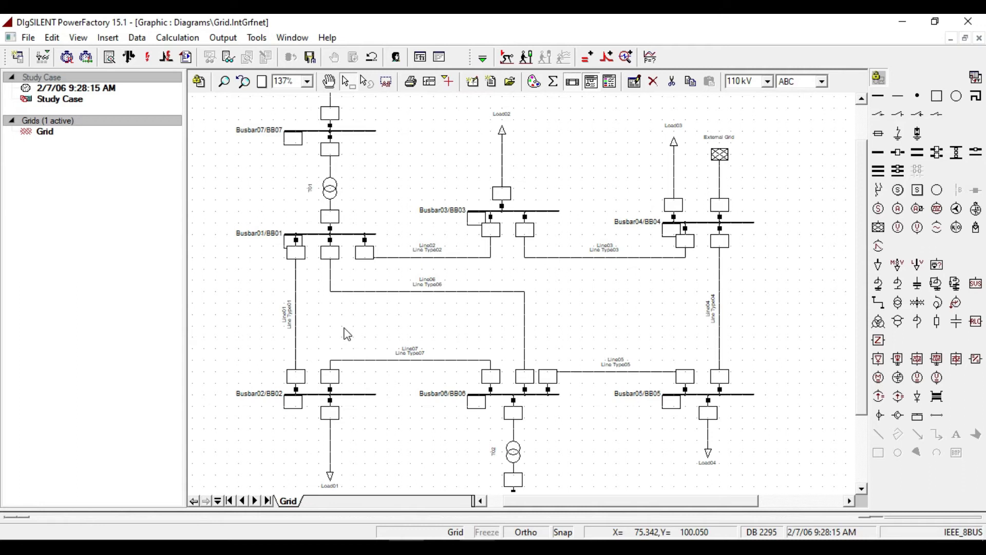
Create a new project busbar type for terminal BB01, named Busbar Type01, with a nominal voltage of 150 kV
click(349, 234)
double_click(349, 234)
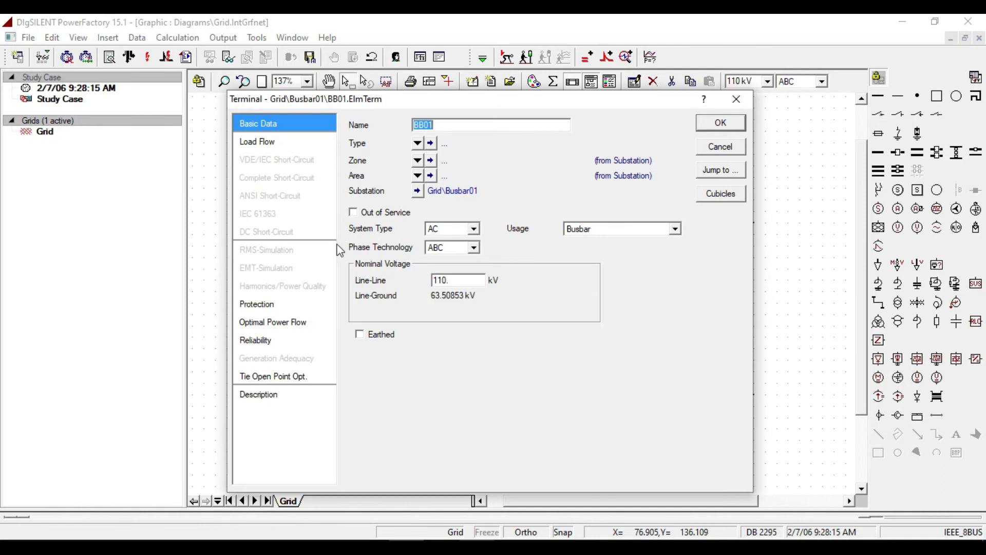
click(418, 144)
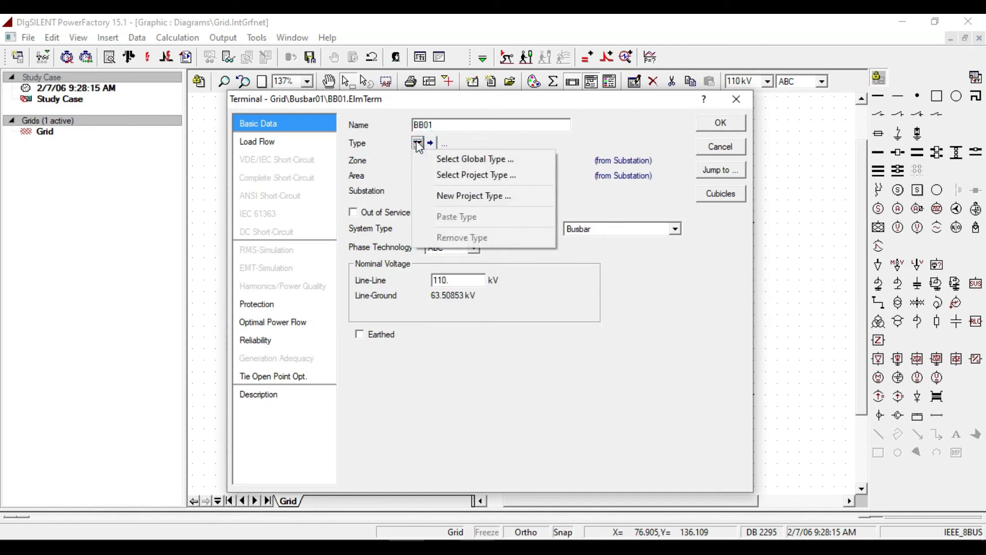
click(403, 146)
click(418, 144)
click(451, 195)
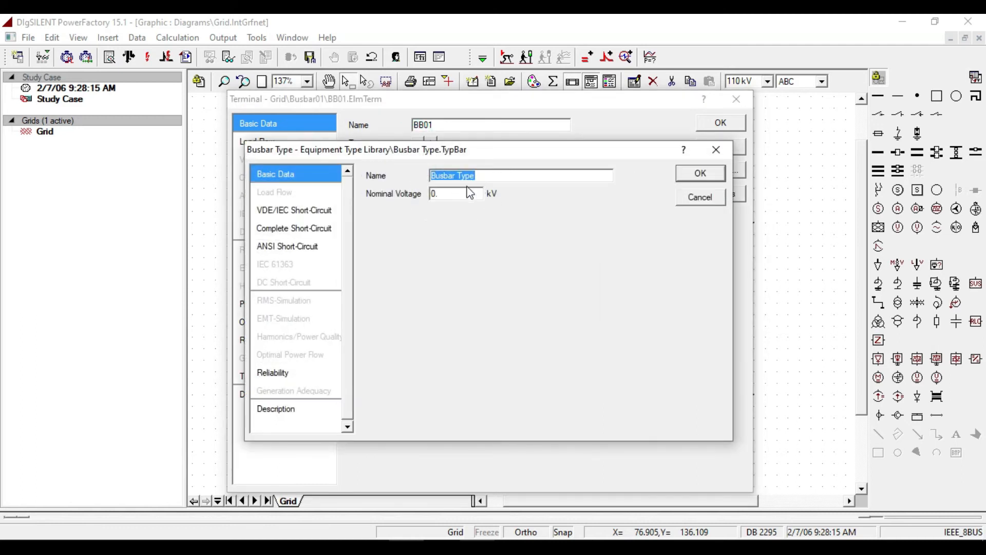
click(492, 177)
text(01)
drag(465, 199, 419, 194)
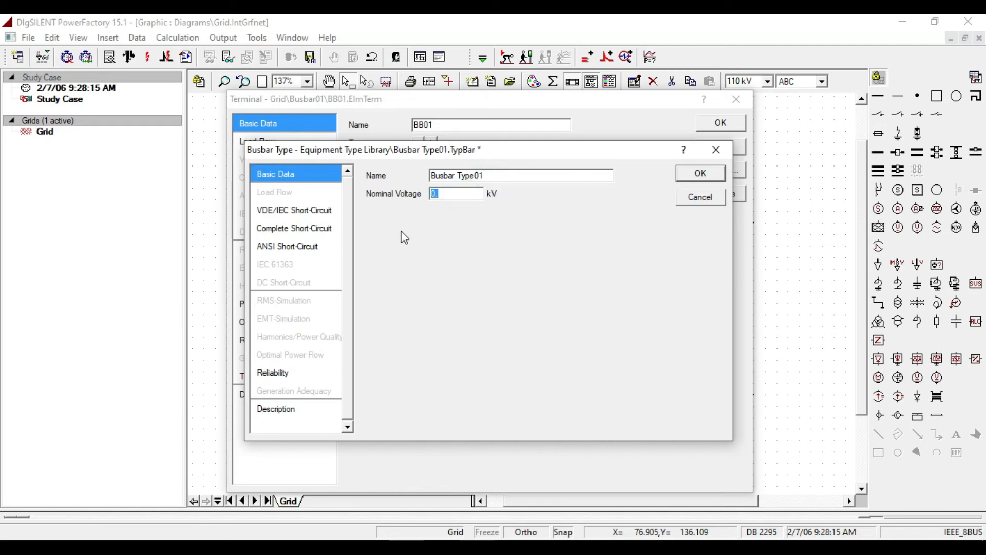
text(150)
click(700, 173)
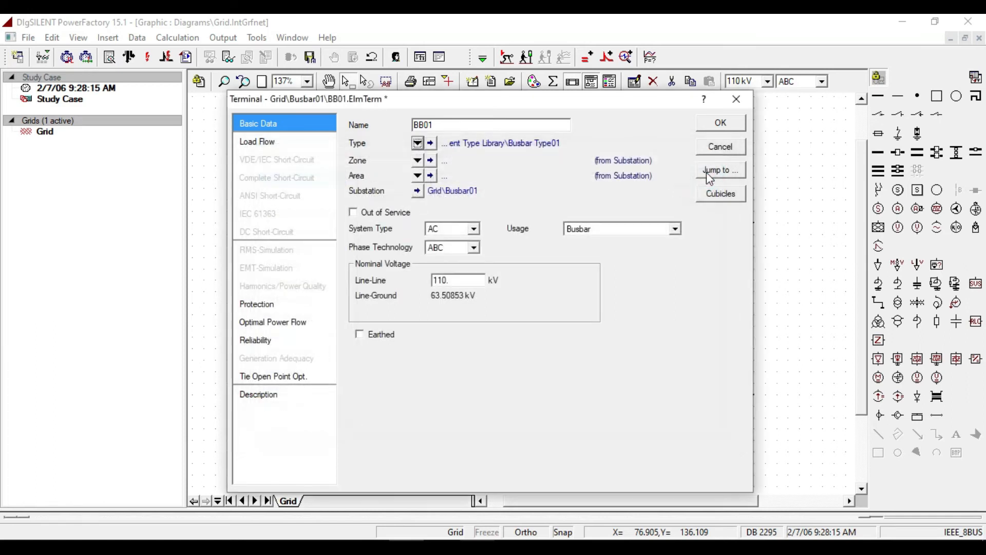
Change BB01's line-line nominal voltage, accept the terminal data and apply the change to all internal terminals of substation Busbar01
double_click(464, 280)
text(1)
click(715, 120)
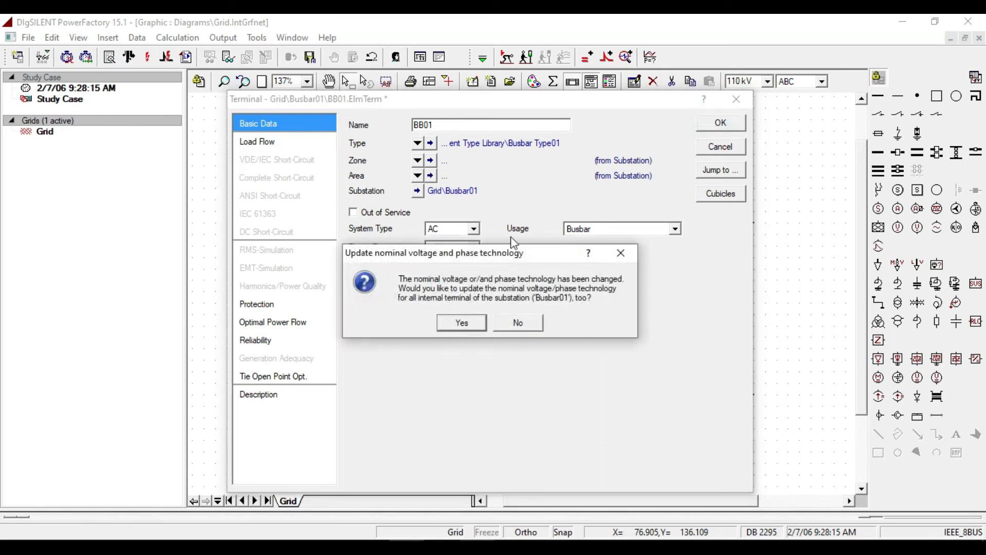
click(462, 323)
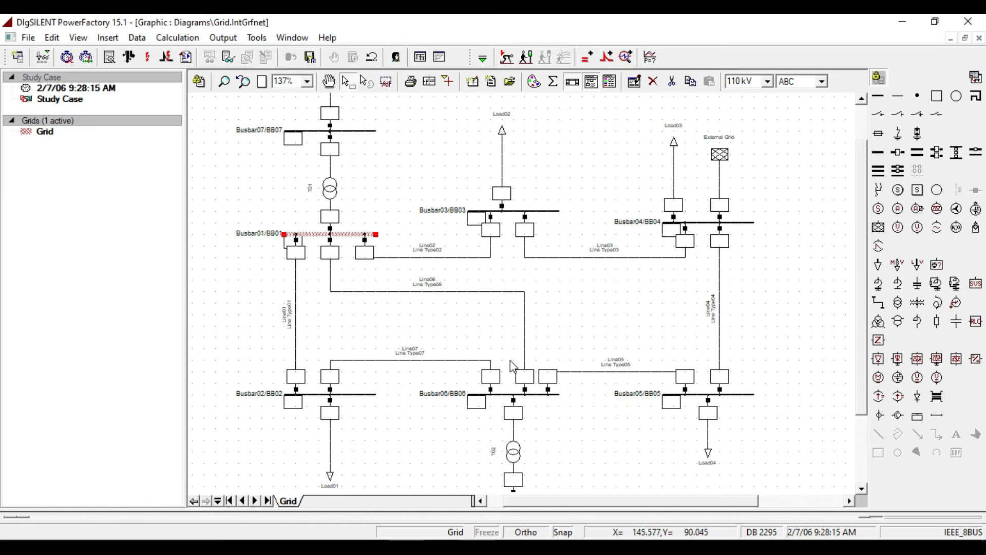
double_click(314, 394)
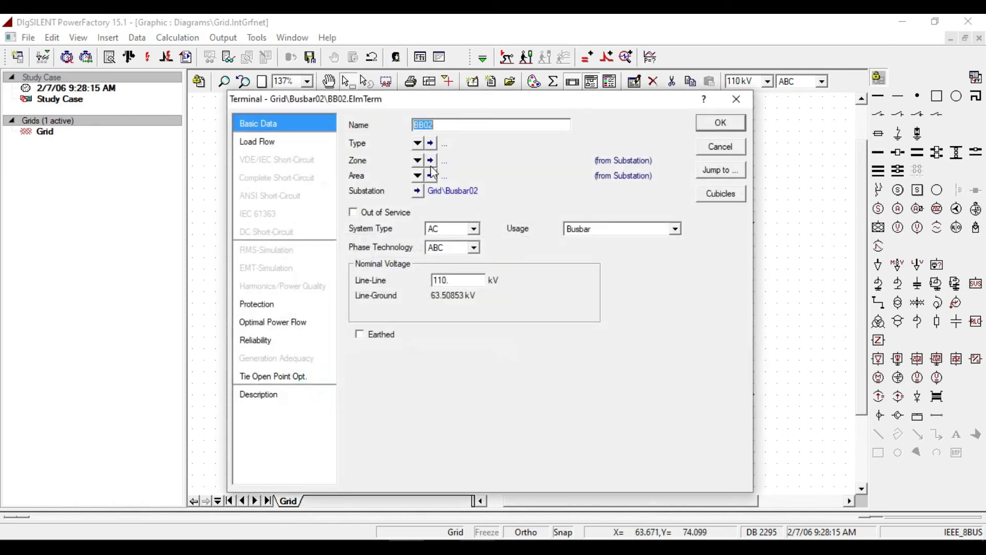
click(417, 144)
click(446, 175)
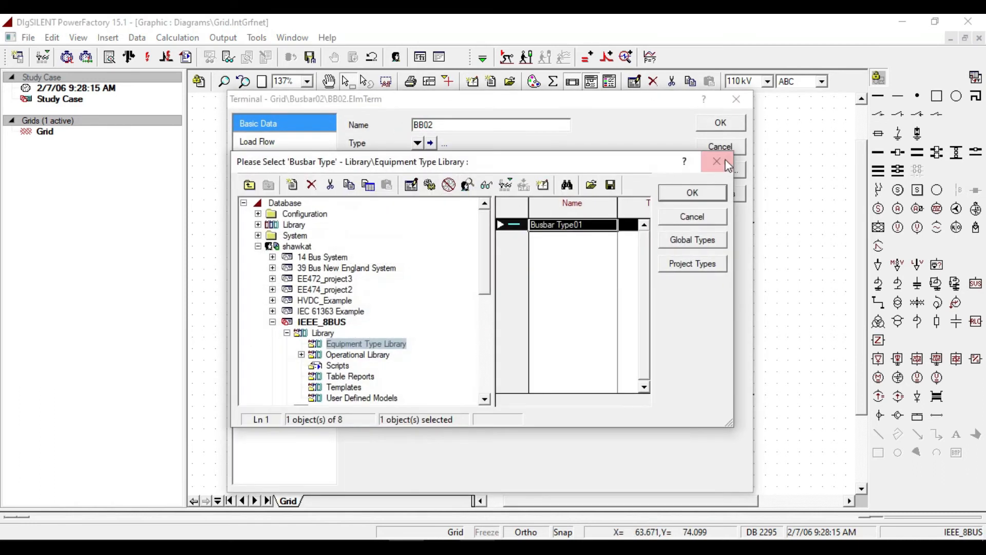
click(715, 163)
click(737, 99)
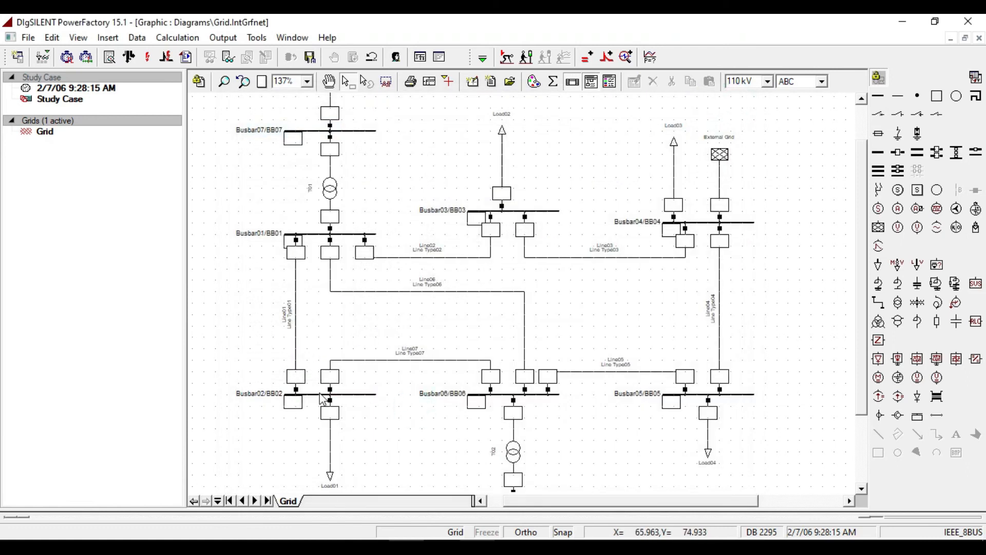
Create a new project busbar type for terminal BB02, named Busbar Type02, with a nominal voltage of 150 kV
double_click(332, 394)
click(417, 143)
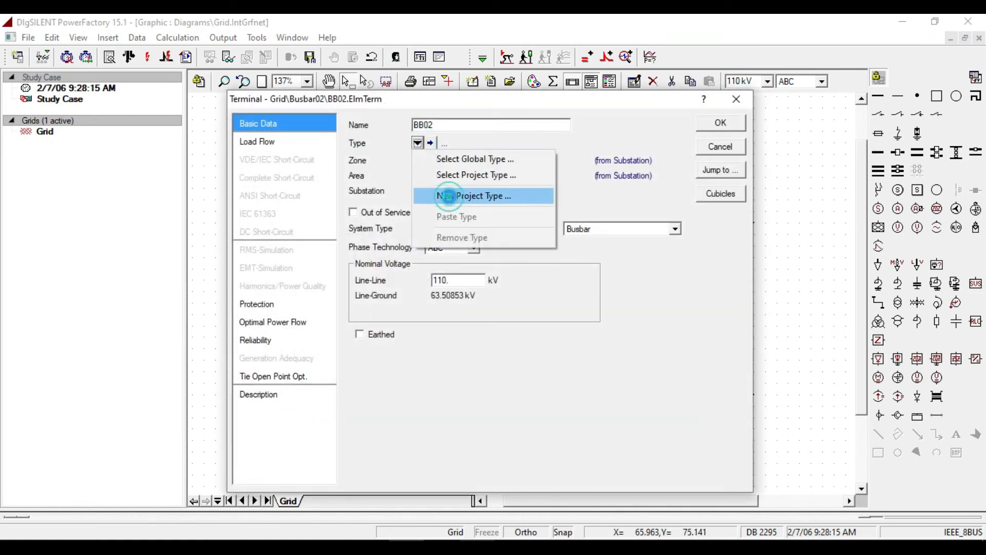
click(457, 195)
click(495, 175)
text(02)
key(Tab)
text(150)
click(691, 177)
Set BB02's line-line nominal voltage to 150 kV, accept it and update all internal terminals of substation Busbar02
double_click(449, 280)
text(150)
click(721, 123)
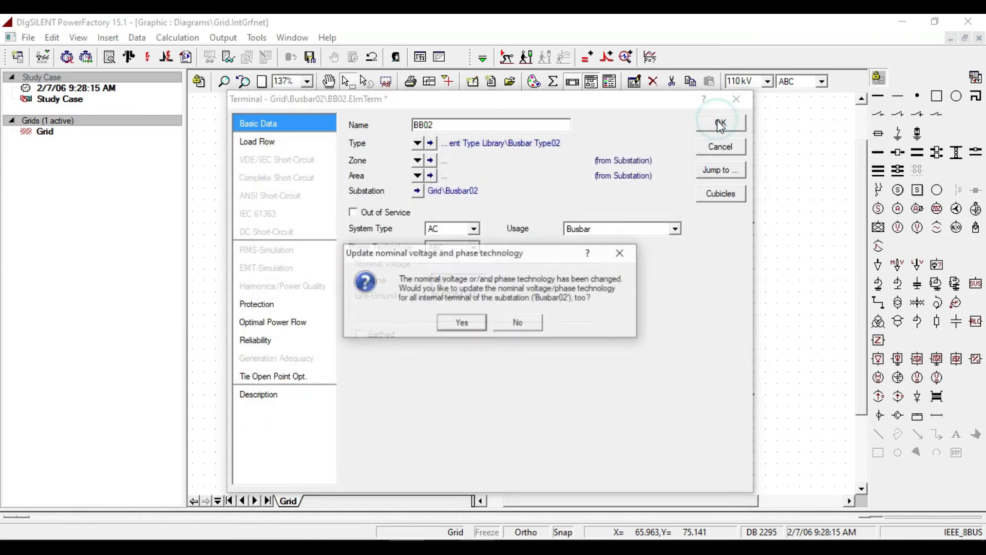
click(464, 323)
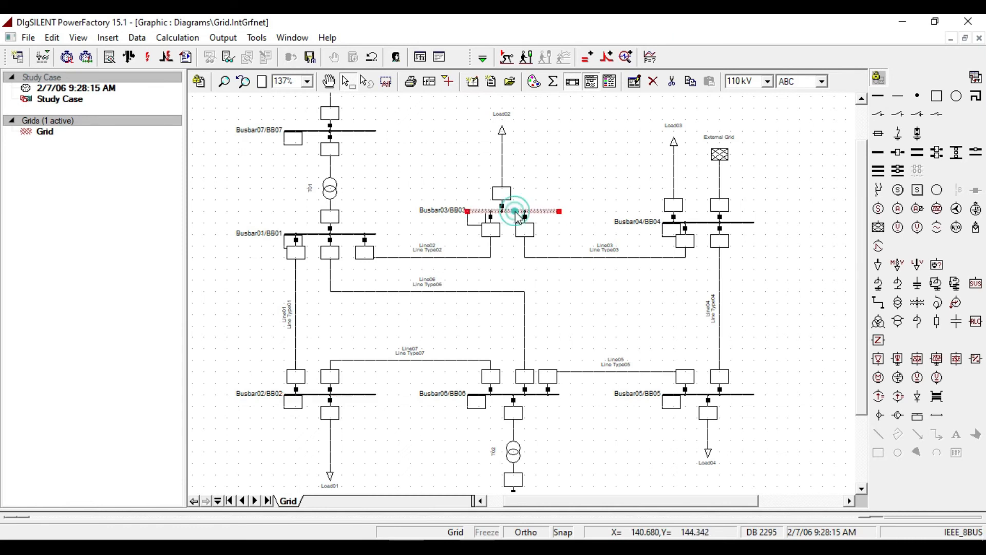
Create a new project busbar type for terminal BB03, named Busbar Type03, with a nominal voltage of 150 kV
double_click(513, 211)
click(419, 139)
click(483, 193)
click(493, 180)
text(0)
double_click(479, 199)
text(150)
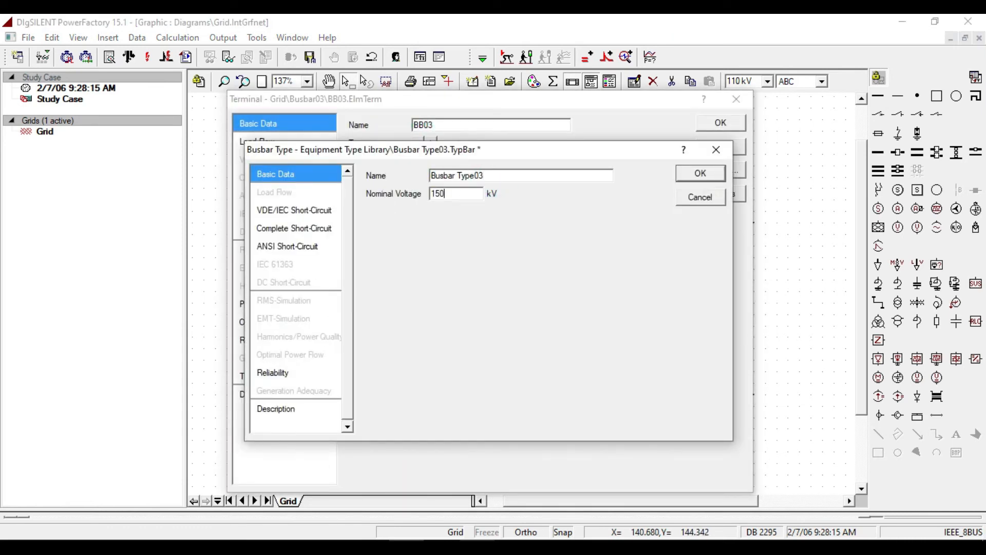
click(692, 176)
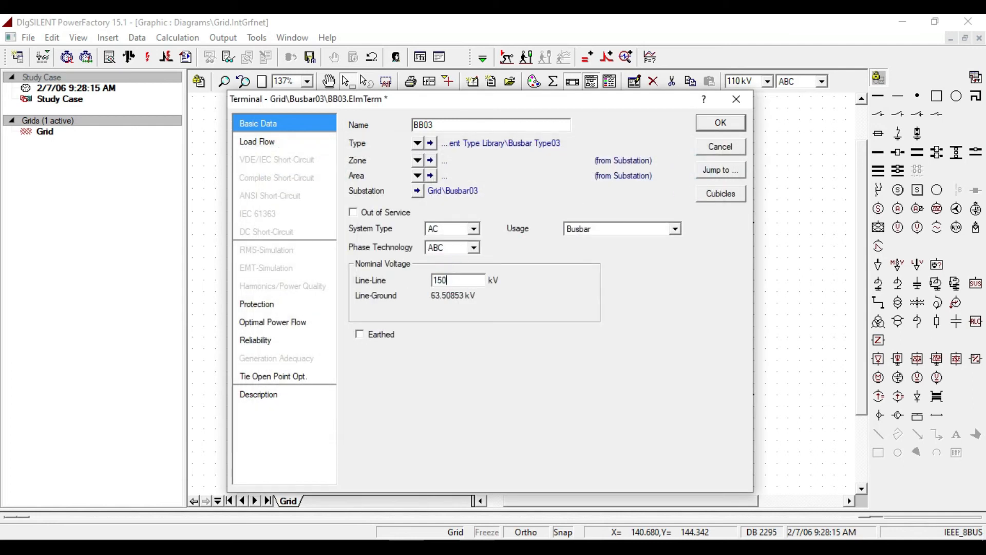
Accept BB03's terminal data with a 150 kV line-line nominal voltage and update all internal terminals of substation Busbar03
click(718, 124)
click(457, 322)
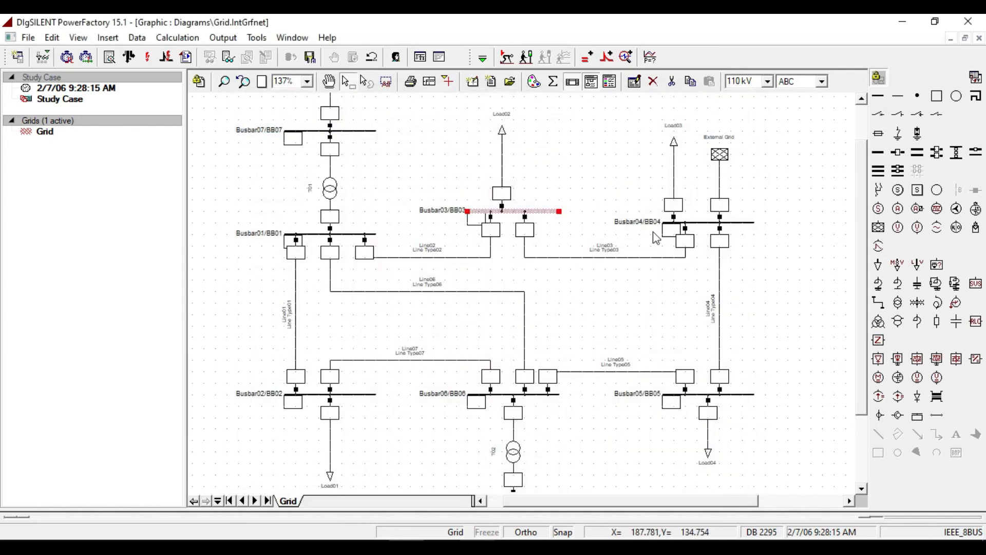
Create a new project busbar type for terminal BB04, named Busbar Type04, and enter its nominal voltage
double_click(701, 225)
click(419, 145)
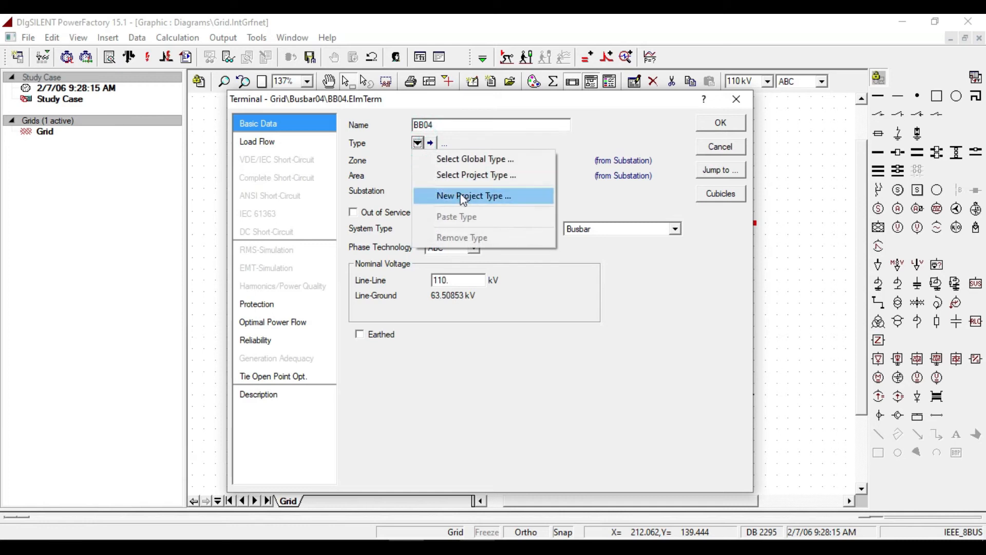
click(462, 197)
click(522, 175)
drag(462, 195, 335, 210)
text(15)
click(687, 179)
Set BB04's line-line nominal voltage to 150 kV, accept it and update all internal terminals of substation Busbar04
double_click(452, 280)
text(150)
click(722, 125)
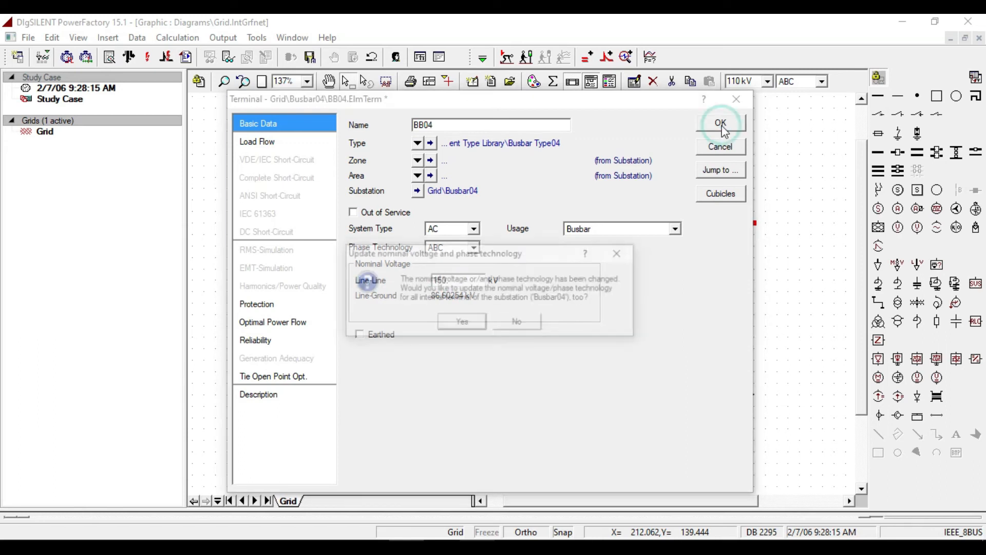
click(463, 324)
Create a new project busbar type for terminal BB05, named Busbar Type05, with a nominal voltage of 150 kV
double_click(700, 396)
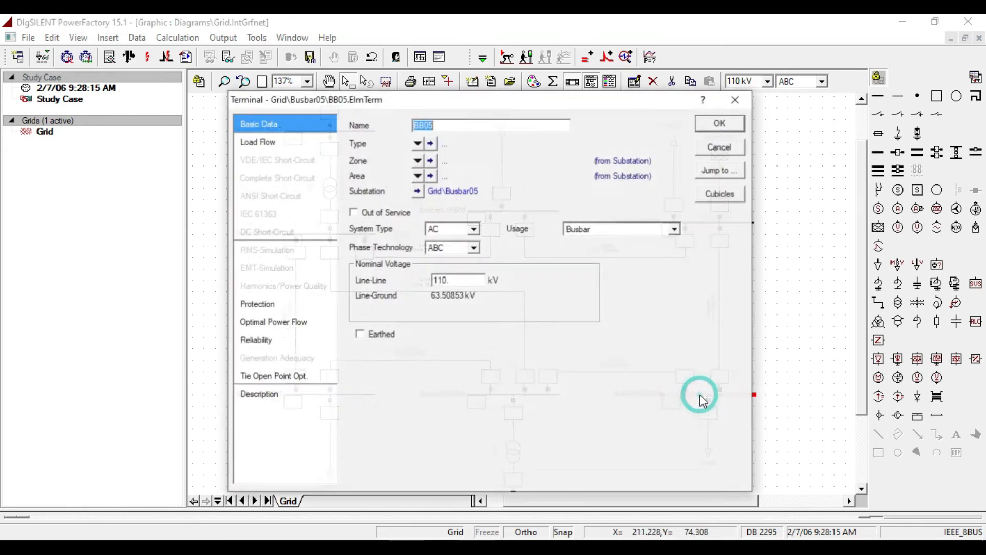
click(428, 141)
click(465, 194)
click(514, 178)
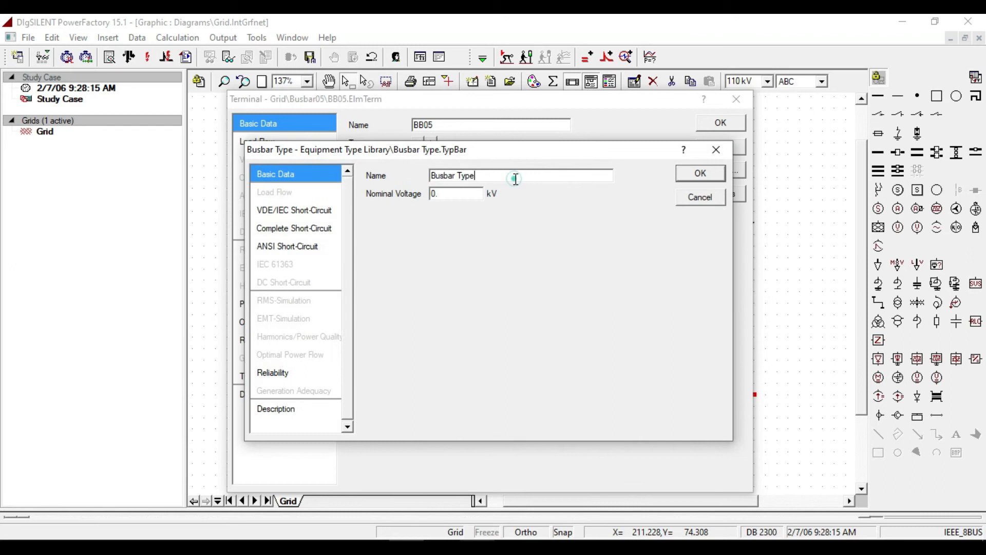
text(05)
double_click(452, 195)
text(15)
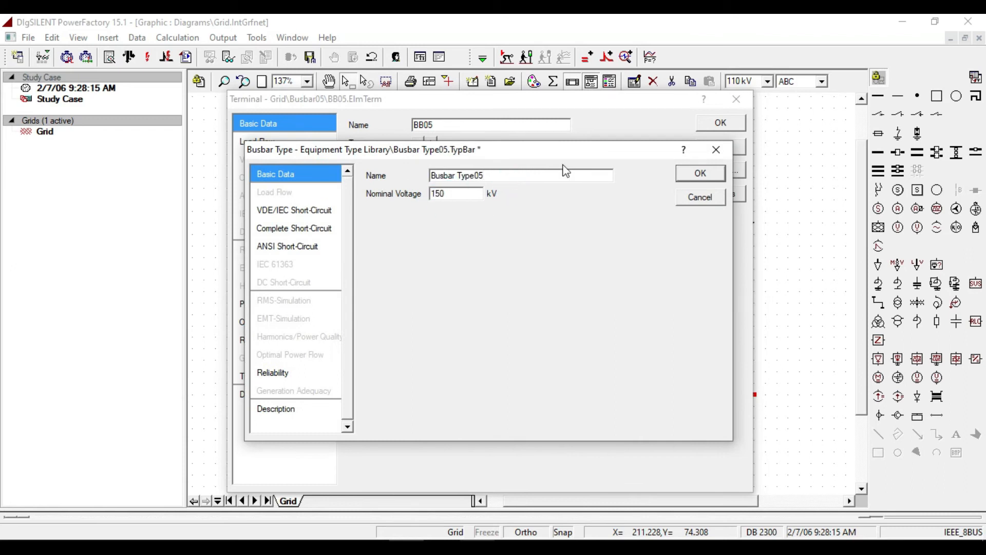
click(700, 173)
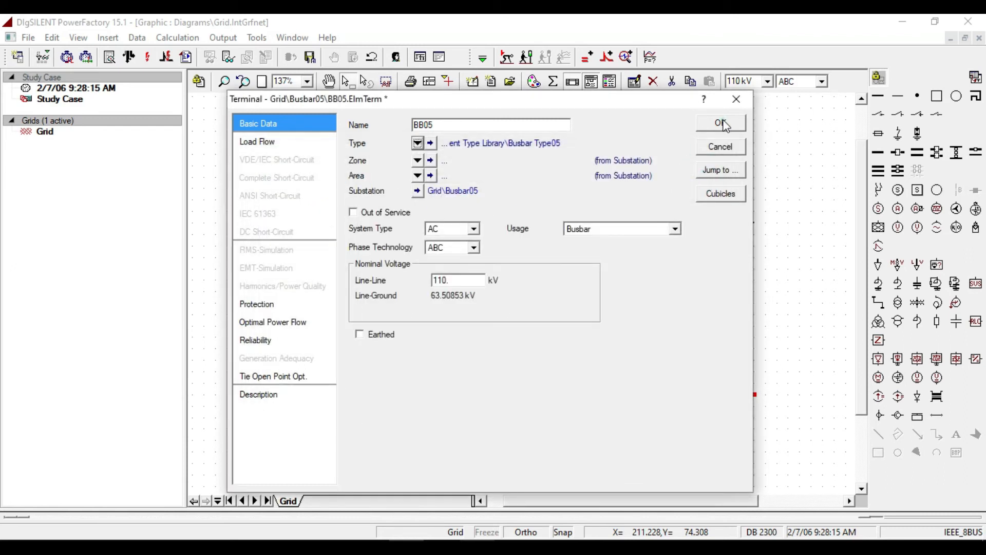
Set BB05's line-line nominal voltage to 150 kV, accept it and update all internal terminals of substation Busbar05
double_click(457, 280)
text(150)
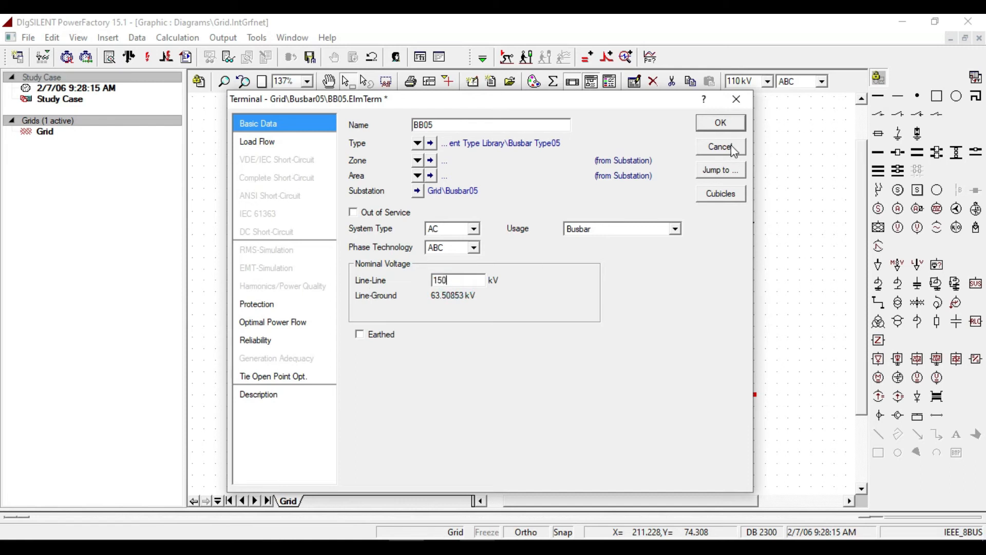
click(722, 128)
click(472, 324)
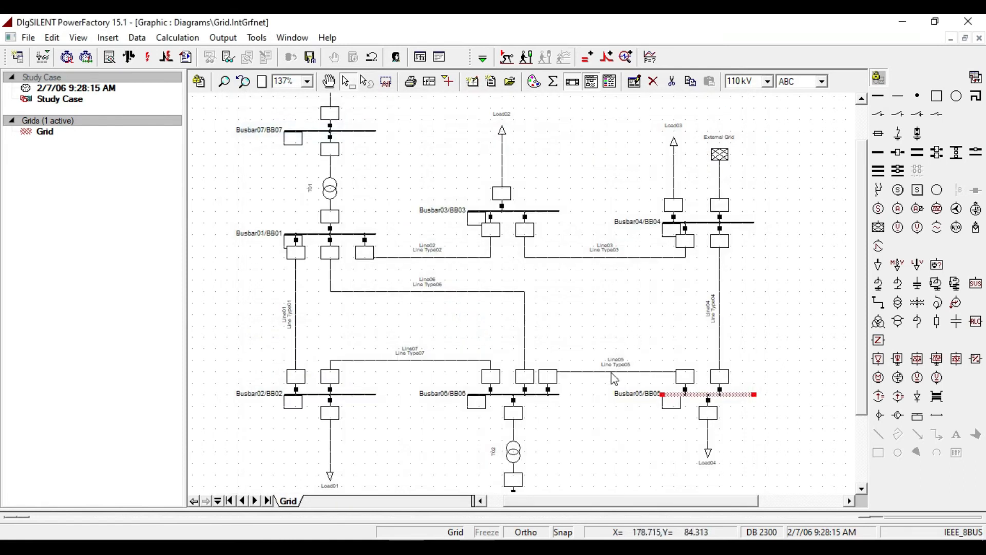
Create a new project busbar type for terminal BB06, named Busbar Type06, and enter its nominal voltage
scroll(607, 383, down, 2)
click(540, 346)
double_click(542, 351)
click(414, 140)
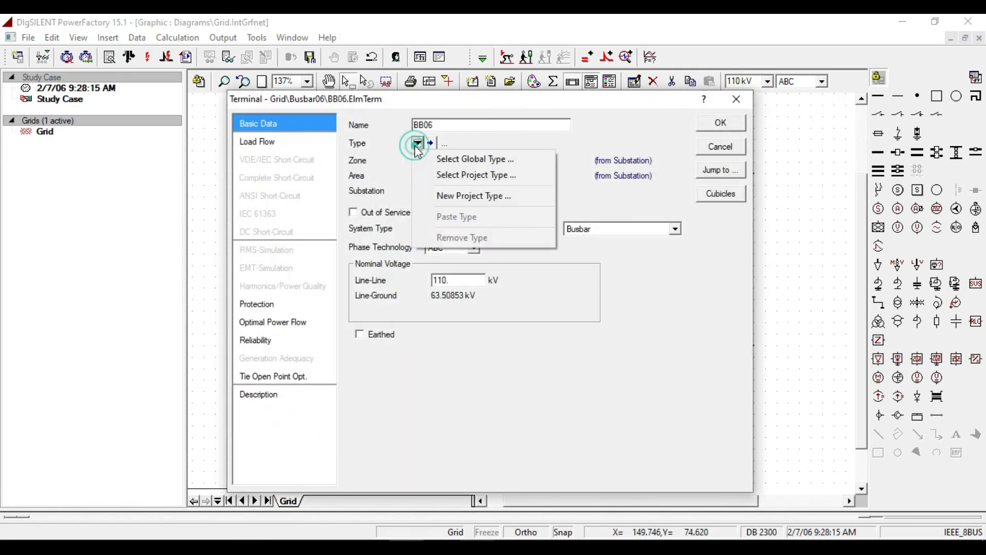
click(454, 194)
click(490, 179)
text(06)
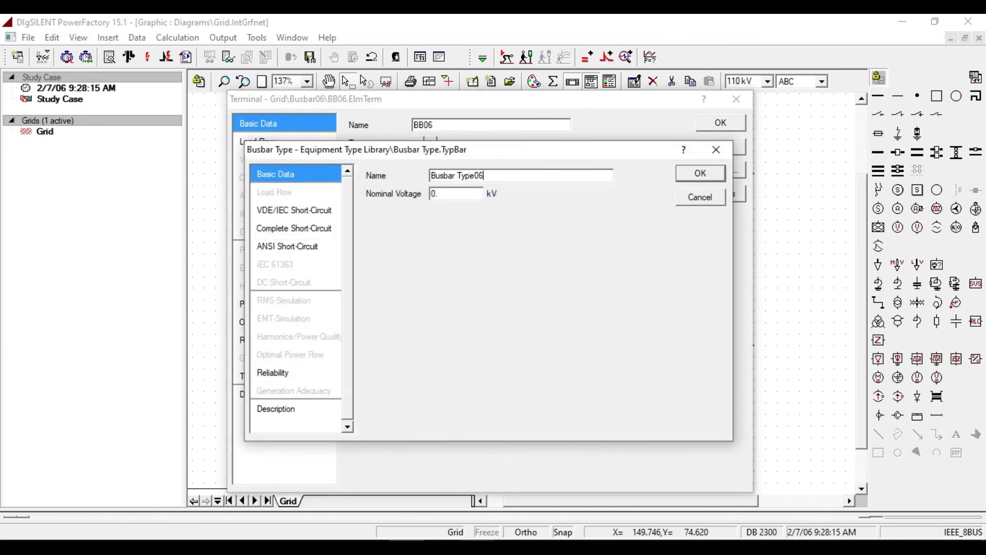
click(458, 193)
text(15)
click(700, 173)
Change BB06's line-line nominal voltage, accept the terminal data and update all internal terminals of substation Busbar06
click(452, 280)
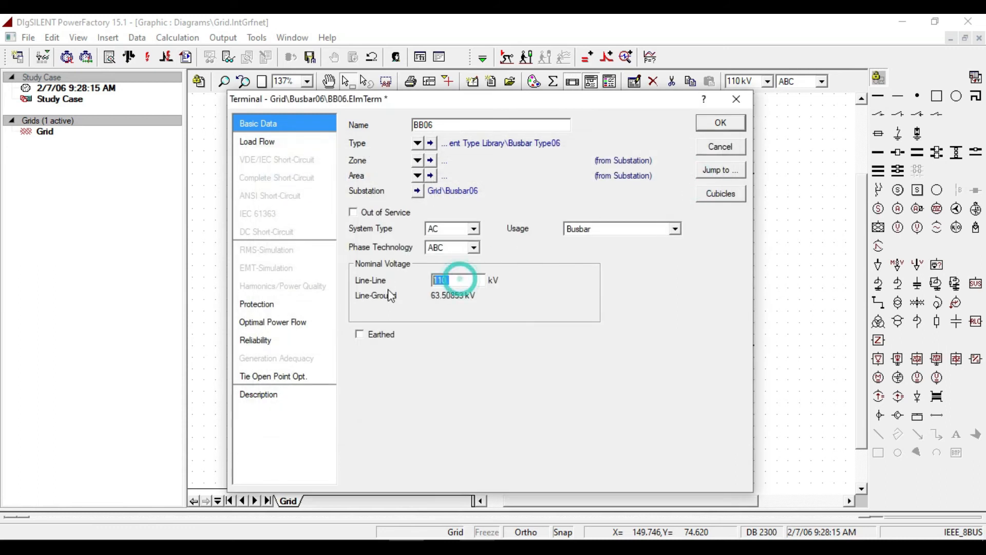
click(720, 126)
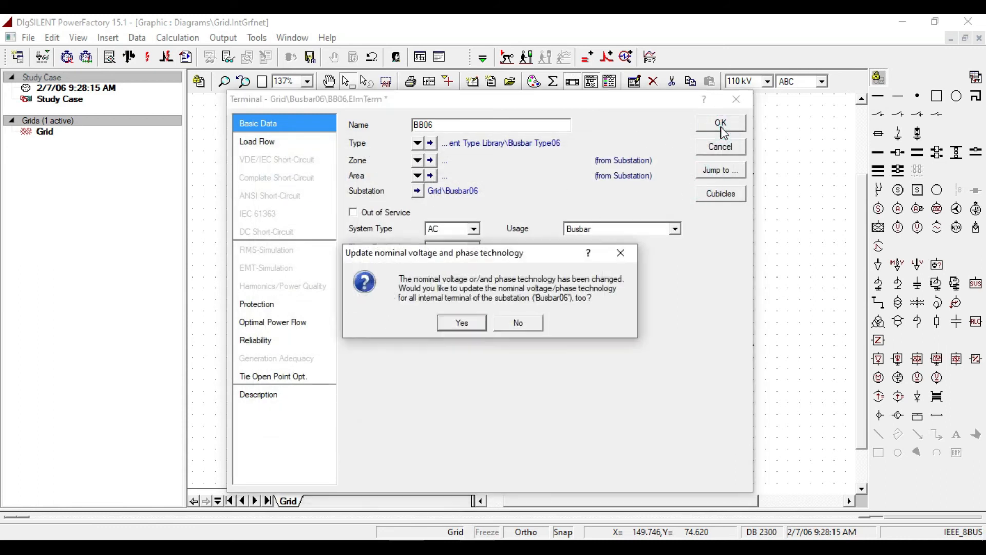
click(461, 323)
Examine the transformers in the diagram and look up the primary voltages for 1–7 and 8–6 in Table 3 of the Excel workbook
click(473, 414)
click(563, 400)
scroll(639, 354, up, 3)
click(345, 181)
click(332, 245)
scroll(331, 246, down, 3)
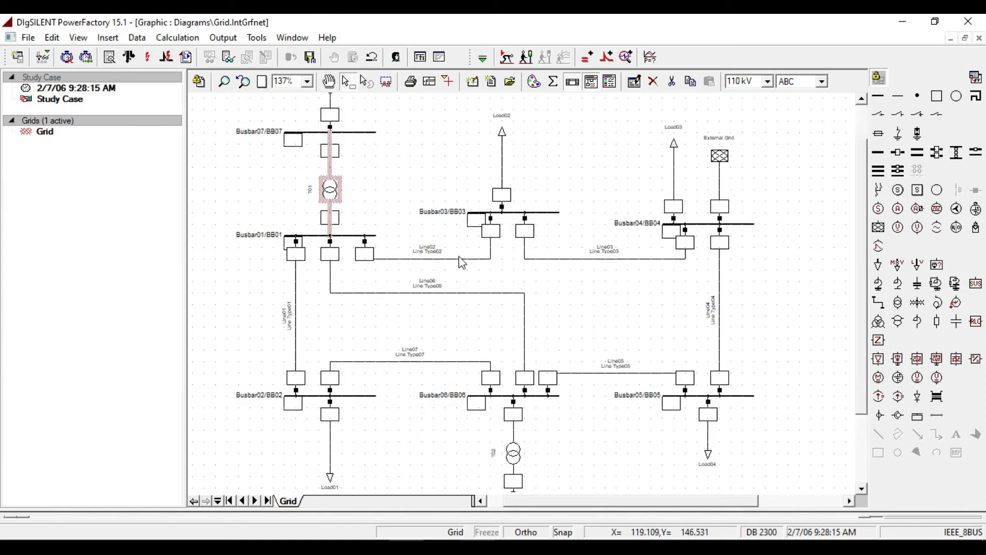
click(515, 356)
click(453, 537)
click(466, 439)
click(467, 453)
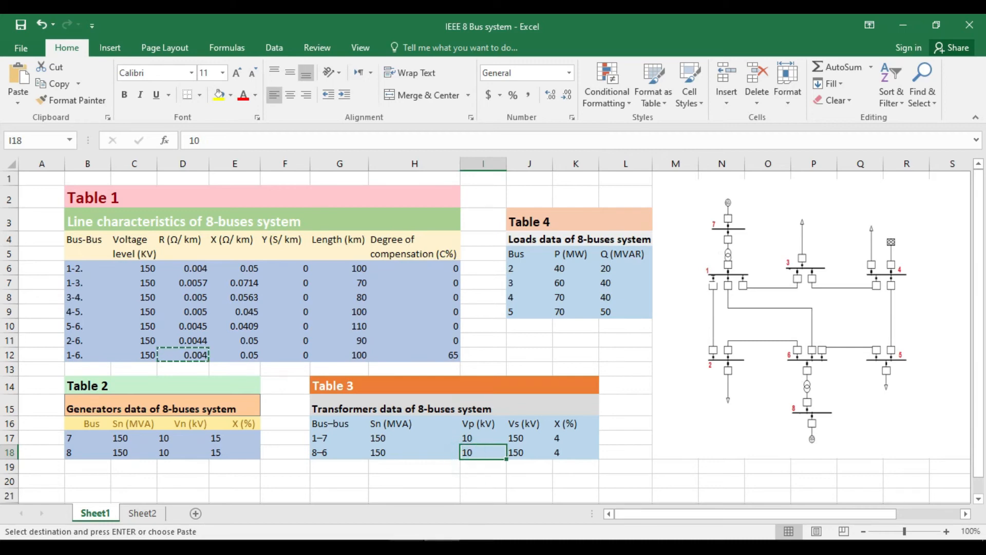
Return to PowerFactory and create a new project busbar type for terminal BB08, named Busbar Type08, entering its nominal voltage
click(407, 541)
double_click(554, 401)
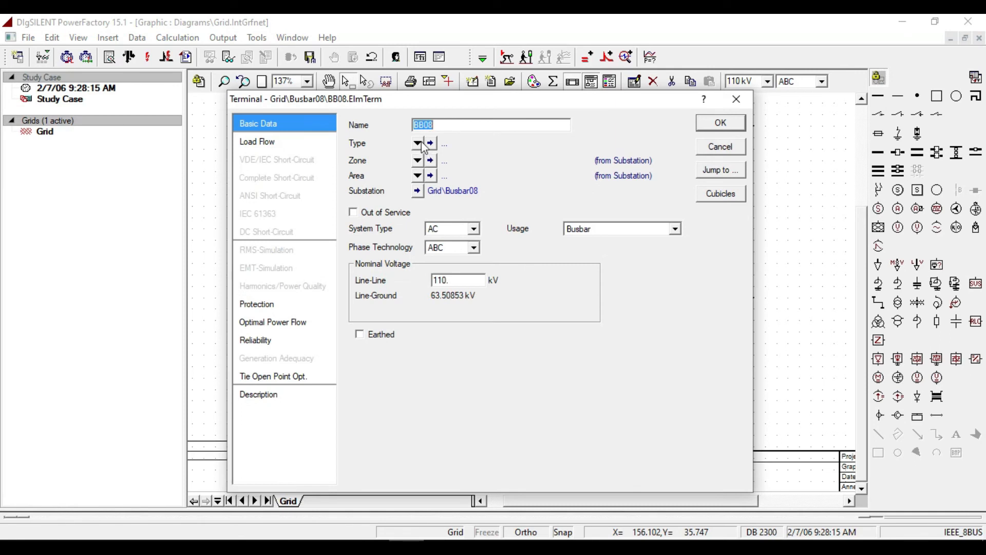
click(418, 143)
click(470, 196)
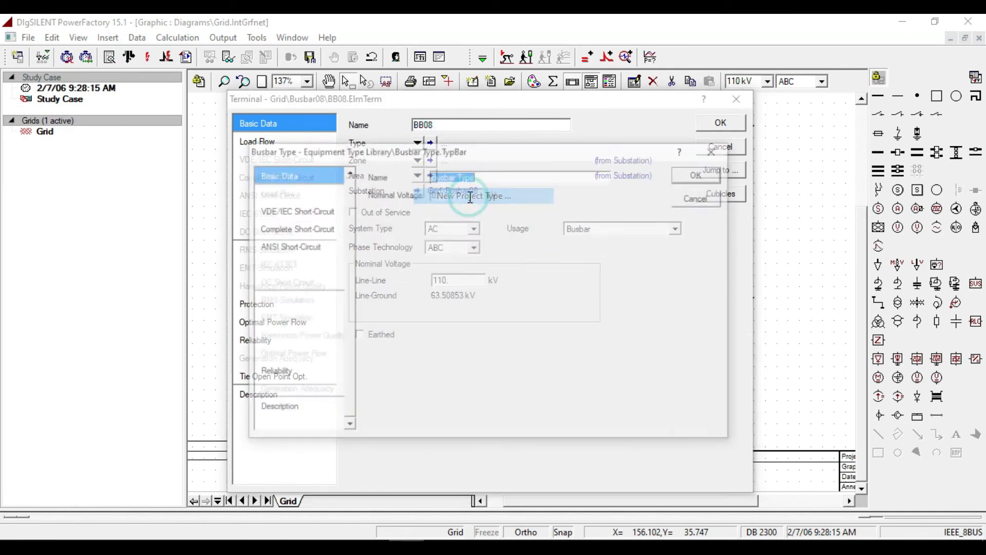
click(487, 174)
text(08)
key(Tab)
click(700, 173)
Set BB08's line-line nominal voltage to 10 kV, accept it and update all internal terminals of substation Busbar08
drag(473, 279, 353, 302)
text(10)
click(719, 124)
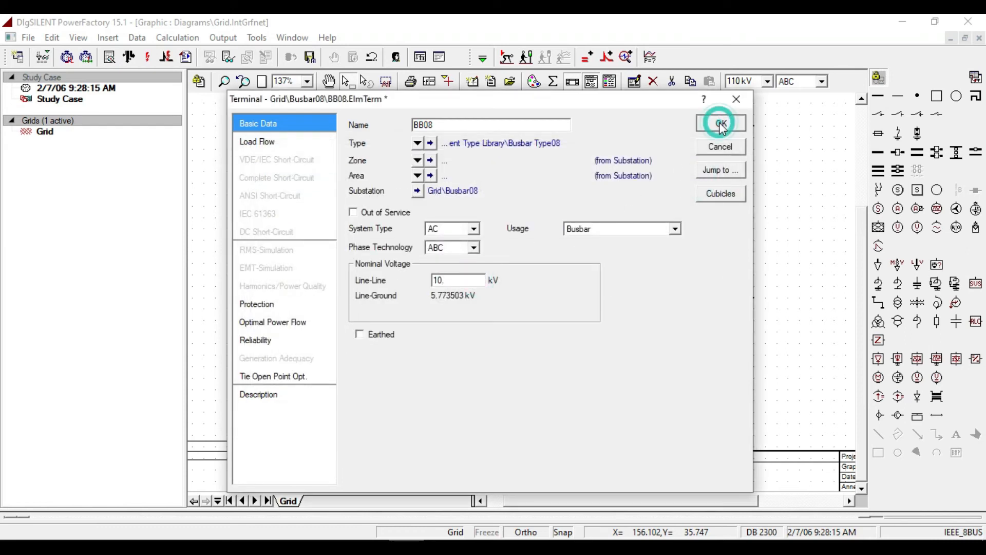
click(470, 321)
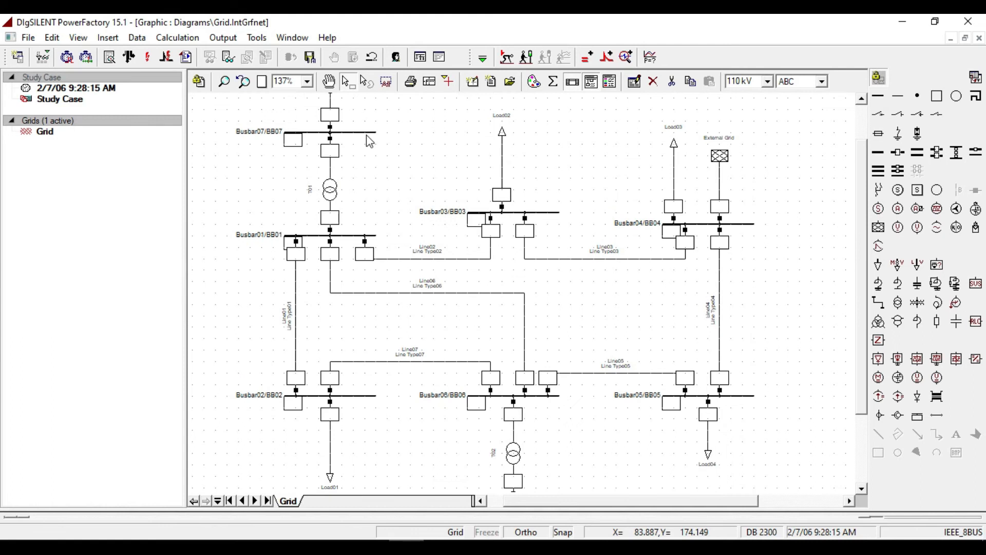
Create a new project busbar type for terminal BB07, named Busbar Type07, with a nominal voltage of 150 kV
double_click(377, 145)
click(417, 145)
click(452, 196)
click(507, 175)
text(0)
key(Tab)
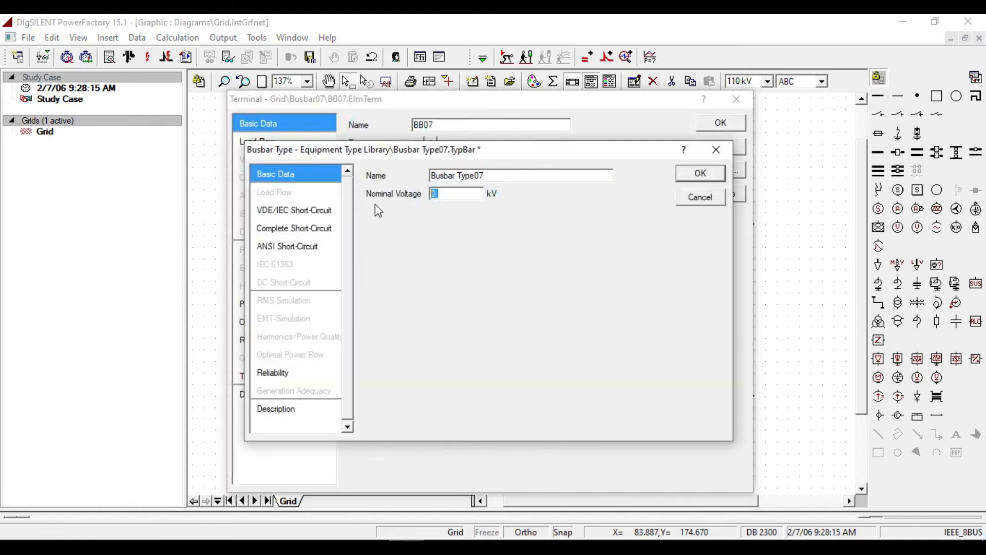
text(150)
click(702, 174)
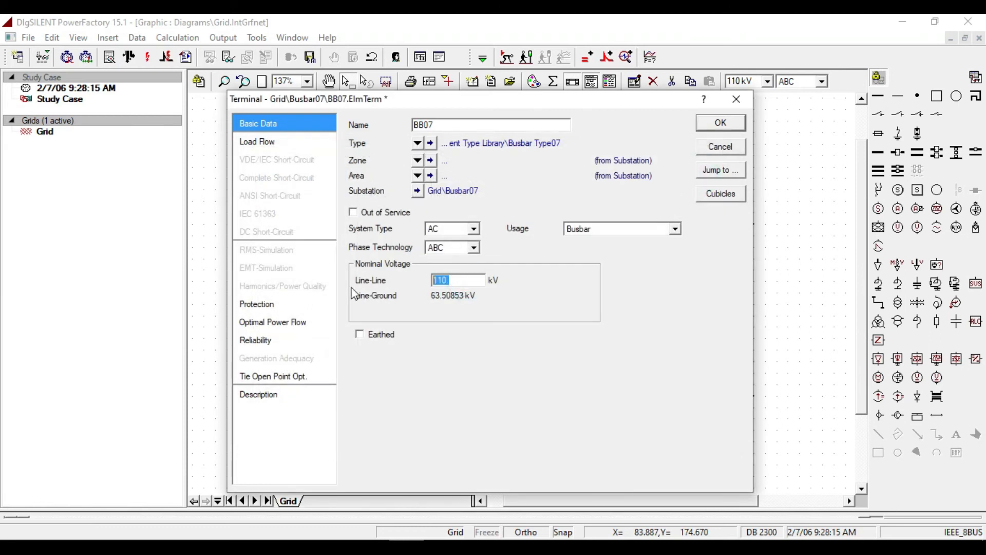
Reopen Busbar Type07 from terminal BB07, correct its nominal voltage and accept the type
click(431, 145)
click(448, 195)
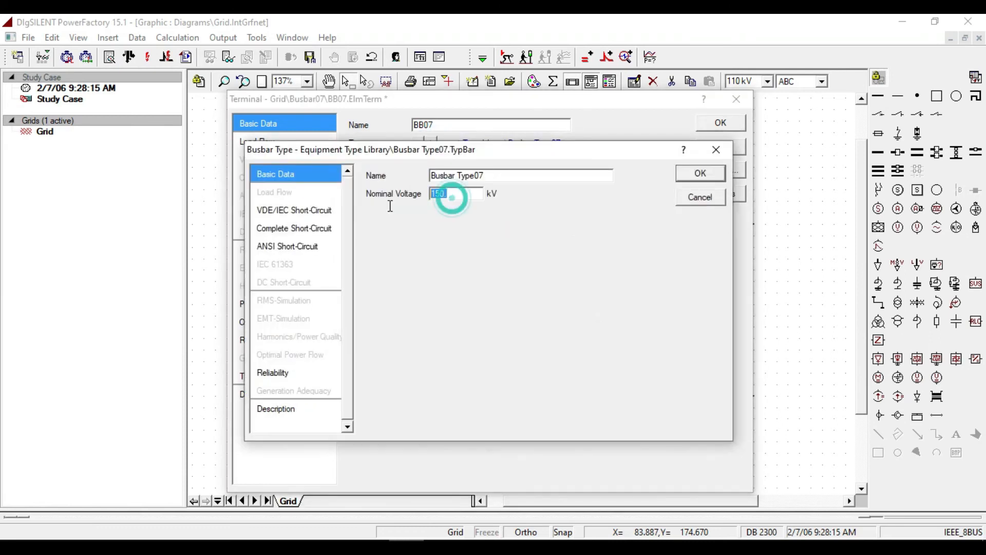
click(721, 181)
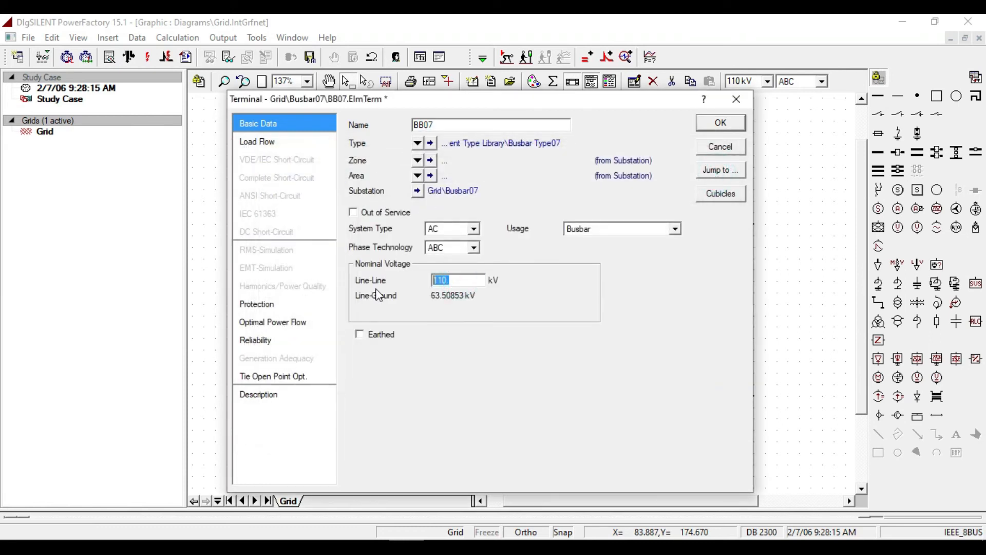
Change BB07's line-line nominal voltage, accept the terminal data and update all internal terminals of substation Busbar07
click(717, 126)
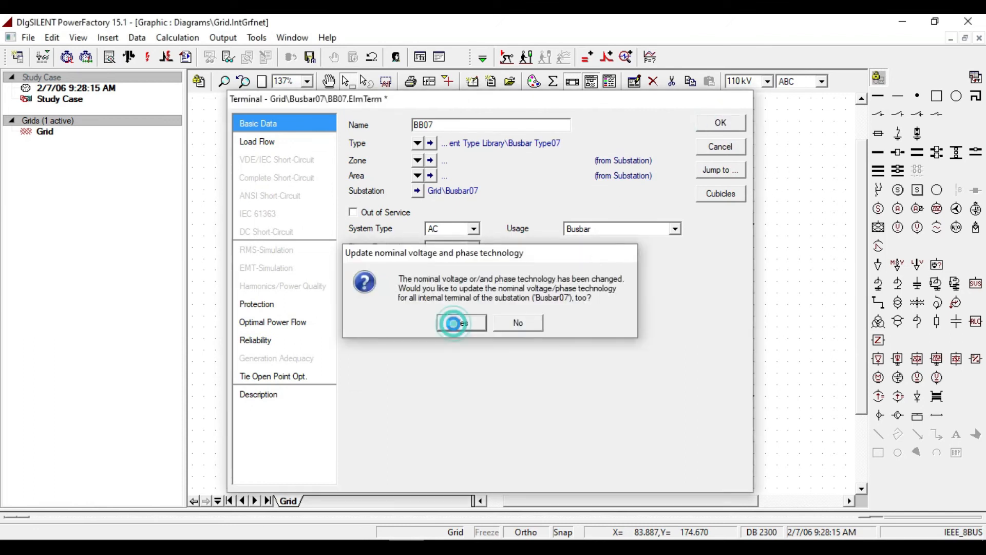
click(457, 323)
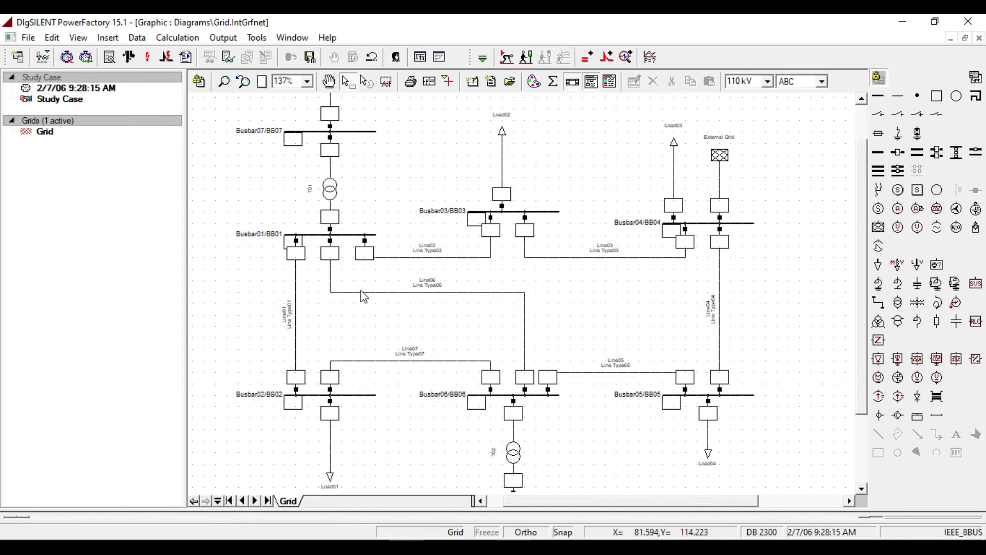
Create a new project type for transformer T01 named 2-Winding Transformer Type01, keeping the three-phase technology
double_click(331, 189)
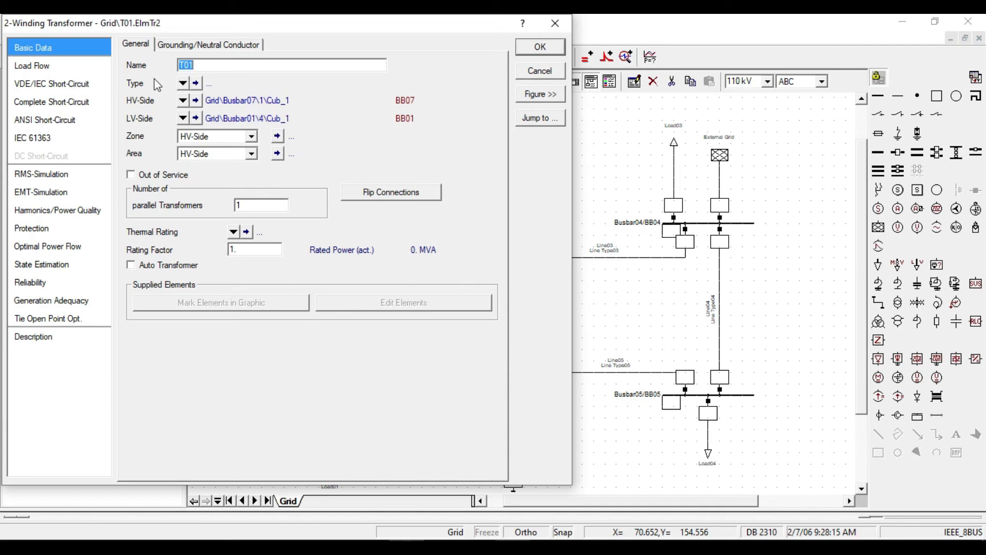
click(184, 84)
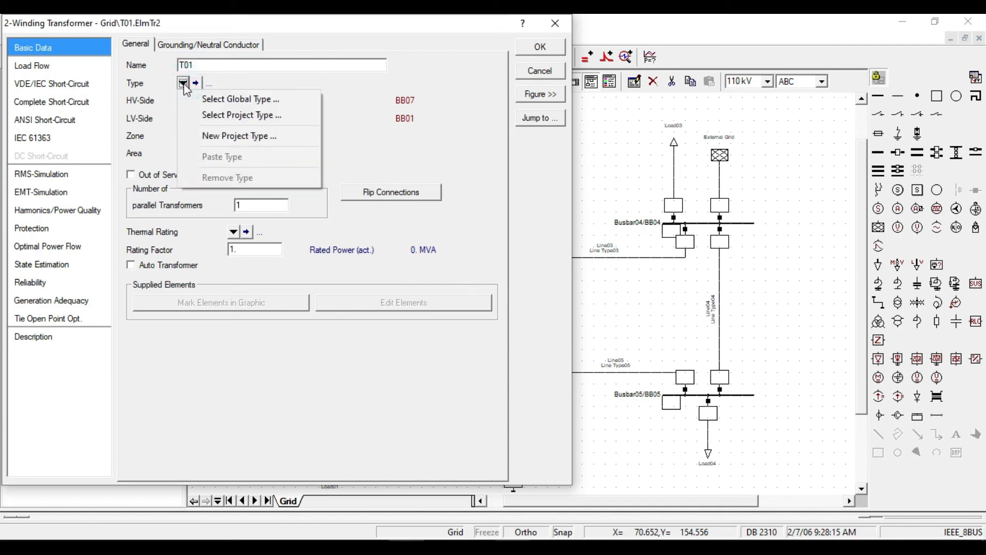
click(224, 137)
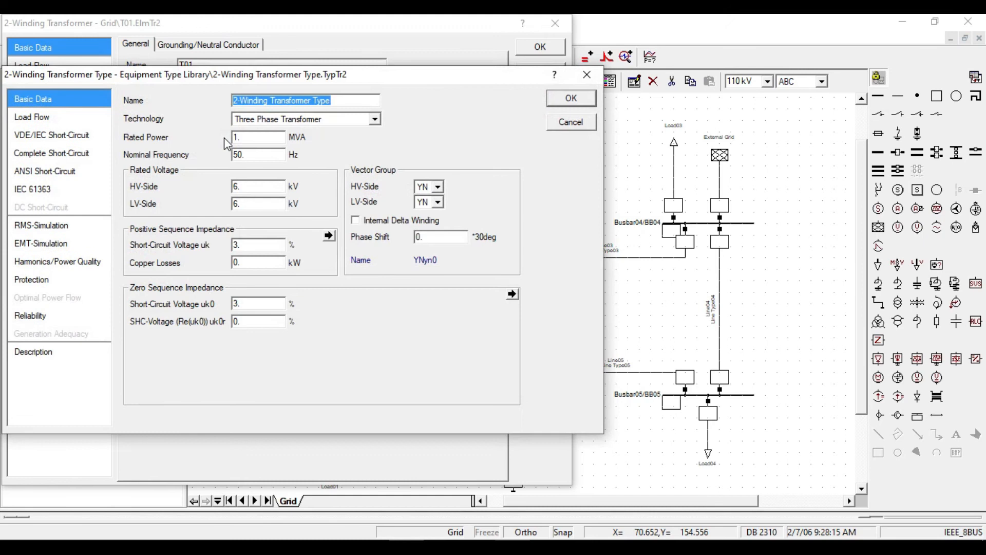
click(342, 101)
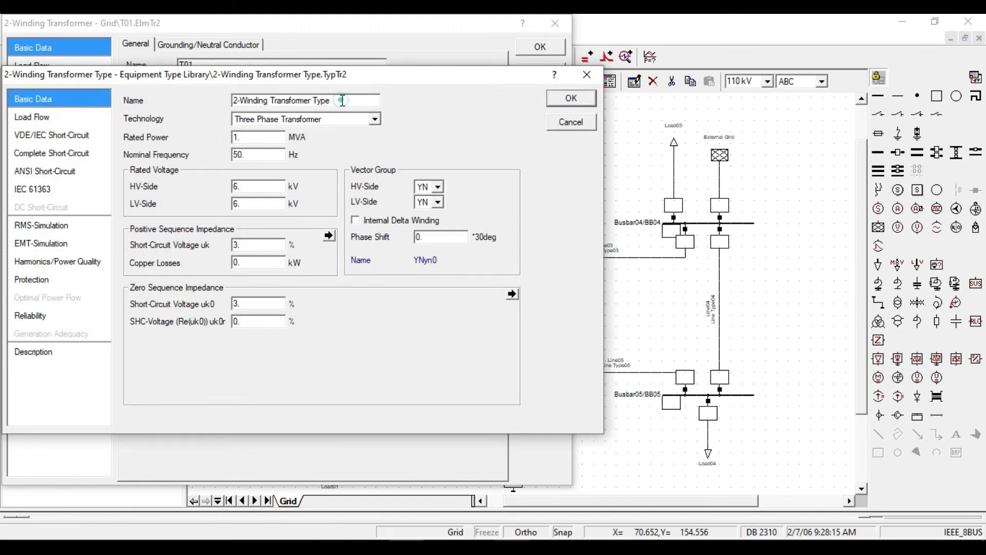
text(0)
click(322, 123)
click(314, 126)
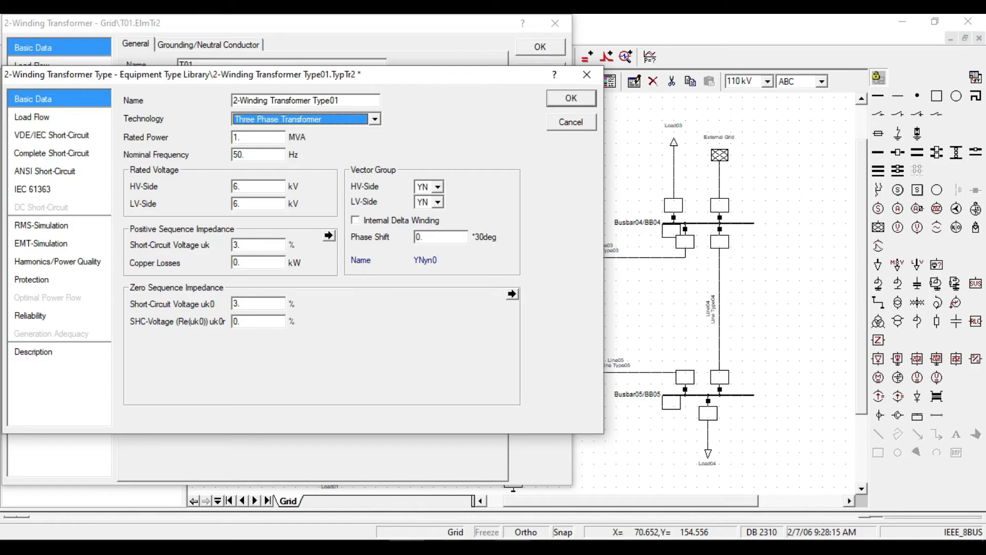
Look up the bus 1–7 transformer's Sn in Table 3 of the Excel workbook and set Type01's rated power to 150 MVA in PowerFactory
click(441, 547)
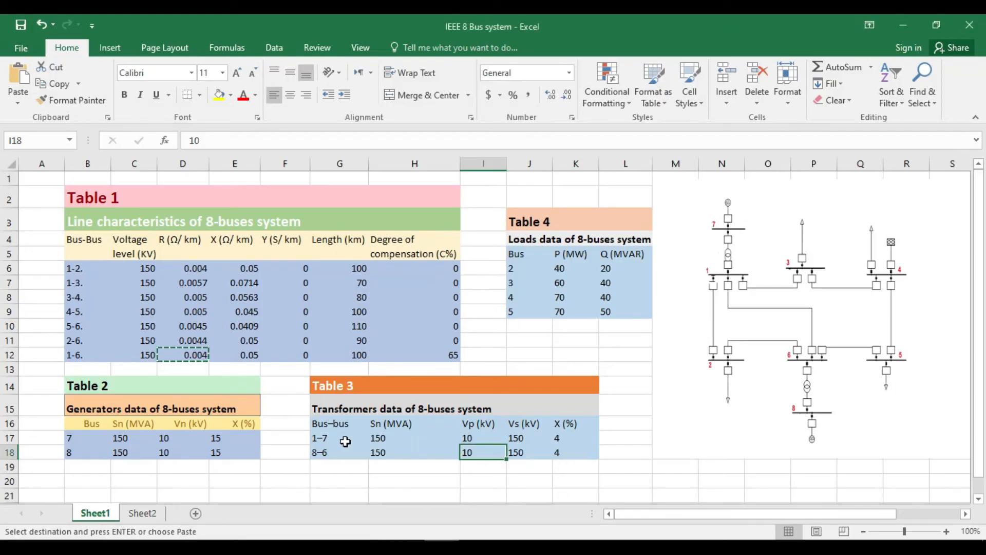
click(380, 442)
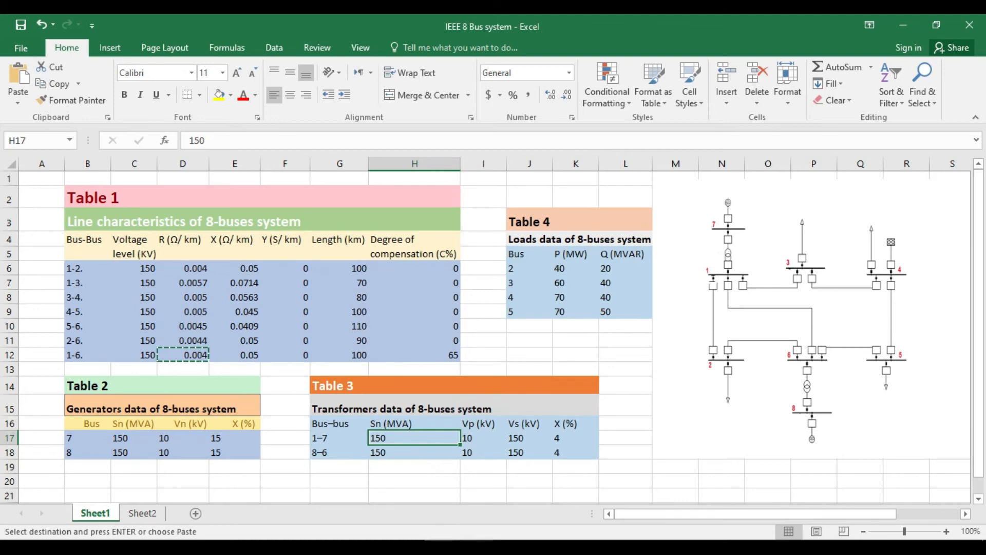
click(407, 547)
double_click(255, 137)
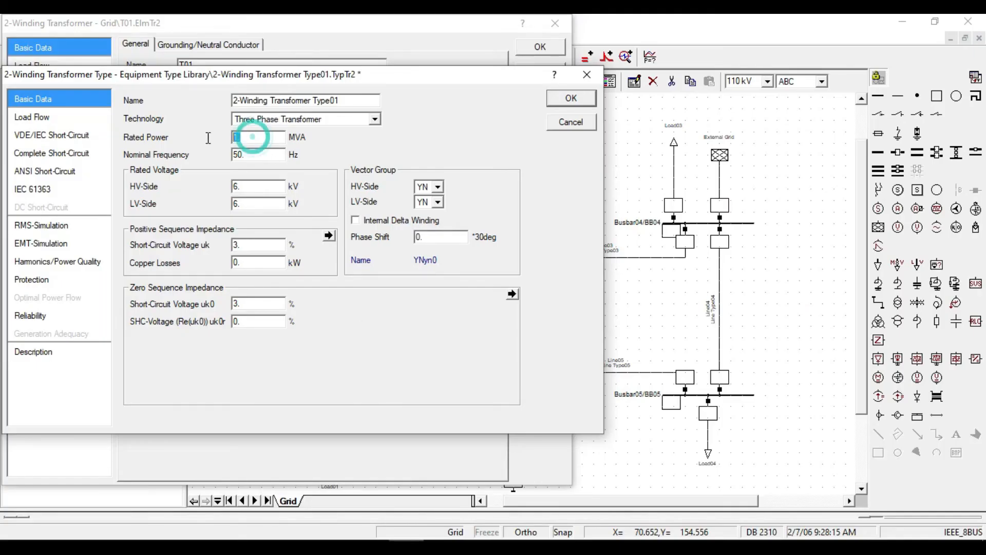
text(150)
key(Tab)
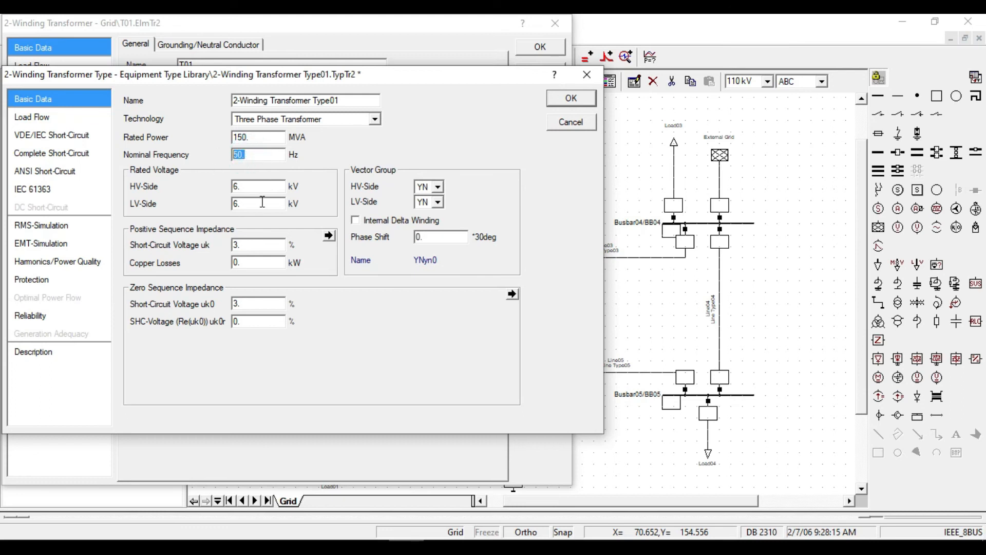
Set Type01's HV-side rated voltage to 150 kV and its LV-side voltage from the bus 1–7 row of Excel Table 3, and accept the type
double_click(265, 186)
click(441, 547)
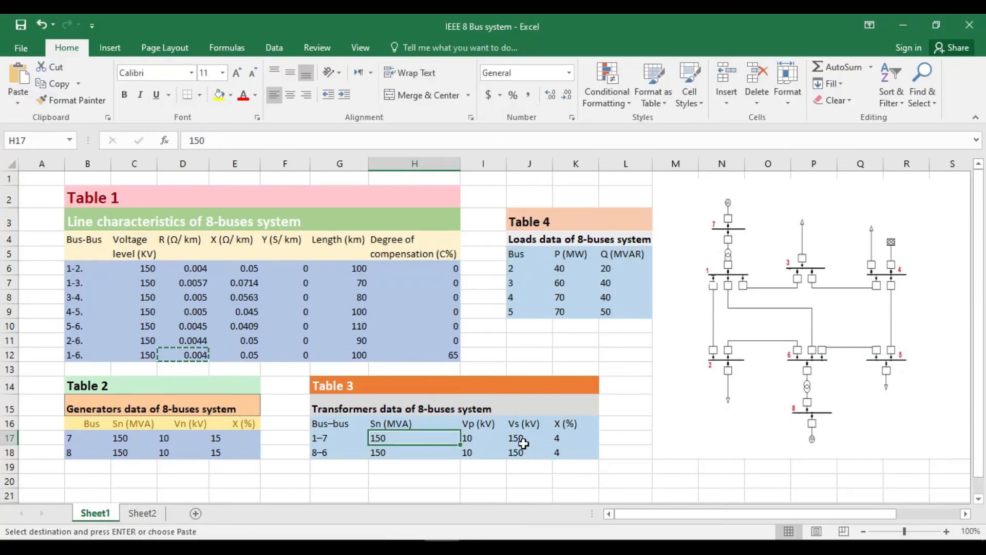
click(523, 443)
click(466, 442)
key(ctrl+c)
key(alt+Tab)
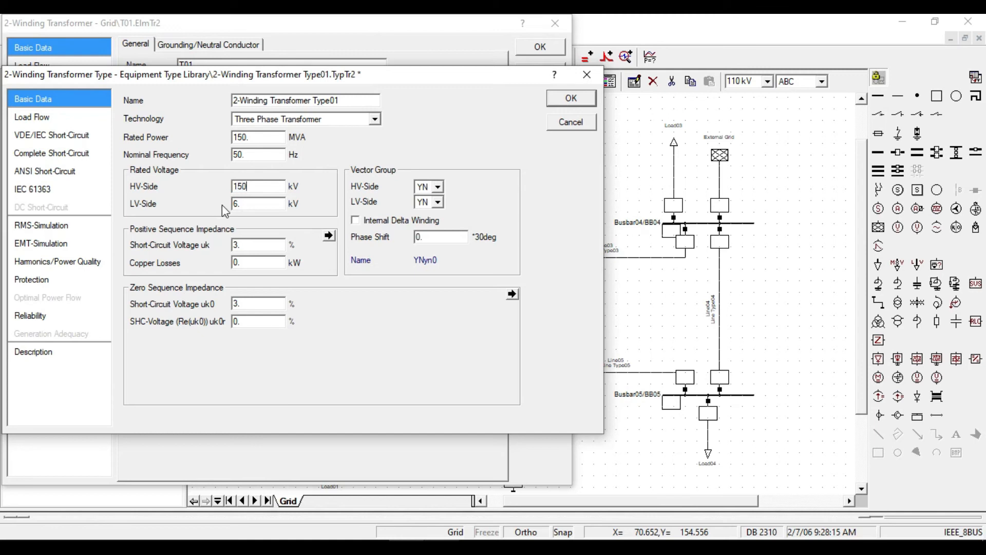
double_click(242, 203)
click(250, 307)
click(564, 101)
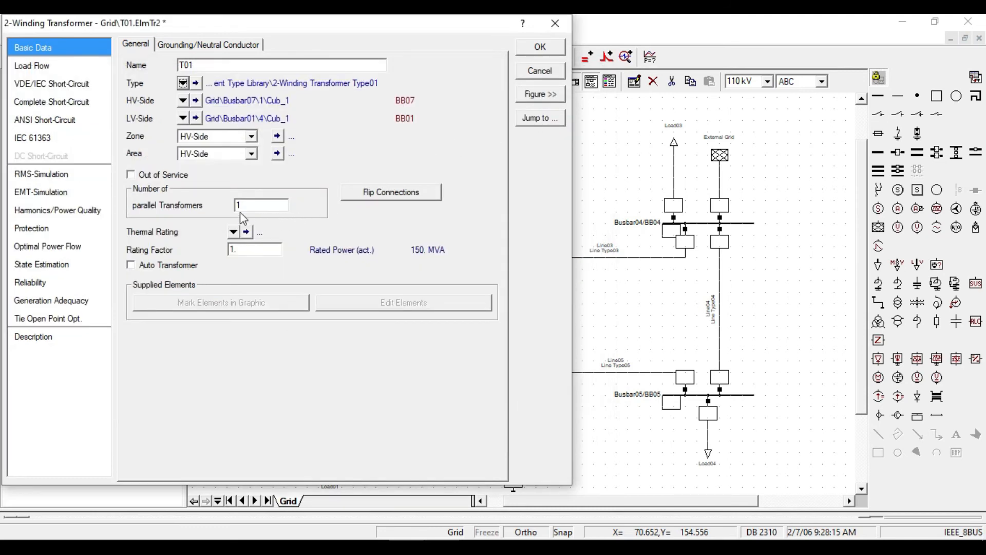
Review T01's load flow settings and flip its connections so BB01 is the HV side, accepting the transformer data
click(56, 70)
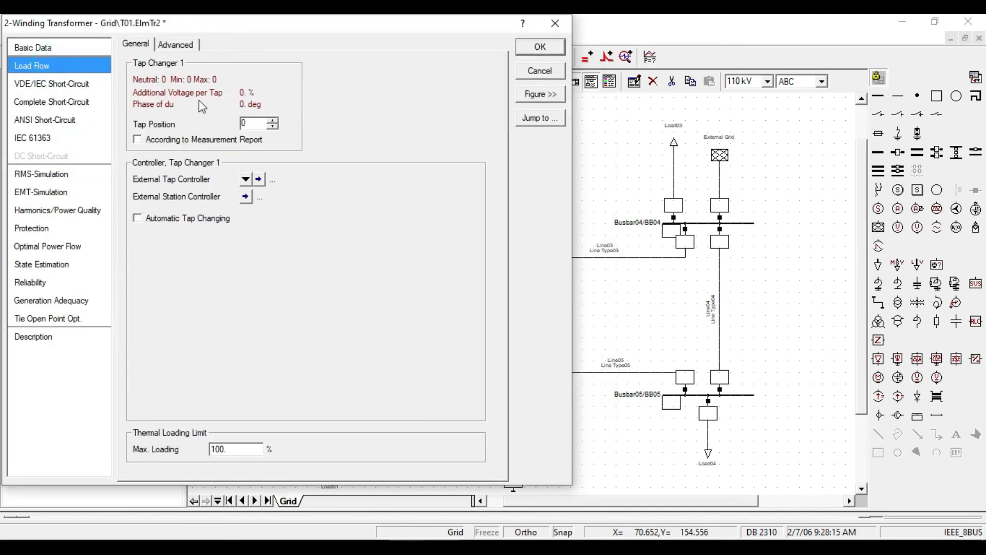
double_click(257, 125)
click(46, 51)
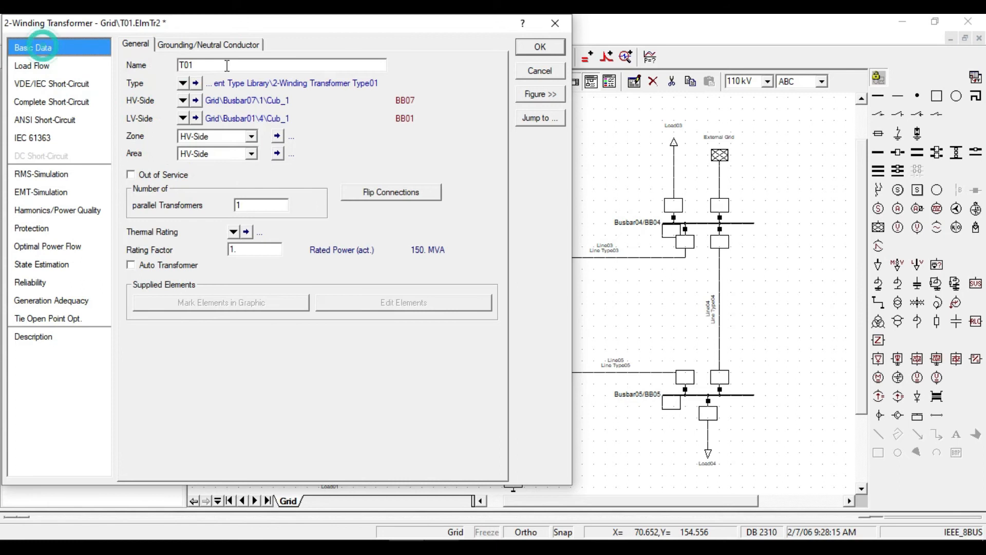
click(540, 47)
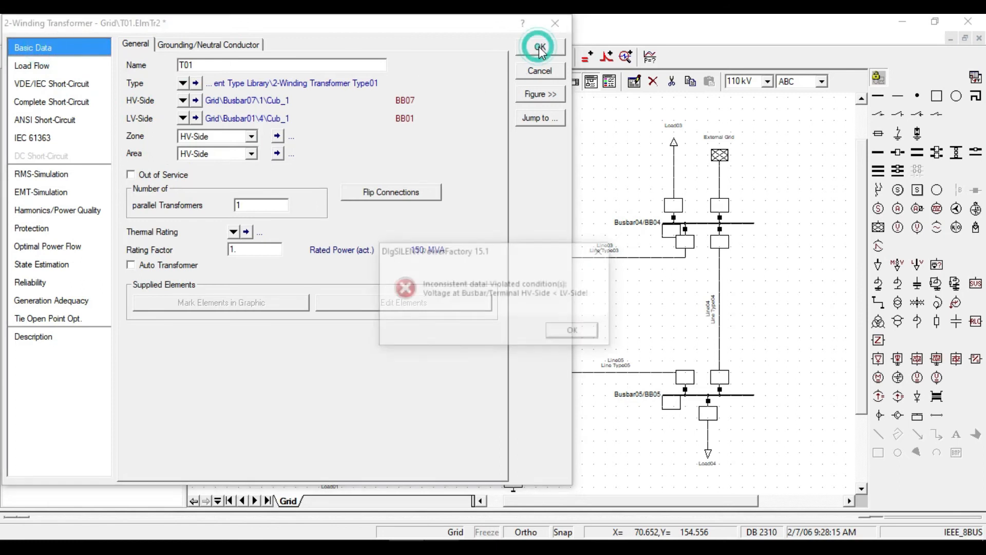
click(575, 332)
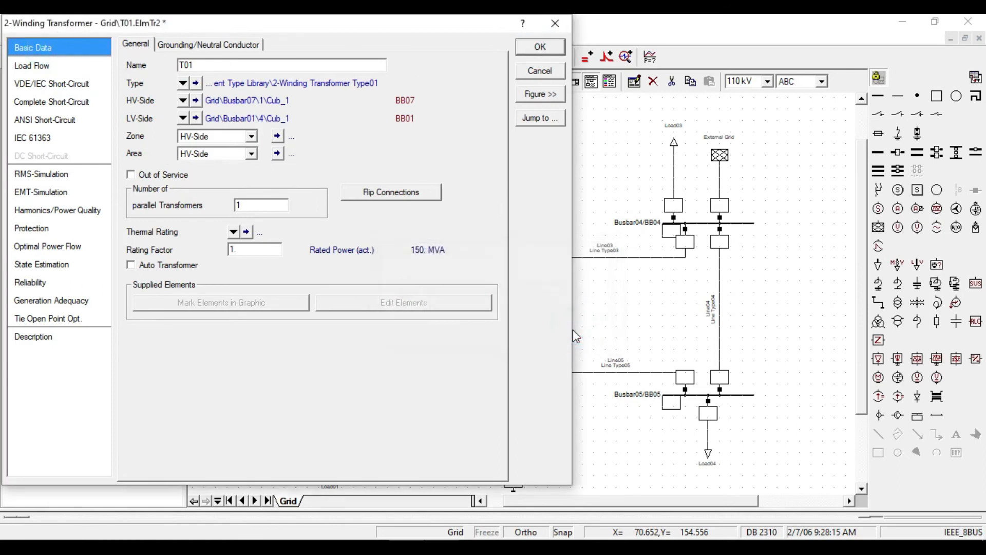
click(409, 197)
click(541, 47)
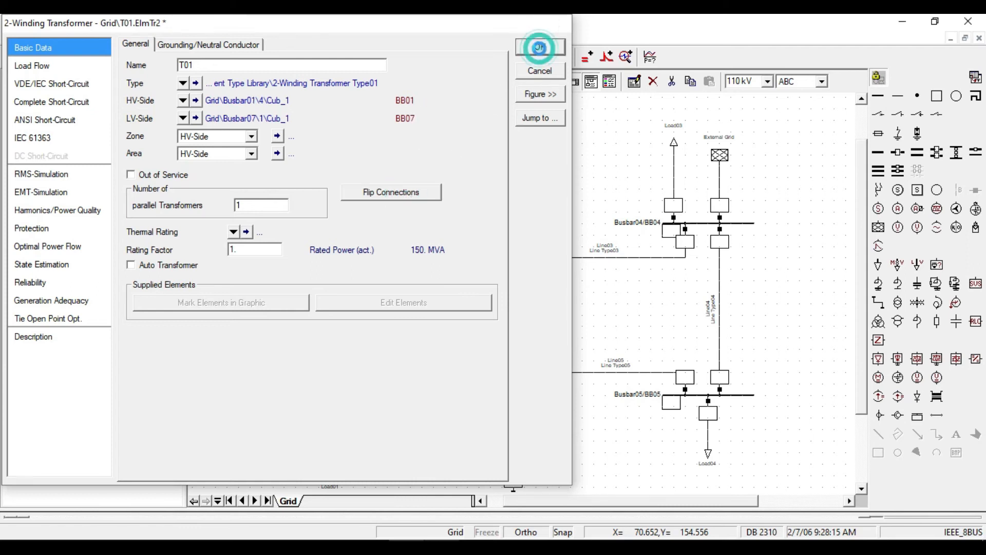
Create a new project type for transformer T02 named 2-Winding Transformer Type02
double_click(513, 452)
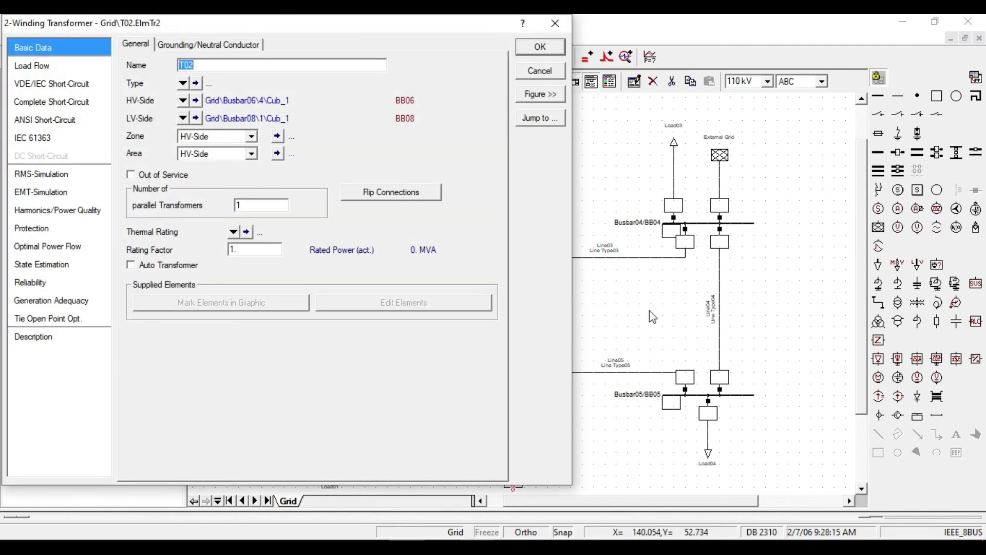
click(183, 83)
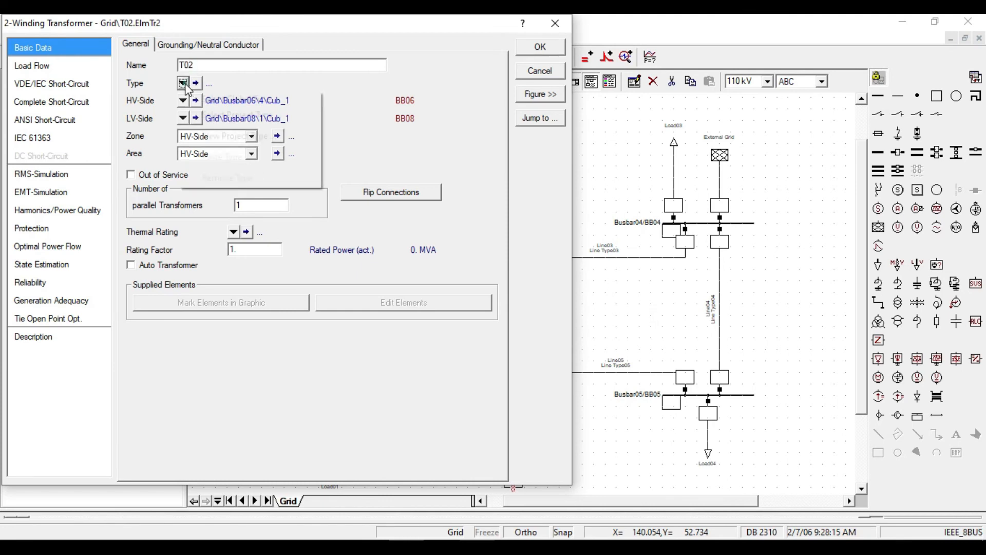
click(243, 139)
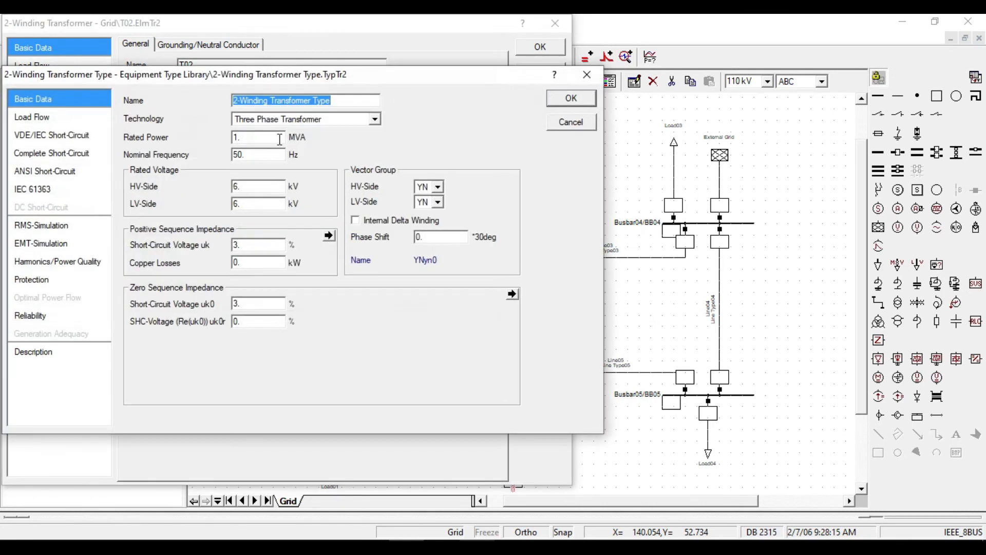
click(345, 104)
text(02)
click(338, 118)
Set Type02's rated power to 150 MVA, its HV-side rated voltage and an LV-side voltage of 10 kV, and accept the type
click(288, 149)
key(Tab)
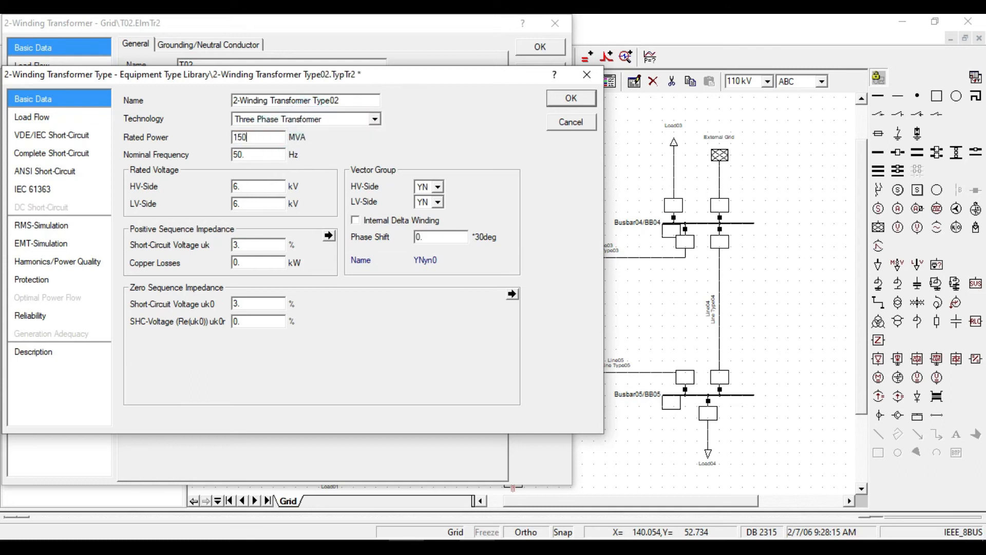
text(150)
click(263, 191)
click(250, 204)
text(10)
click(267, 303)
click(578, 100)
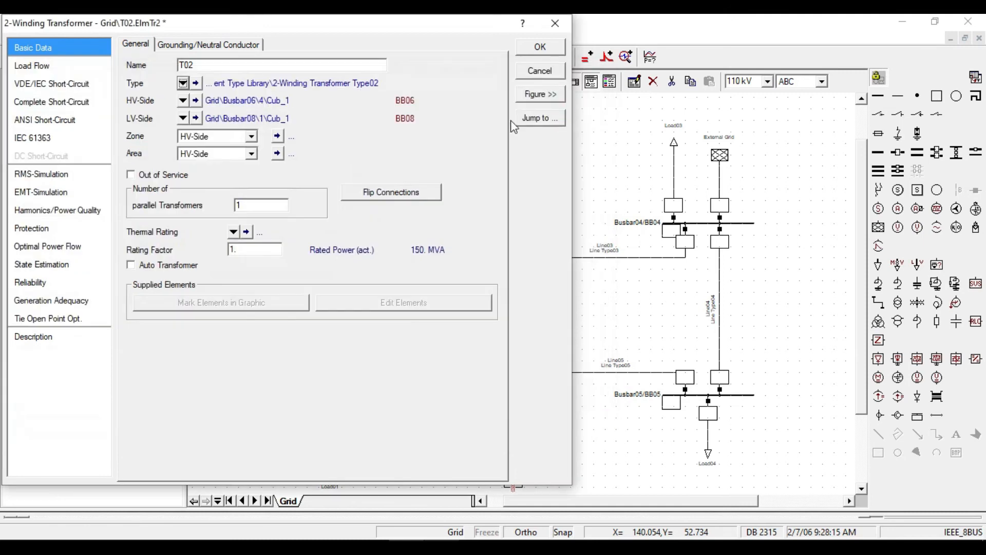
Review transformer T02's load flow settings and accept its data
click(51, 66)
click(40, 49)
click(536, 46)
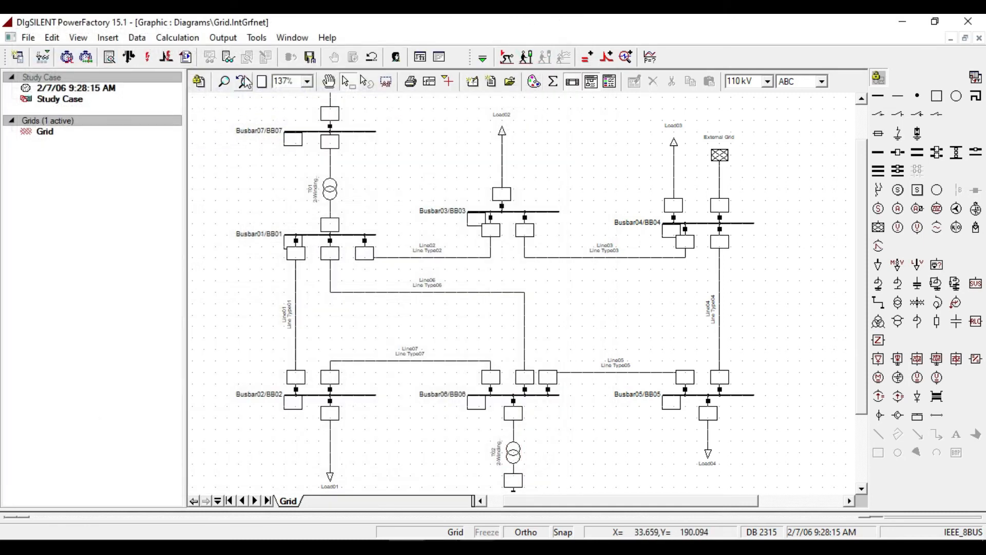
Create a new general load type for Load01 at Busbar02, keeping its default name and AC 3PH-'D' settings, and accept it
click(245, 81)
click(322, 392)
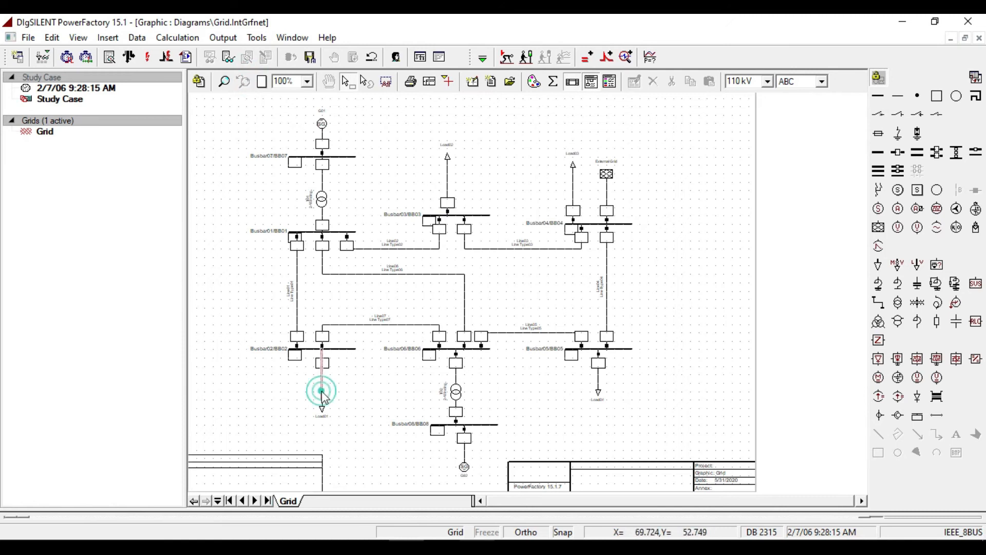
click(455, 186)
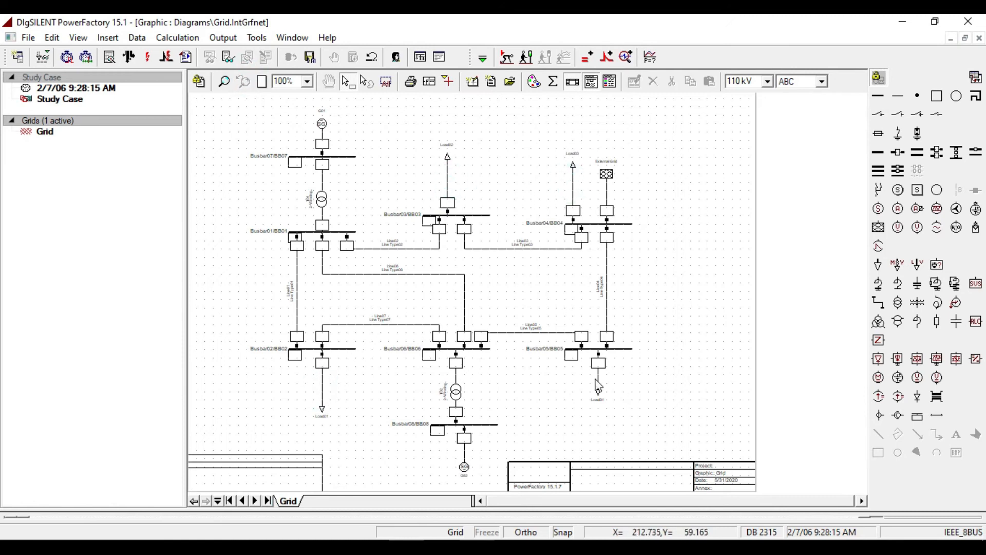
double_click(323, 388)
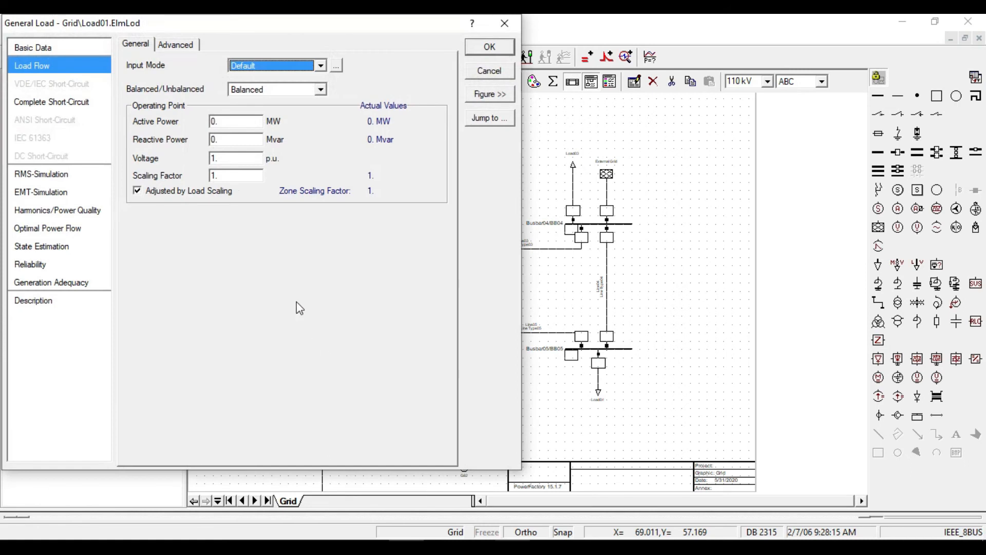
click(38, 46)
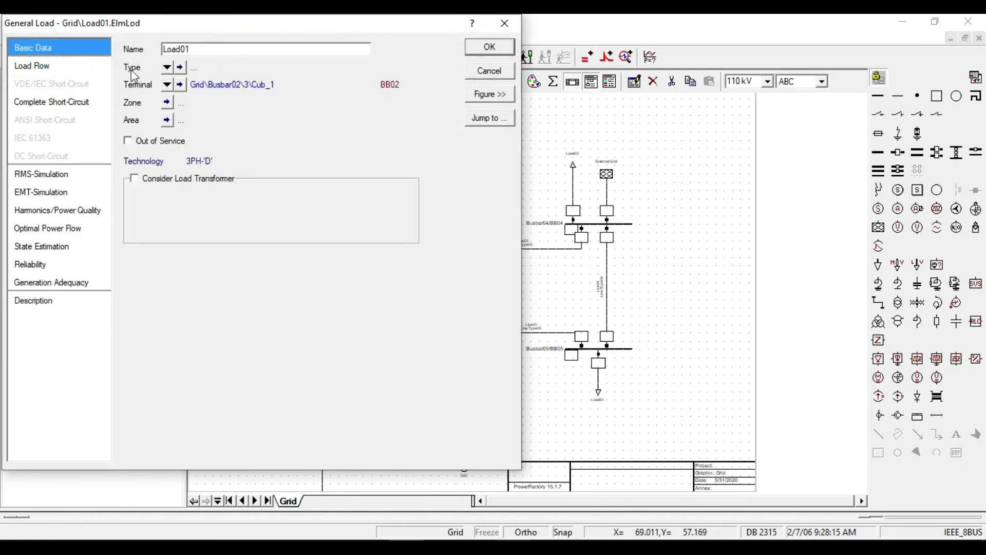
click(167, 69)
mouse_move(221, 120)
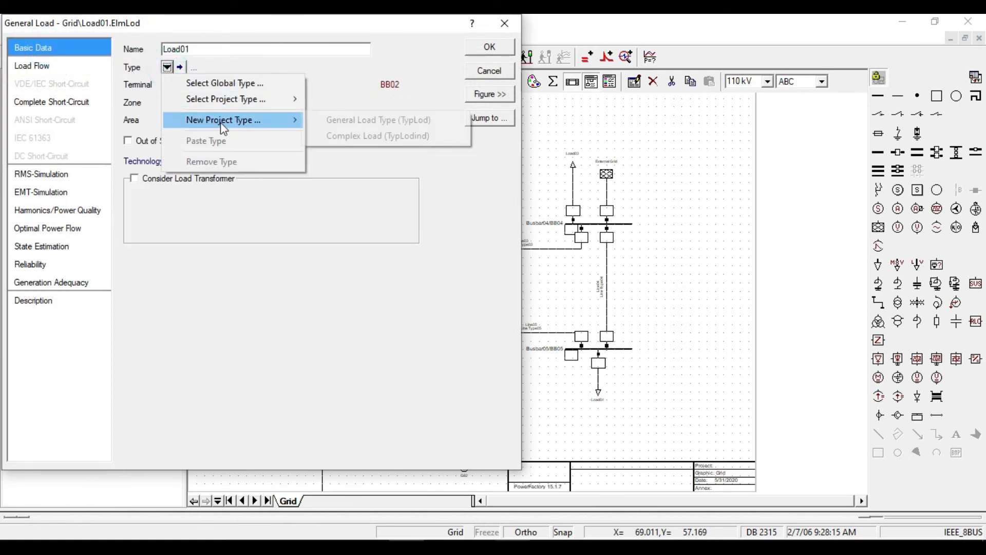
click(376, 125)
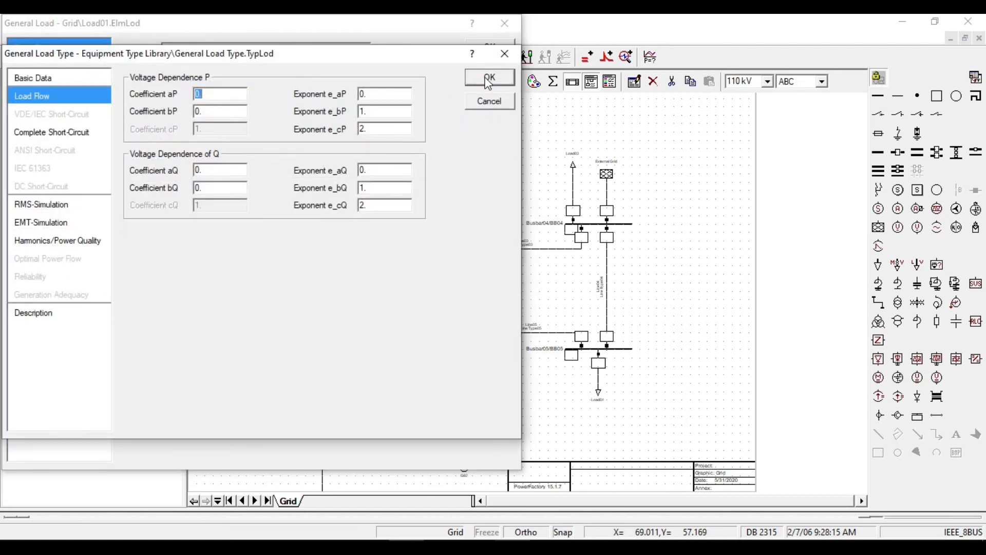
click(64, 78)
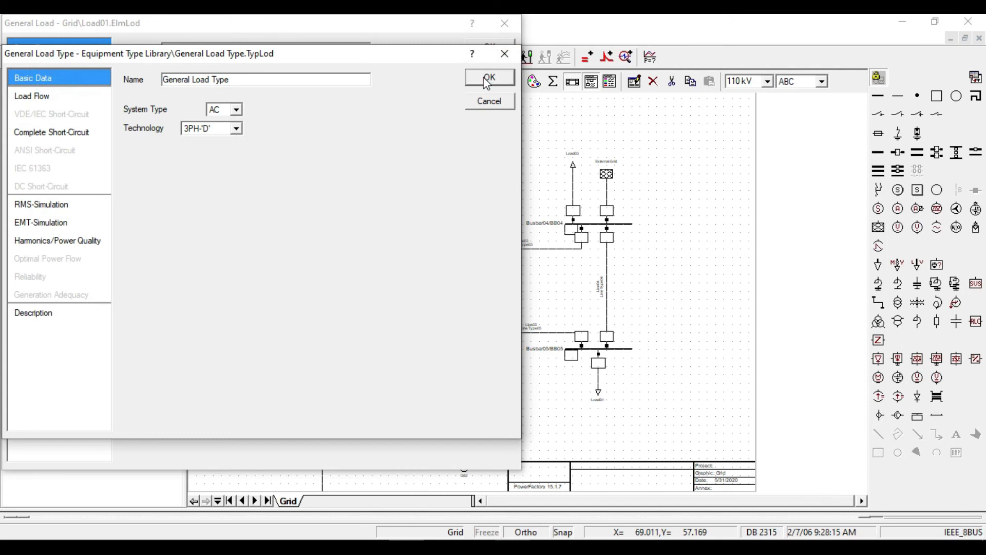
click(490, 77)
Open Load01's load flow data and look up bus 2's active and reactive power in Table 4 of the Excel workbook
click(60, 69)
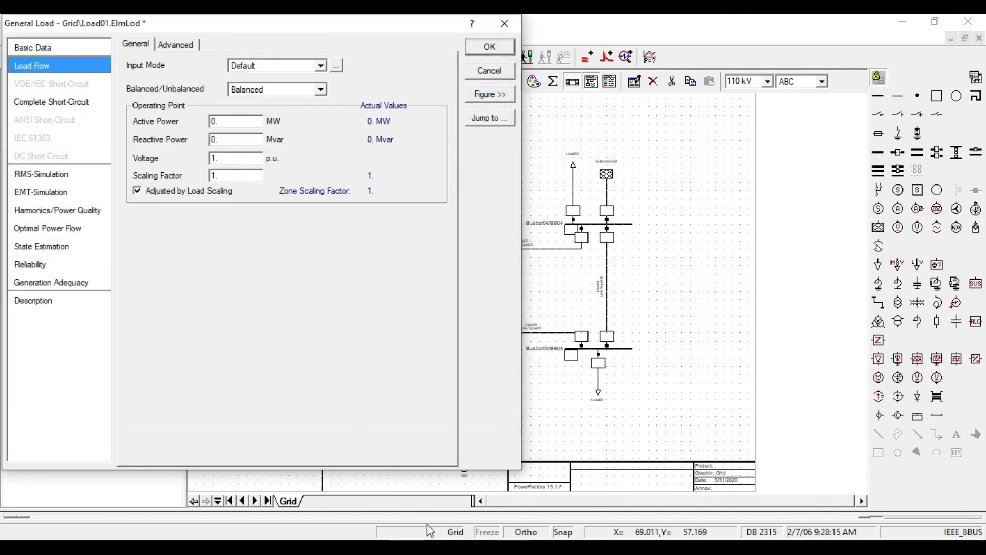
click(441, 547)
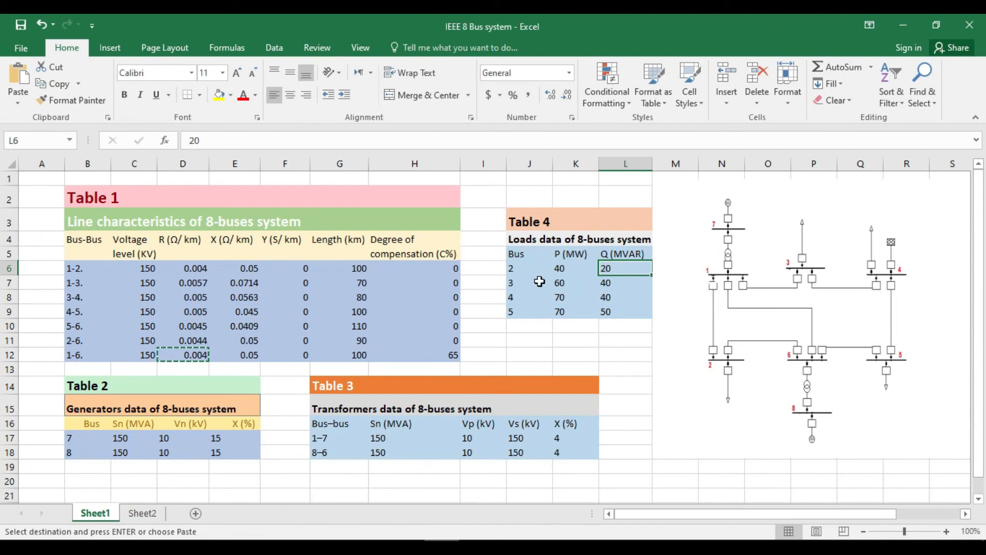
click(562, 273)
click(609, 269)
click(406, 546)
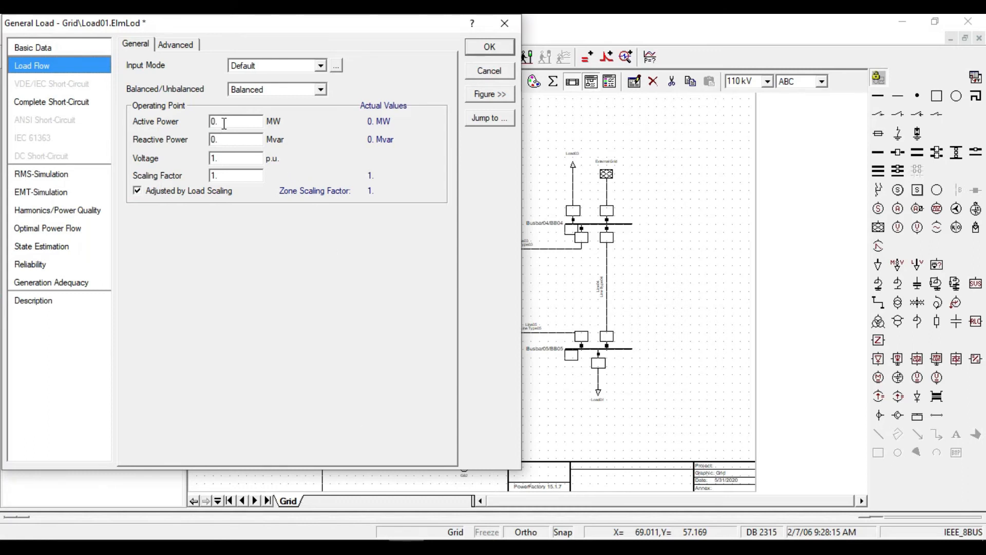
Set Load01's load flow input mode to P, Q and keep the load balanced
click(263, 90)
click(270, 69)
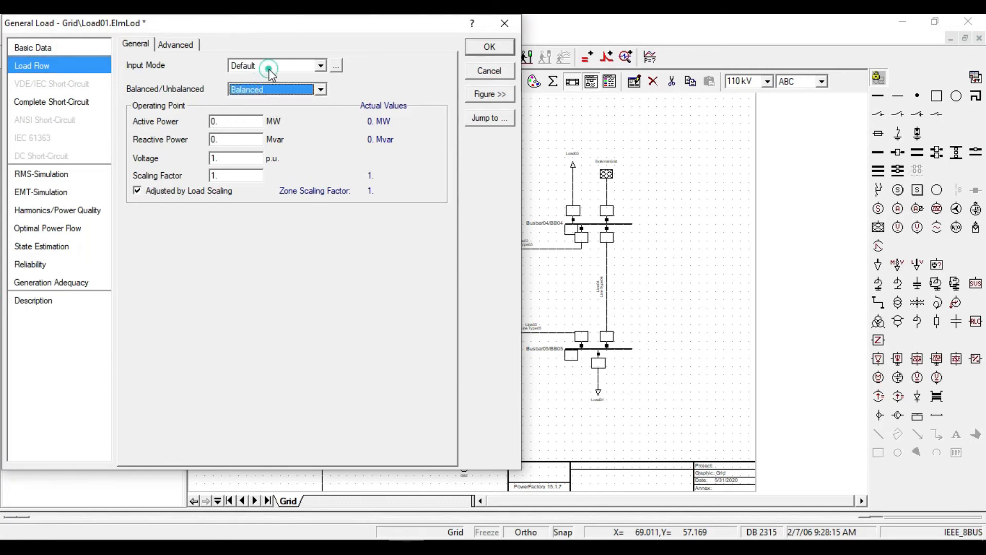
click(269, 69)
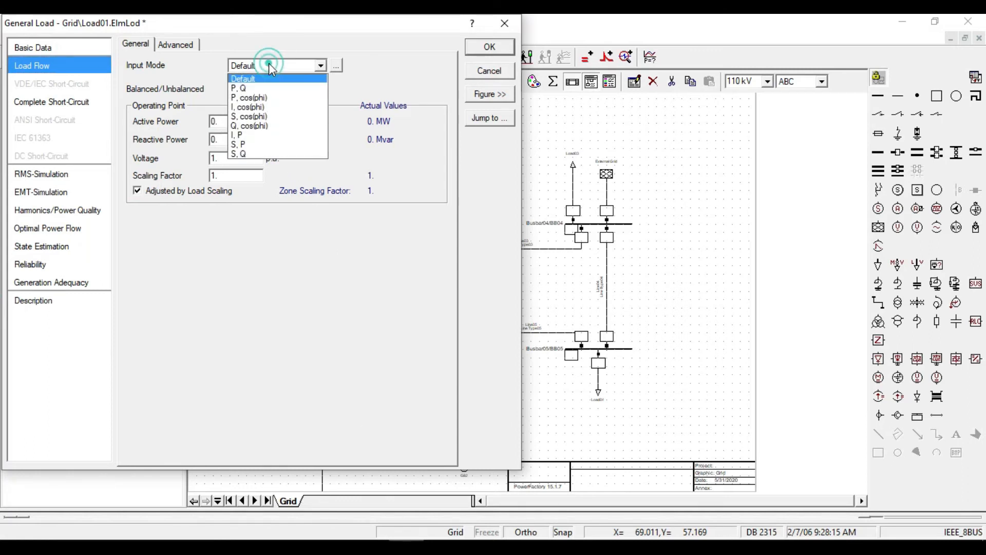
click(246, 92)
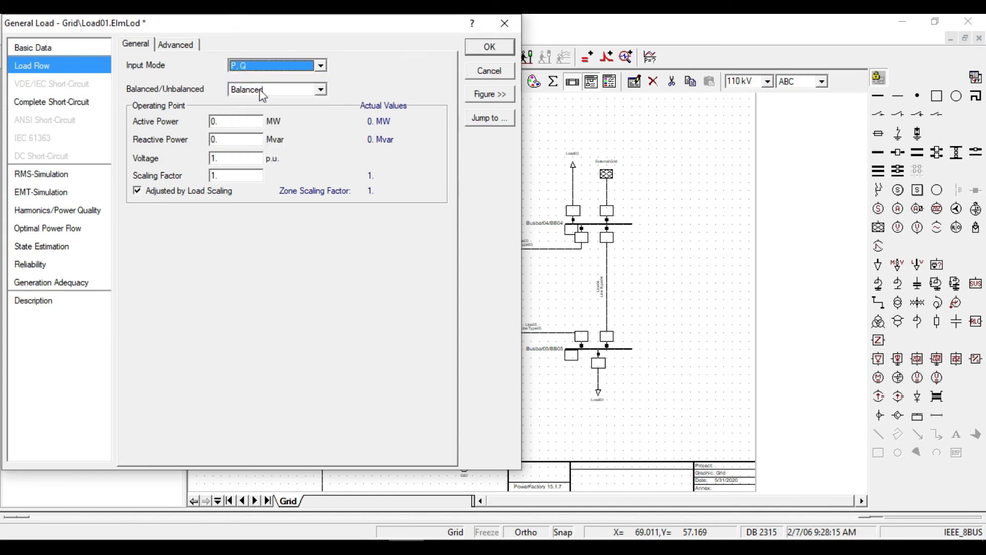
click(253, 90)
click(253, 88)
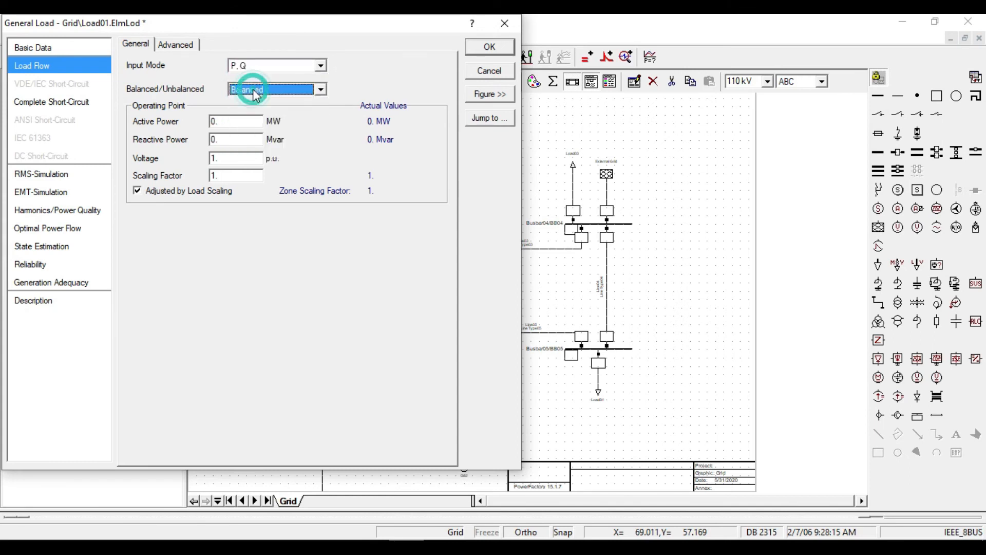
Set Load01's active power to 40 MW and reactive power to 20 Mvar per Table 4, and accept the load
click(247, 123)
double_click(247, 122)
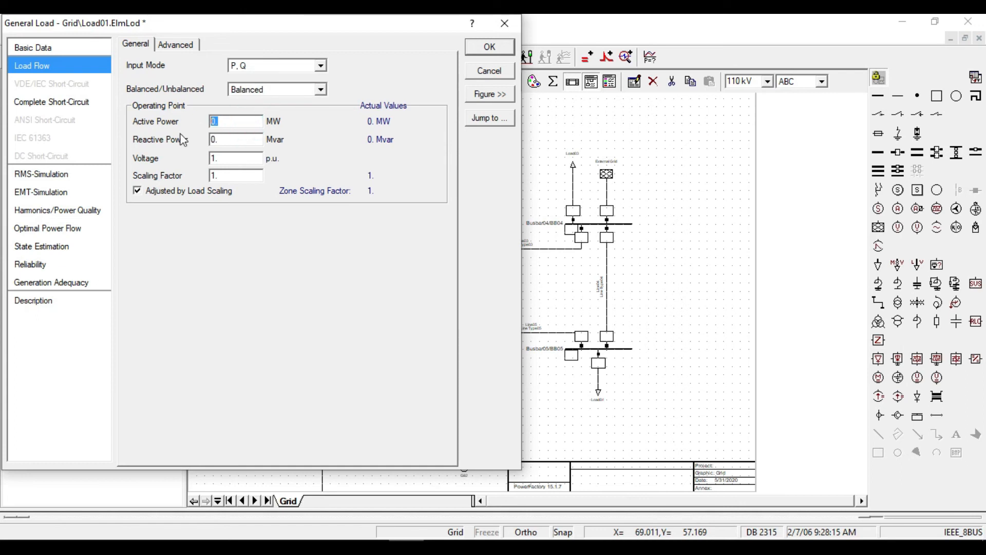
text(40)
double_click(231, 137)
click(488, 53)
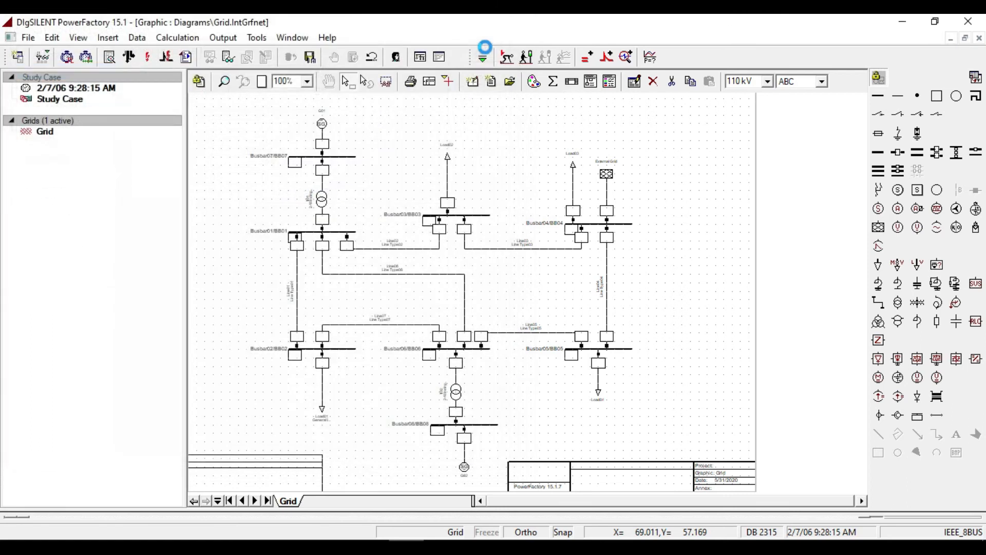
Create a new general load type named General Load Type02 for Load02 at Busbar03 and accept it
double_click(448, 179)
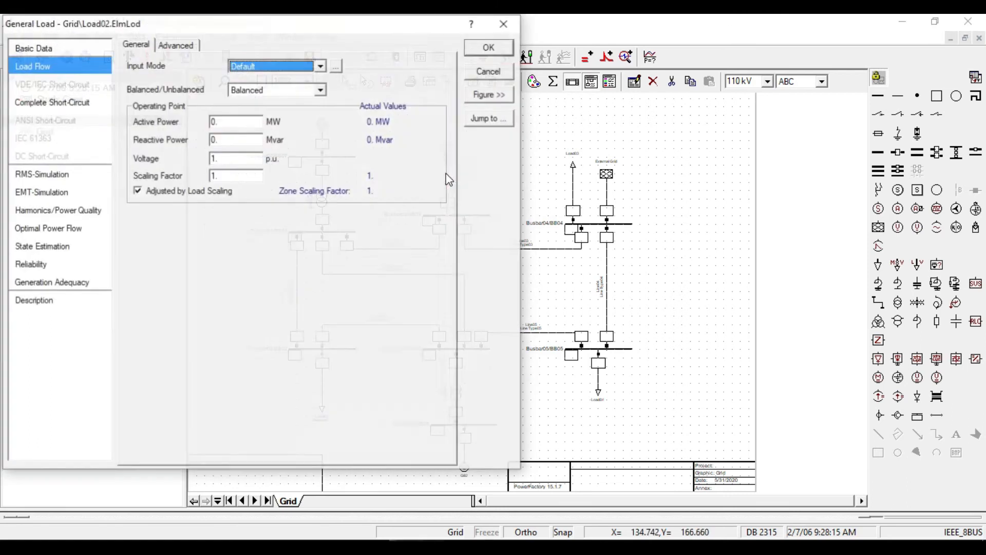
click(38, 49)
click(217, 50)
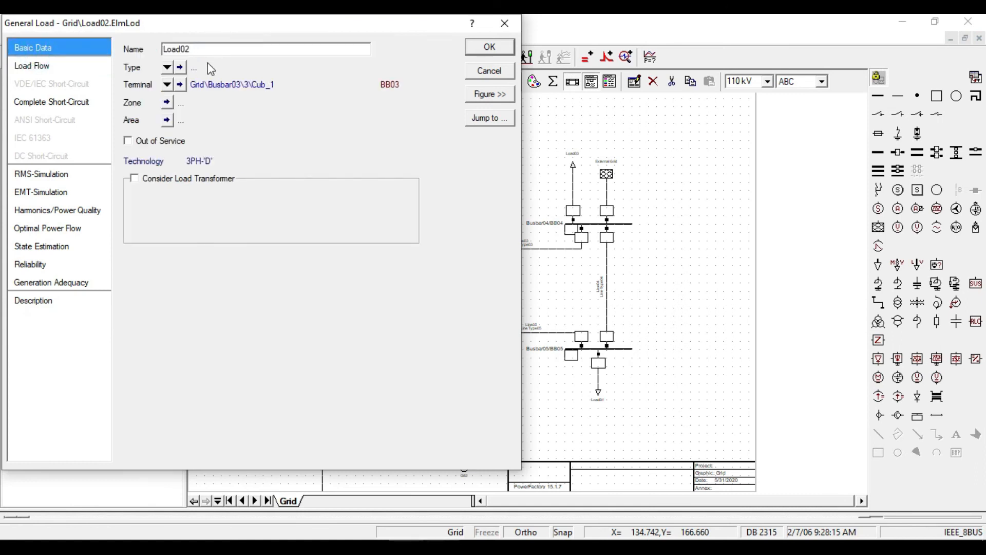
click(167, 68)
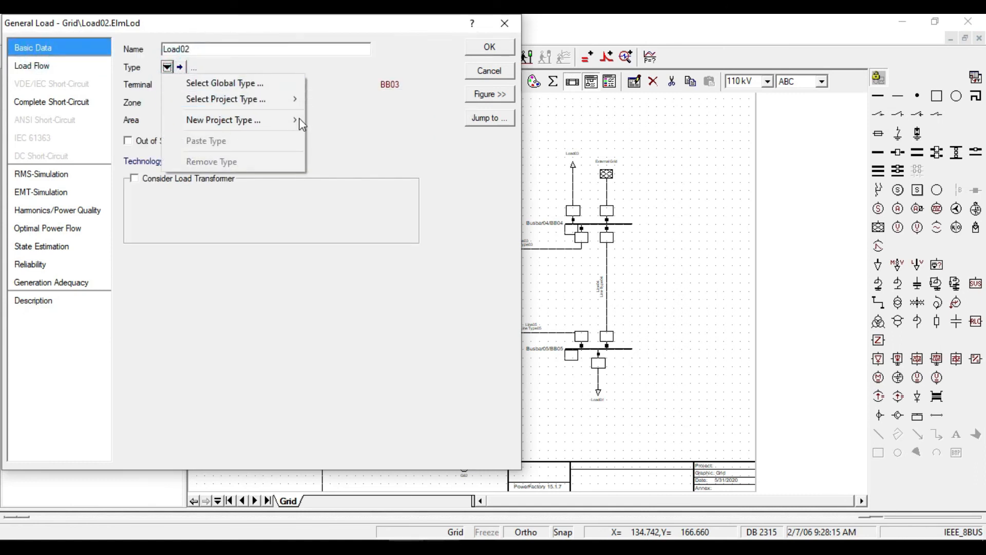
click(355, 120)
click(66, 79)
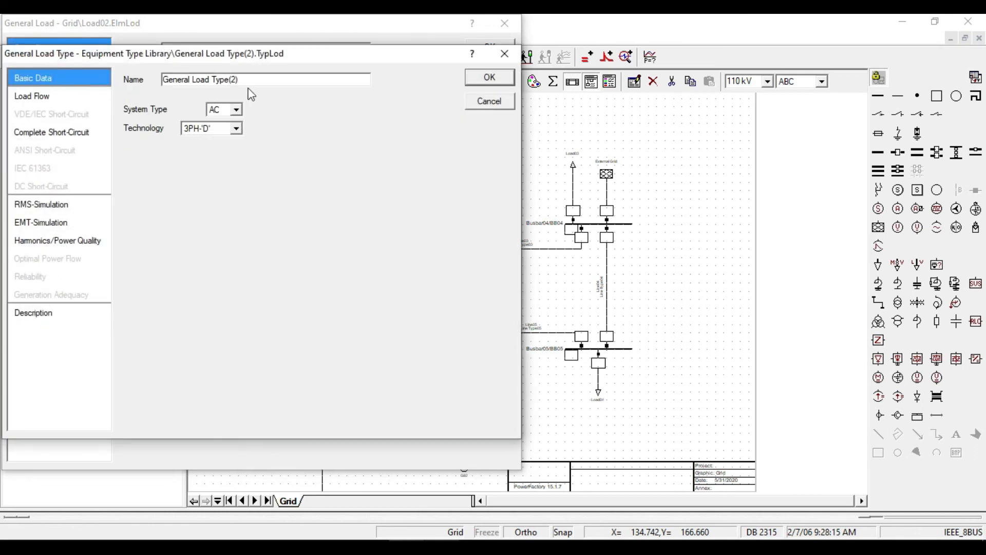
double_click(258, 82)
text(02)
click(490, 77)
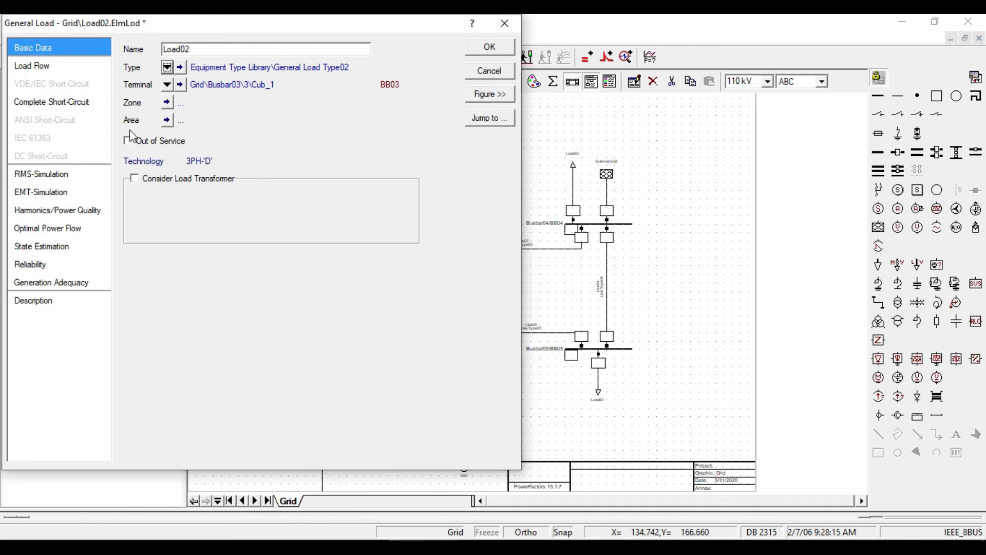
Look up bus 3 in the Excel workbook's Table 4, set Load02 to 60 MW and 40 Mvar, and accept it
click(33, 67)
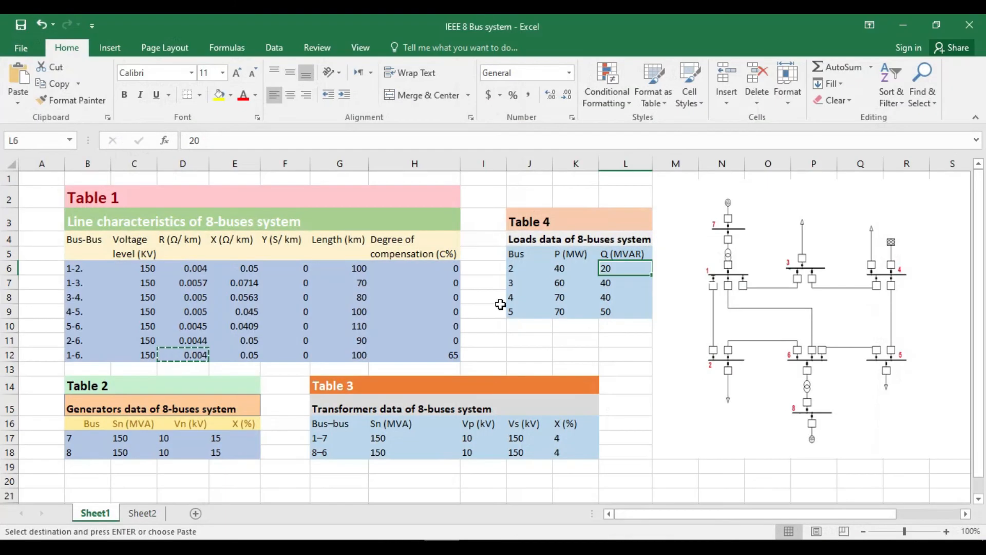
click(562, 283)
click(614, 285)
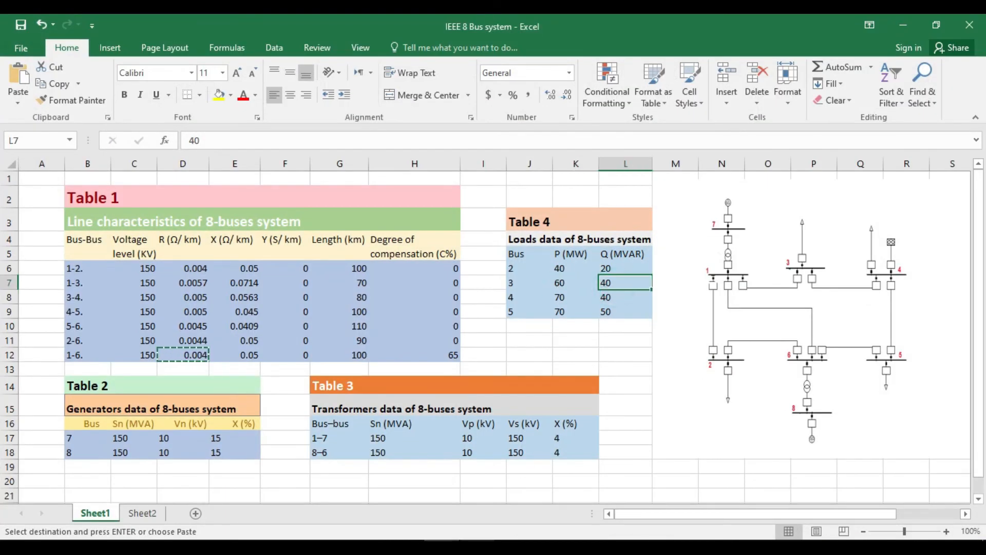
click(413, 546)
double_click(236, 125)
text(60.)
double_click(228, 140)
text(40)
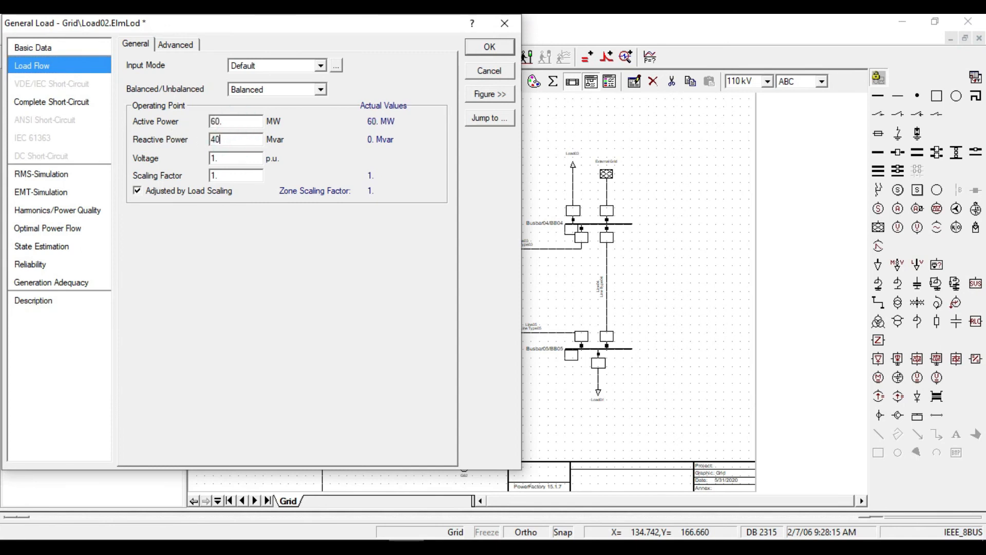
click(489, 49)
Create a new general load type named General Load Type03 for Load03 at Busbar04 and accept it
click(573, 189)
double_click(573, 189)
click(63, 49)
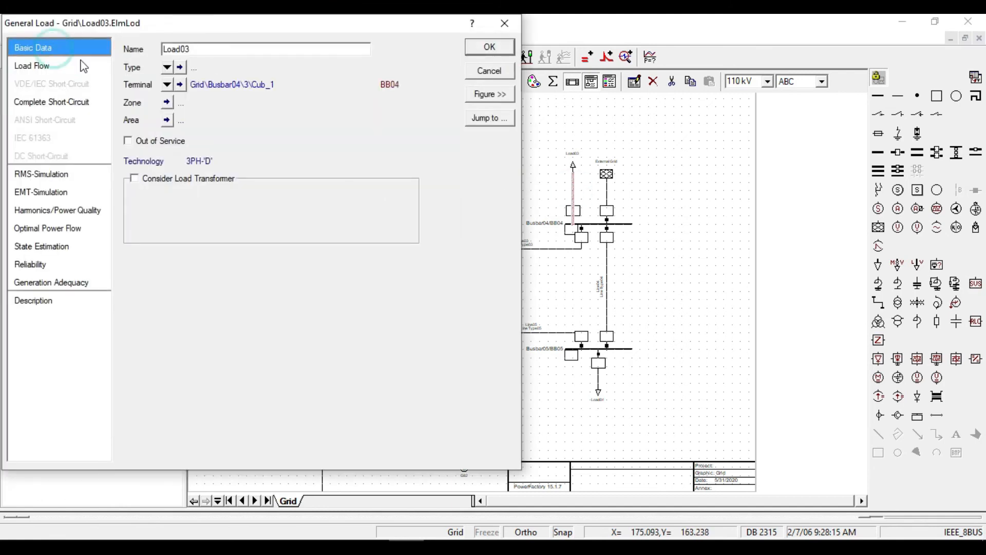
click(166, 68)
mouse_move(242, 119)
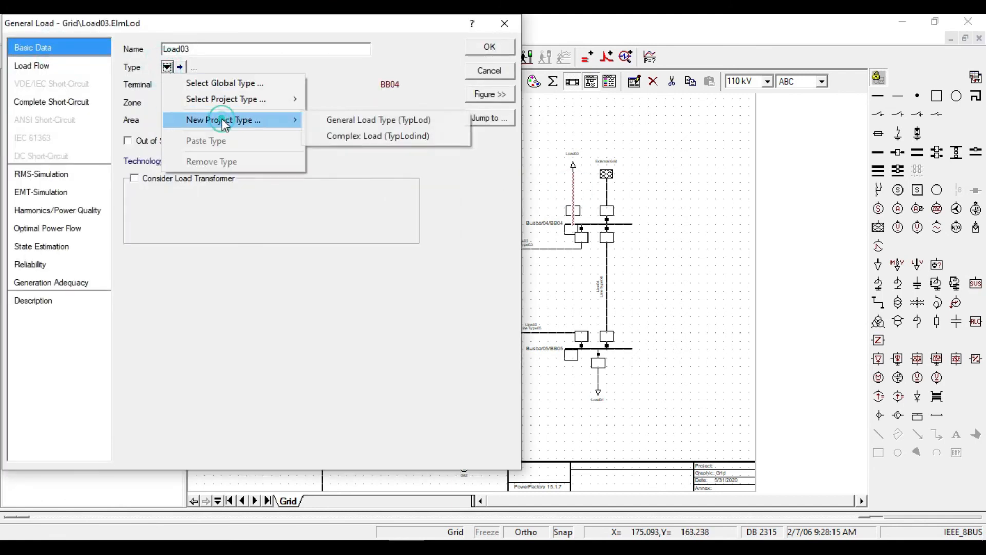
click(374, 118)
click(58, 78)
click(257, 82)
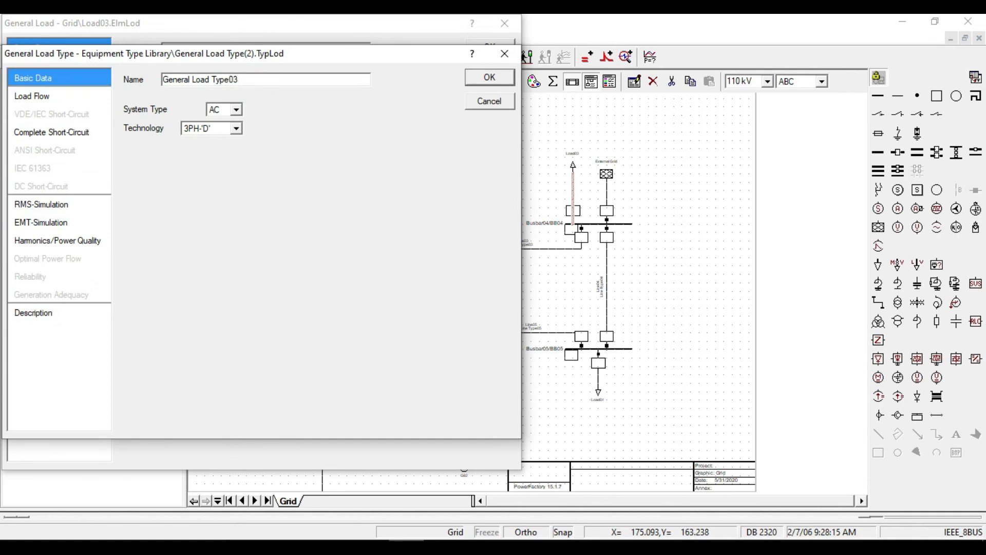
click(491, 77)
Look up bus 4 in the Excel workbook's Table 4, set Load03 to 70 MW and 40 Mvar, and accept it
click(33, 66)
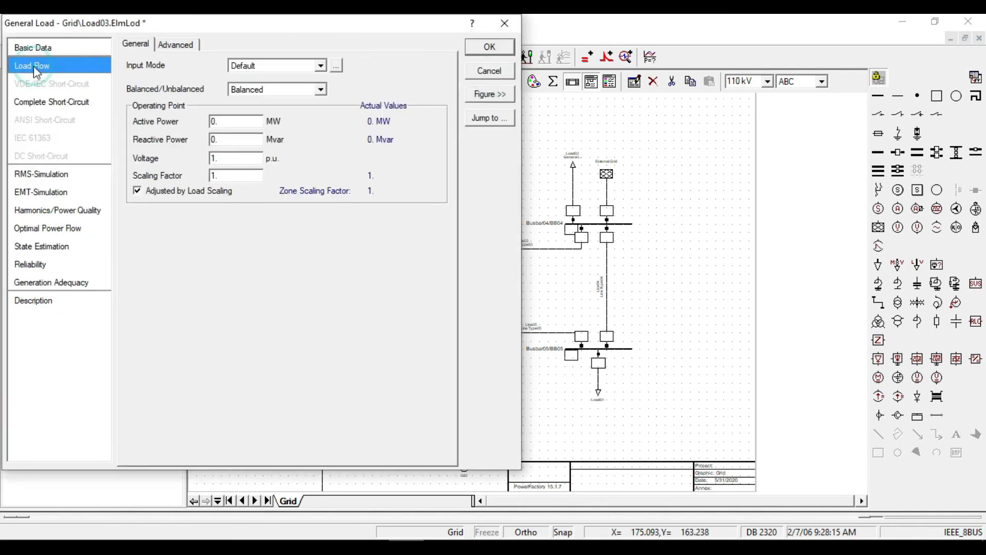
click(442, 546)
click(563, 296)
click(606, 303)
click(416, 546)
drag(232, 123, 163, 121)
text(70)
drag(234, 140, 184, 138)
text(40)
click(492, 47)
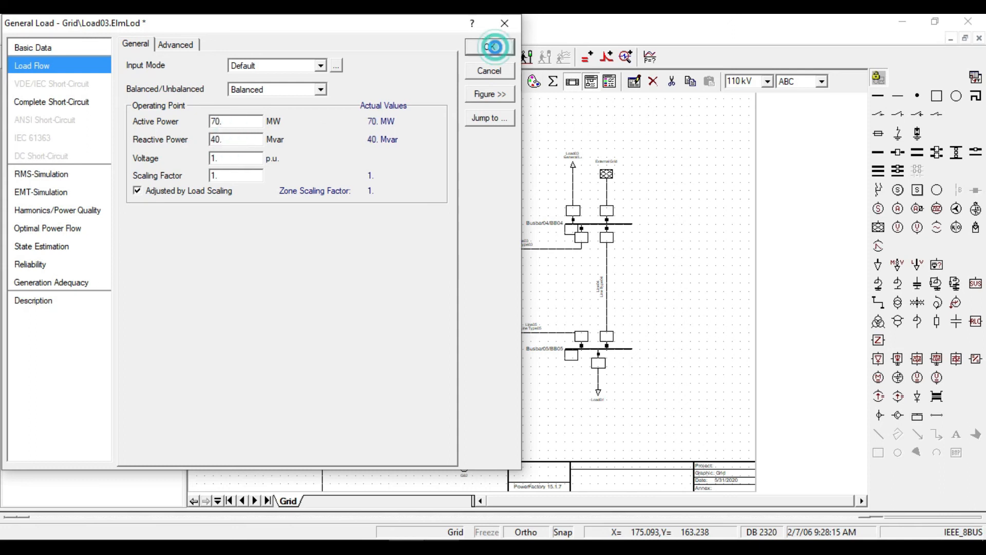
Create a new general load type named General Load Type04 for Load04 at Busbar05 and accept it
double_click(598, 391)
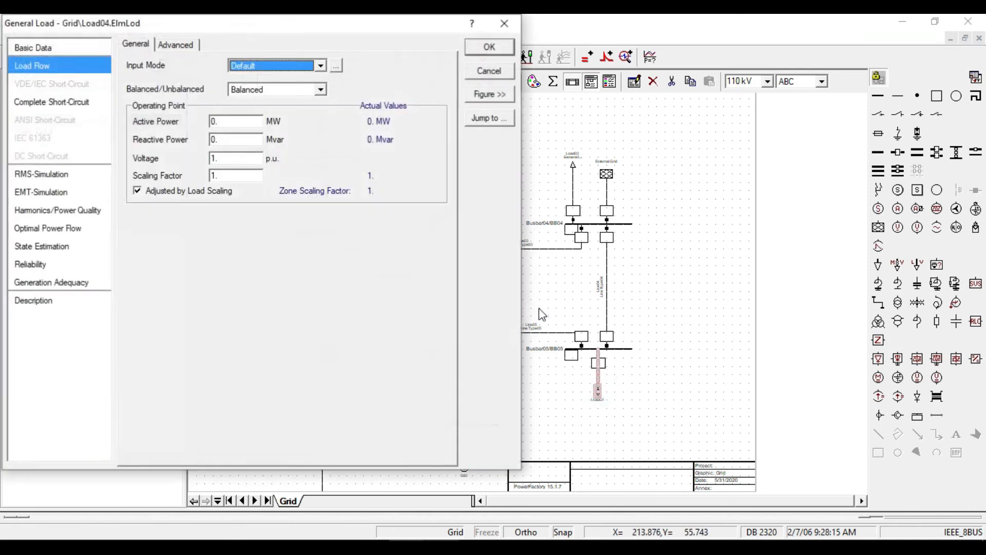
click(46, 50)
click(167, 67)
click(208, 119)
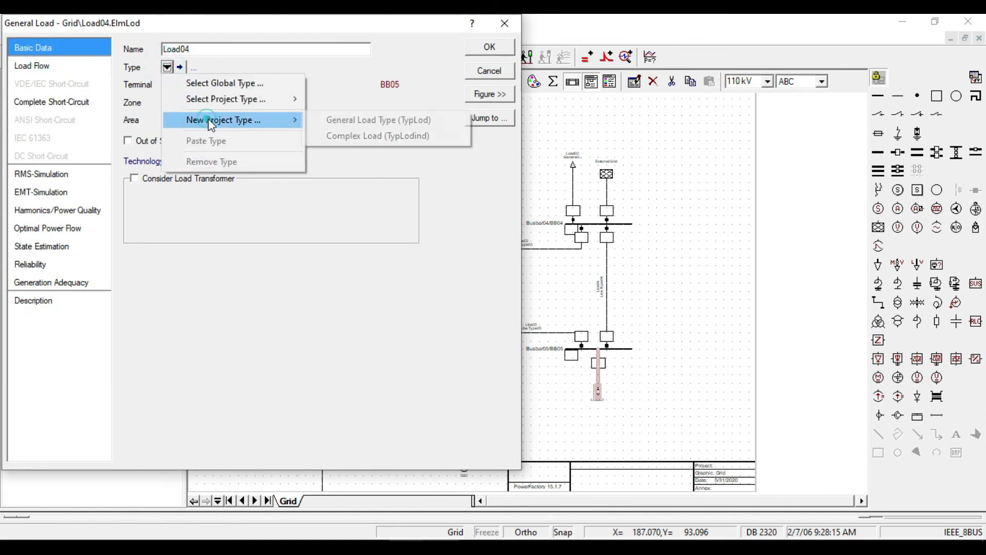
click(379, 119)
click(92, 78)
click(262, 79)
key(BackSpace)
key(BackSpace)
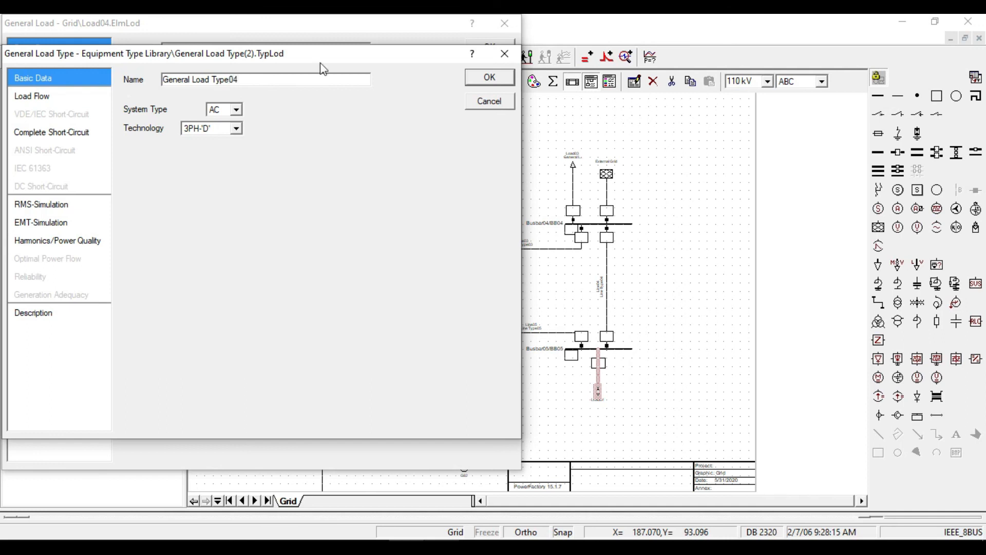
click(473, 78)
Look up bus 5 in the Excel workbook's Table 4, set Load04 to 70 MW and 50 Mvar, and accept it
click(33, 70)
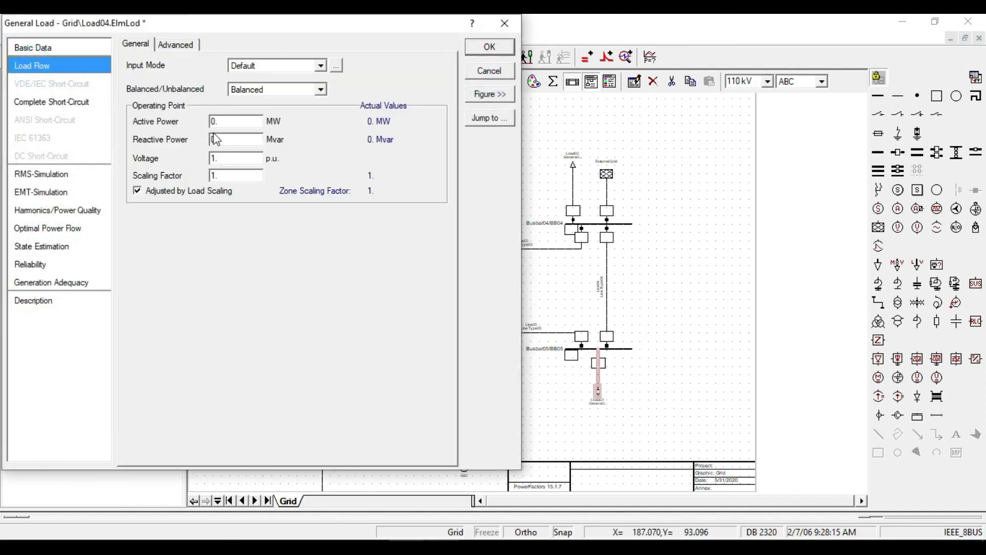
click(442, 545)
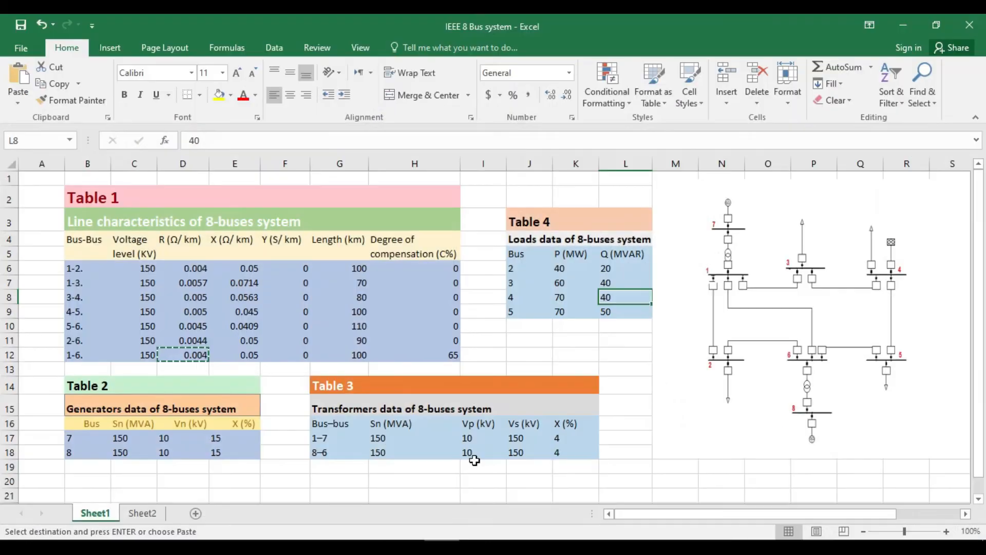
click(562, 313)
click(609, 313)
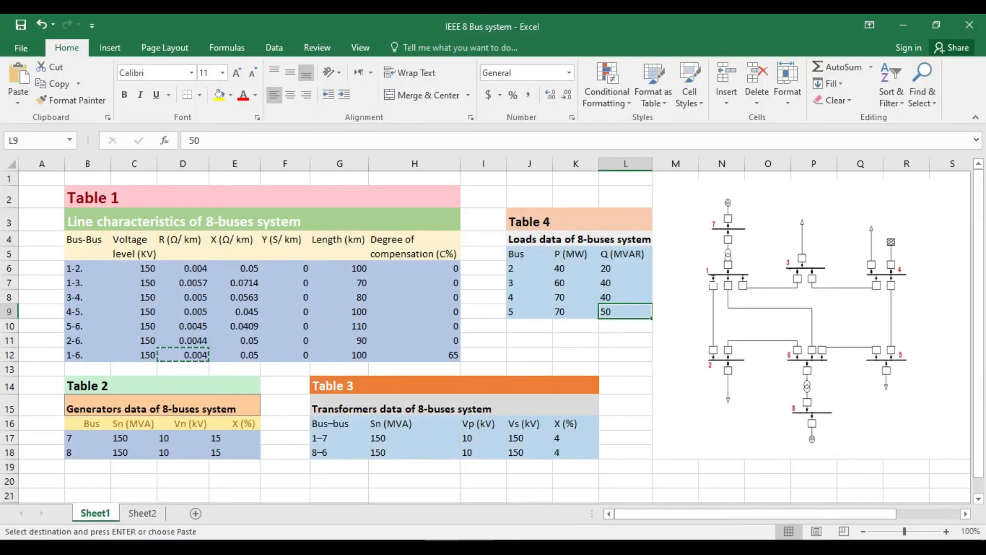
click(407, 546)
double_click(229, 122)
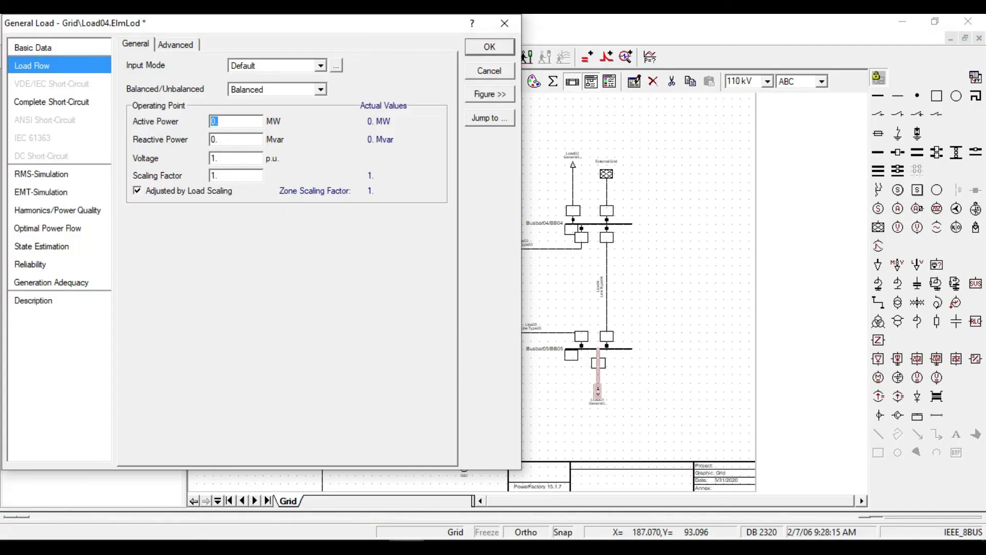
text(70)
double_click(227, 140)
text(50)
click(498, 51)
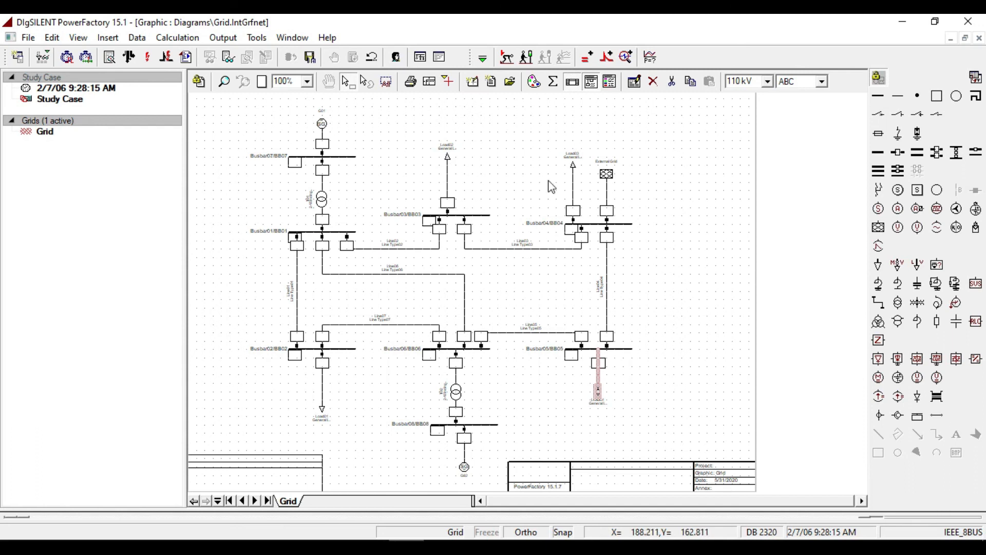
click(385, 381)
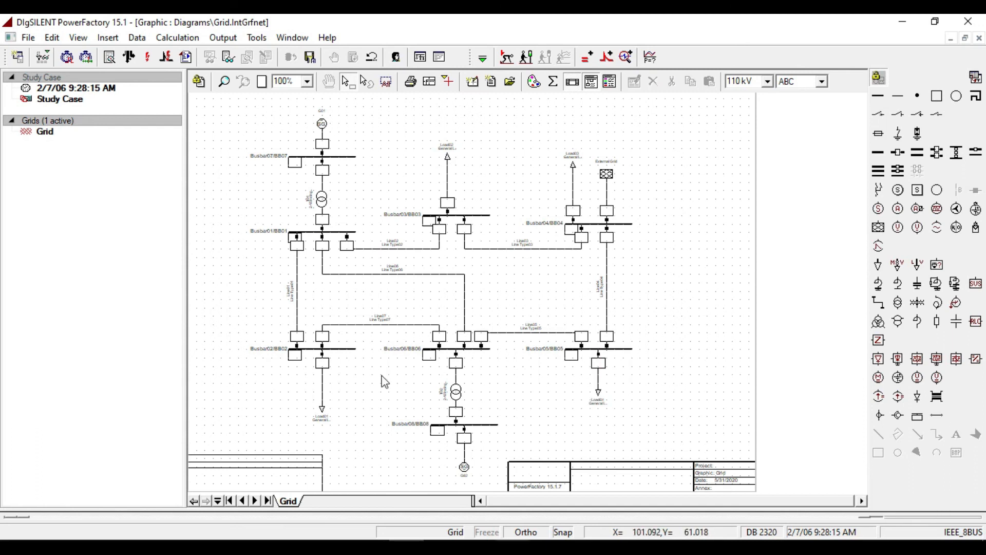
click(321, 124)
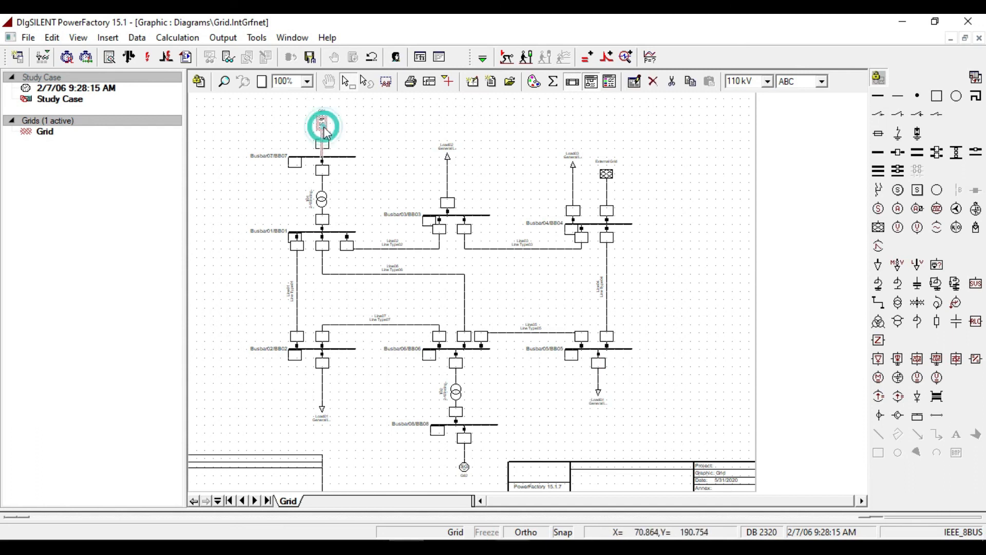
click(466, 469)
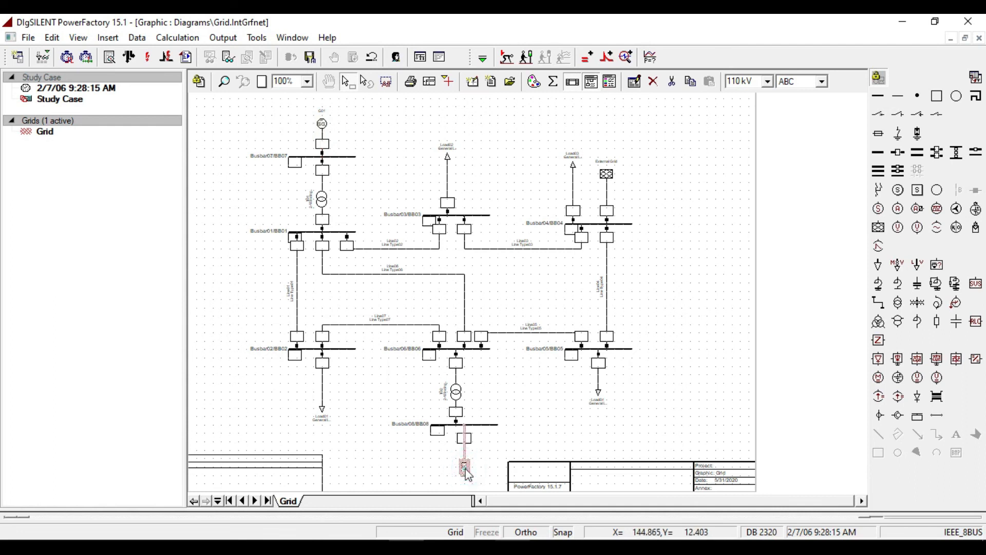
click(607, 173)
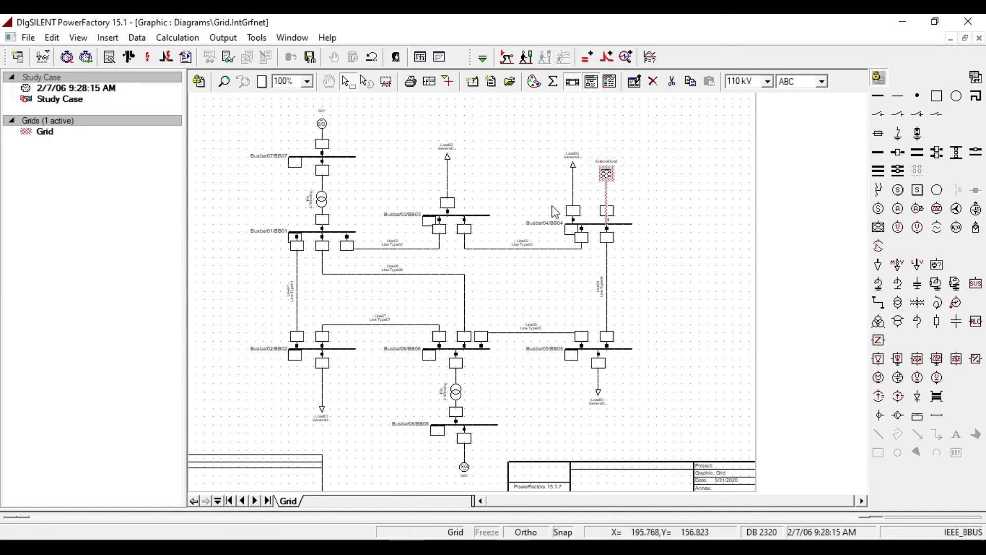
click(525, 303)
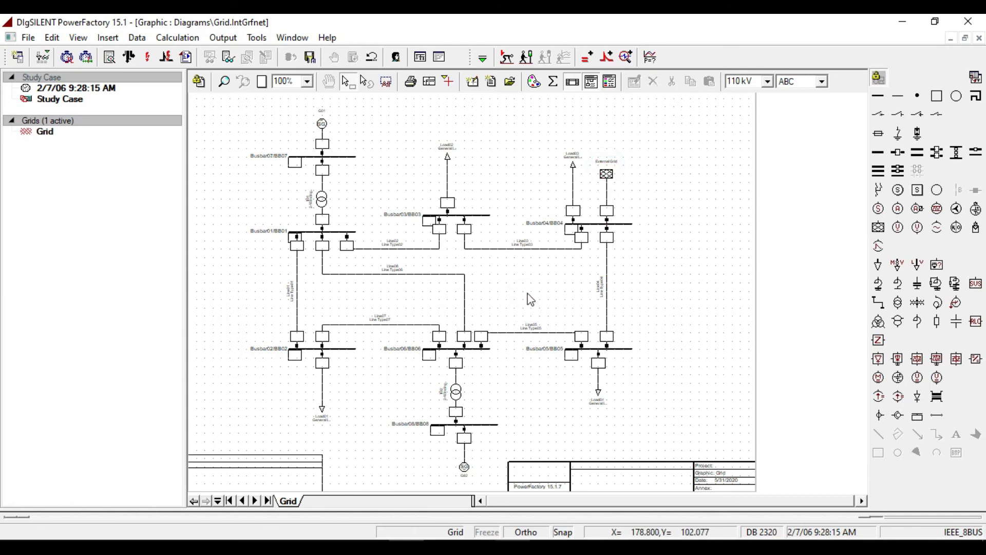
Open the basic data of the external grid at Busbar04 and rename it Transation_Grid
double_click(605, 175)
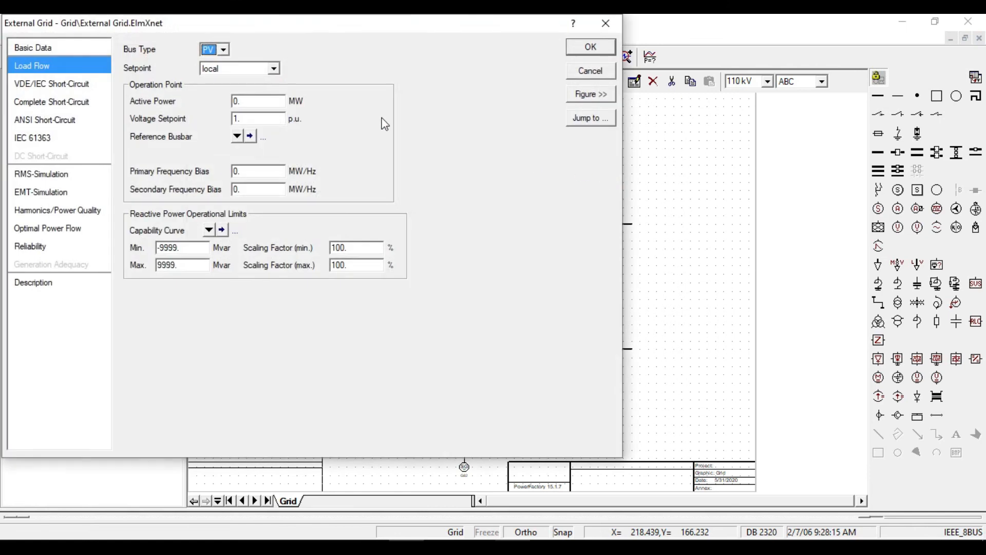
click(61, 50)
drag(226, 65, 135, 67)
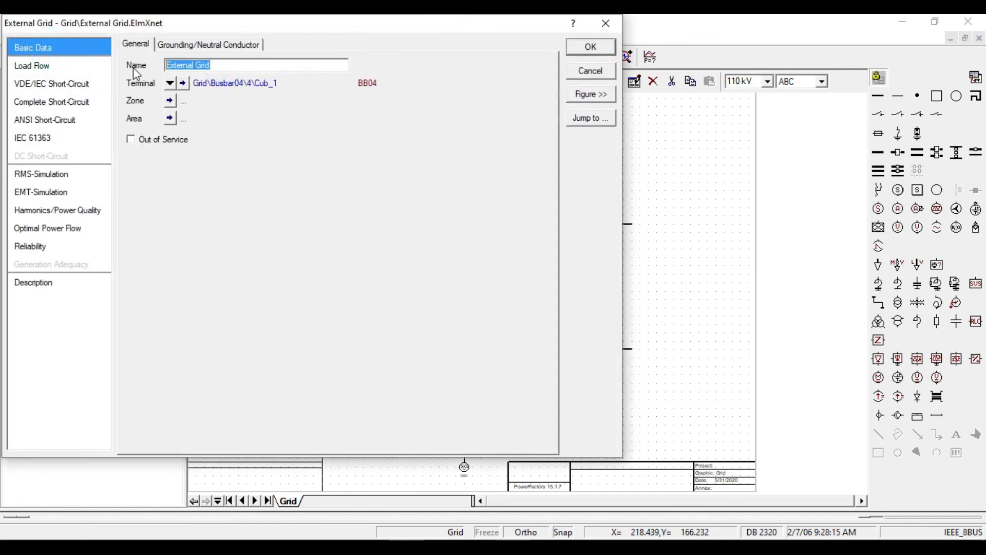
text(Transation_)
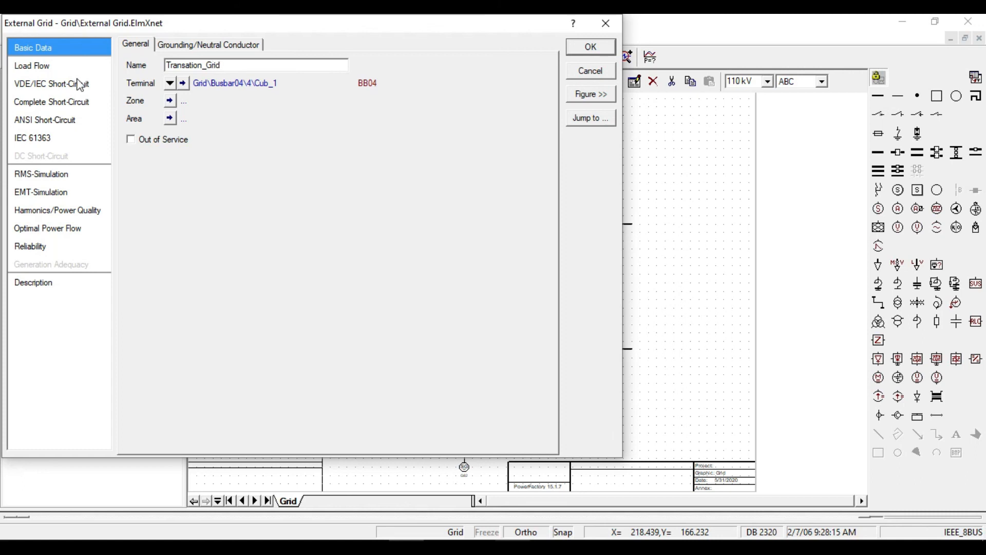
Set the external grid's load flow bus type to SL, leave its setpoint values as they are, and accept it
click(35, 67)
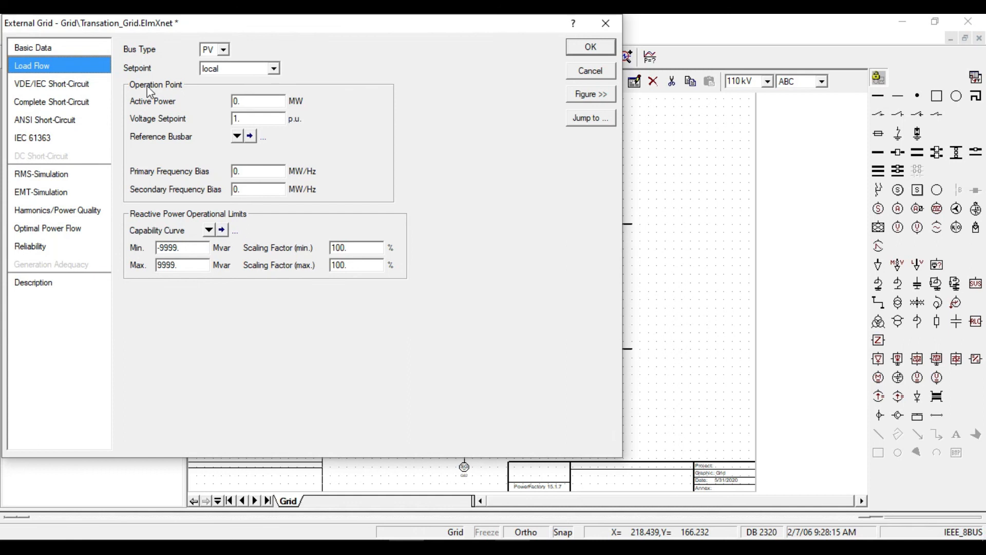
click(221, 52)
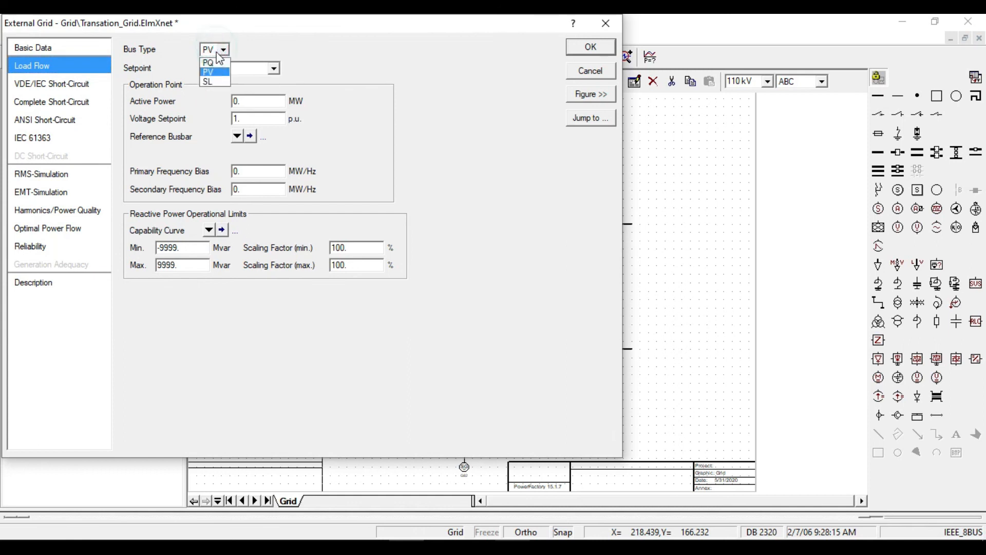
click(212, 82)
click(264, 102)
double_click(260, 119)
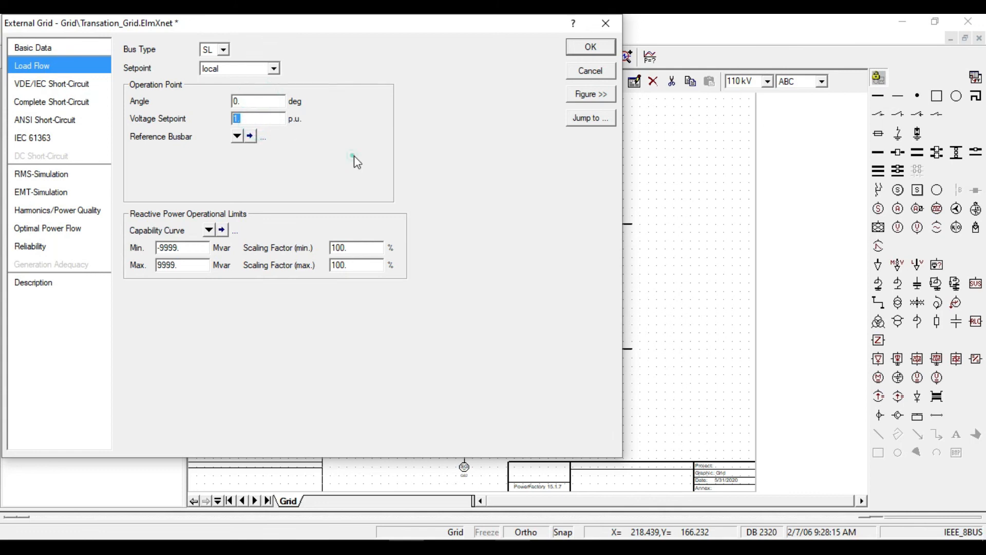
click(590, 47)
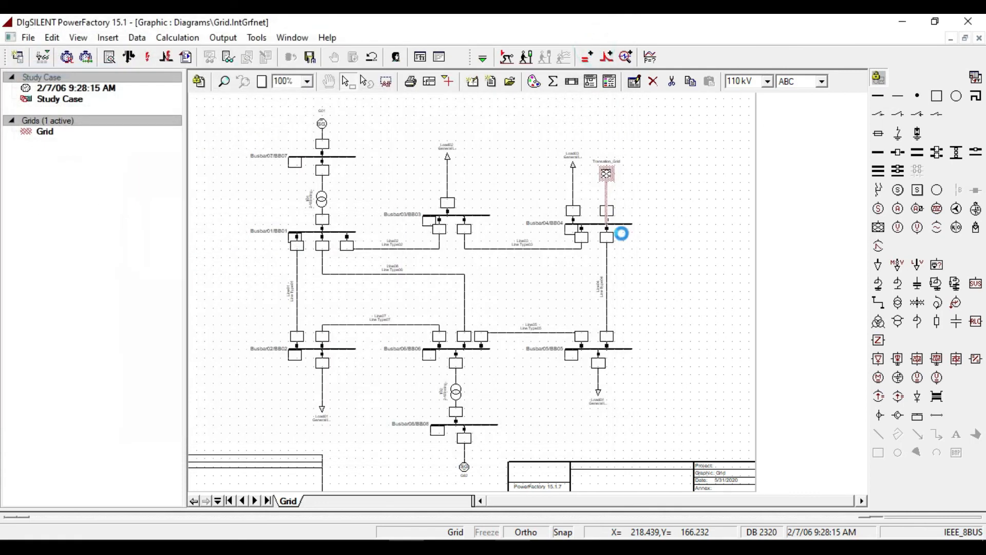
Create a new project type for generator G01 at Busbar07 and name it Synchronous Machine Type01
double_click(324, 128)
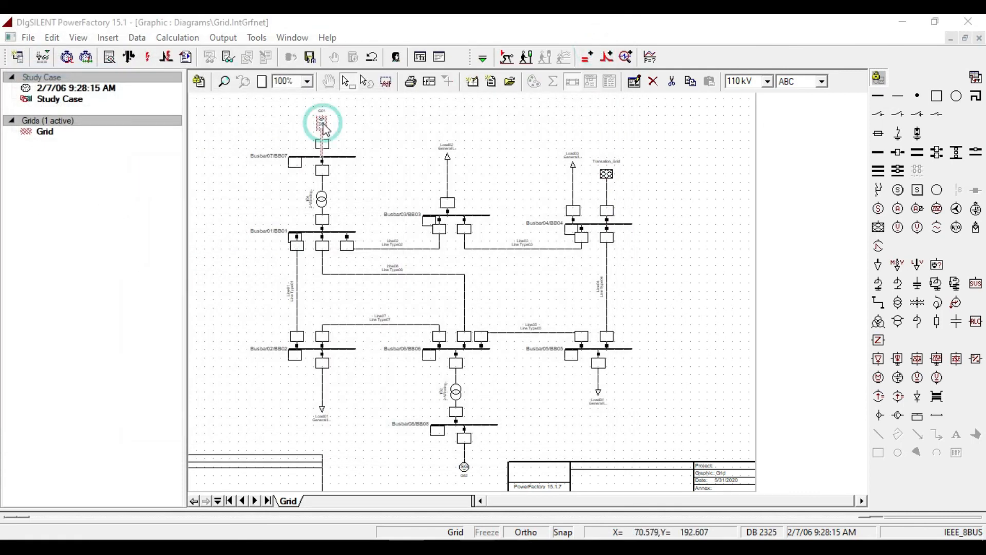
click(54, 47)
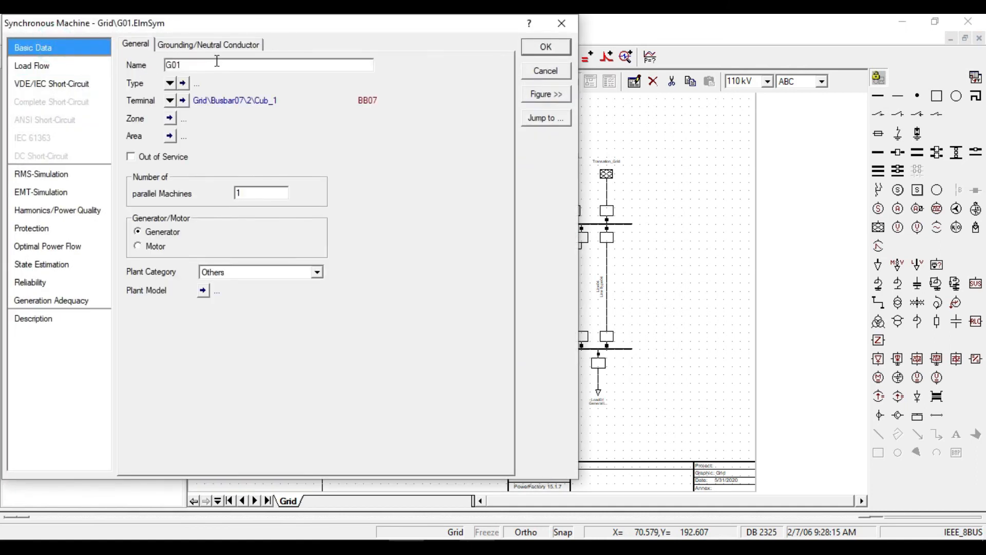
click(170, 83)
click(219, 136)
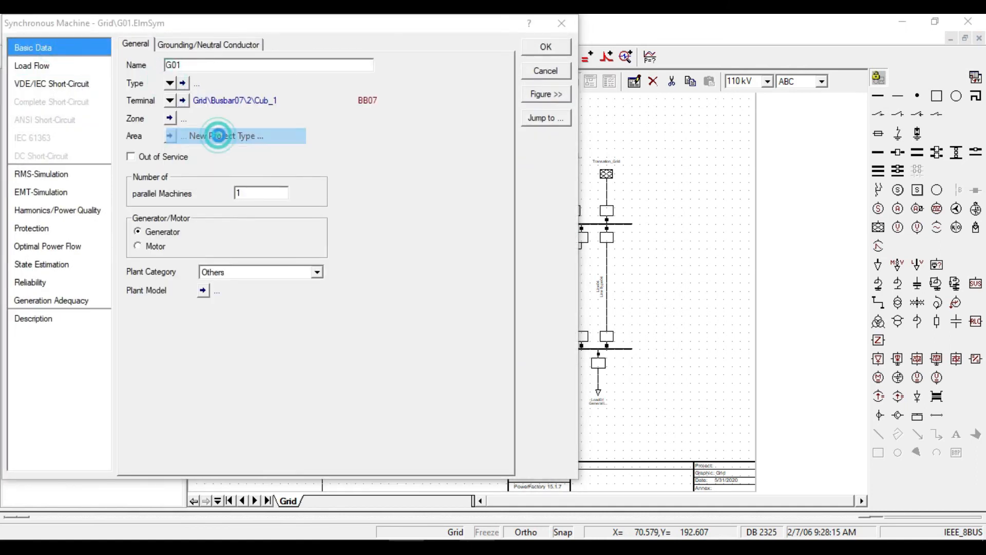
click(75, 77)
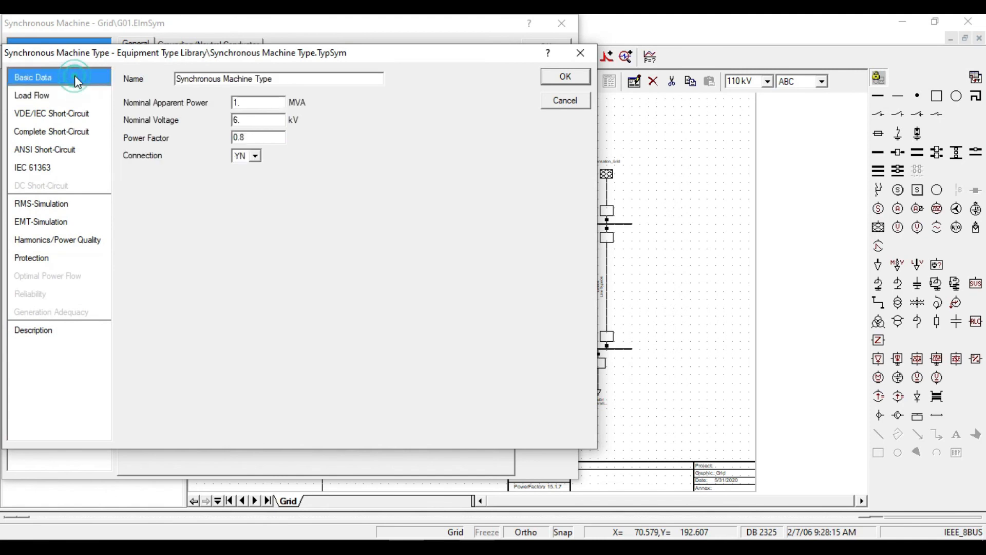
click(290, 77)
Look up bus 7 in the Excel workbook's Table 2, set the machine type to 150 MVA, 10 kV and power factor 0.85, and accept it
click(442, 547)
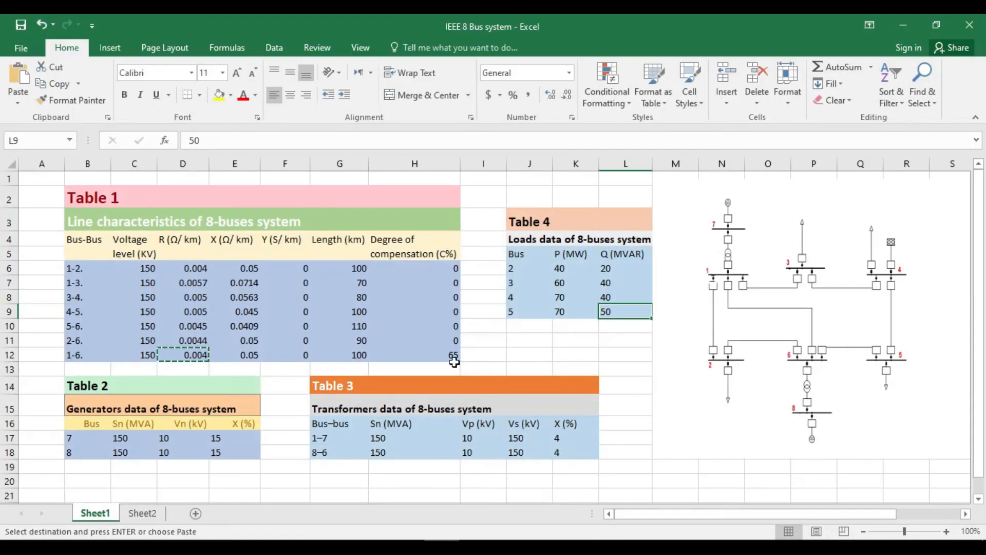
click(118, 443)
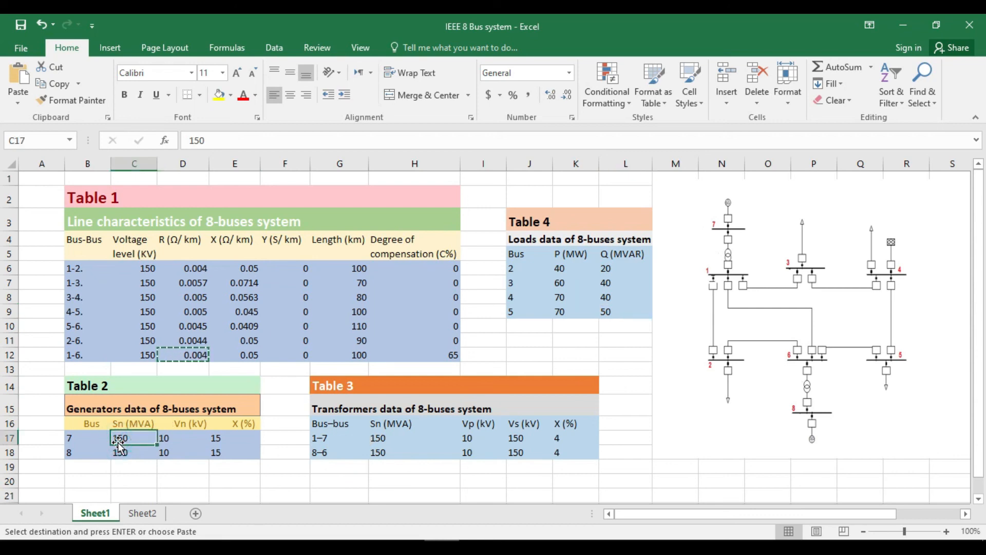
shift+click(170, 440)
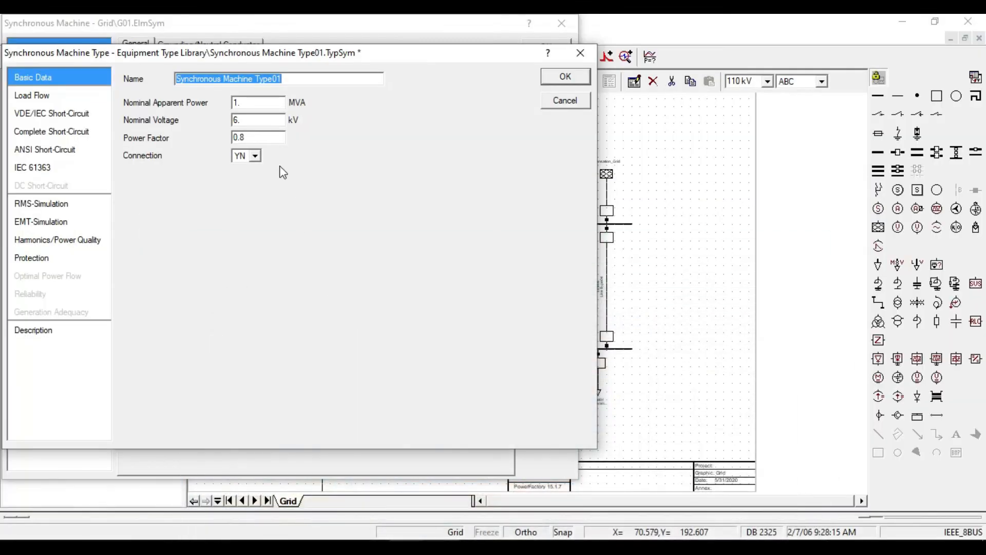
click(252, 101)
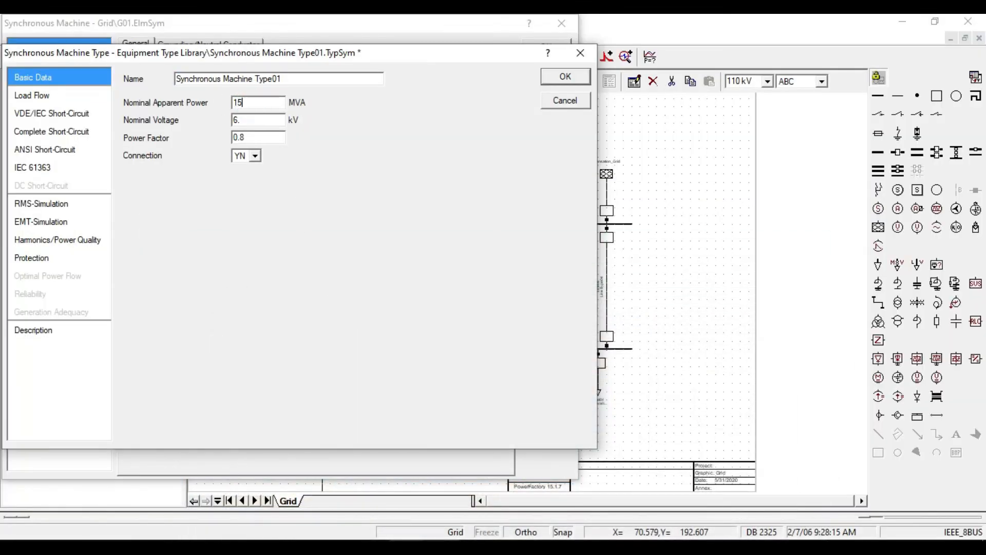
click(250, 120)
click(252, 138)
text(0.8)
click(554, 77)
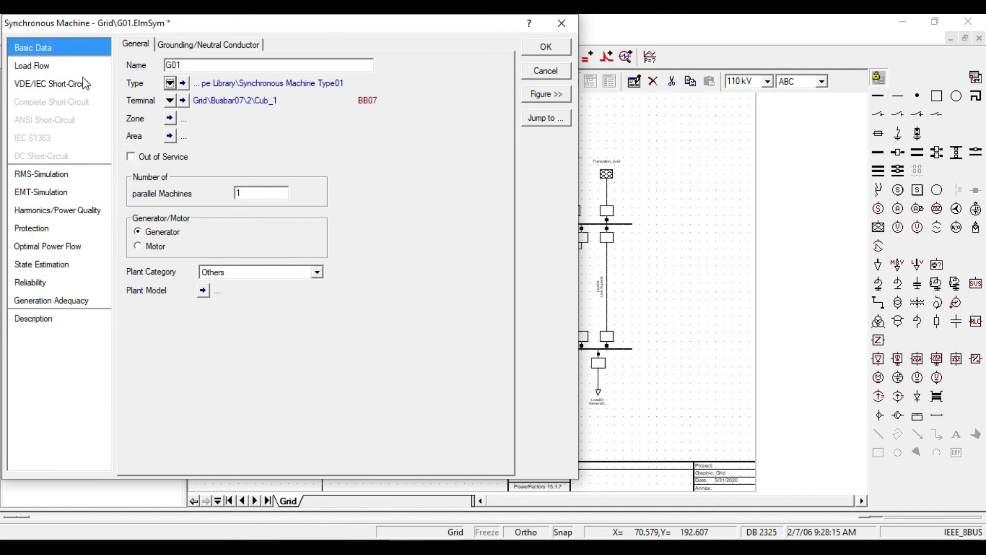
Review generator G01's load flow data, keep the dispatch input mode at Default, and accept the generator
click(46, 67)
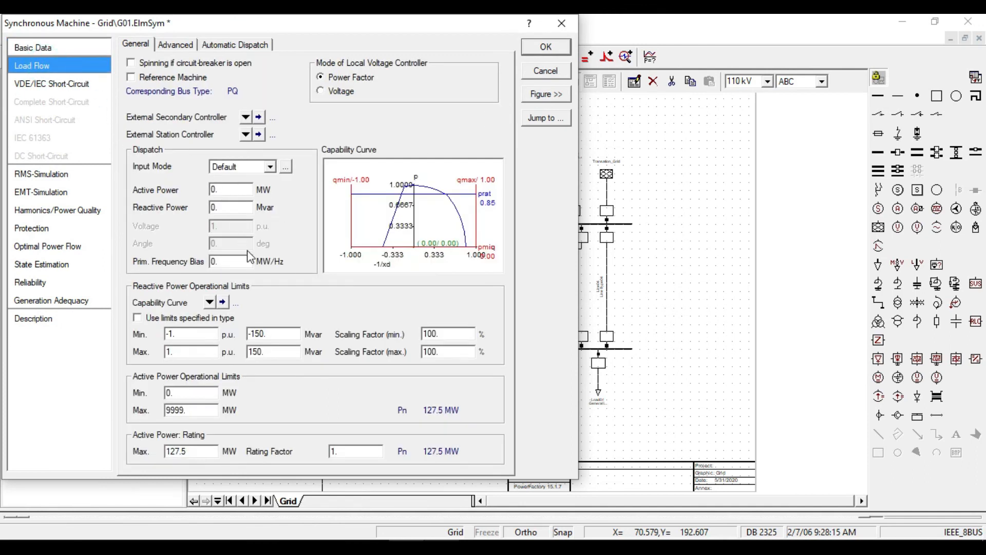
click(254, 169)
click(256, 167)
click(257, 167)
click(234, 181)
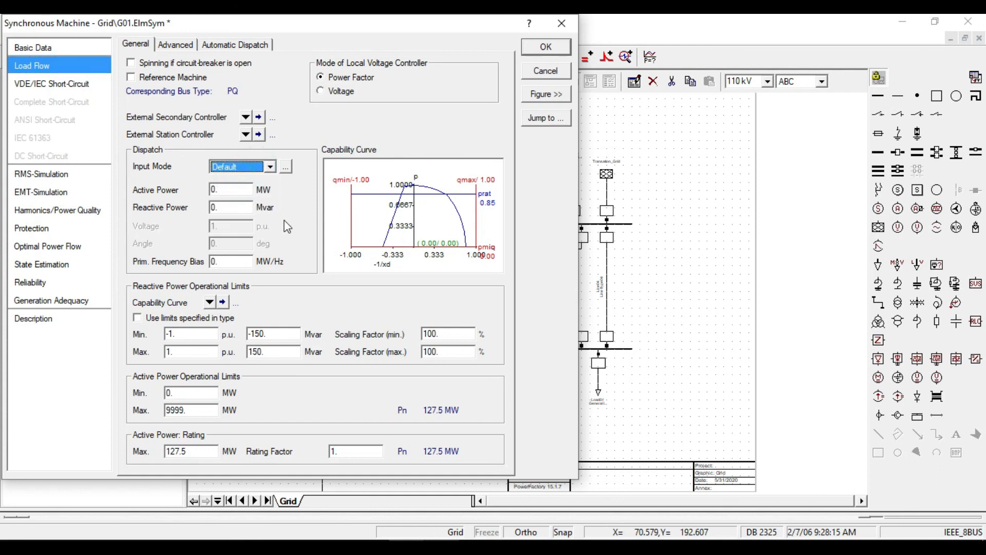
click(546, 47)
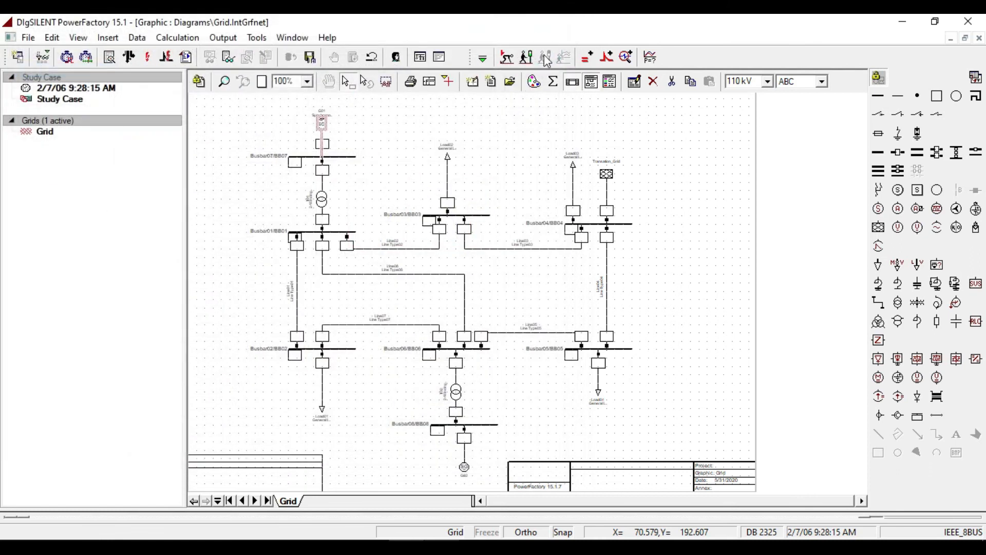
Create a new project type for generator G02 at Busbar08 and name it Synchronous Machine Type02
click(463, 468)
double_click(463, 467)
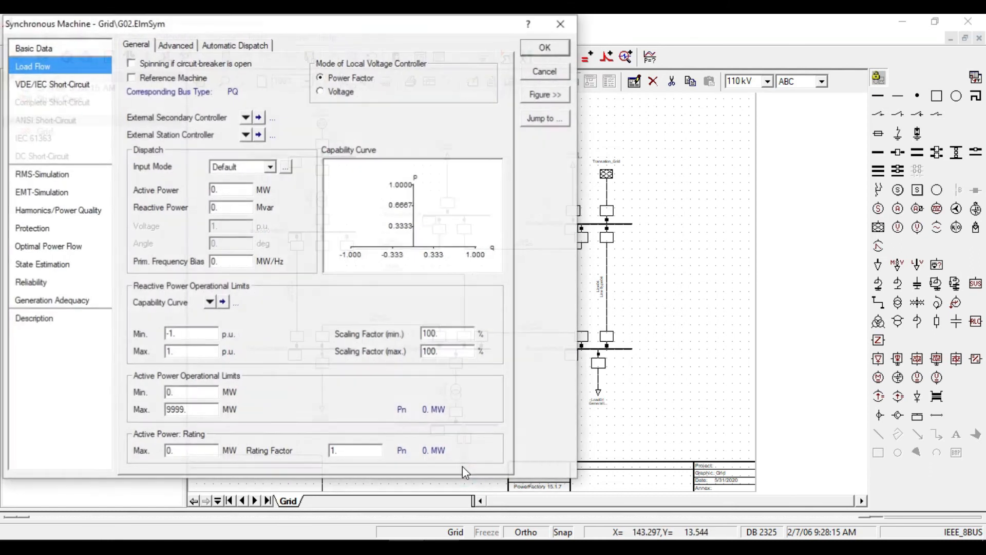
click(39, 49)
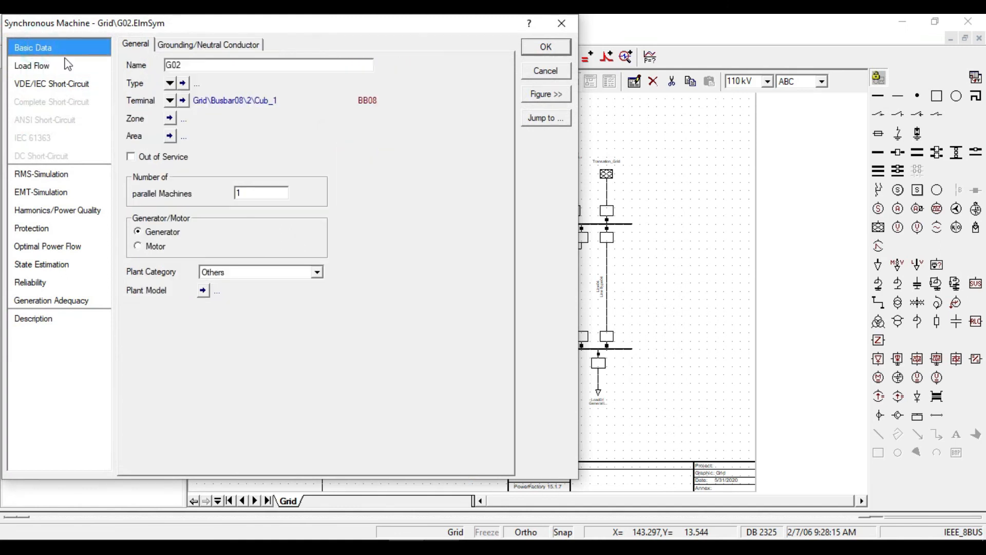
click(183, 84)
click(226, 134)
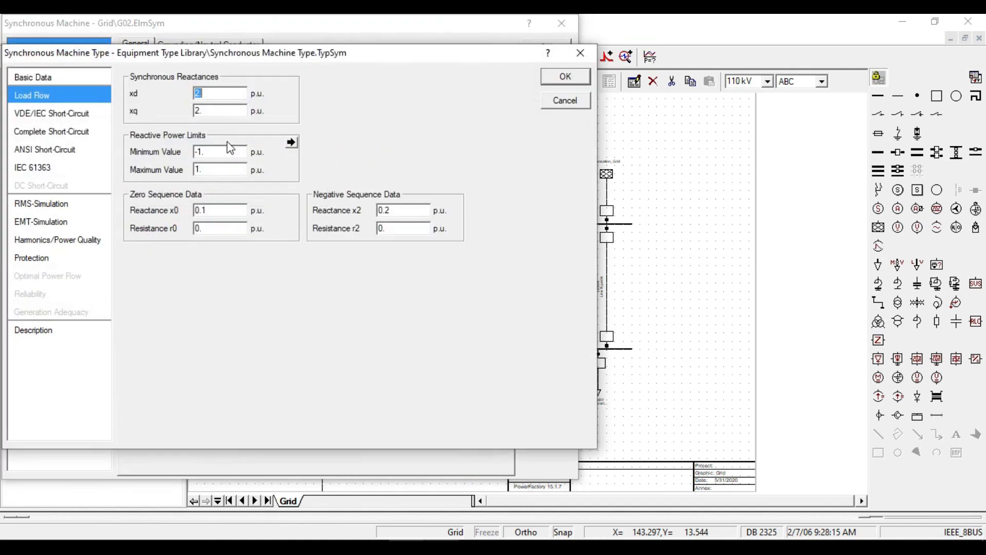
click(77, 79)
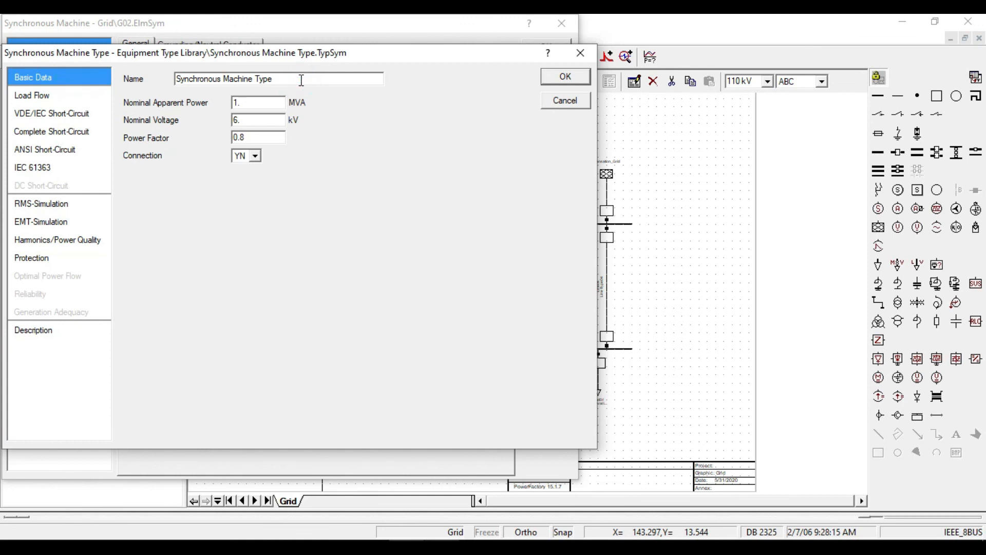
Look up bus 8 in the Excel workbook's Table 2, set the machine type to 150 MVA, 10 kV and power factor 0.85, and accept it
drag(272, 107, 162, 113)
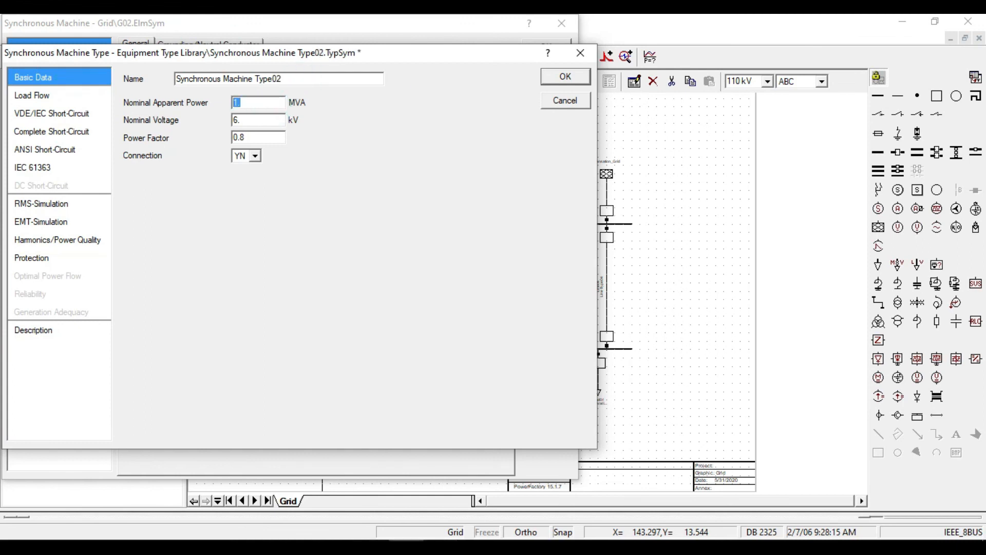
click(442, 546)
click(119, 452)
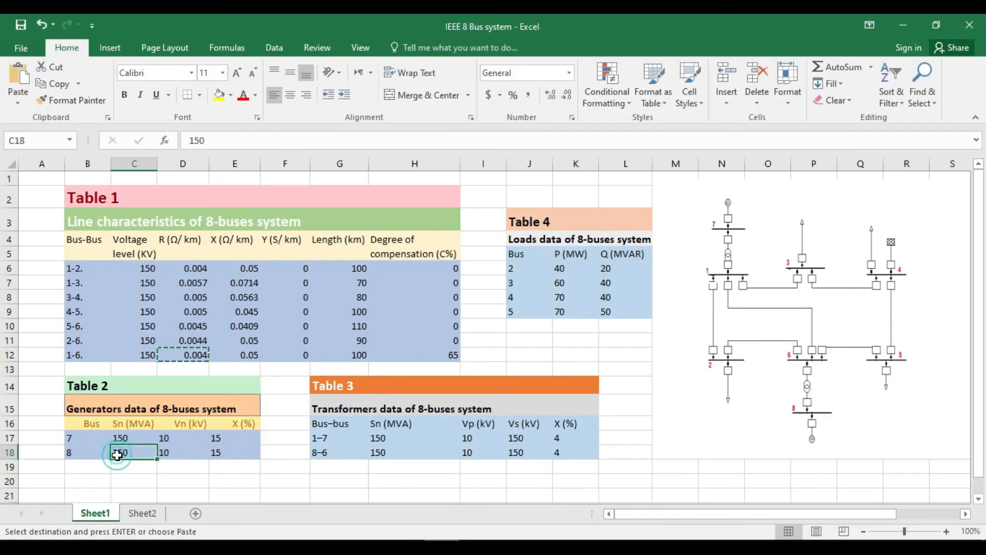
click(173, 458)
click(442, 546)
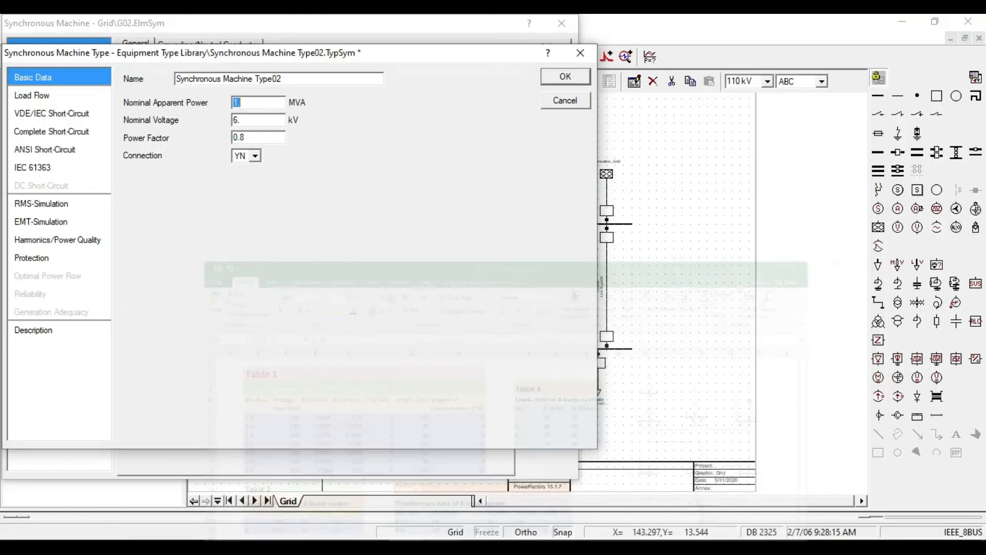
text(1)
click(261, 120)
text(1)
click(253, 137)
text(0.8)
key(Return)
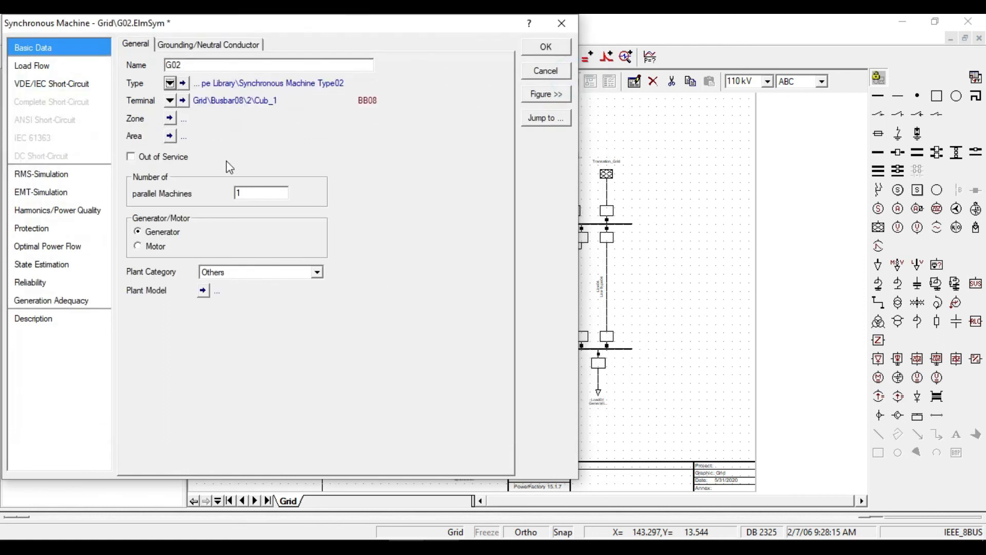
Enable Spinning if circuit-breaker is open in generator G02's load flow data, accept the generator, and deselect it
click(36, 69)
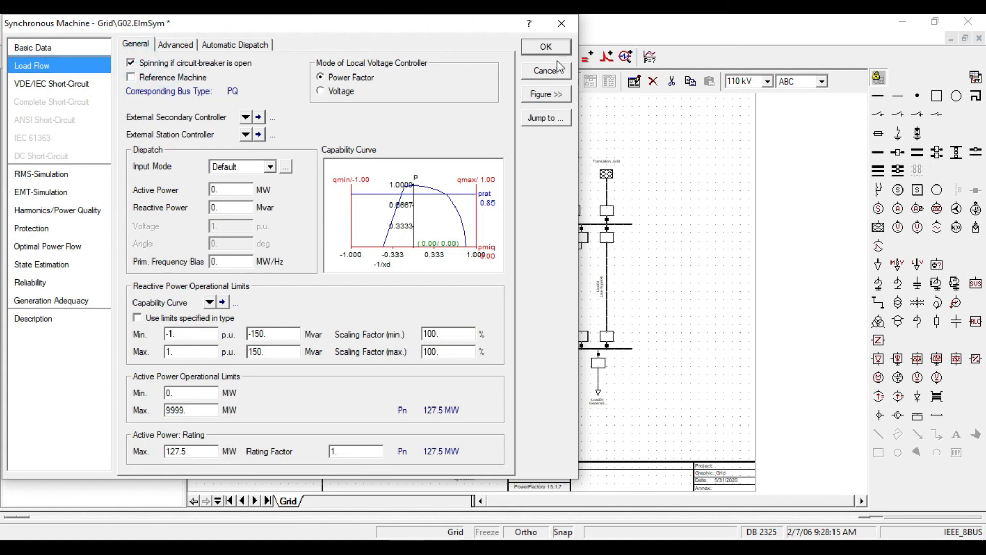
click(545, 47)
click(716, 299)
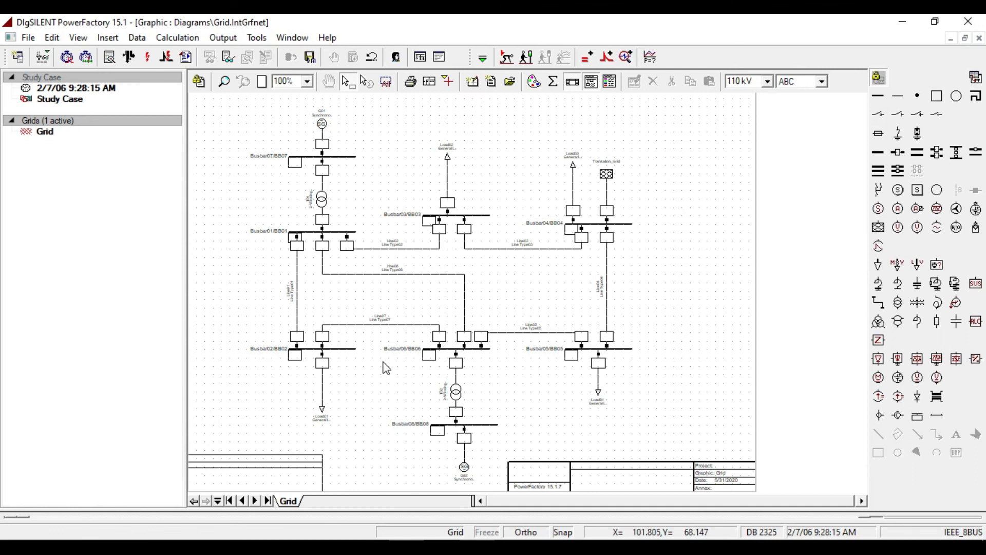
Run the balanced, positive sequence AC load flow calculation with the default options
click(130, 58)
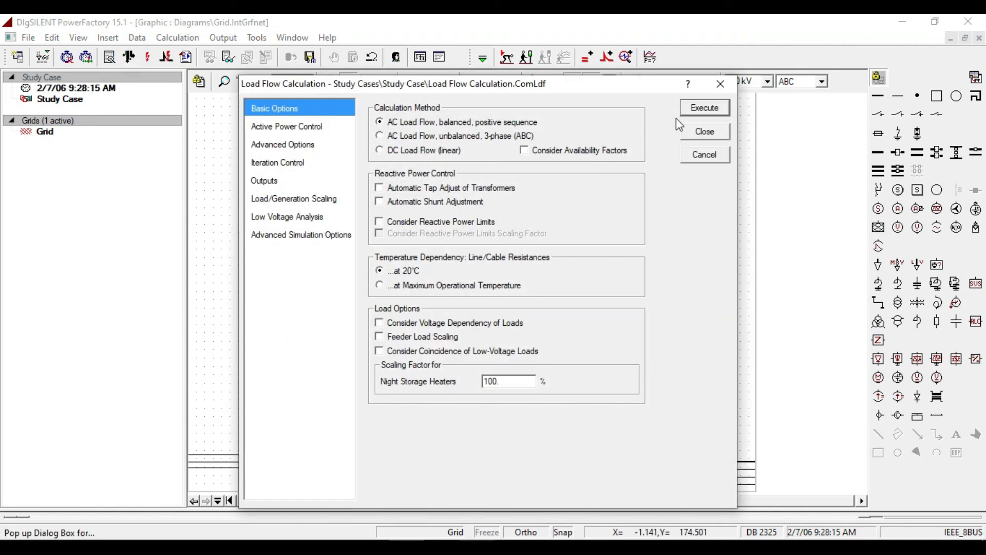
click(705, 109)
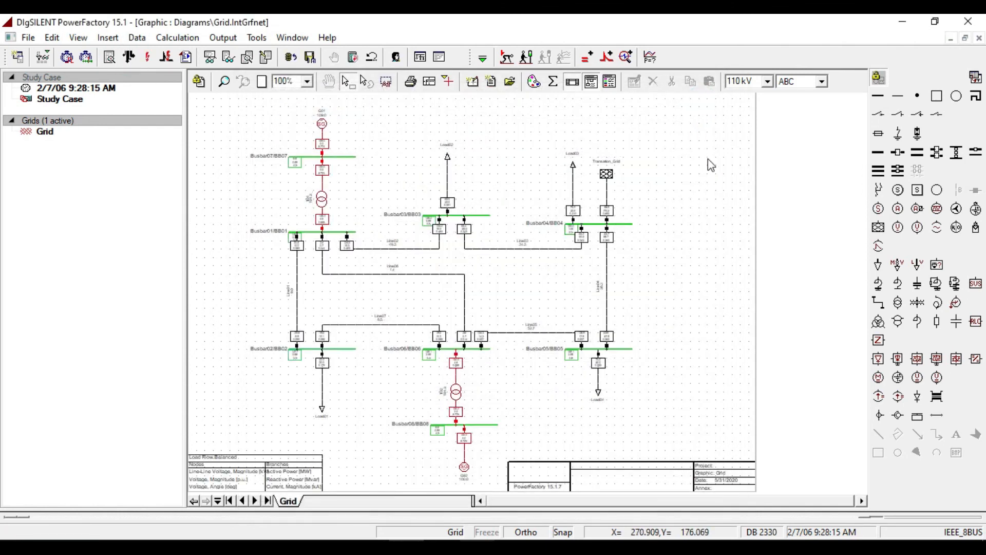
Examine the load flow results at generator G01, transformers T01 and T02, and the surrounding busbars and lines, and return to the full diagram
click(224, 81)
drag(261, 125, 412, 251)
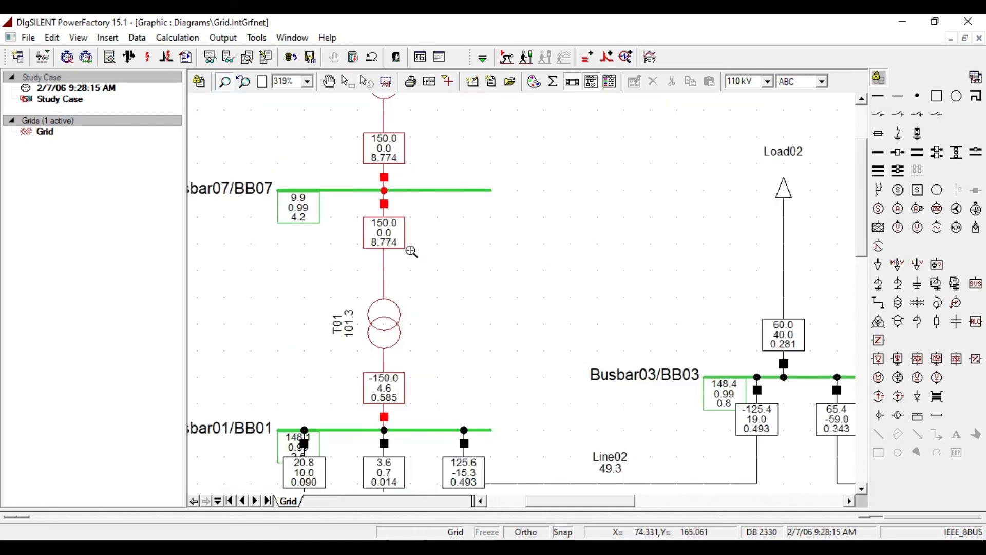
scroll(430, 279, up, 4)
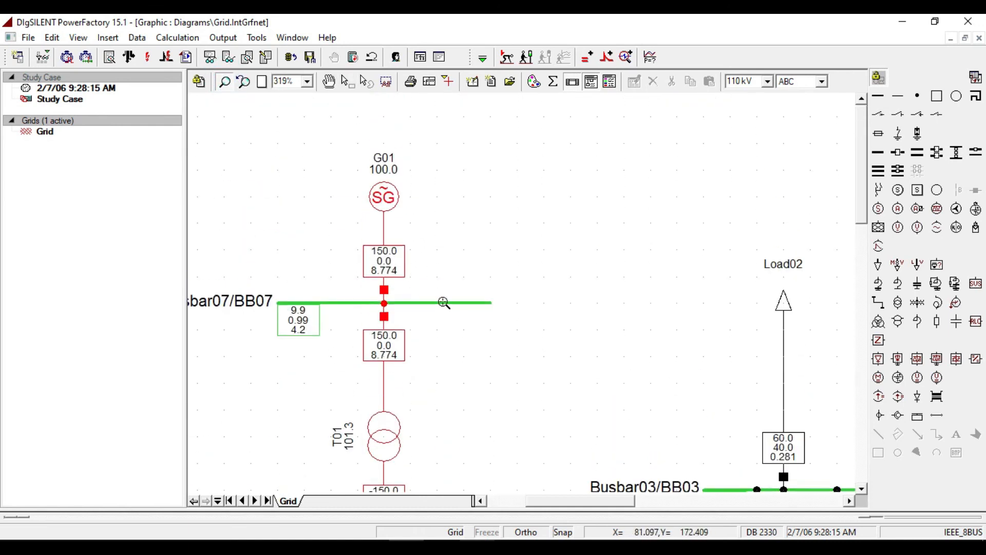
scroll(466, 350, down, 7)
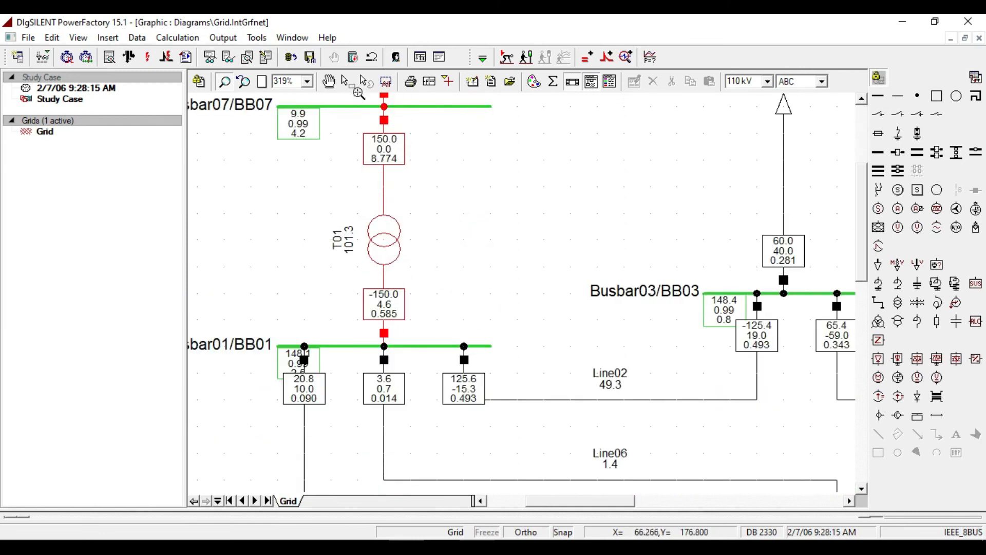
click(330, 81)
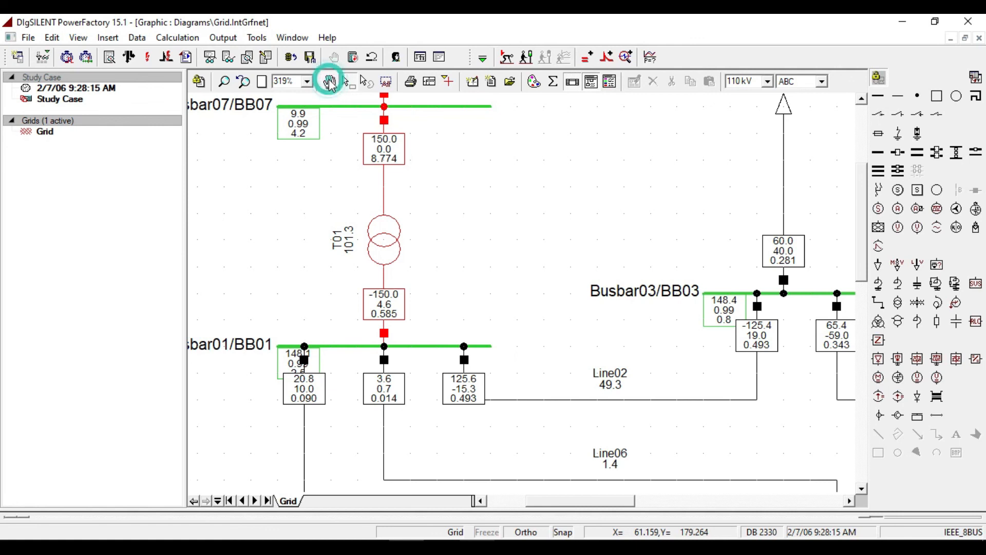
drag(566, 316, 452, 181)
drag(587, 364, 573, 128)
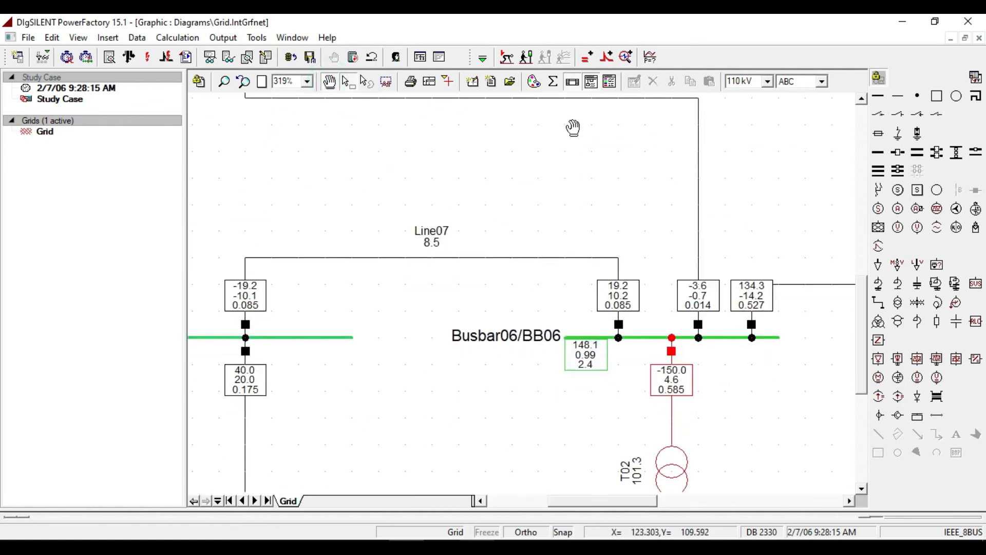
drag(677, 381, 434, 228)
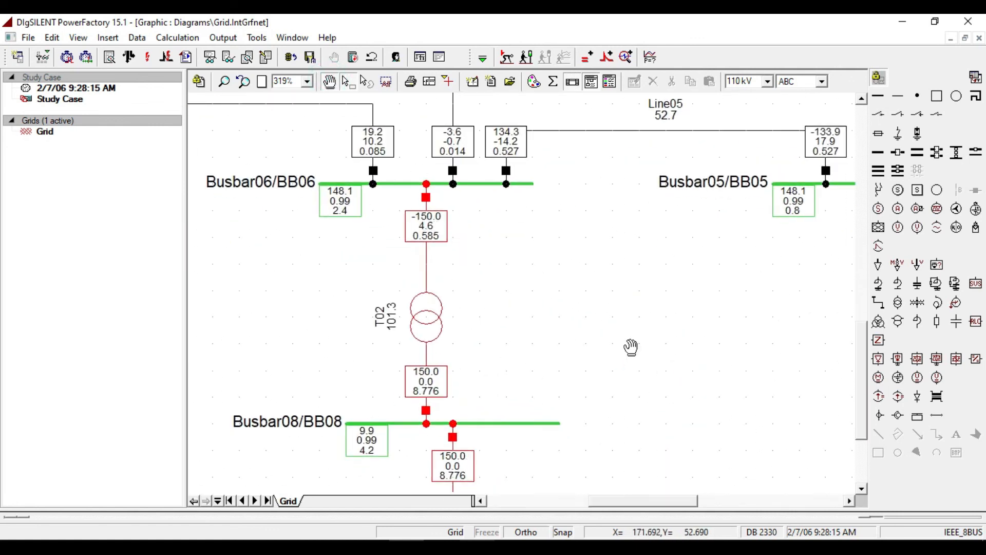
click(242, 82)
click(491, 157)
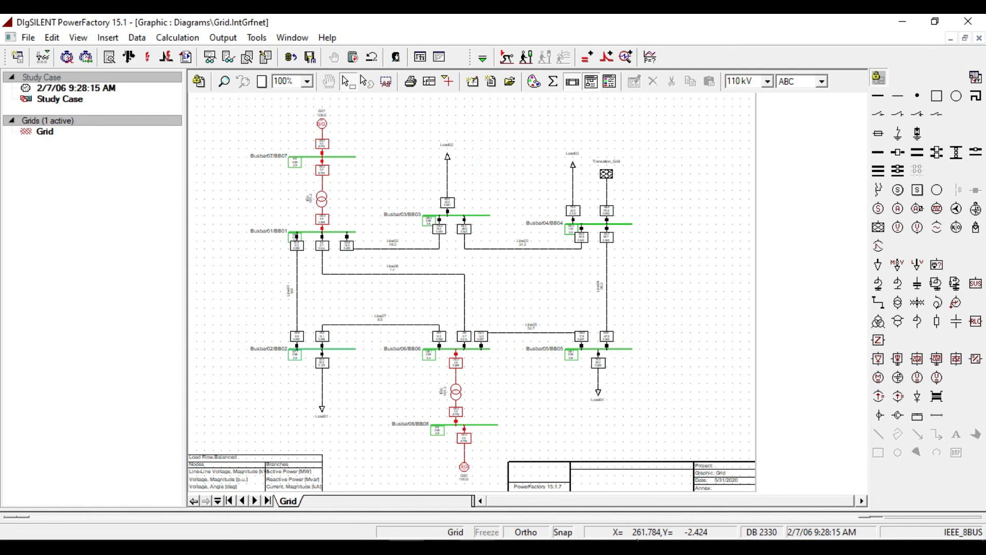